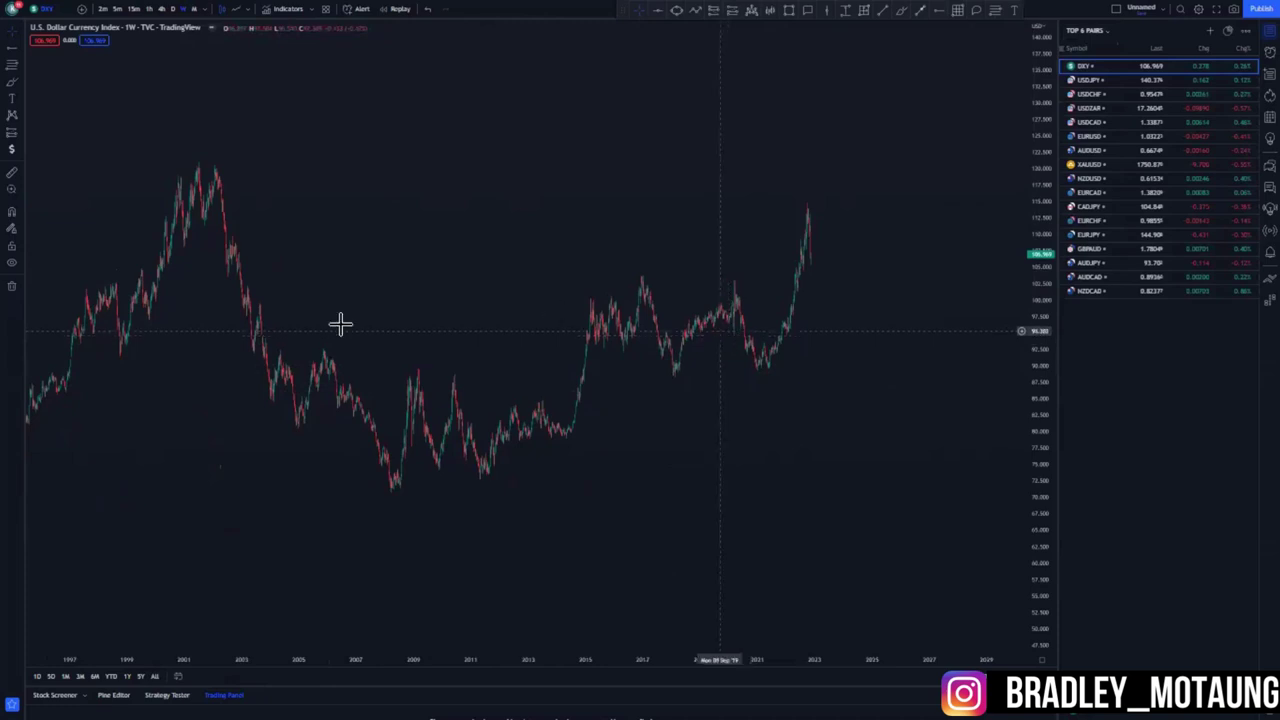
Place horizontal rays on the weekly DXY chart at the 2002 breakdown level near 109.6 and at the 2008 low
scroll(420, 271, down, 5)
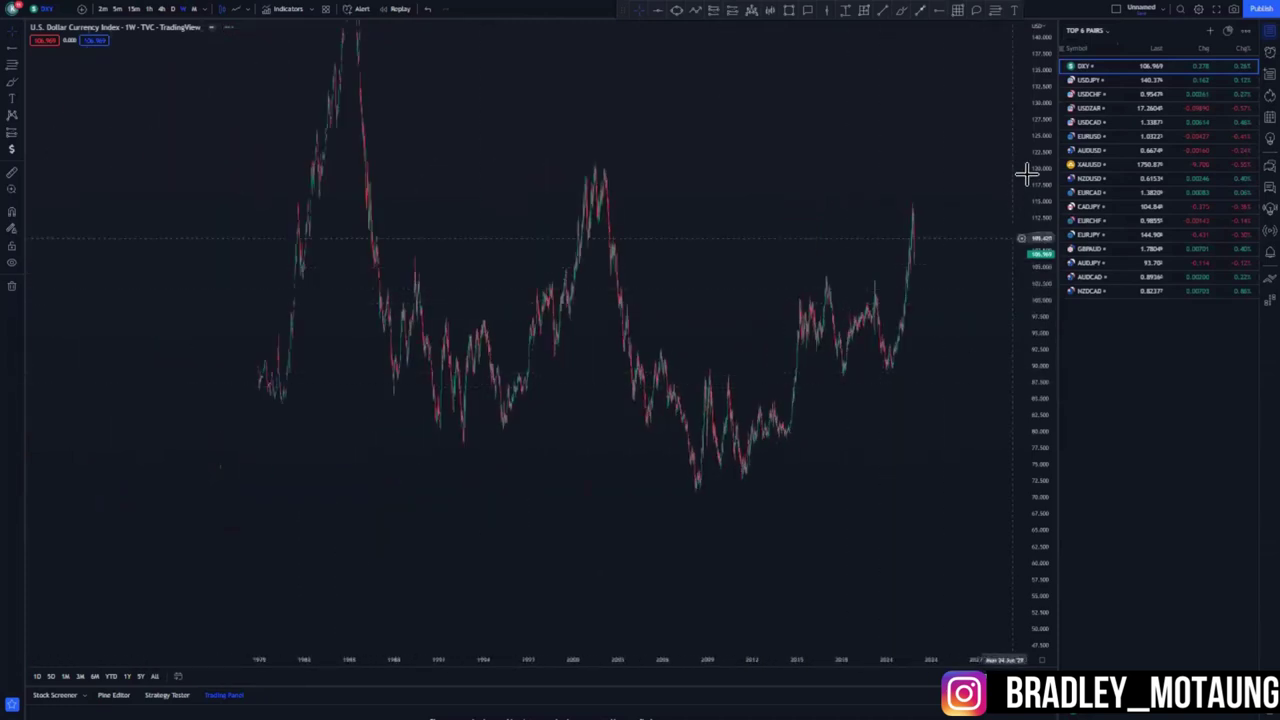
drag(1038, 174, 1038, 288)
drag(822, 455, 694, 440)
scroll(620, 438, up, 2)
drag(382, 422, 492, 424)
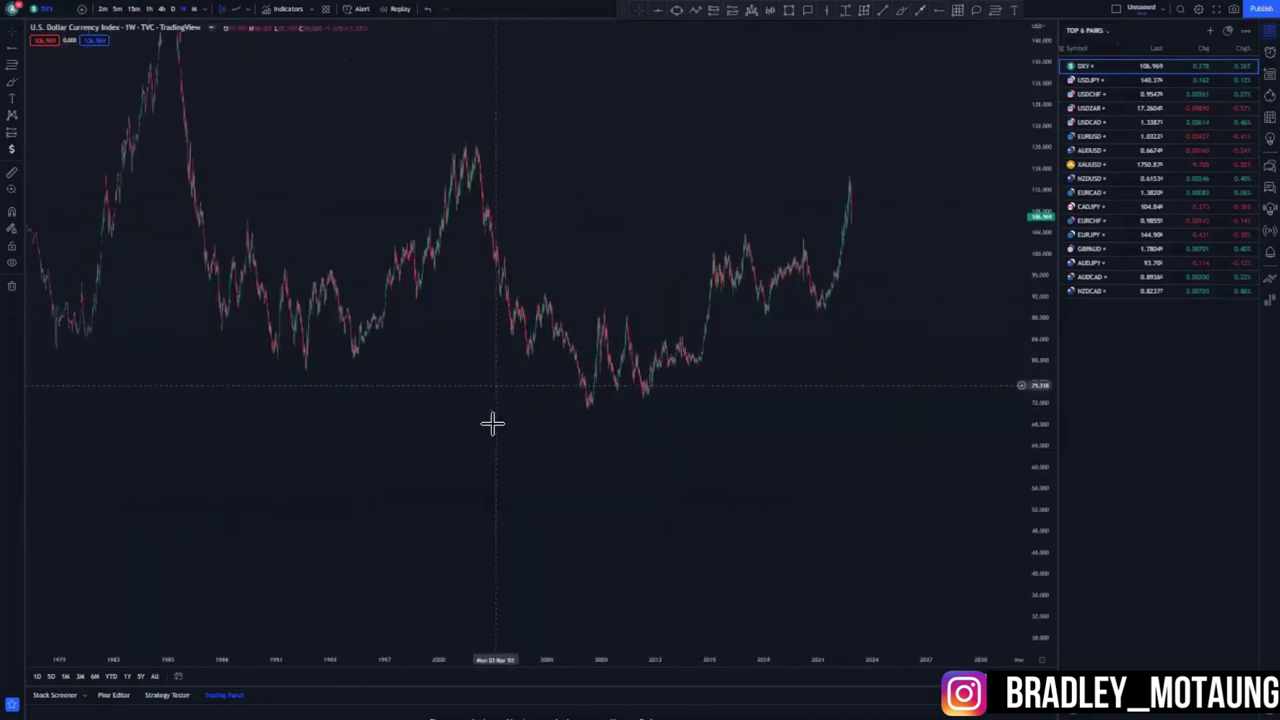
scroll(374, 323, up, 2)
scroll(595, 297, down, 1)
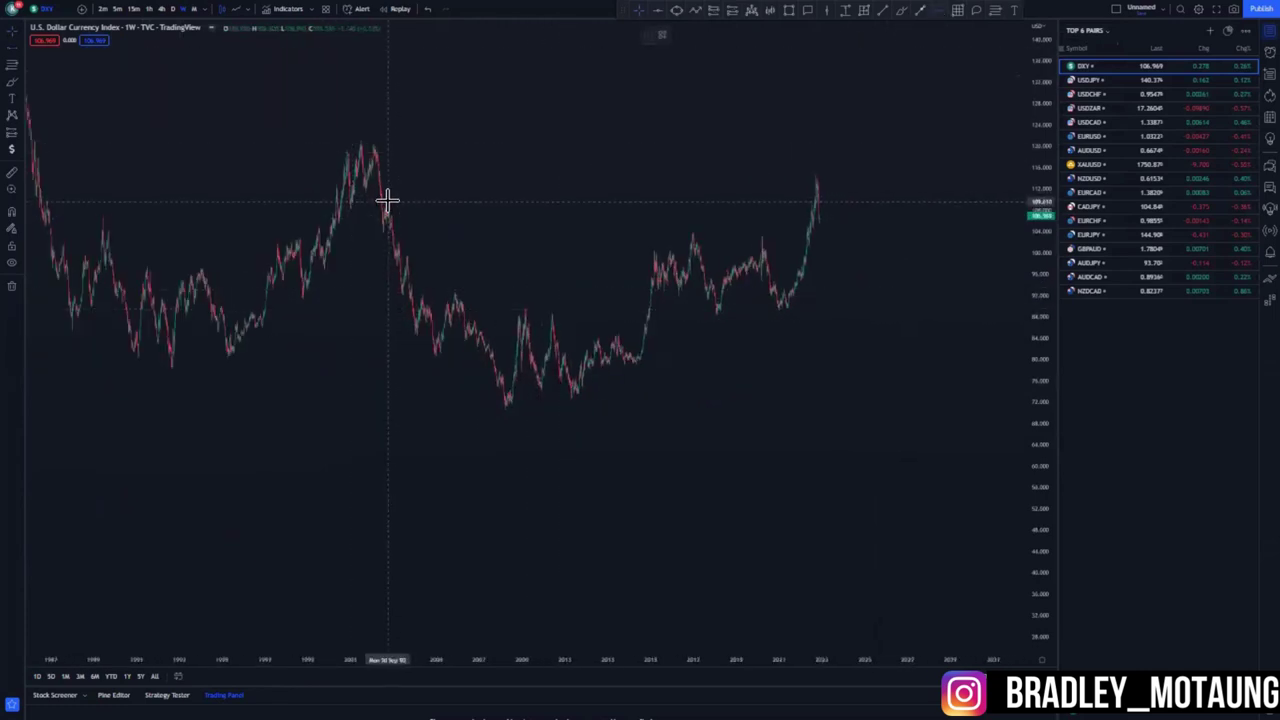
click(387, 201)
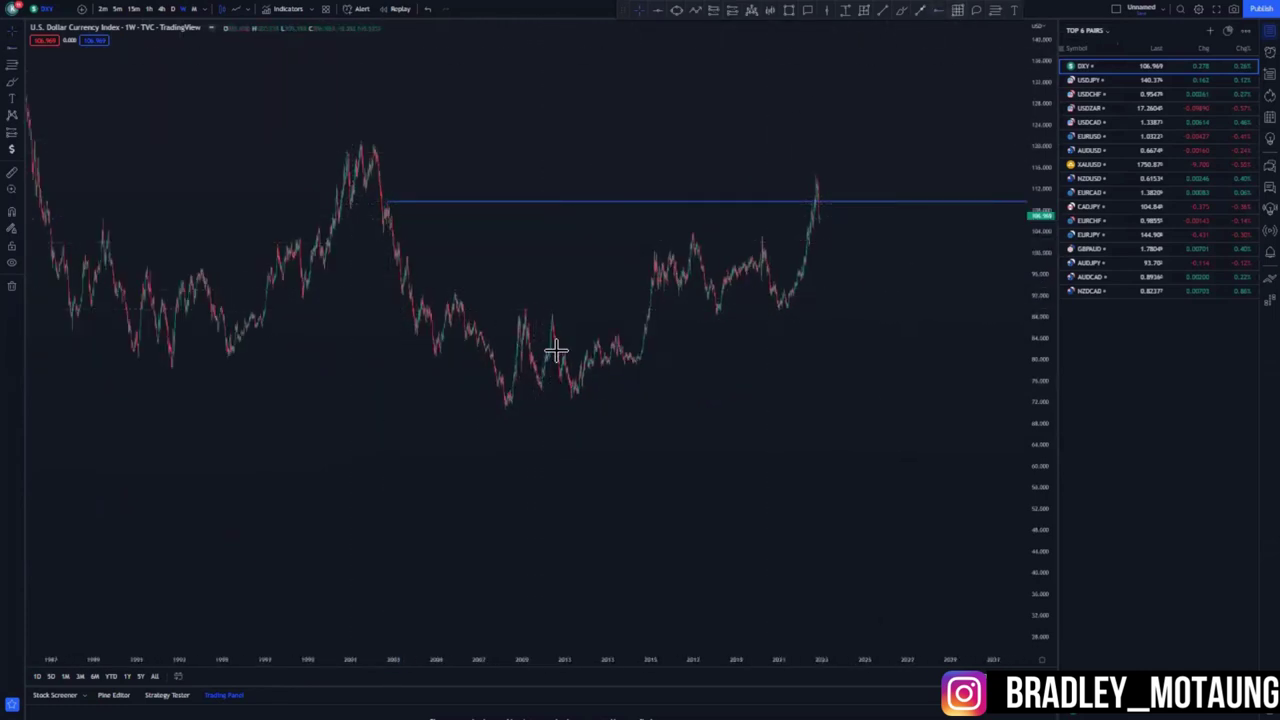
click(507, 407)
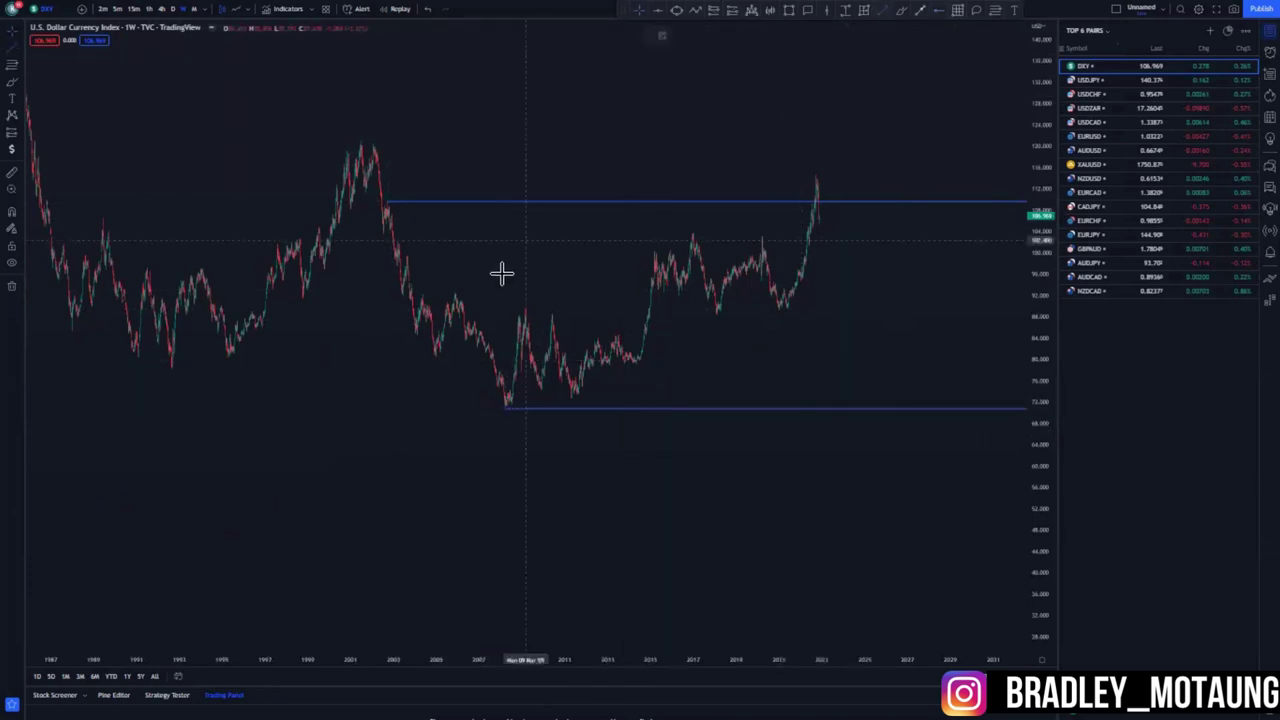
Draw an upper trend line from the late 2005 high to just above the 2022 high, and fine-tune its starting point
mouse_move(455, 297)
mouse_down()
mouse_move(814, 163)
mouse_move(828, 172)
mouse_up()
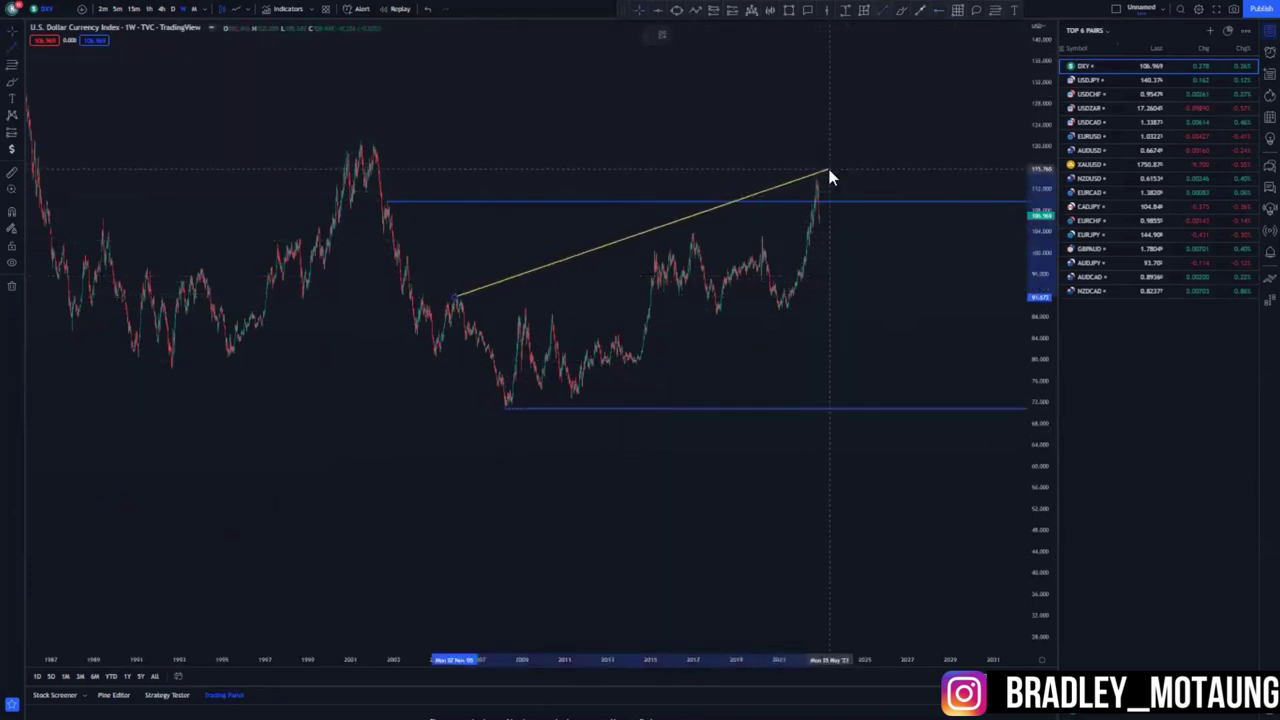
click(898, 265)
drag(458, 298, 452, 293)
Draw a lower trend line through the 2011 and 2021 lows to form a rising channel, and fine-tune its starting point
click(883, 11)
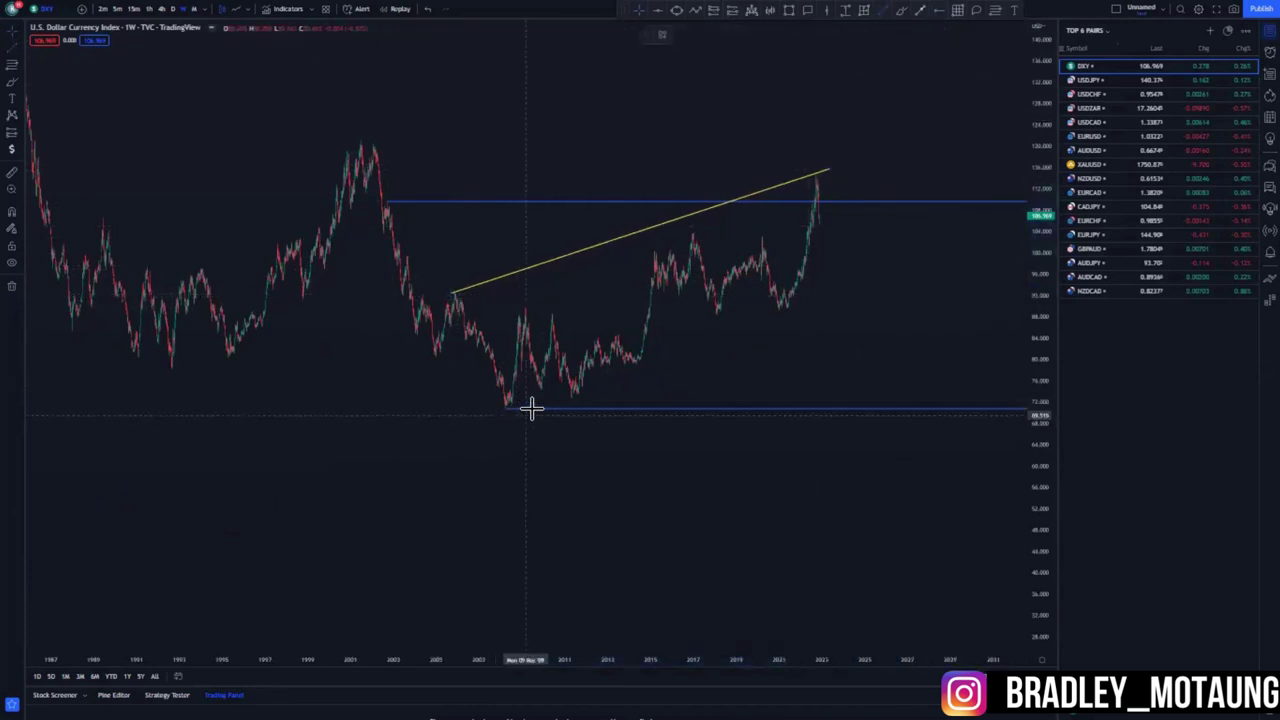
mouse_move(529, 409)
mouse_down()
mouse_move(780, 297)
mouse_move(866, 277)
mouse_up()
click(841, 336)
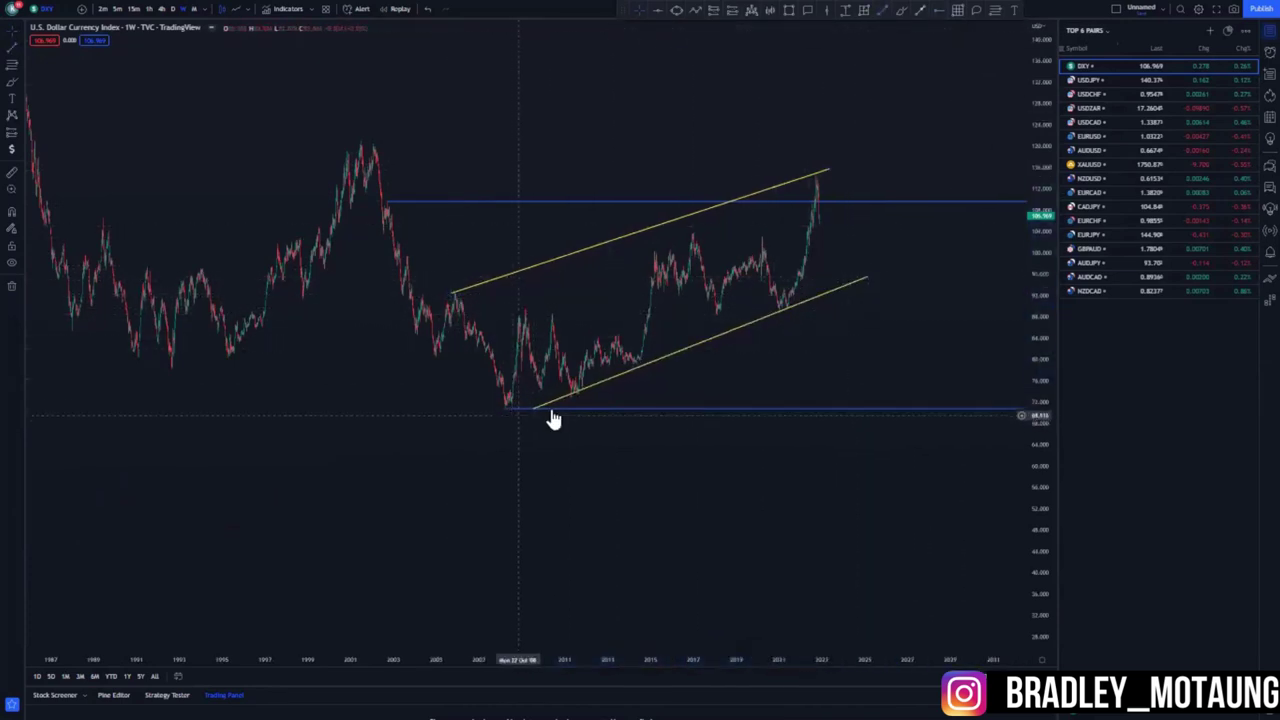
drag(534, 408, 532, 413)
click(688, 378)
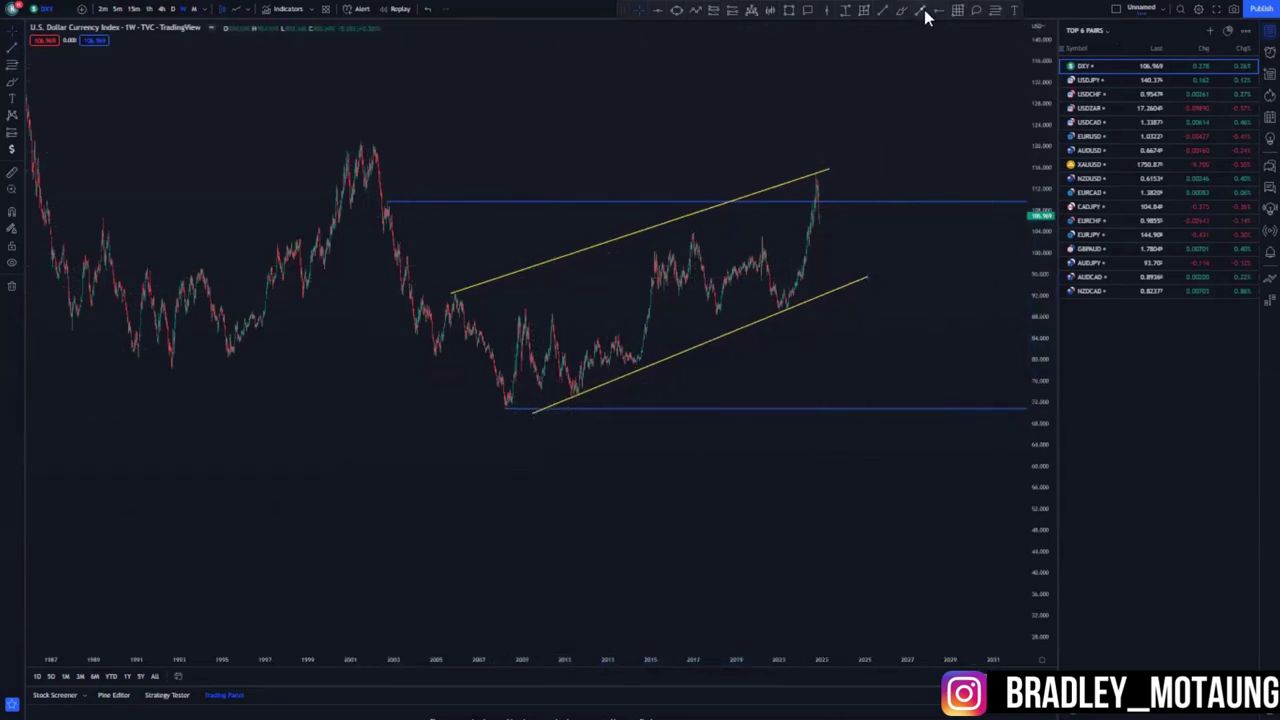
Try a horizontal ray at the January 2002 high and delete it
click(372, 145)
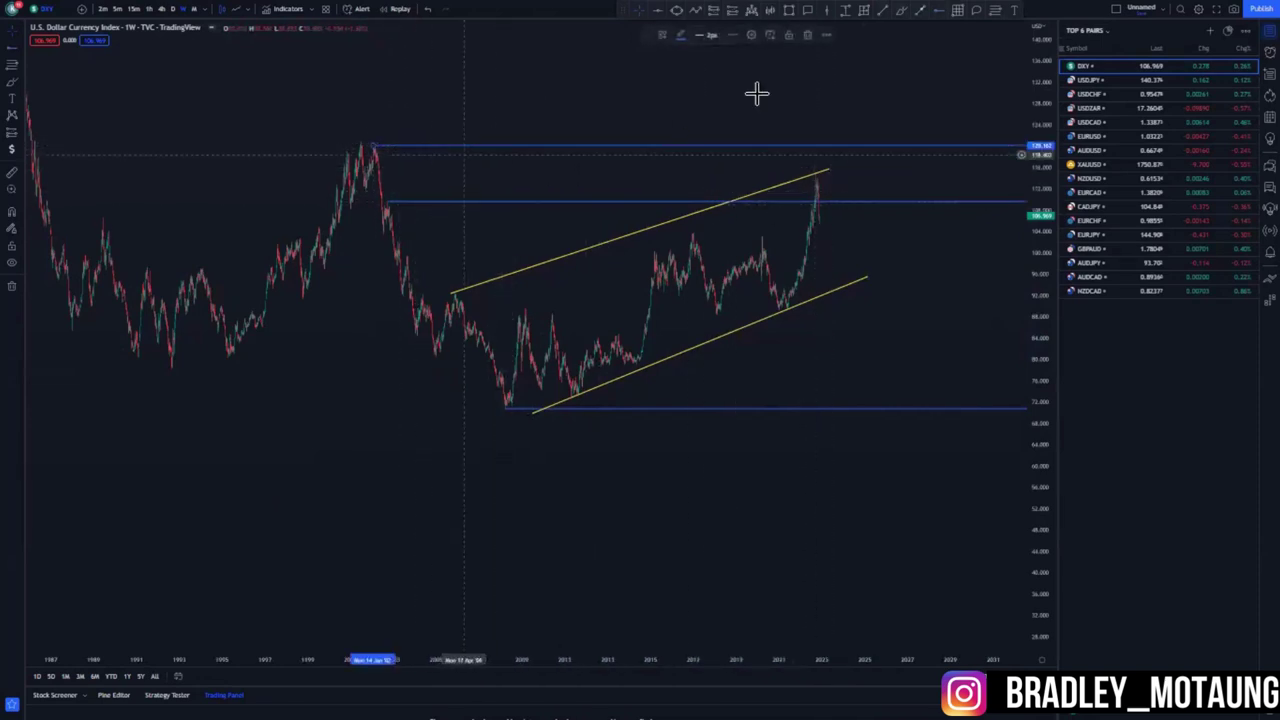
click(810, 36)
Switch the DXY chart to the daily timeframe, focused on the most recent price action
scroll(524, 146, up, 1)
scroll(524, 146, up, 1)
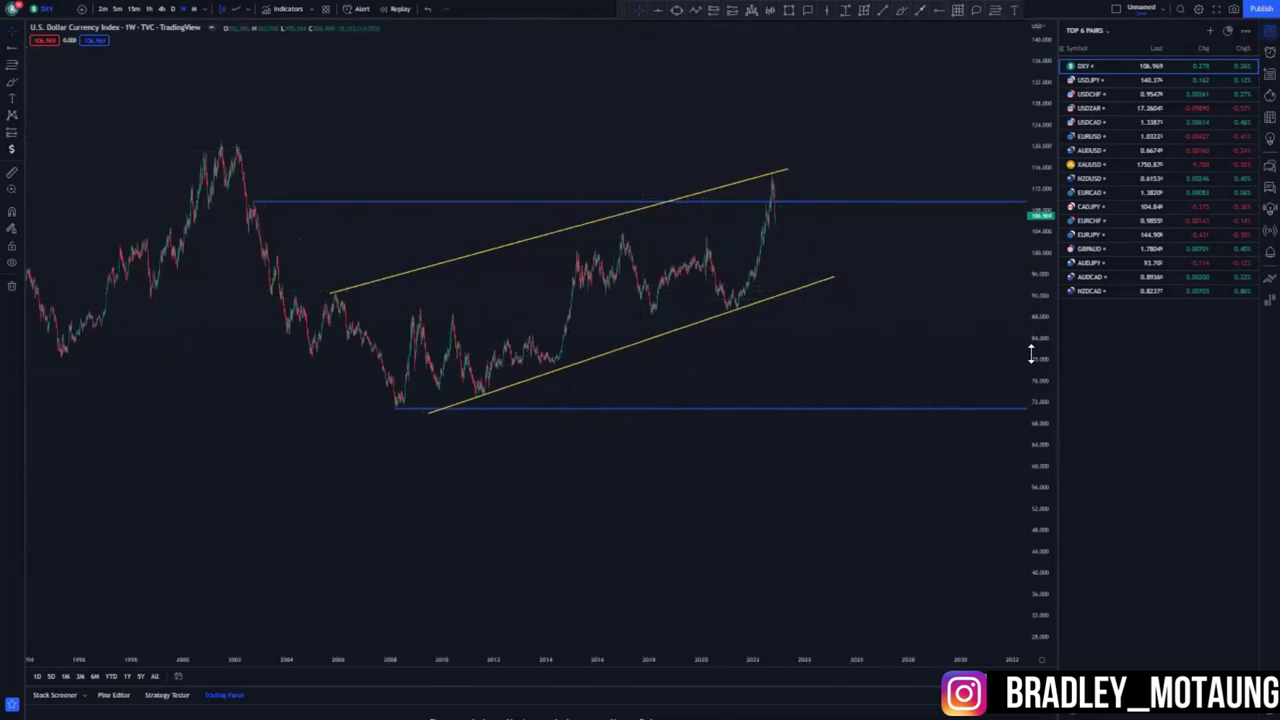
drag(1031, 355, 906, 303)
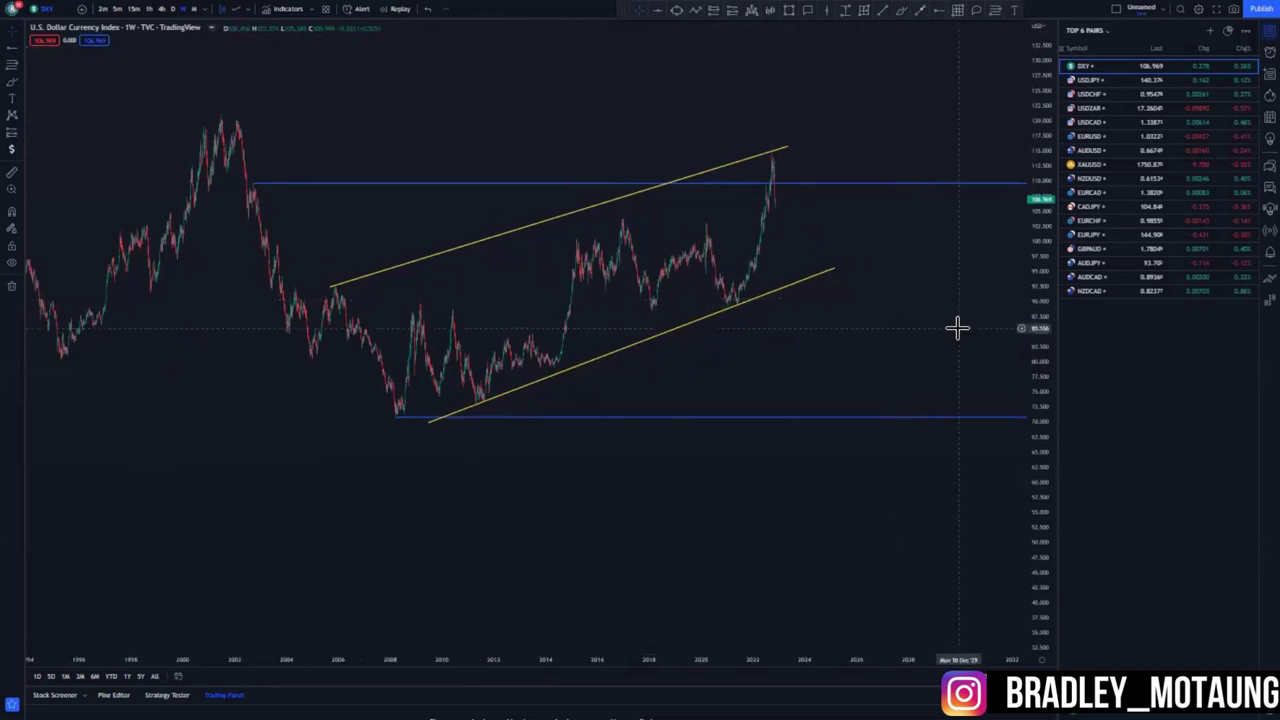
scroll(954, 323, up, 2)
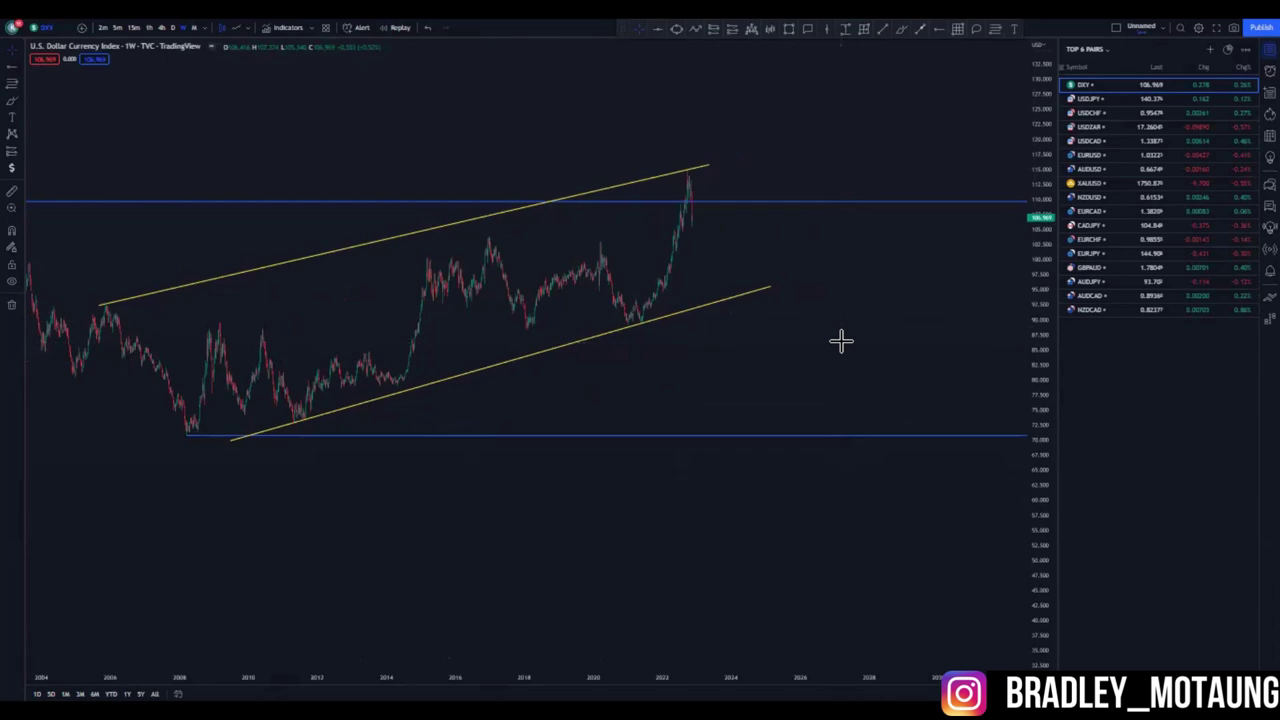
scroll(480, 330, up, 3)
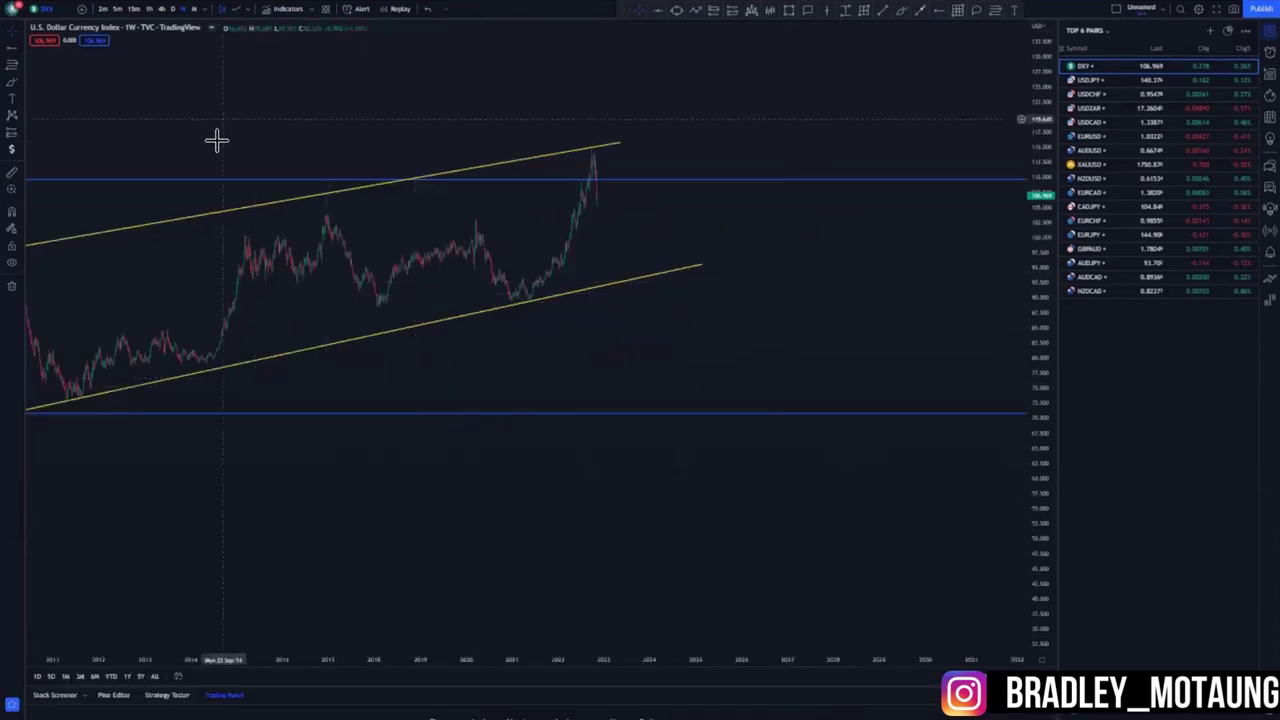
drag(235, 144, 636, 133)
scroll(652, 220, up, 3)
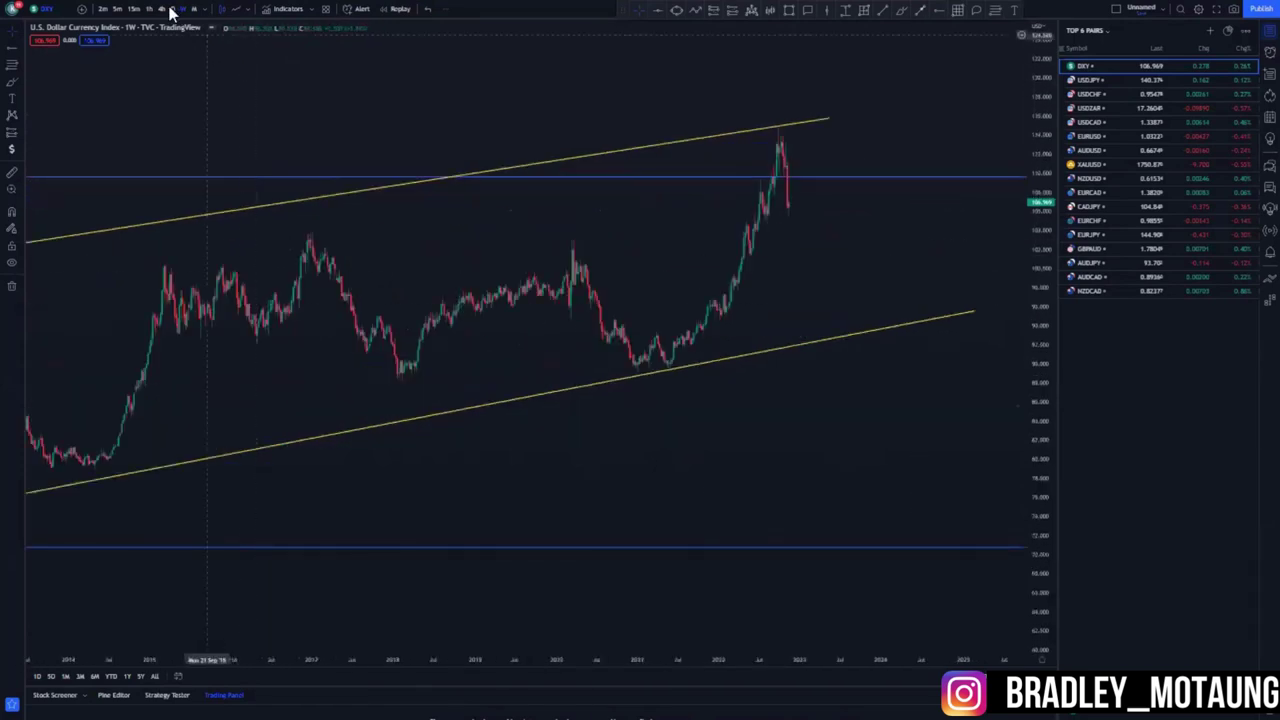
click(171, 10)
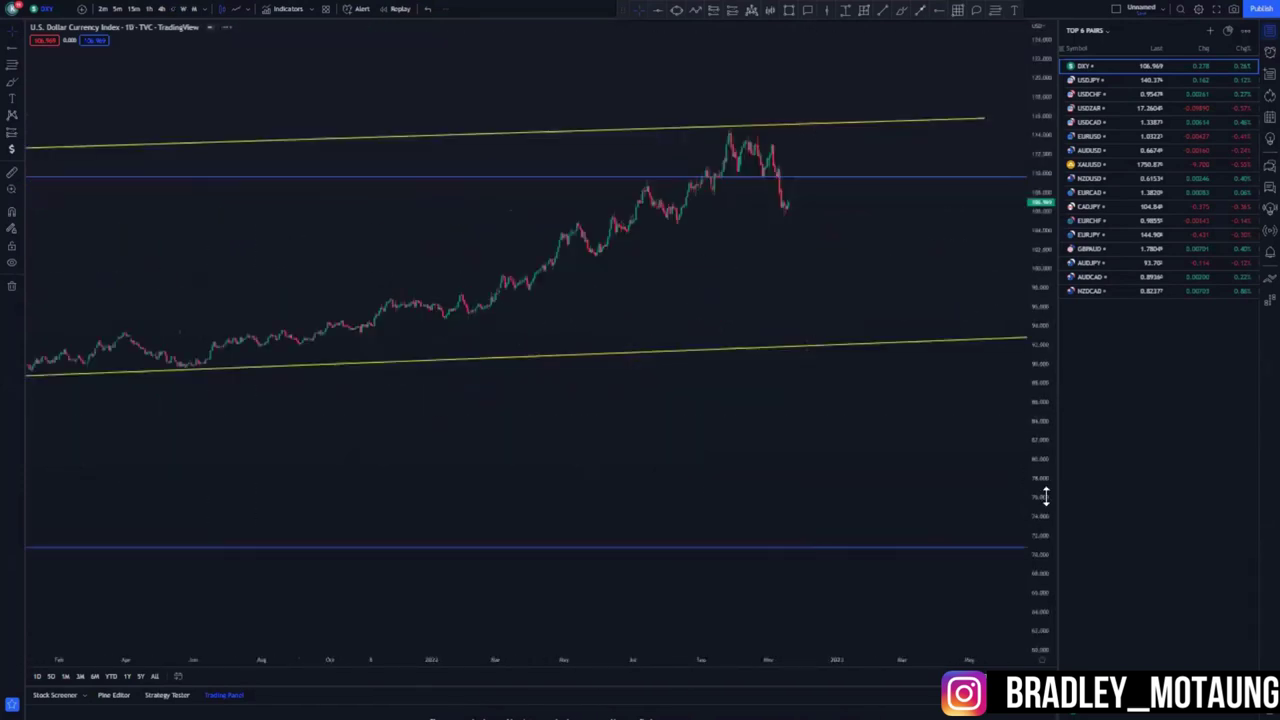
Extend the end of the upper channel line forward to about July 2023
drag(1046, 497, 1046, 320)
drag(850, 265, 746, 378)
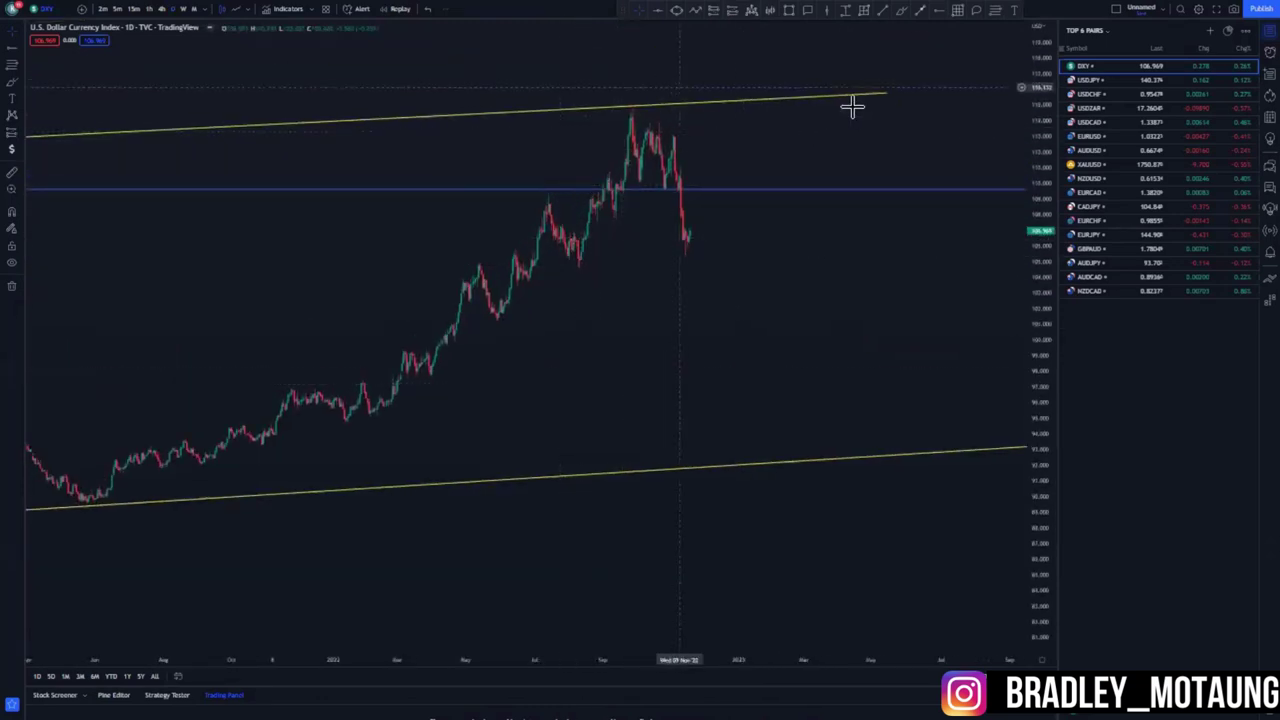
drag(890, 92, 943, 92)
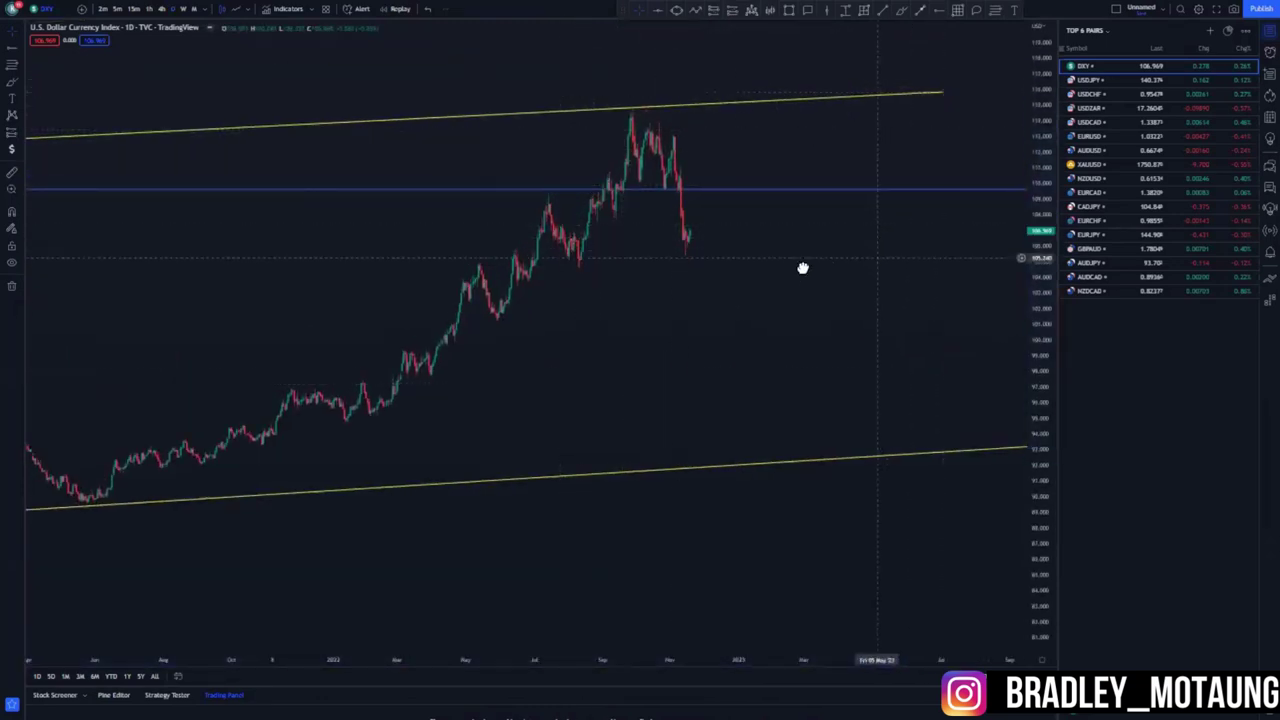
Draw a steeper inner trend line from the May 2022 high to the September 2022 high
drag(802, 268, 727, 275)
click(404, 278)
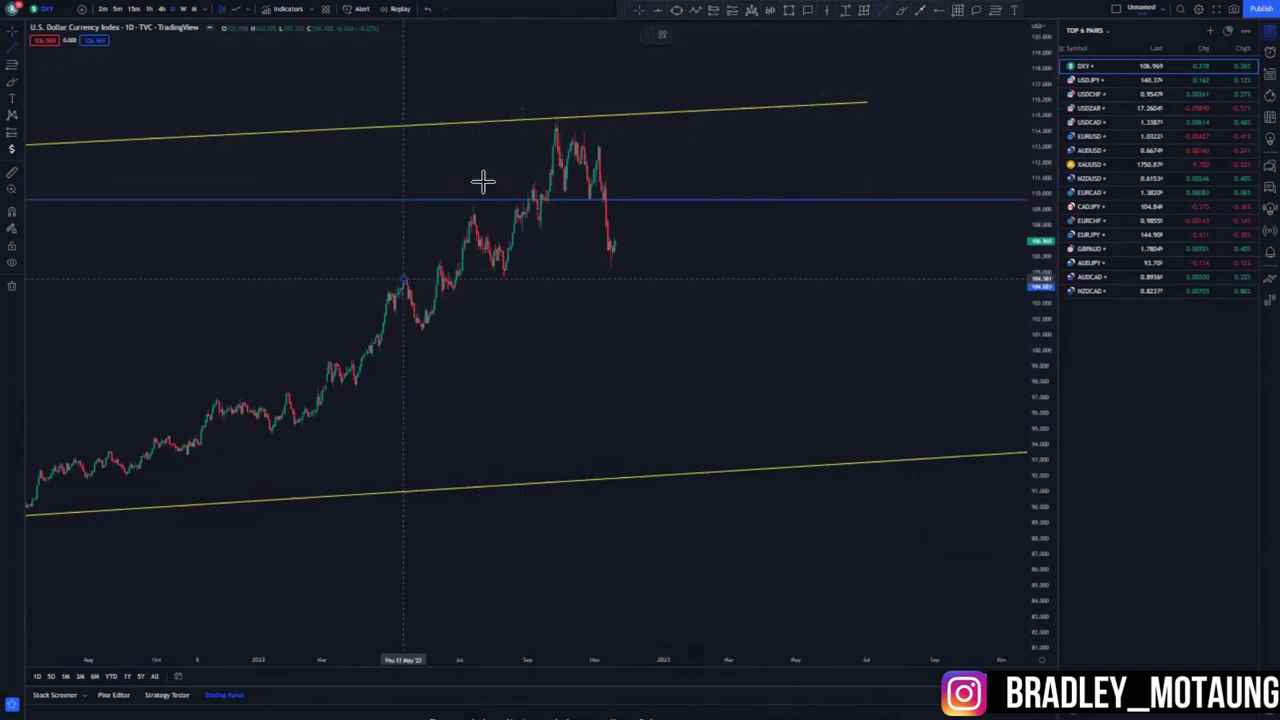
click(556, 121)
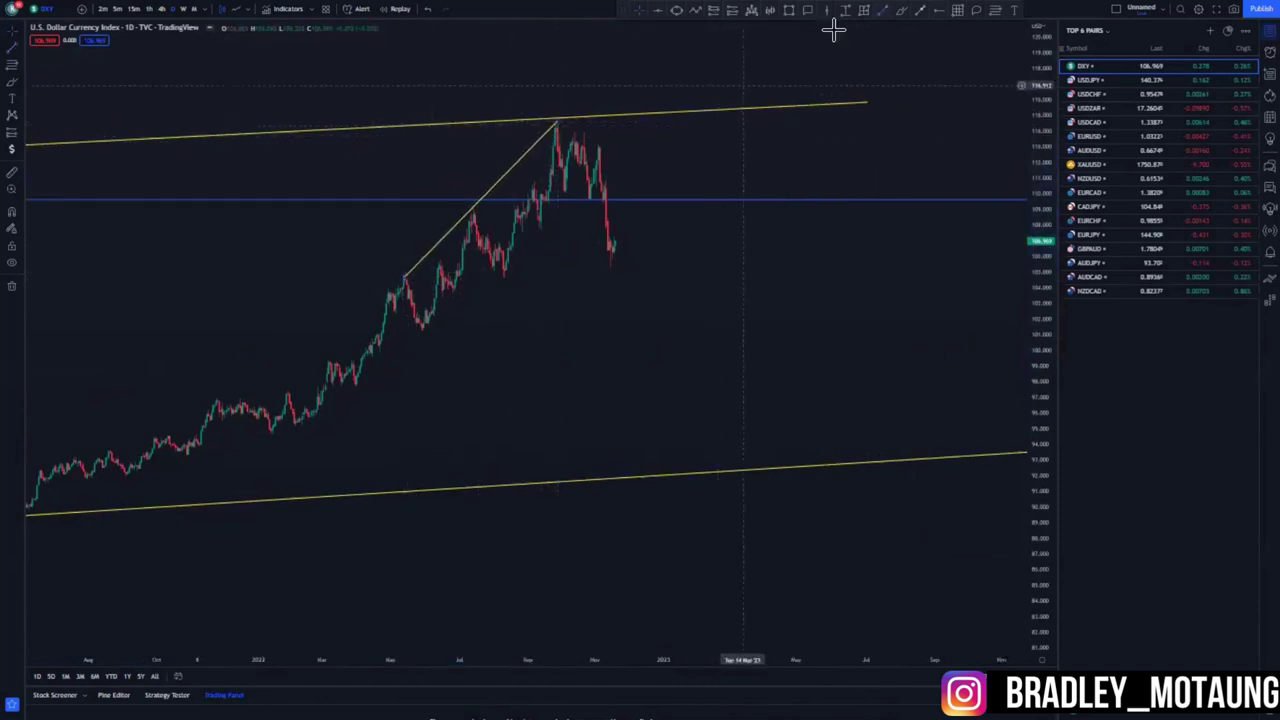
Draw the inner lower trend line from the late May 2022 low to about 108.3 in October 2022, starting on the low
click(417, 332)
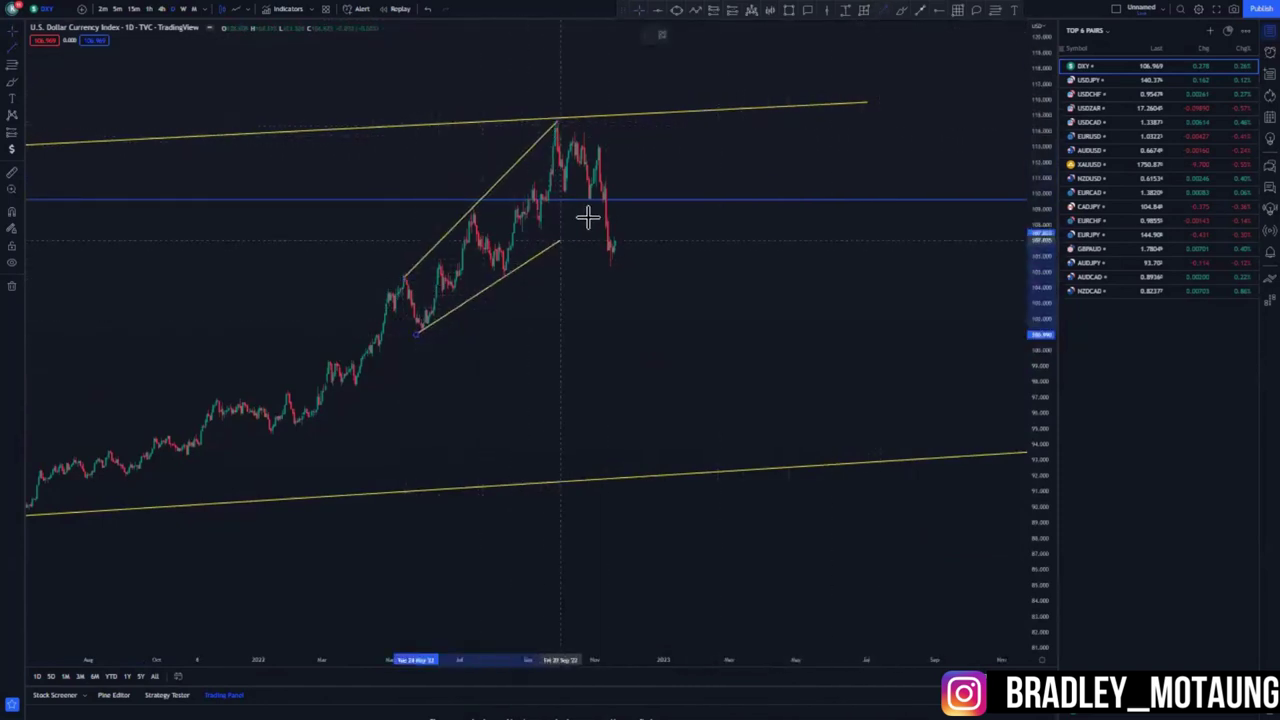
click(592, 218)
click(580, 286)
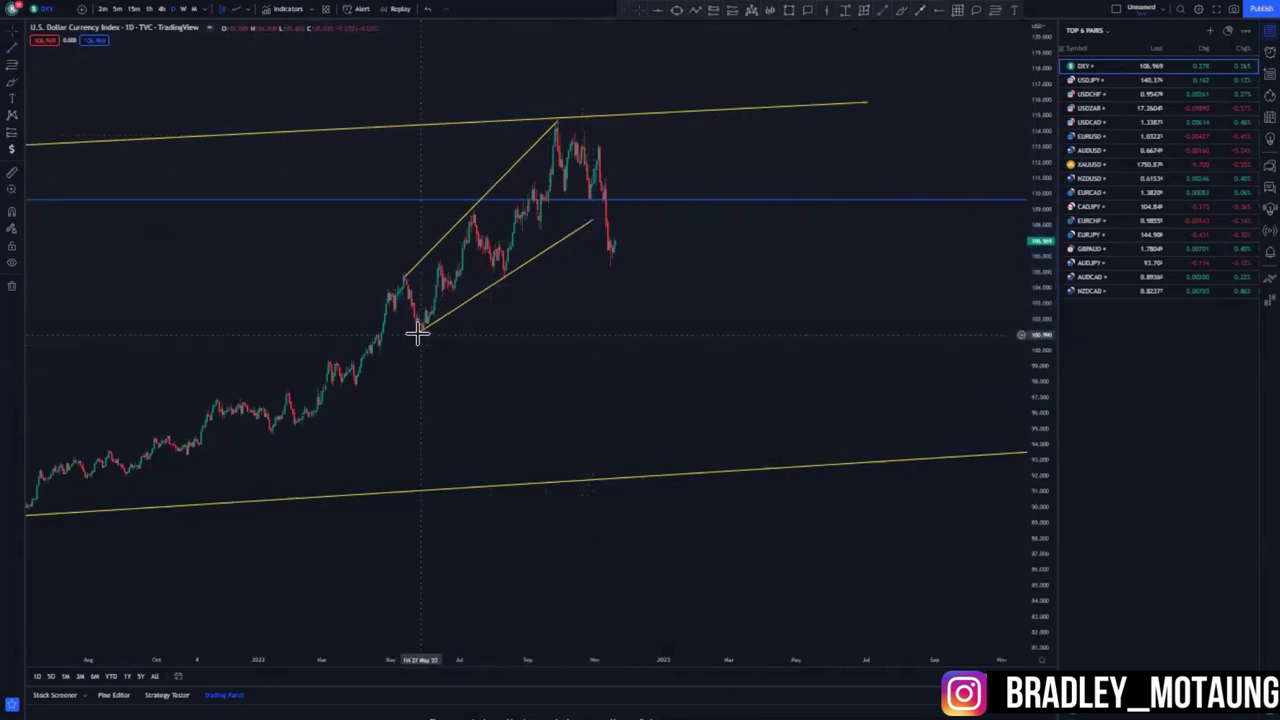
click(416, 332)
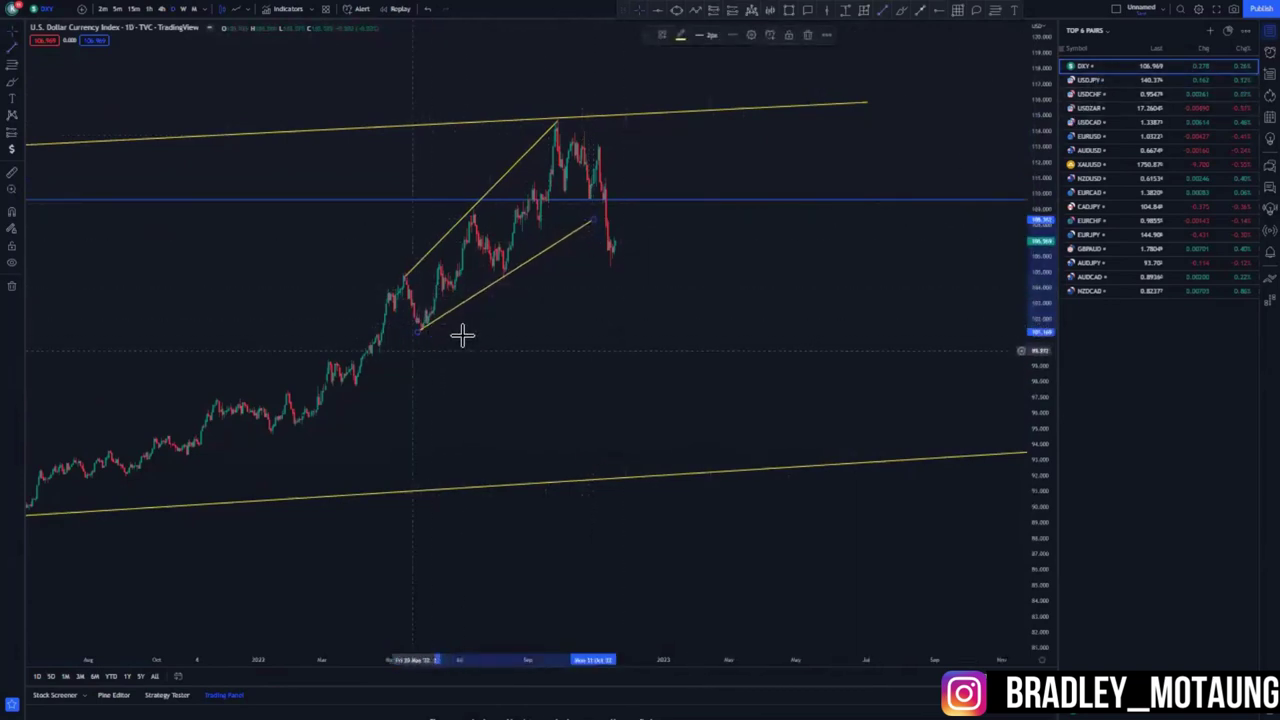
drag(418, 332, 422, 329)
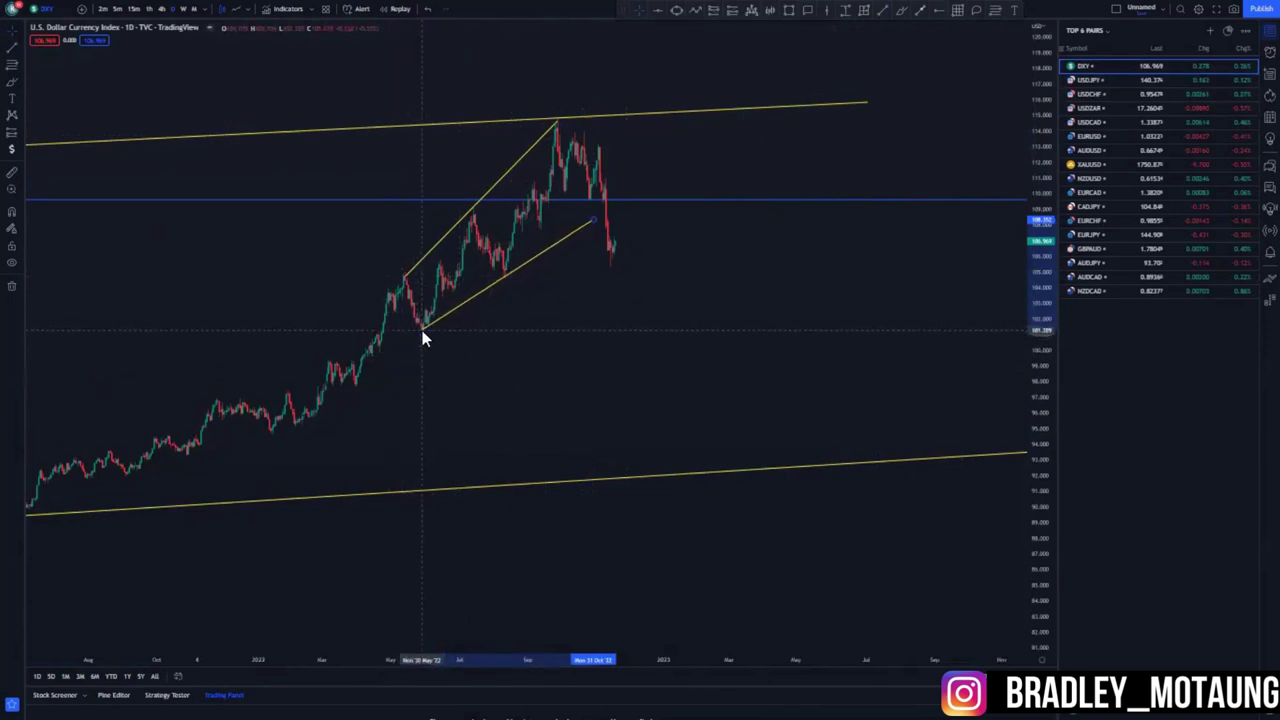
click(674, 343)
Delete the blue horizontal ray near 109.6
click(661, 201)
right_click(660, 208)
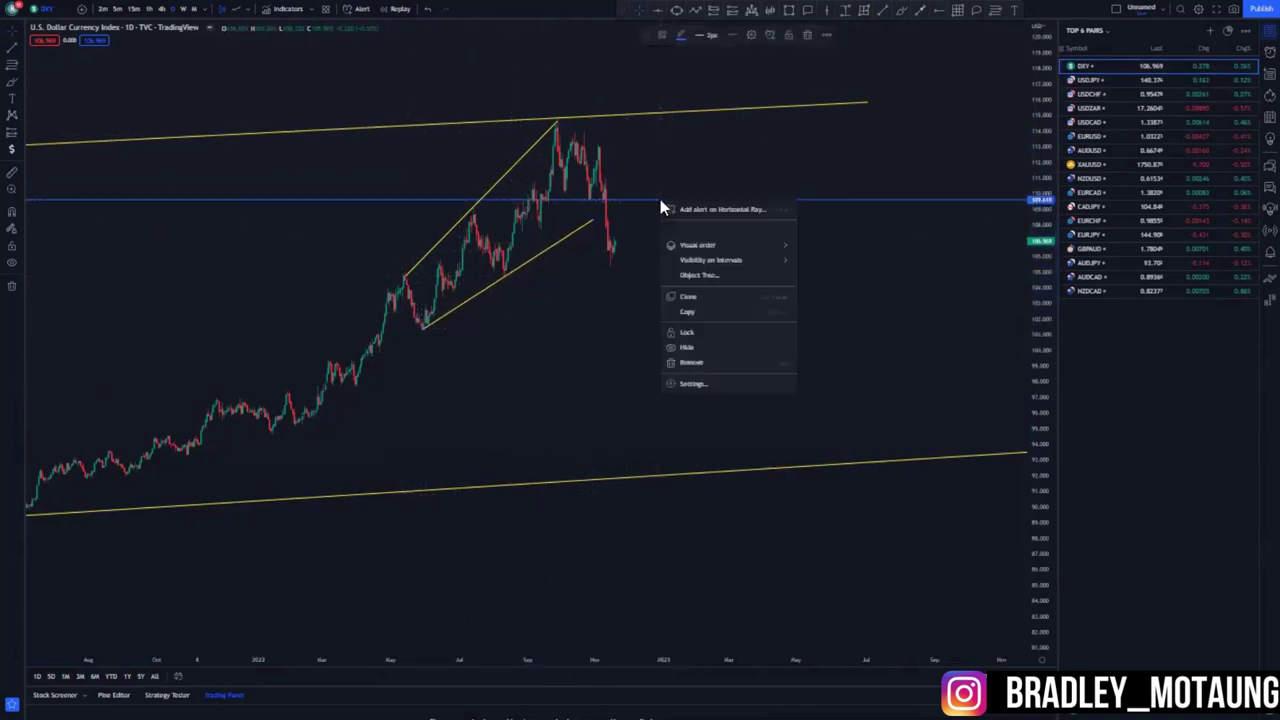
click(810, 34)
click(810, 34)
Place a horizontal ray at the late May 2022 low, where the inner lower trend line starts
scroll(757, 400, up, 1)
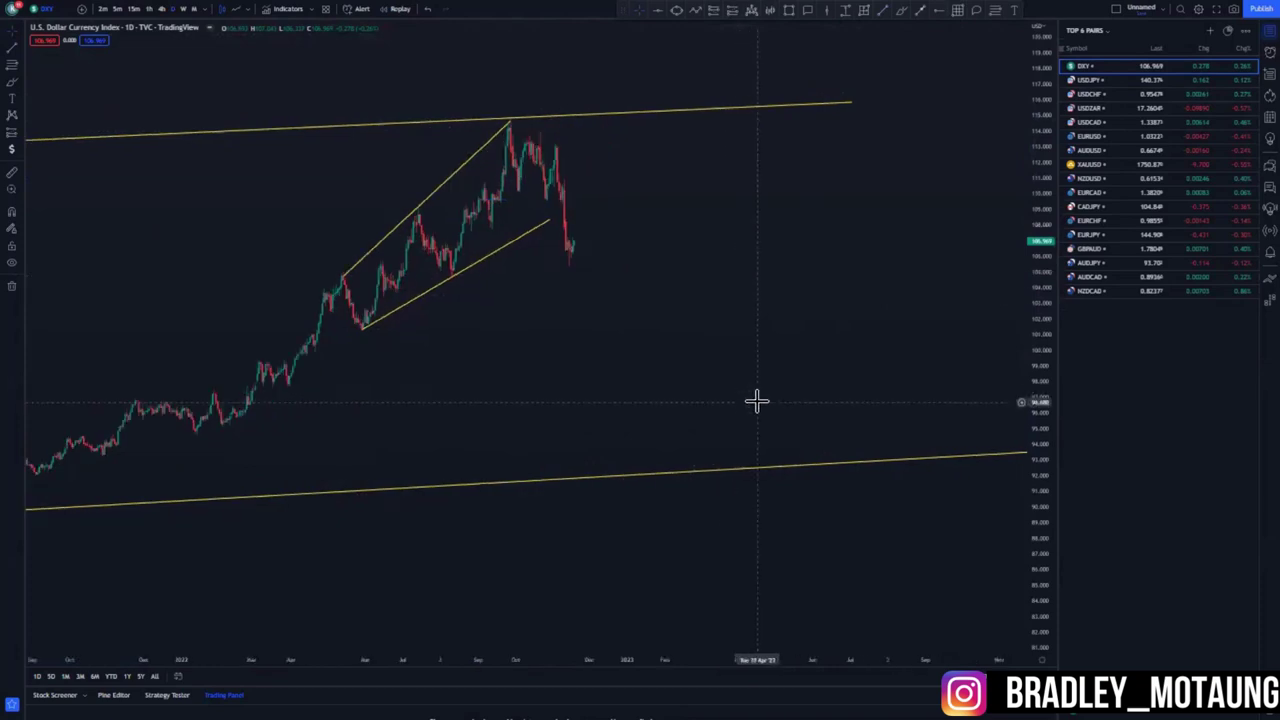
drag(629, 369, 783, 357)
scroll(785, 369, up, 1)
drag(507, 379, 491, 401)
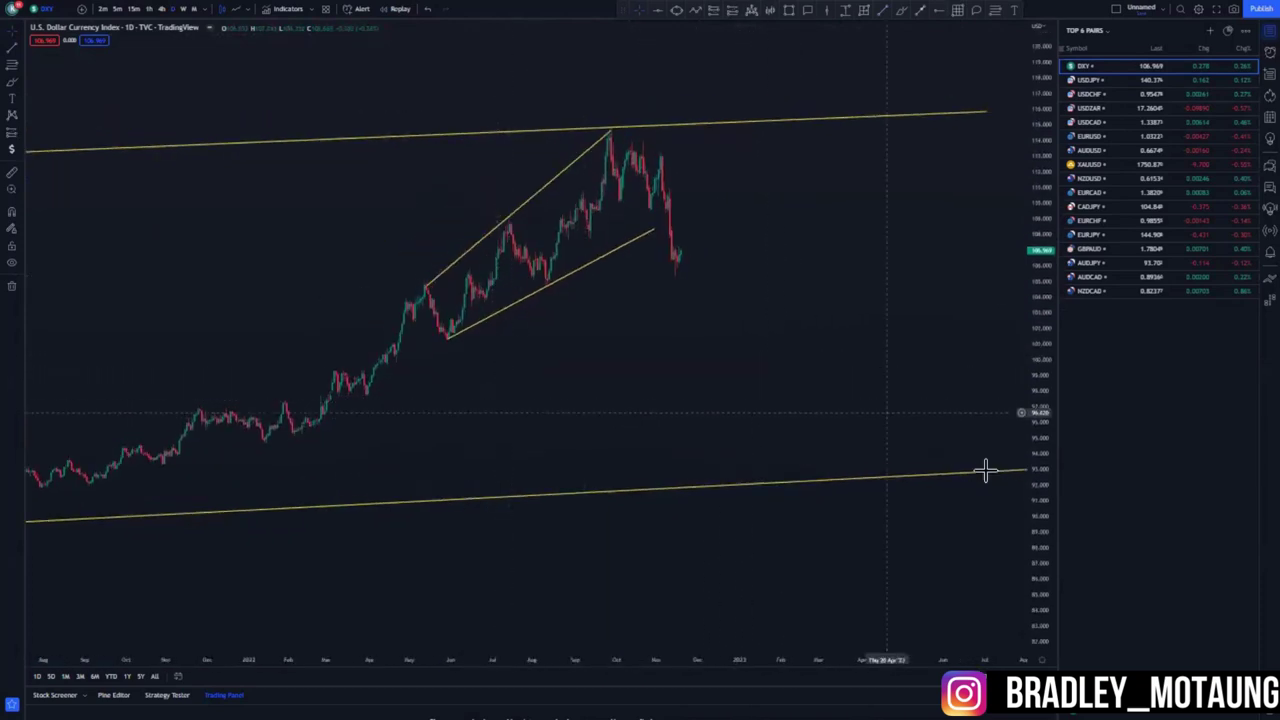
drag(1006, 501, 1001, 422)
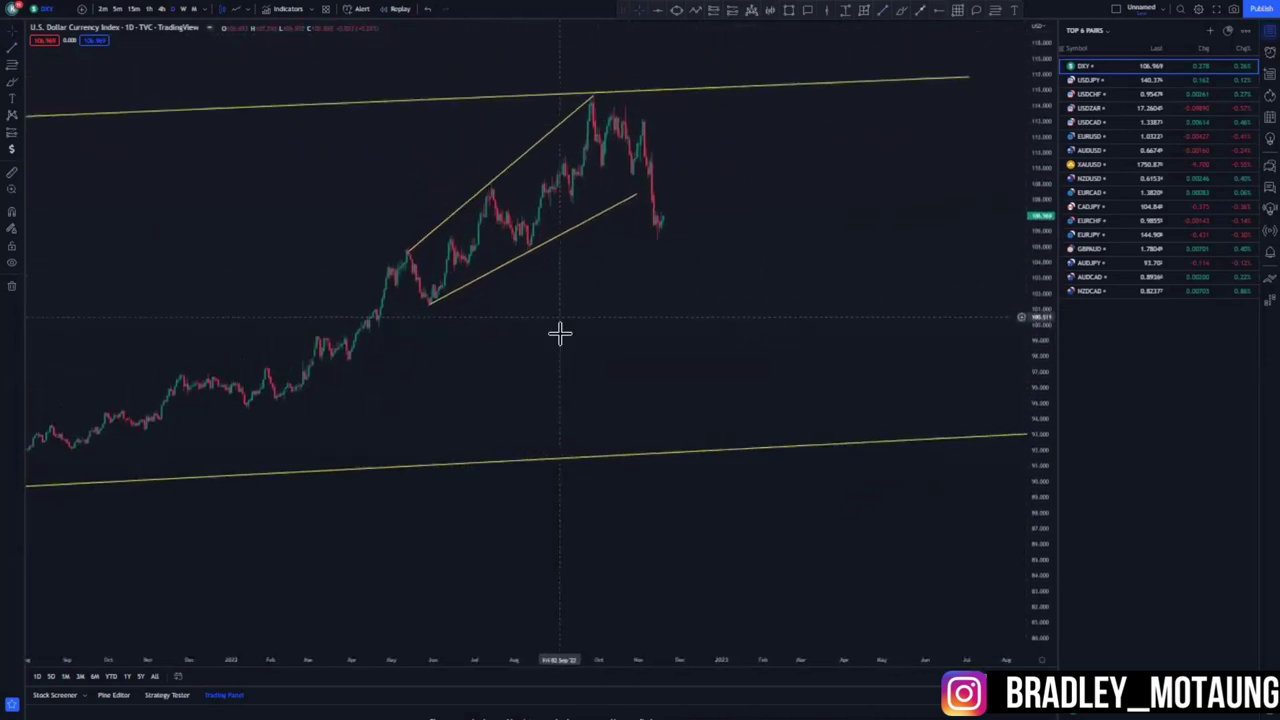
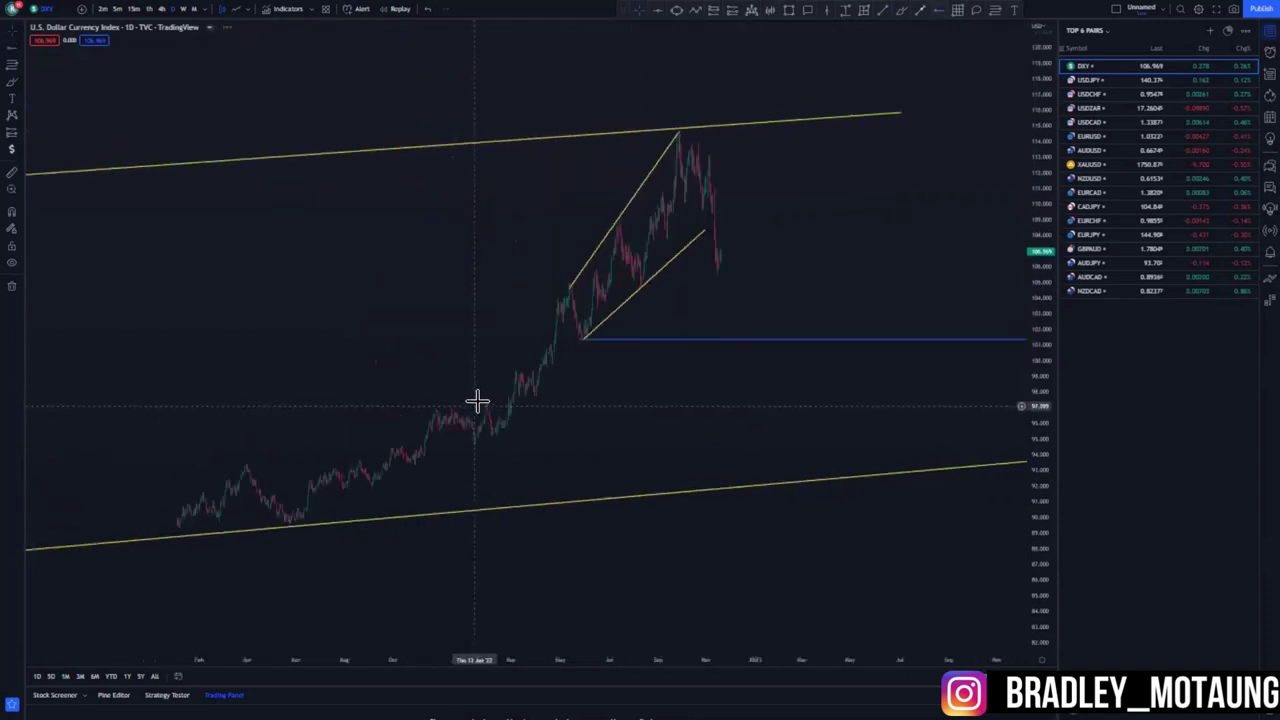
scroll(480, 399, up, 5)
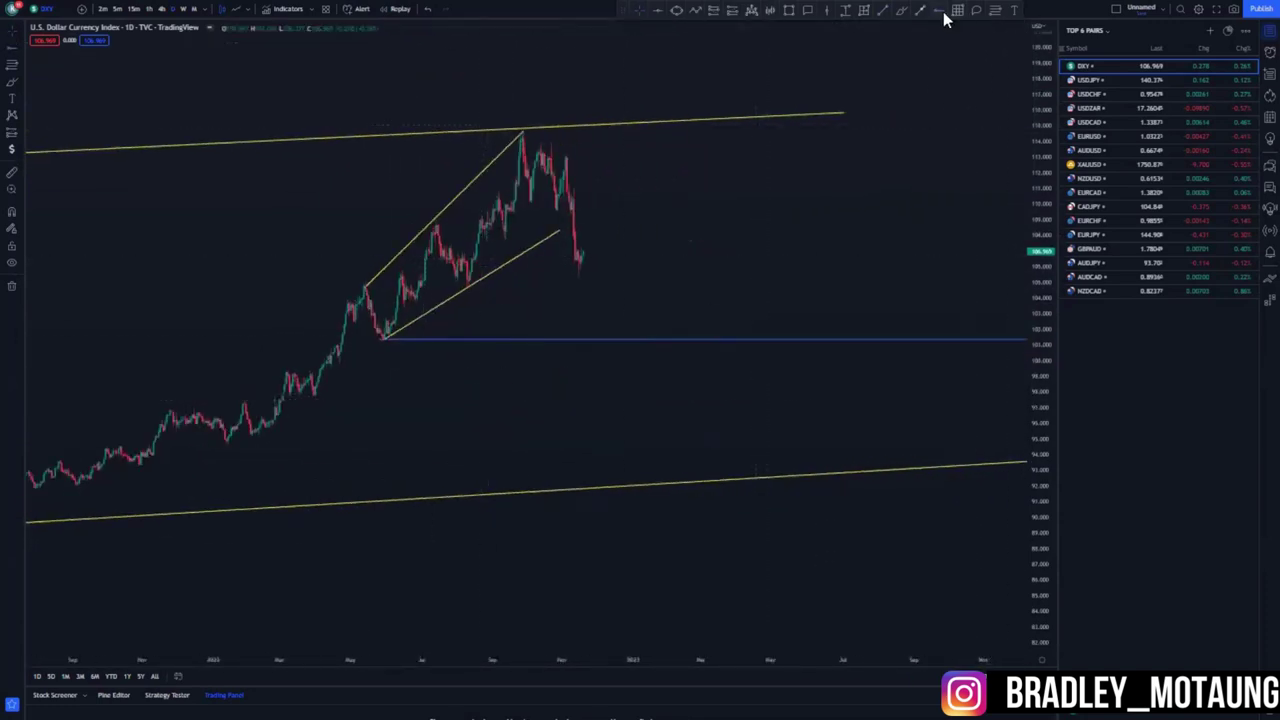
Add a horizontal ray at the August 2022 low and brush a projected path rallying to the upper channel line, then falling towards the lower one
click(467, 287)
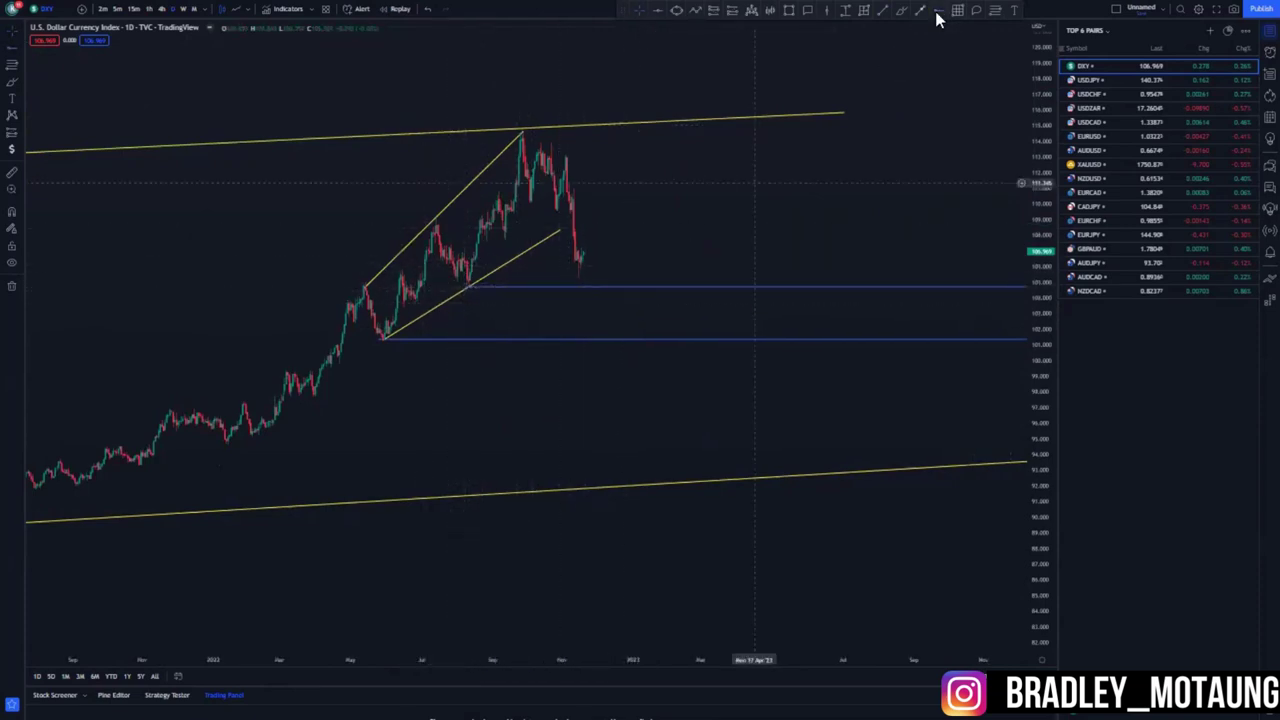
click(584, 250)
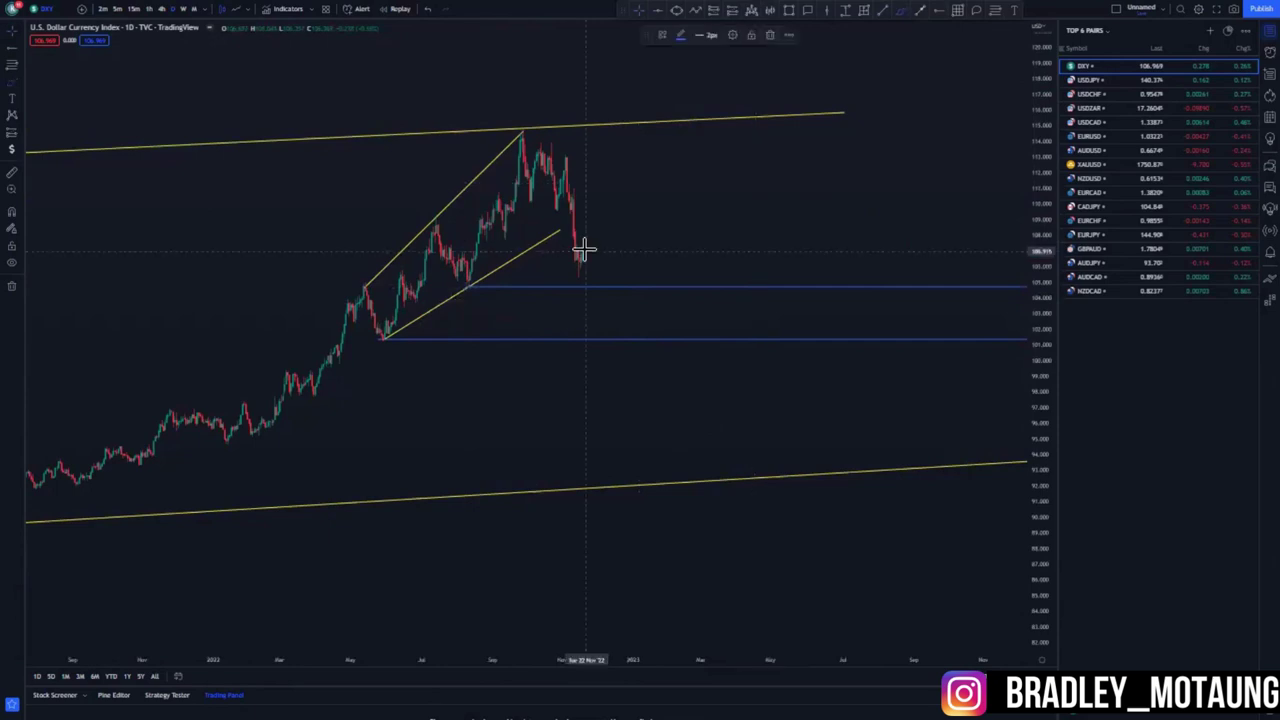
mouse_move(597, 250)
mouse_down()
mouse_move(620, 294)
mouse_move(675, 130)
mouse_move(680, 145)
mouse_up()
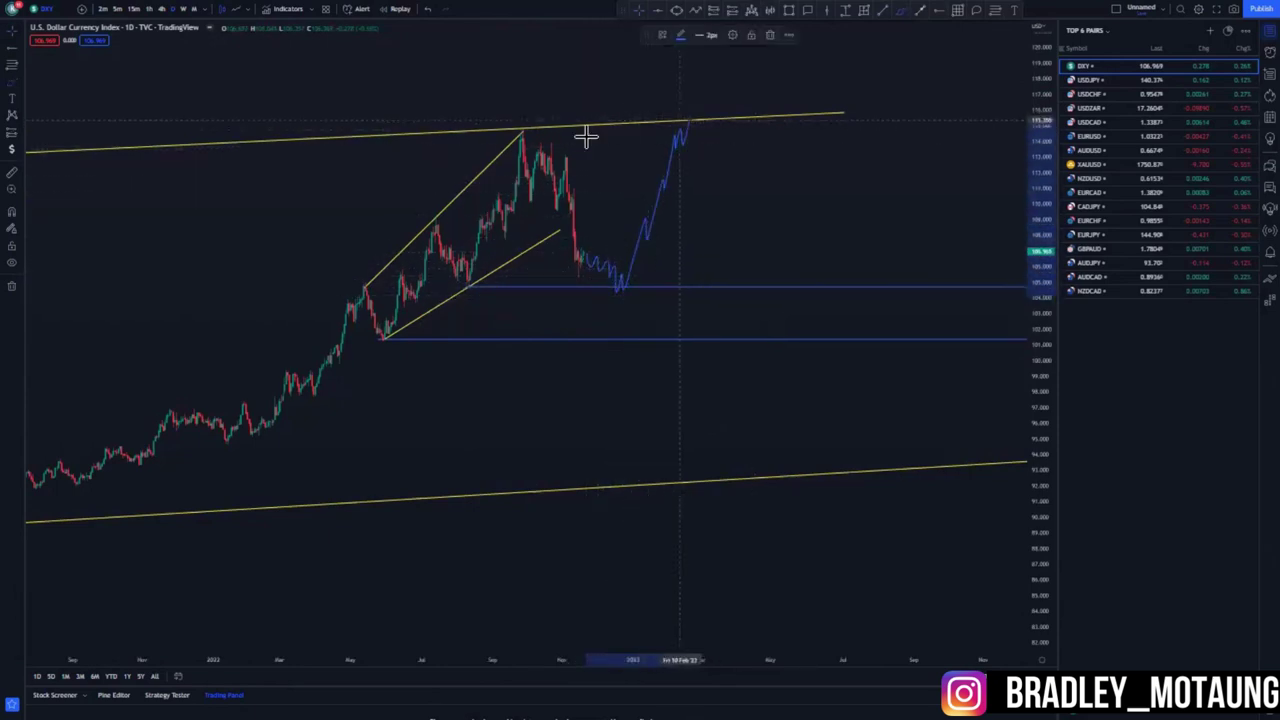
drag(517, 131, 696, 133)
mouse_move(702, 204)
mouse_down()
mouse_move(770, 325)
mouse_move(805, 455)
mouse_move(790, 457)
mouse_up()
scroll(791, 450, down, 10)
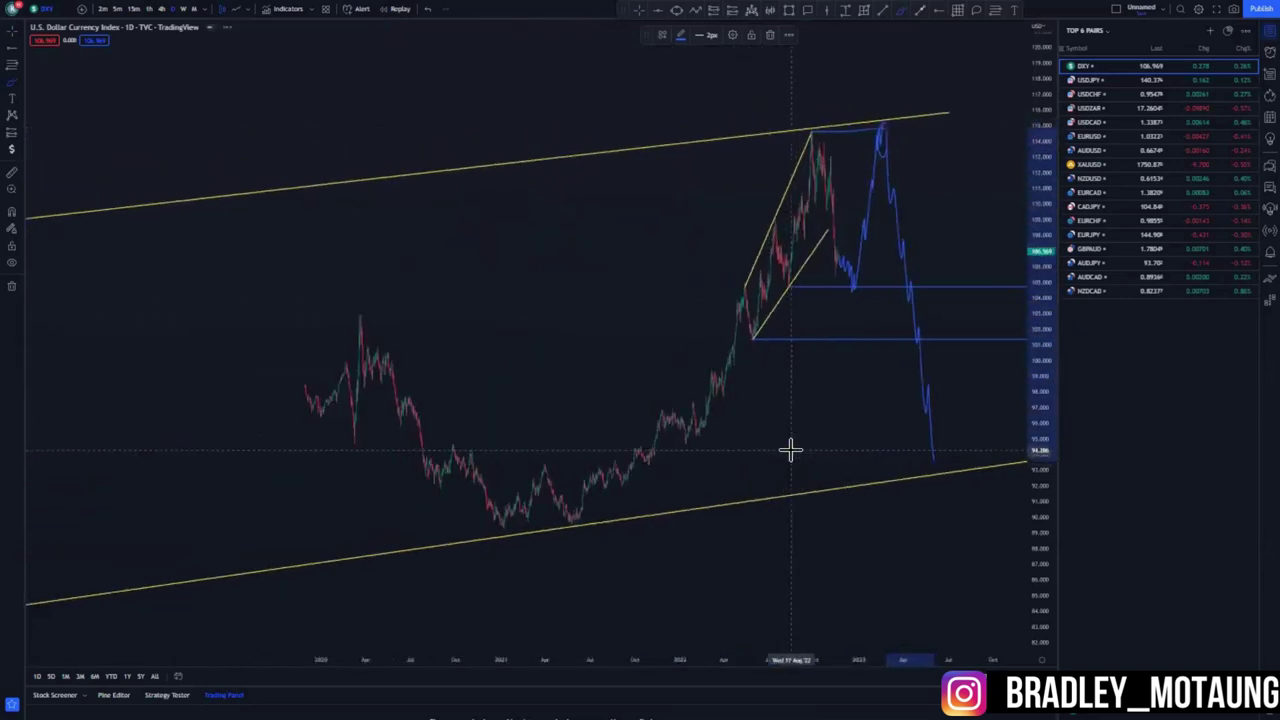
Undo the brushed projection and the horizontal ray at the August 2022 low
scroll(792, 450, up, 7)
click(426, 9)
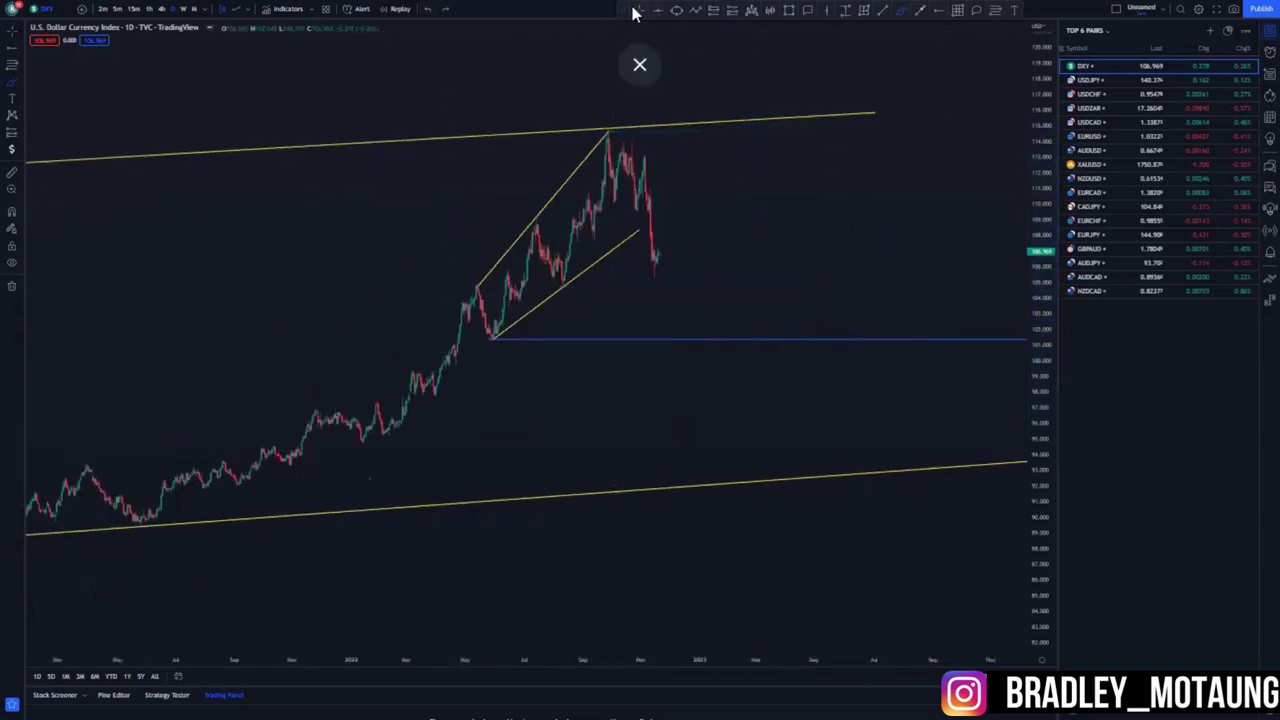
Brush a small consolidation at the current price followed by a fall towards the lower yellow channel line, and undo the strokes
mouse_move(663, 275)
mouse_down()
mouse_move(686, 246)
mouse_move(700, 266)
mouse_move(717, 260)
mouse_move(808, 428)
mouse_up()
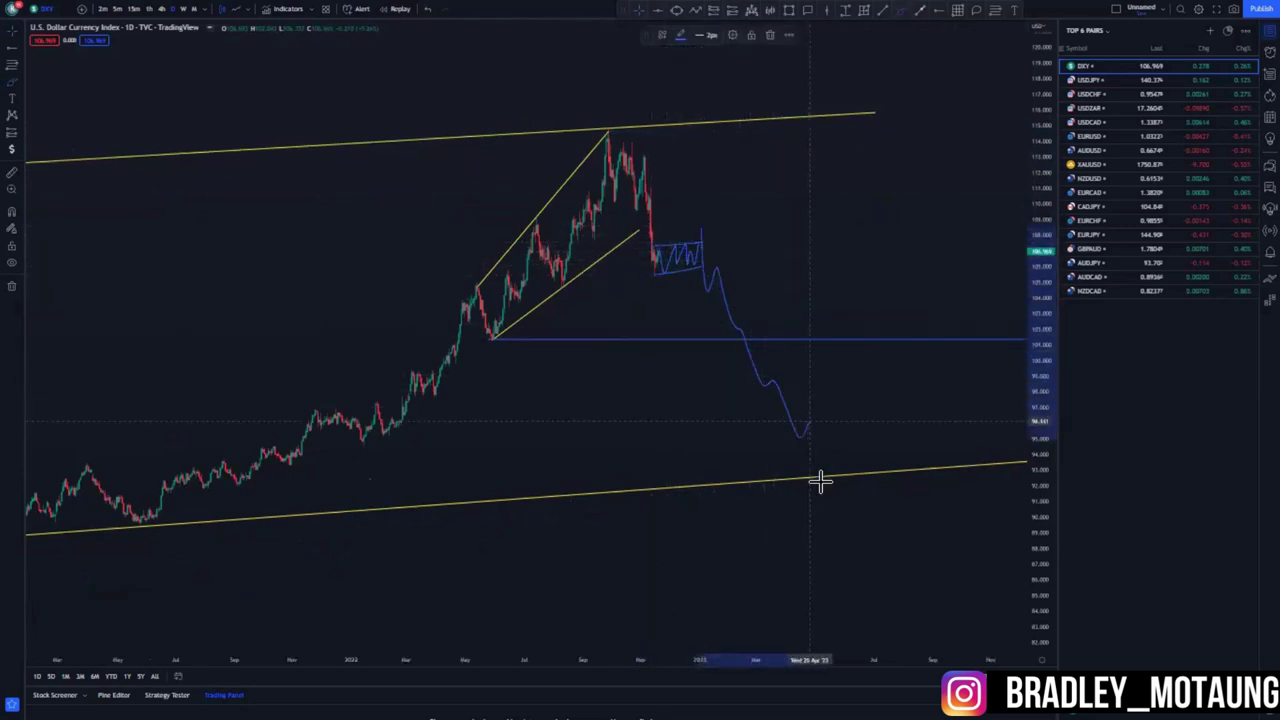
drag(819, 482, 820, 480)
click(429, 9)
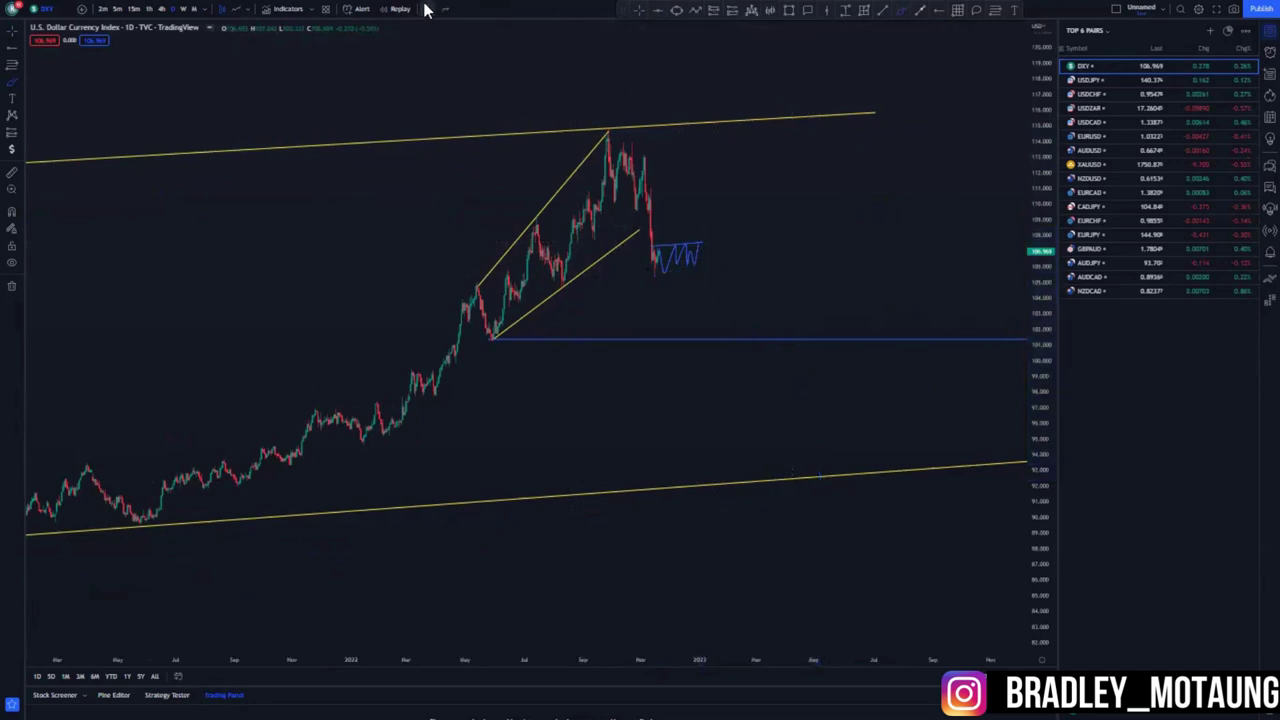
click(427, 9)
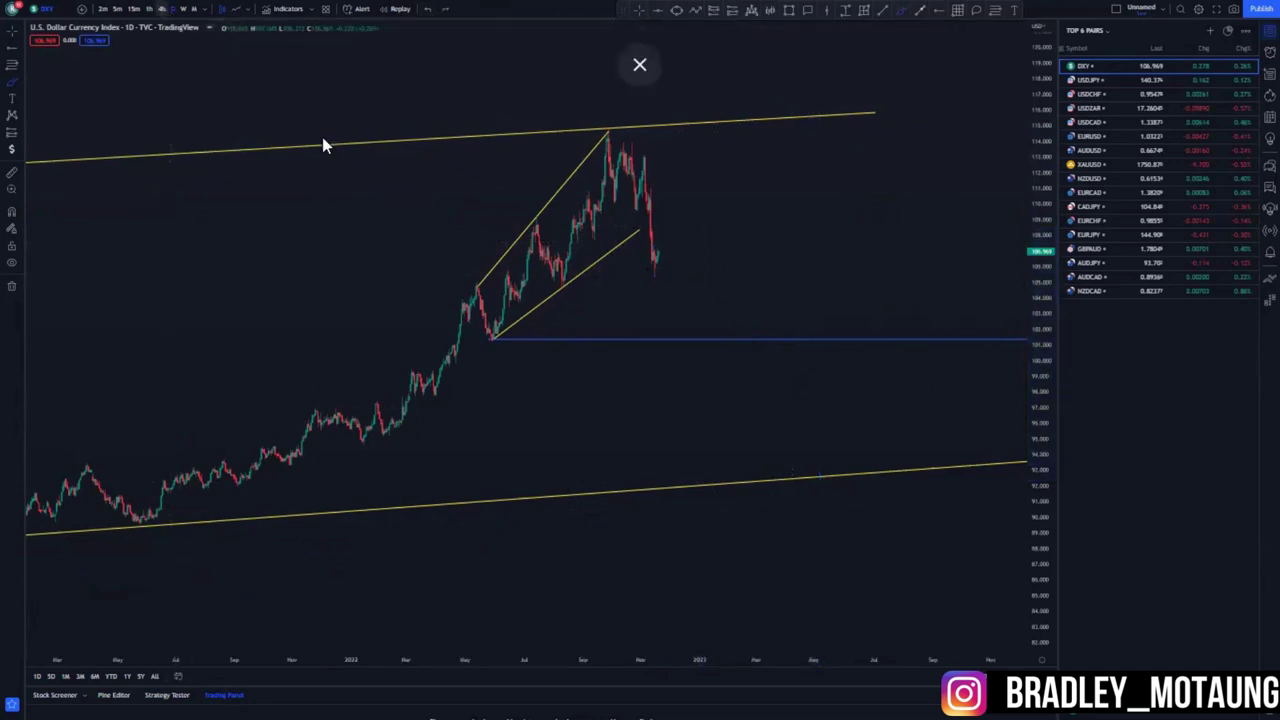
Switch the chart to the 4-hour timeframe and enlarge the price action from August to November 2022
click(637, 11)
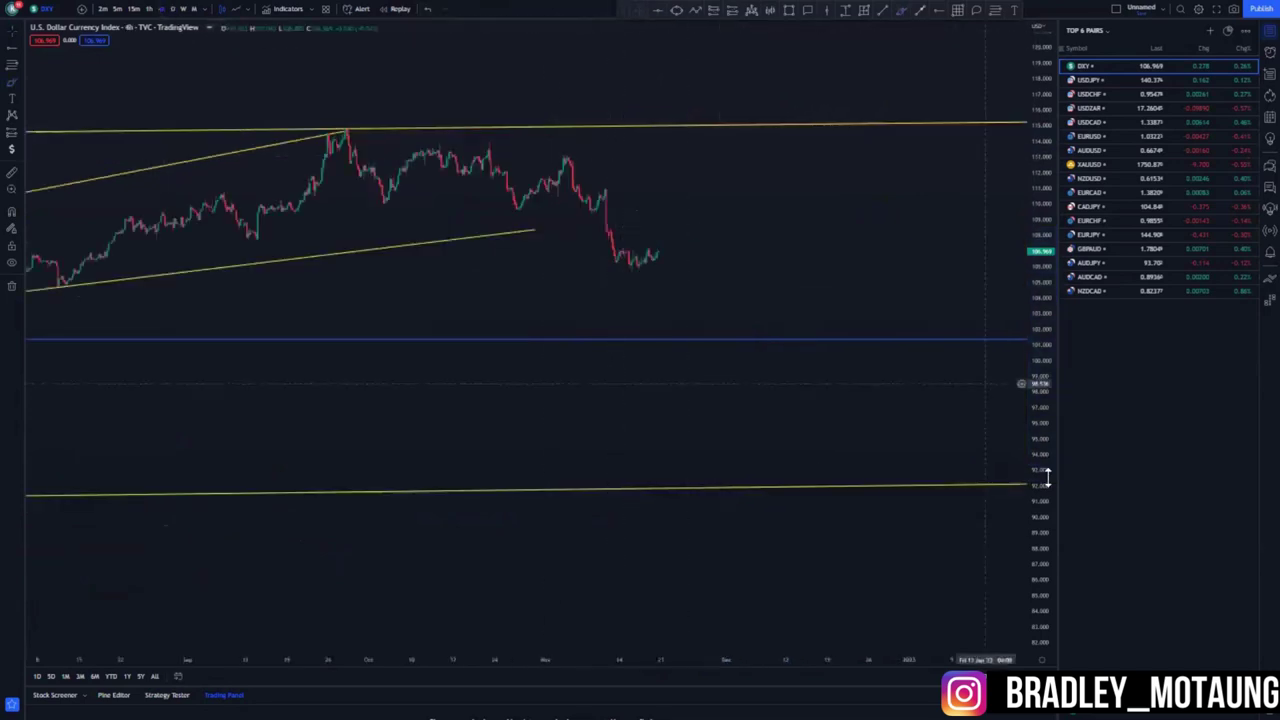
drag(1037, 490, 1036, 300)
drag(608, 258, 612, 396)
scroll(622, 400, down, 5)
drag(694, 391, 695, 384)
scroll(695, 385, up, 6)
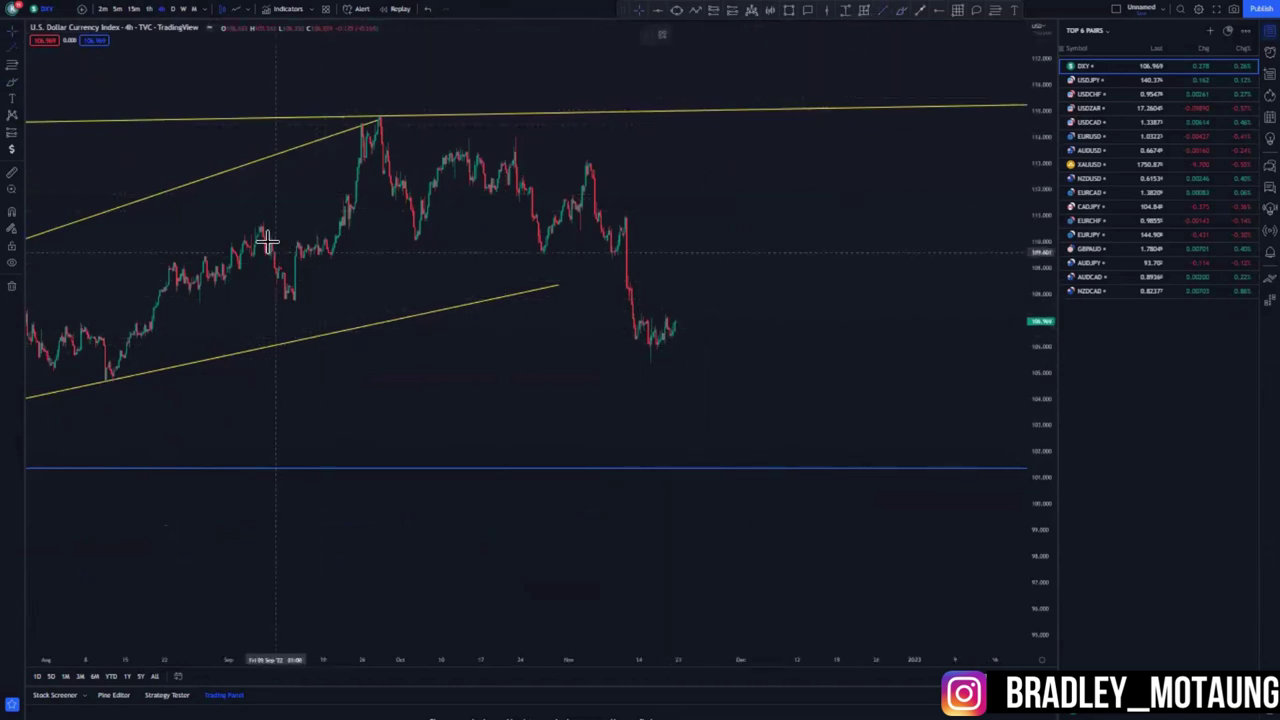
Draw two rising trend lines around the September 2022 rally, the upper ending at the peak and the lower starting at the mid-September low
click(362, 124)
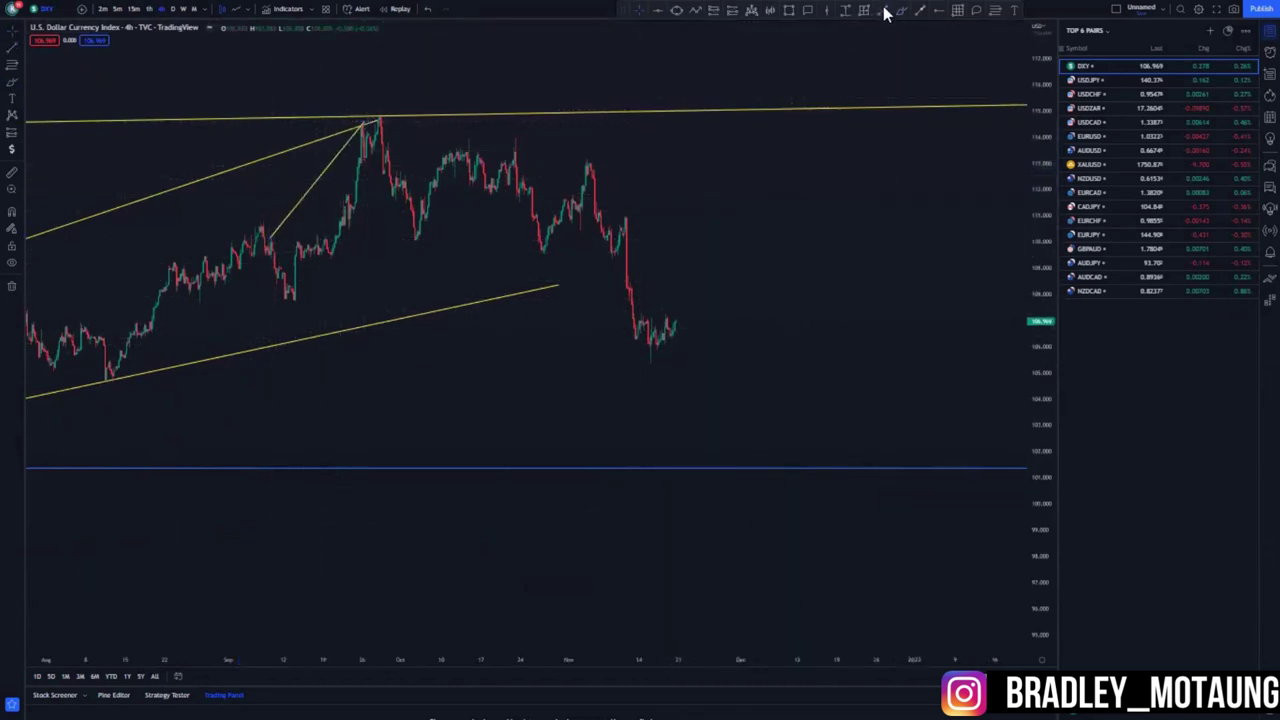
click(297, 299)
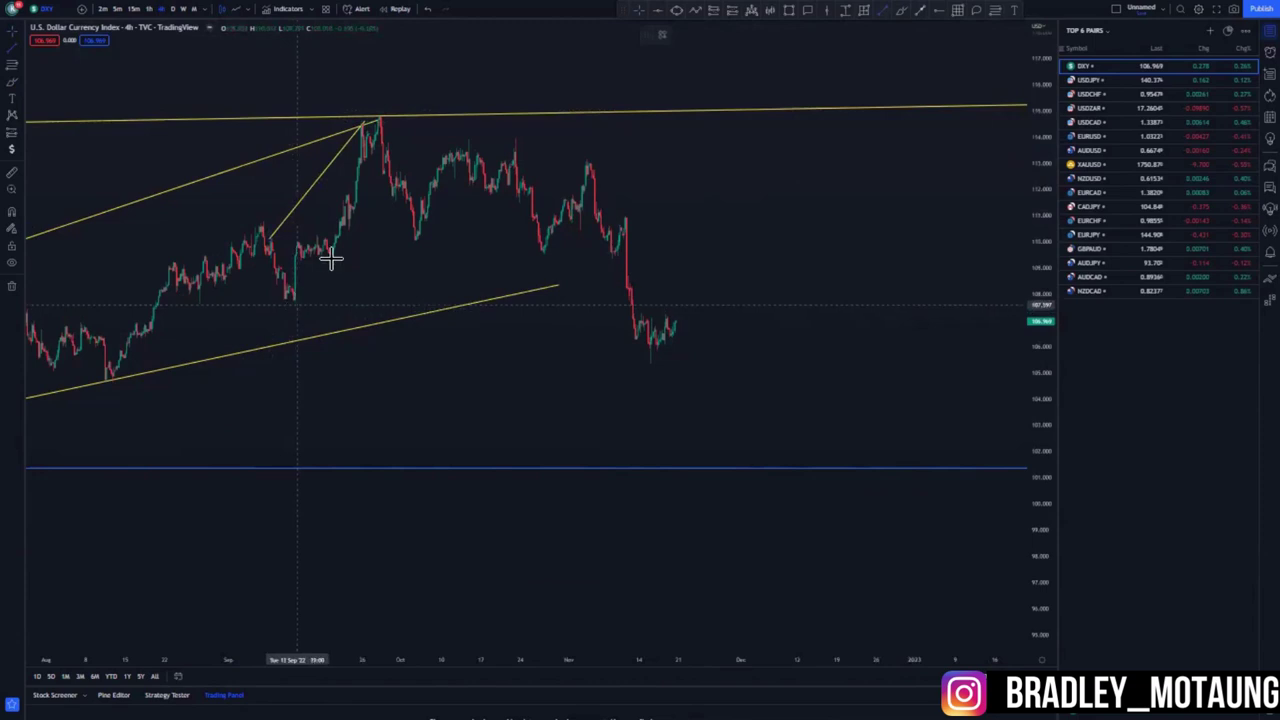
click(385, 182)
click(297, 305)
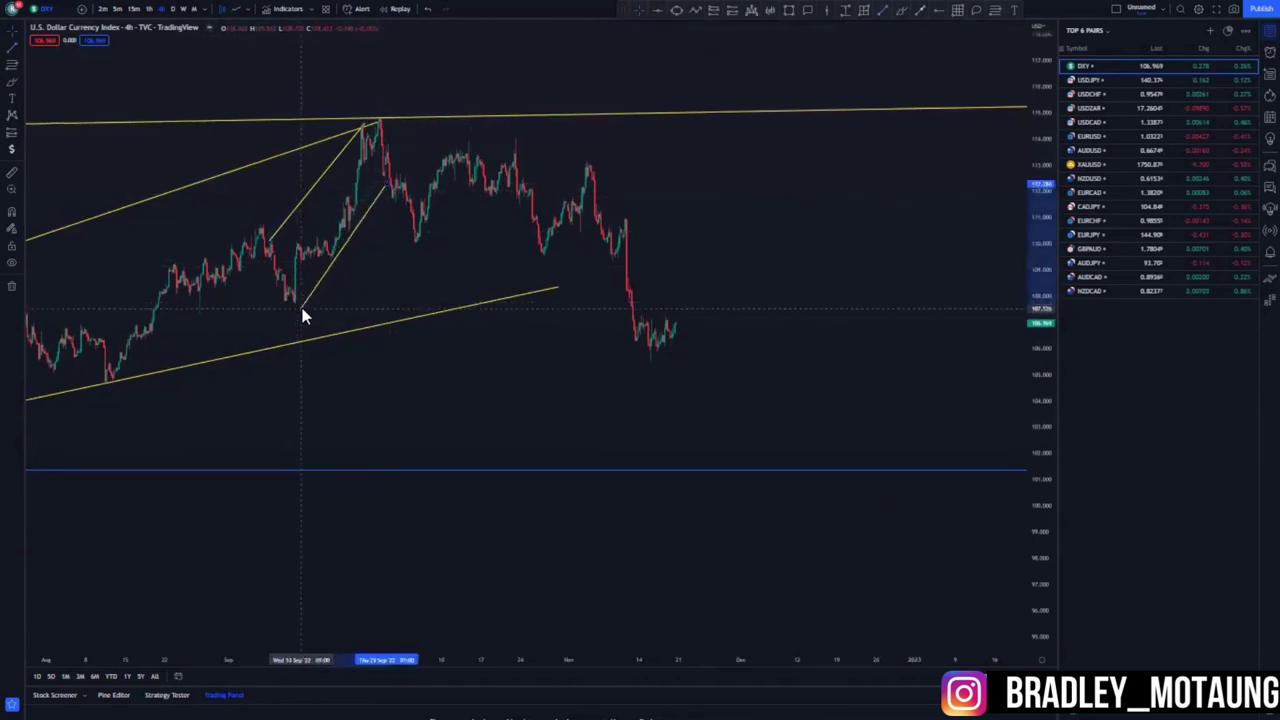
click(387, 282)
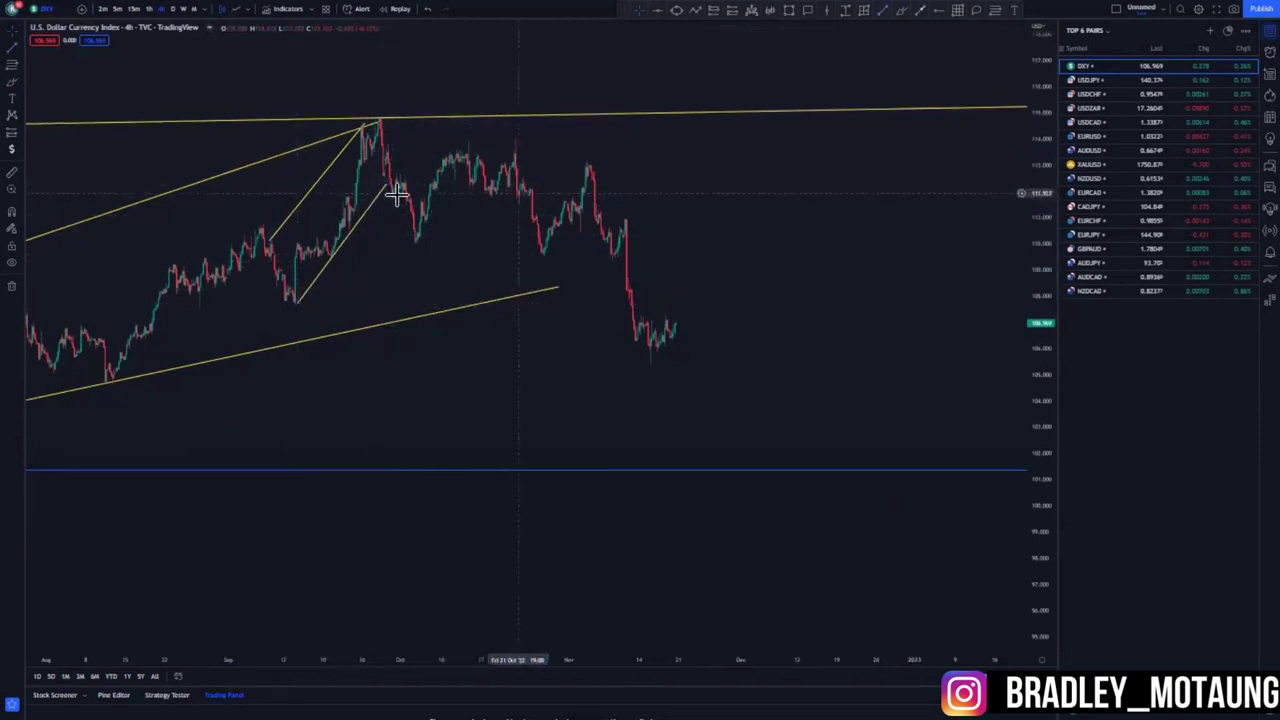
Bound the October 2022 consolidation with a trend line through its lows and a nearly flat one over its highs
click(427, 239)
click(566, 257)
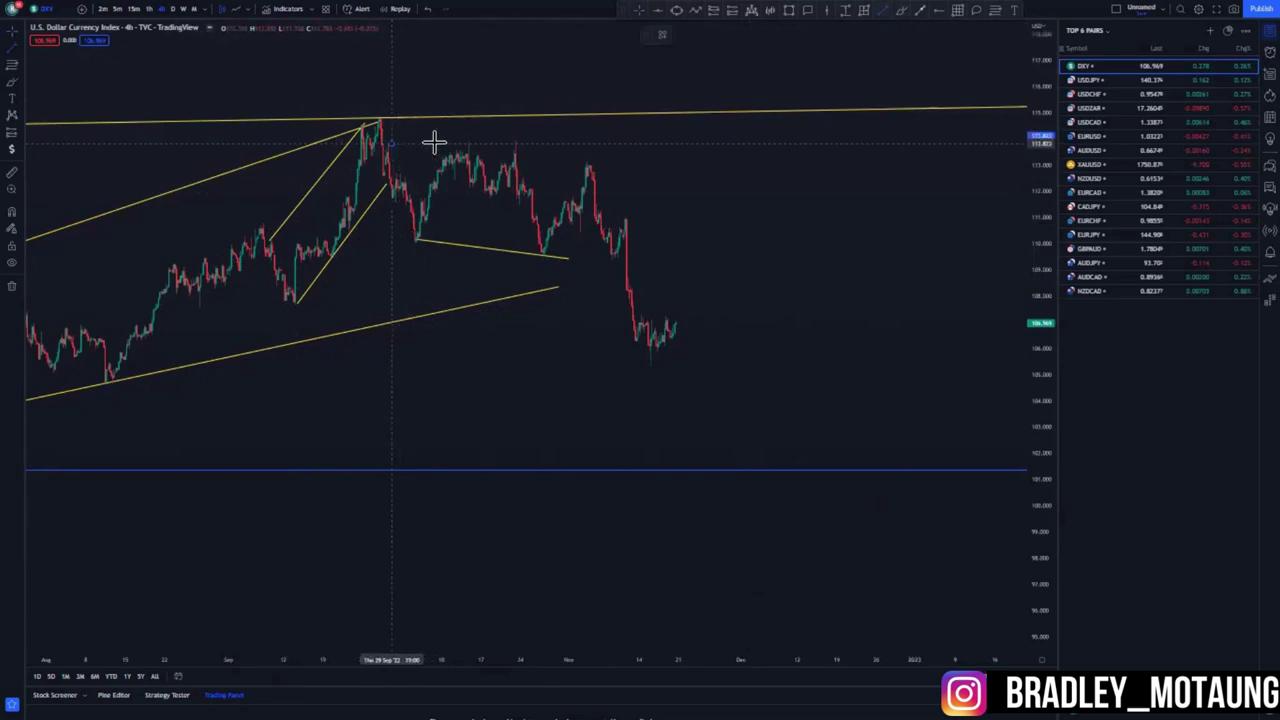
click(558, 140)
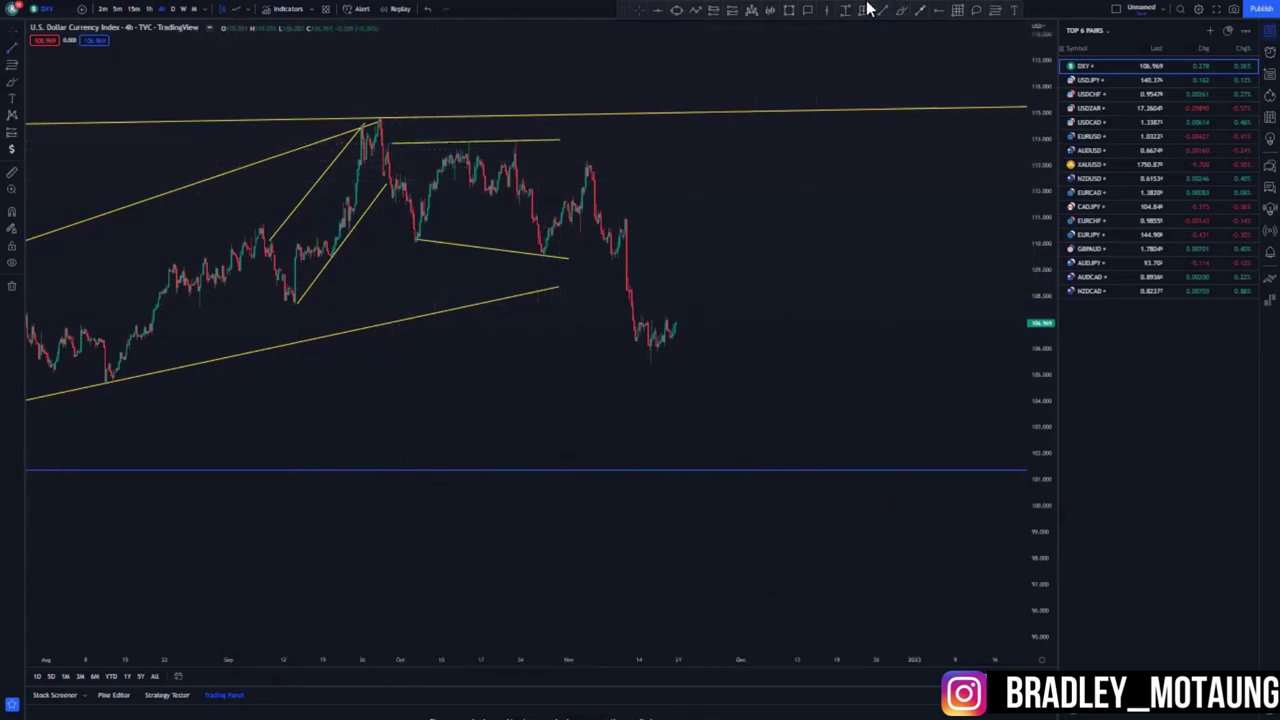
Draw a small rising channel around the rally from the late October low to the early November high
click(535, 211)
click(587, 162)
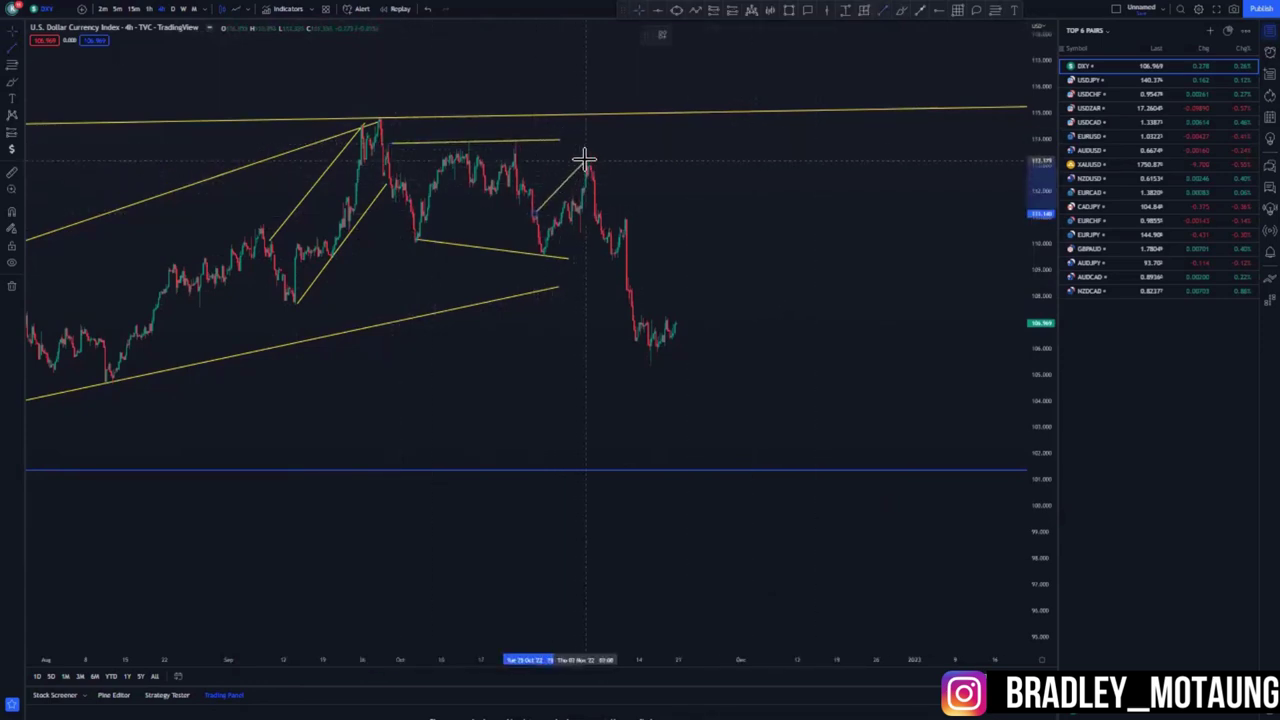
click(547, 253)
click(597, 198)
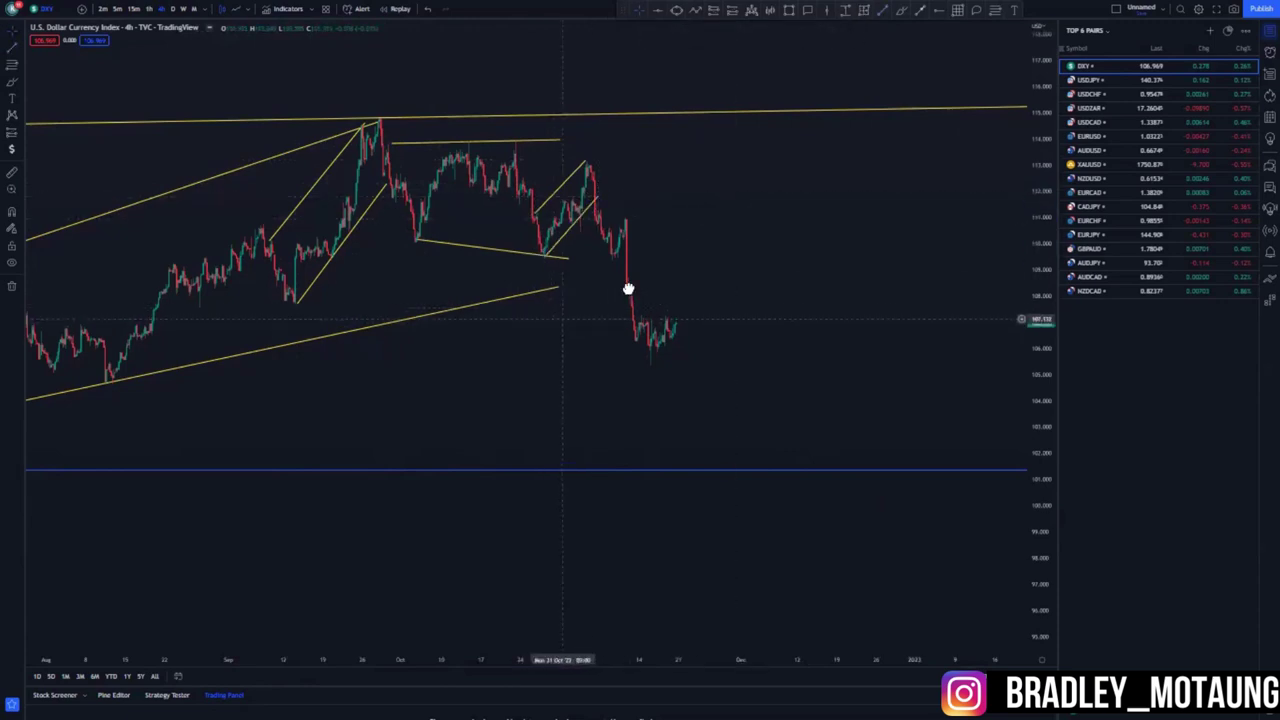
Brush a projected path from the current price down to the horizontal blue ray, and undo it
drag(554, 323, 623, 292)
scroll(629, 345, down, 4)
scroll(651, 338, up, 3)
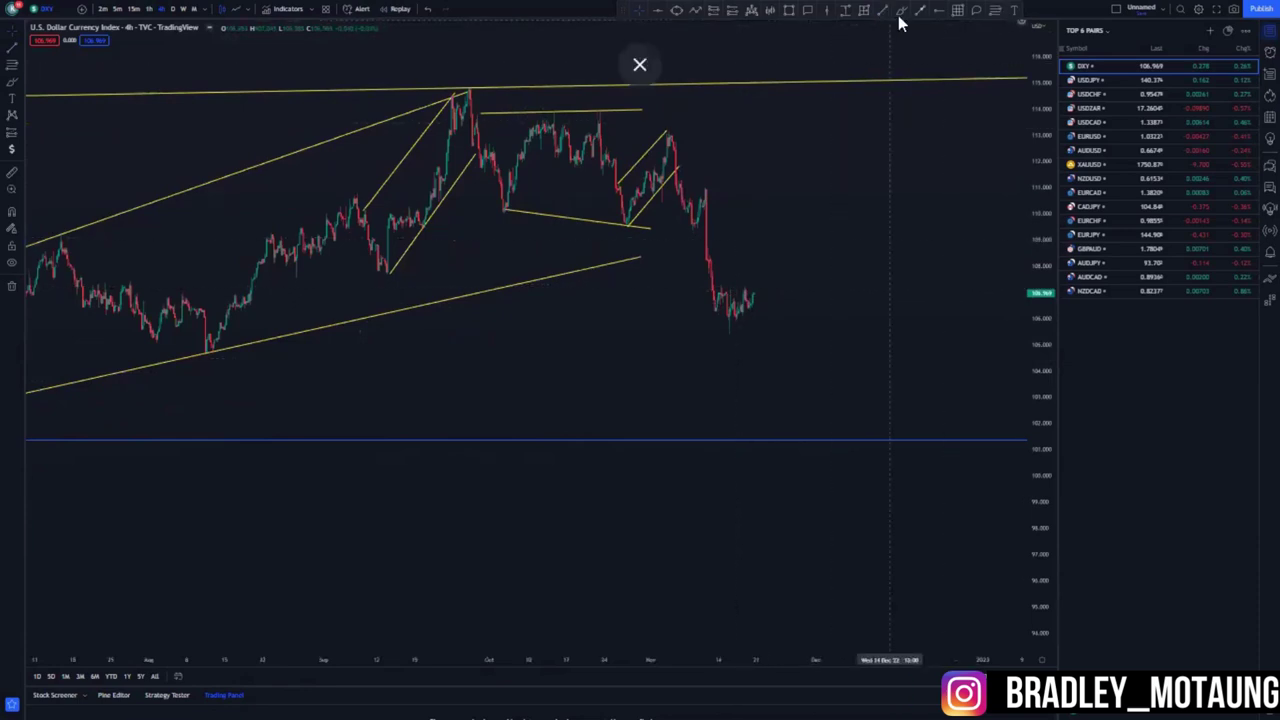
mouse_move(721, 318)
mouse_down()
mouse_move(780, 277)
mouse_move(871, 437)
mouse_up()
click(429, 12)
click(429, 12)
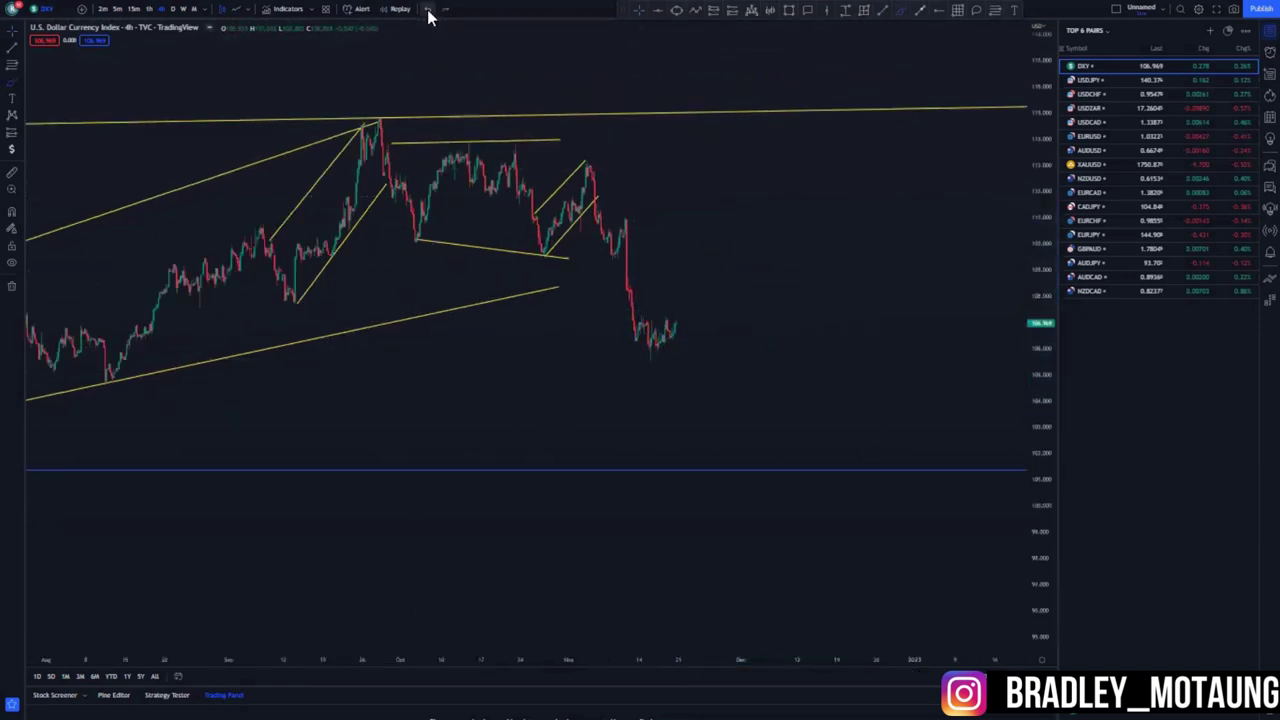
Switch to the 1-hour timeframe and place a horizontal ray at the 14 November high, just above the current price
click(150, 10)
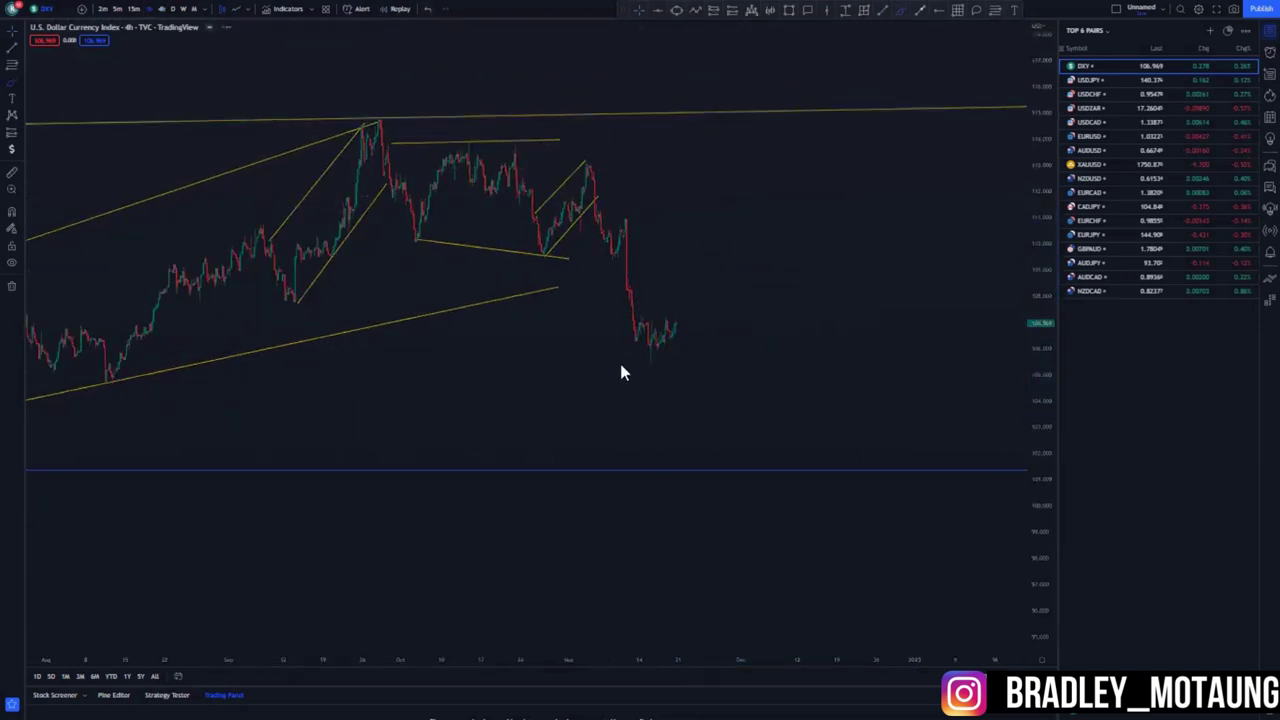
text(1h)
key(Return)
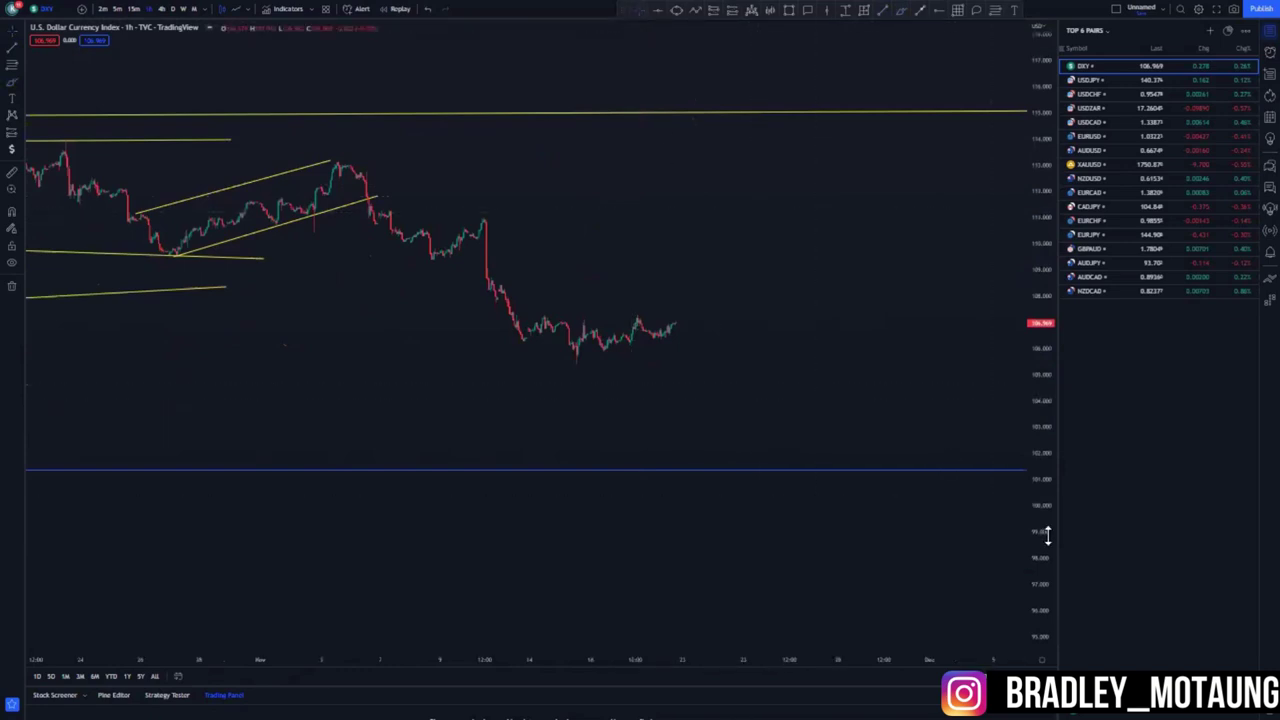
scroll(680, 400, up, 5)
drag(625, 452, 491, 477)
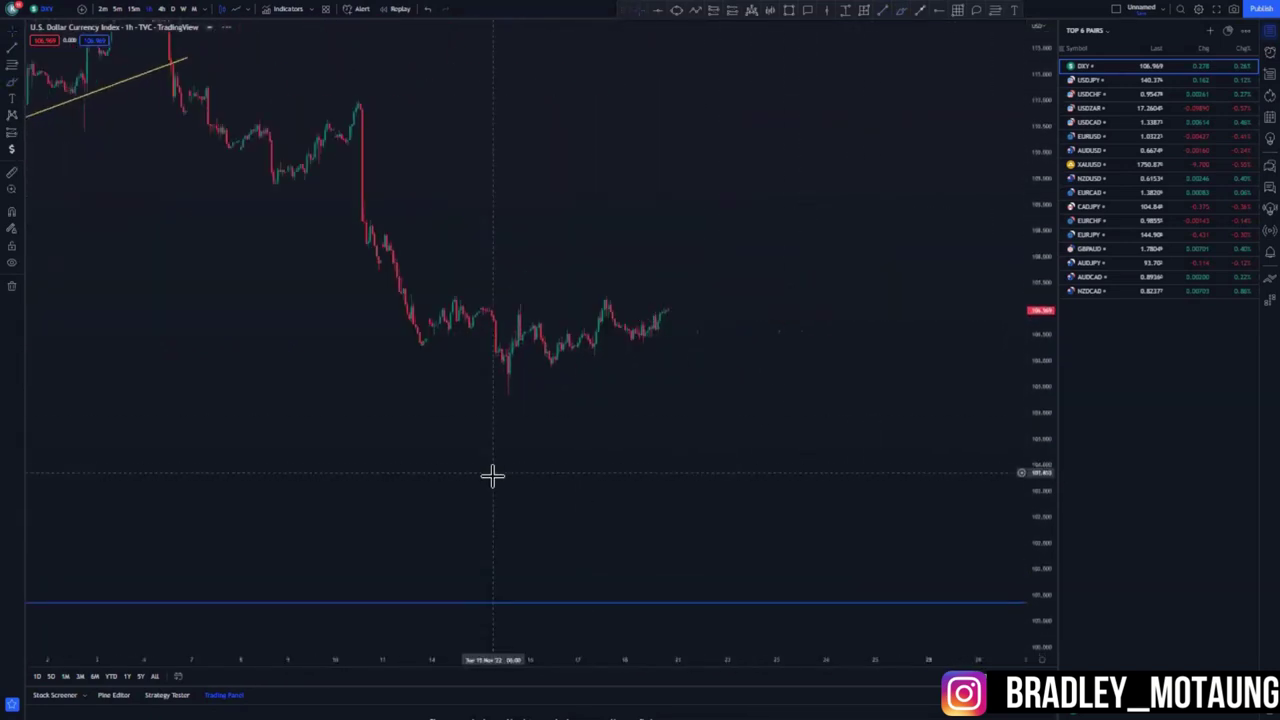
click(455, 294)
drag(1030, 535, 1036, 290)
scroll(869, 466, up, 2)
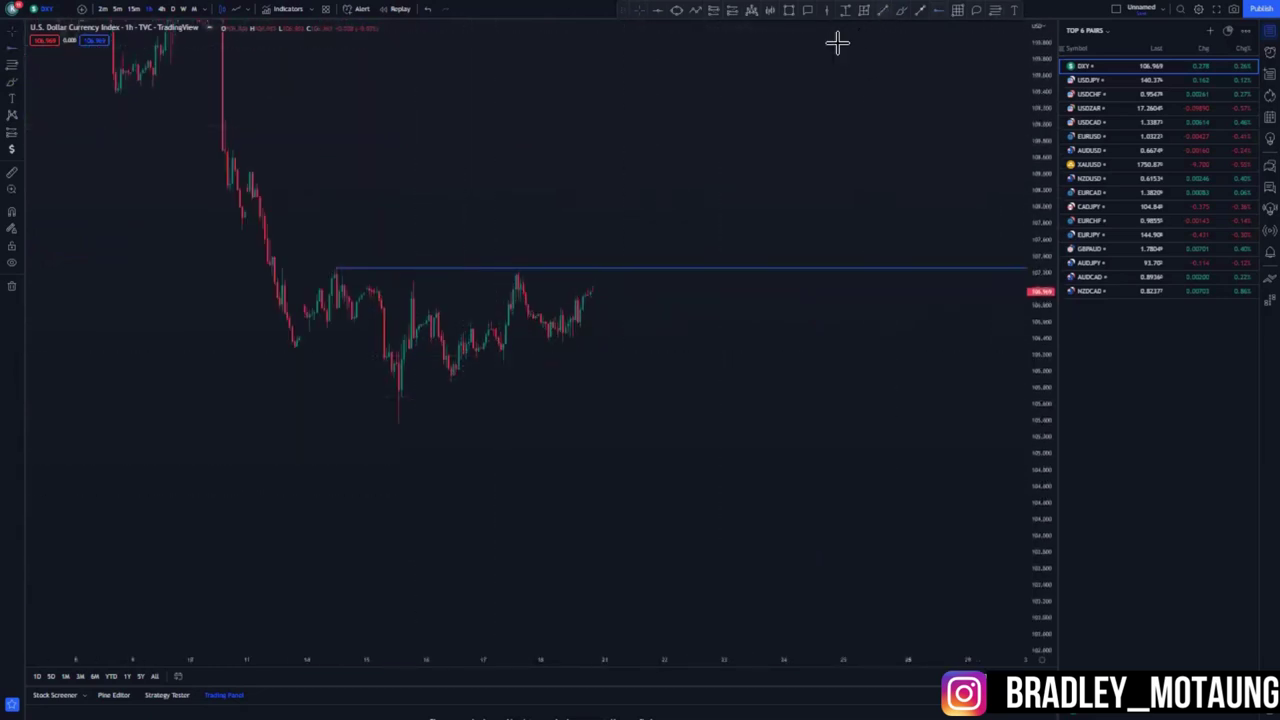
Draw two rising trend lines over the highs and under the lows of the mid-November consolidation
click(367, 289)
click(595, 258)
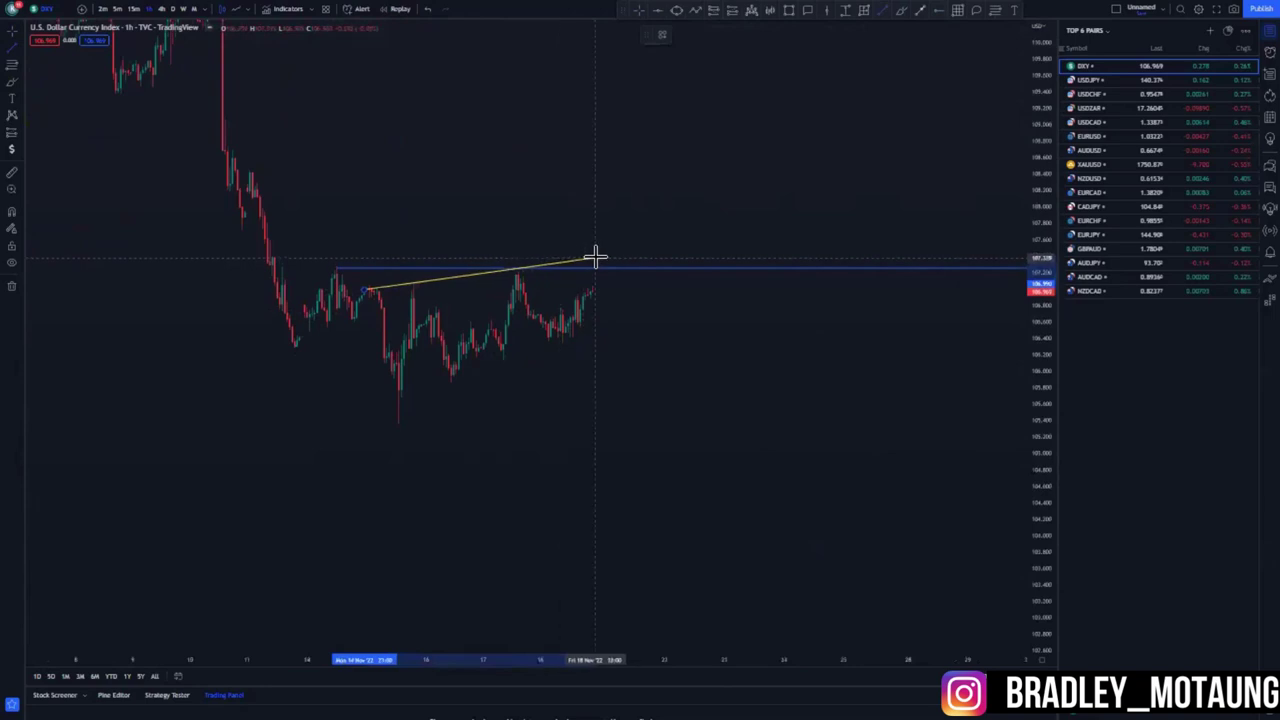
click(883, 11)
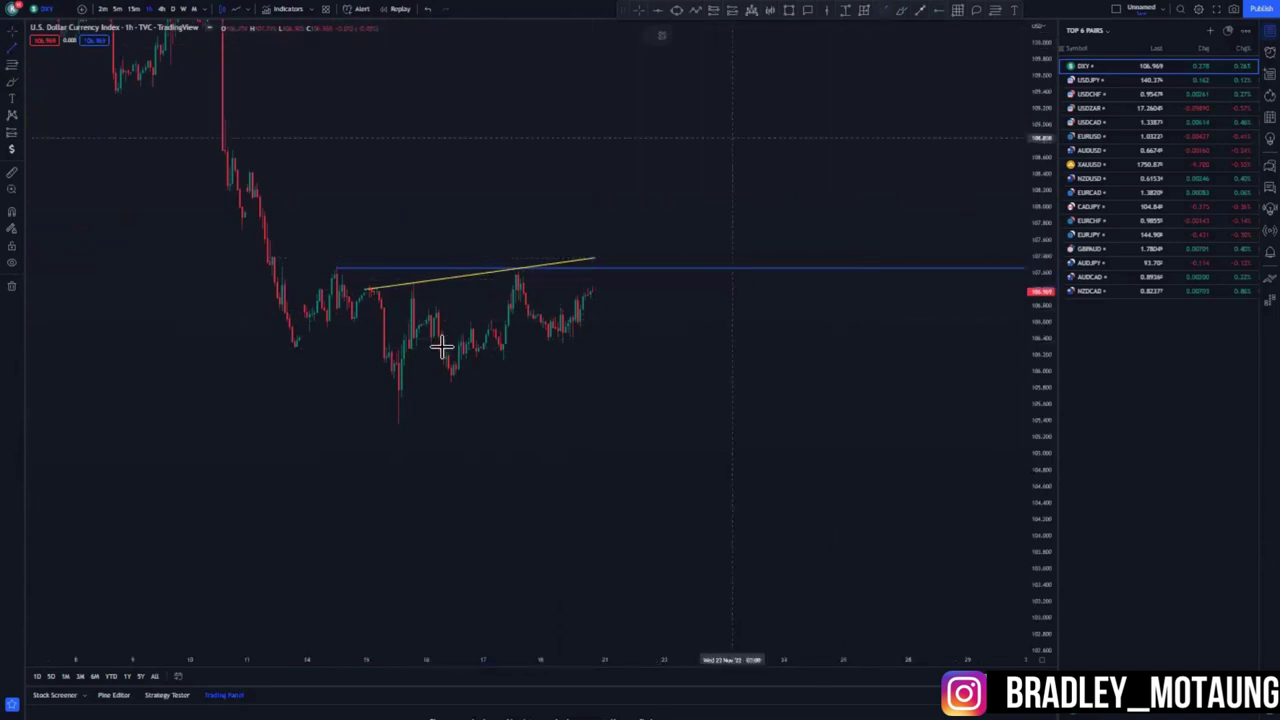
click(401, 392)
click(626, 325)
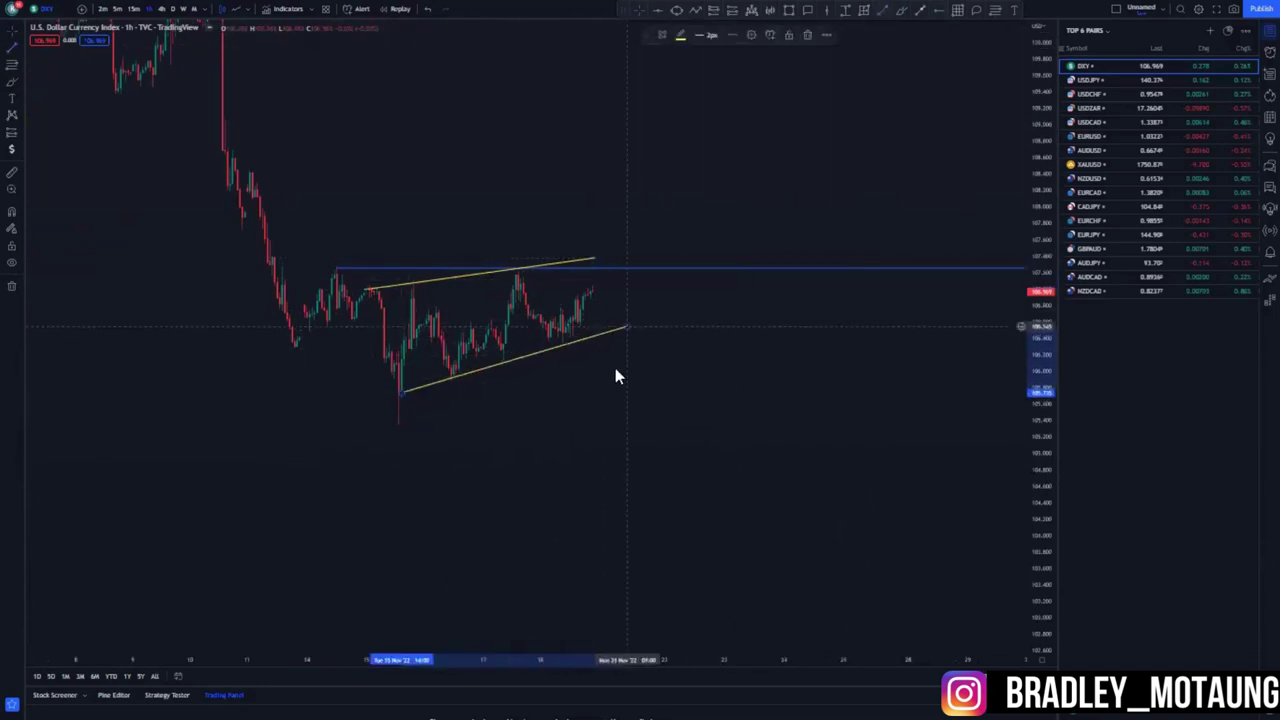
Adjust both ends of the consolidation's lower trend line so that it follows the swing lows
click(622, 358)
drag(627, 326, 628, 343)
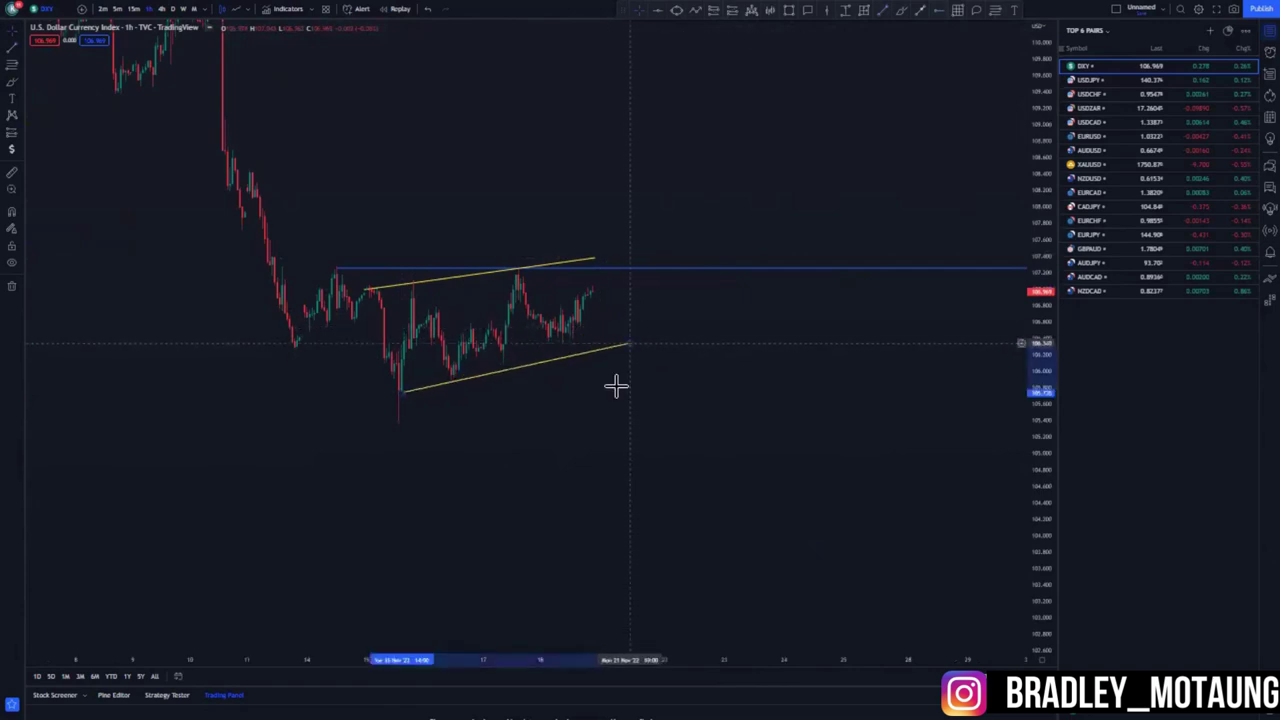
click(614, 383)
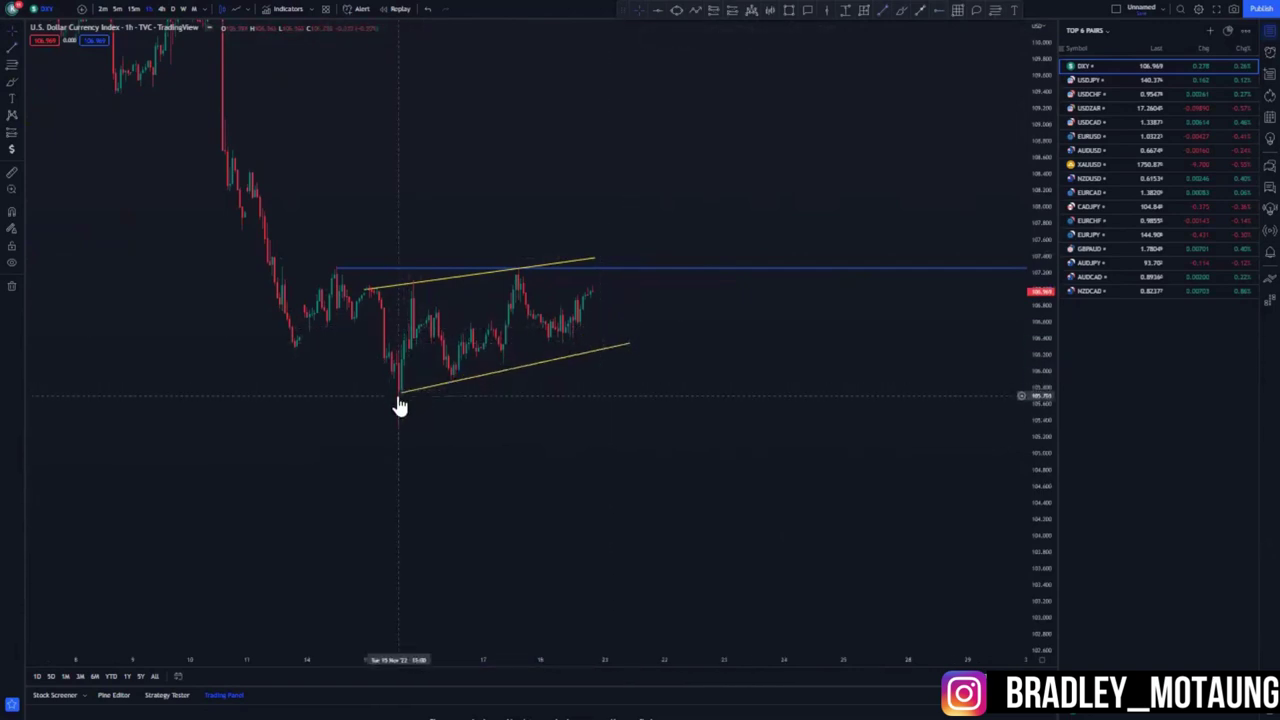
drag(400, 392, 401, 397)
click(464, 404)
drag(627, 350, 630, 334)
Draw an arrow from the end of the consolidation's upper line down to about 104.3 and recolour it white
scroll(616, 463, down, 3)
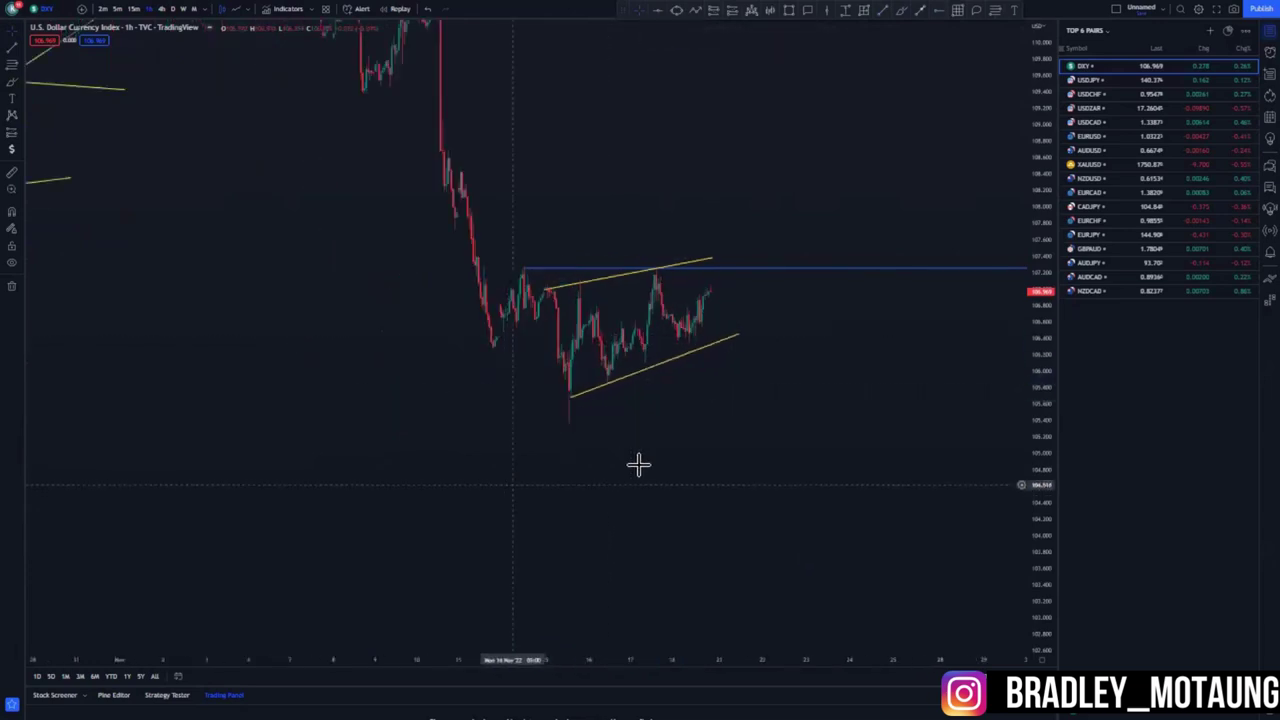
drag(580, 470, 517, 483)
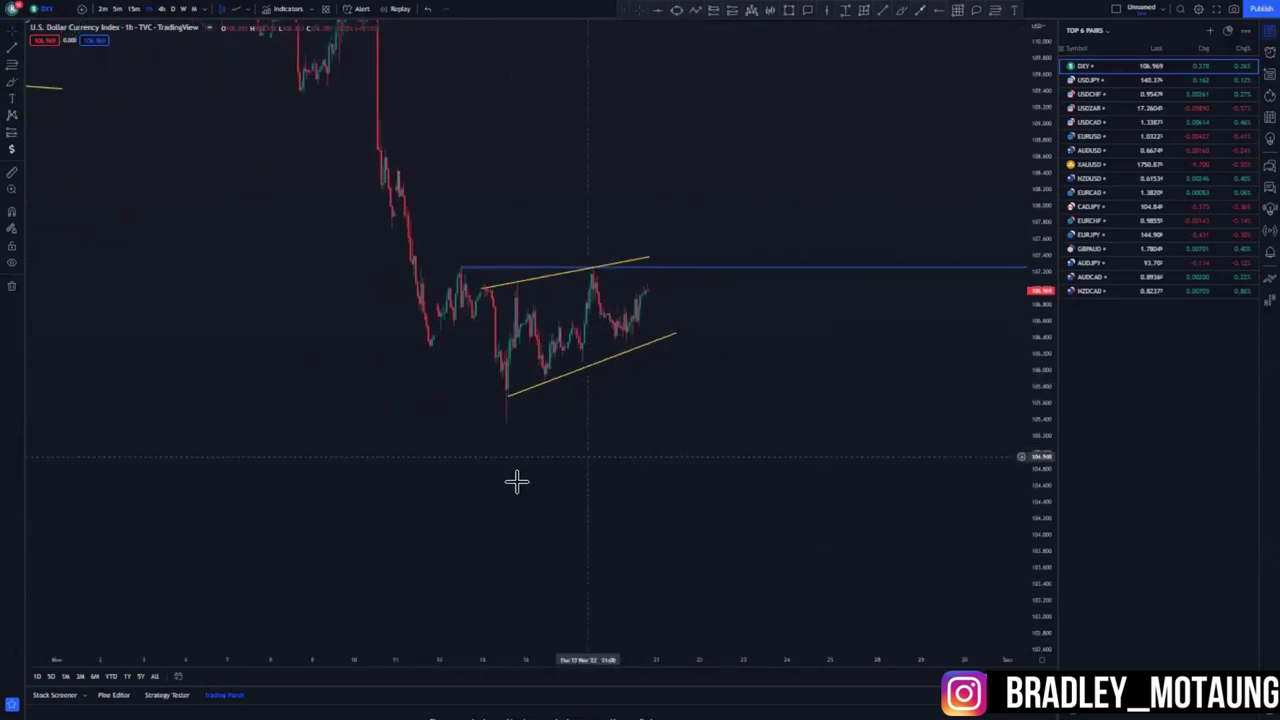
click(649, 261)
click(722, 513)
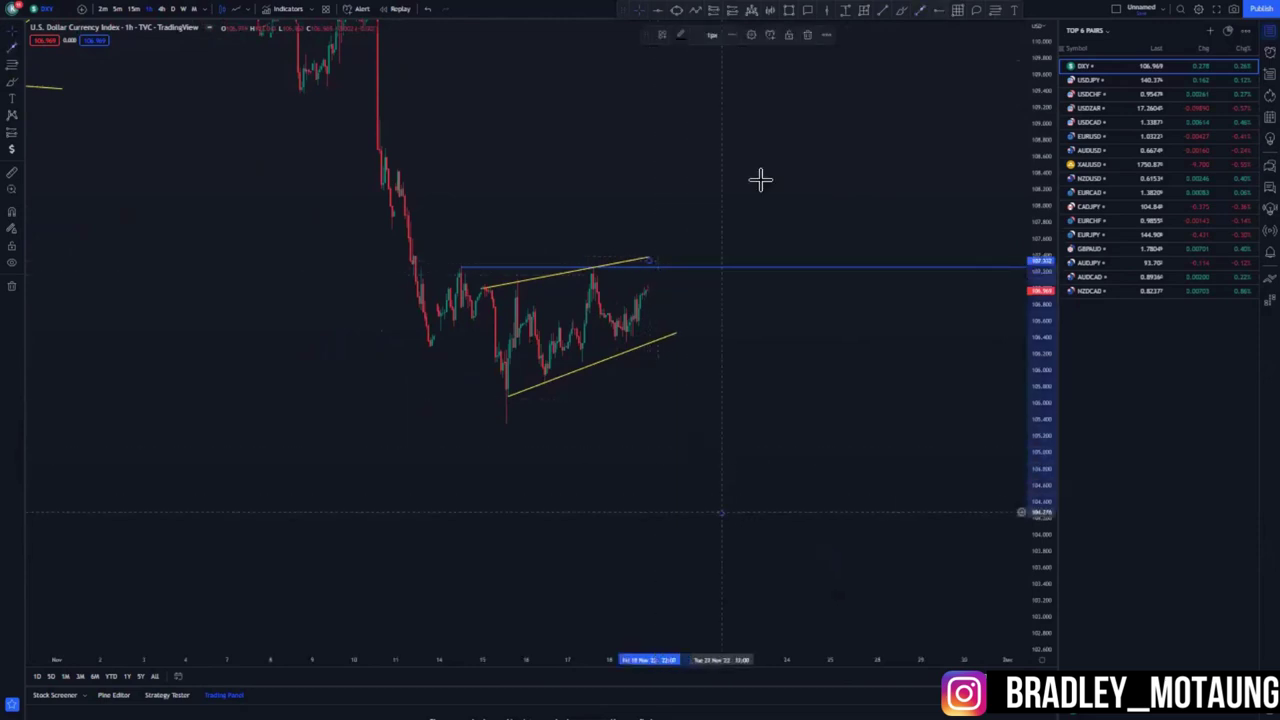
click(681, 35)
click(682, 57)
click(598, 114)
Extend the tip of the downward arrow to the lower horizontal blue ray
scroll(988, 271, down, 3)
drag(1038, 163, 1038, 306)
scroll(494, 386, down, 5)
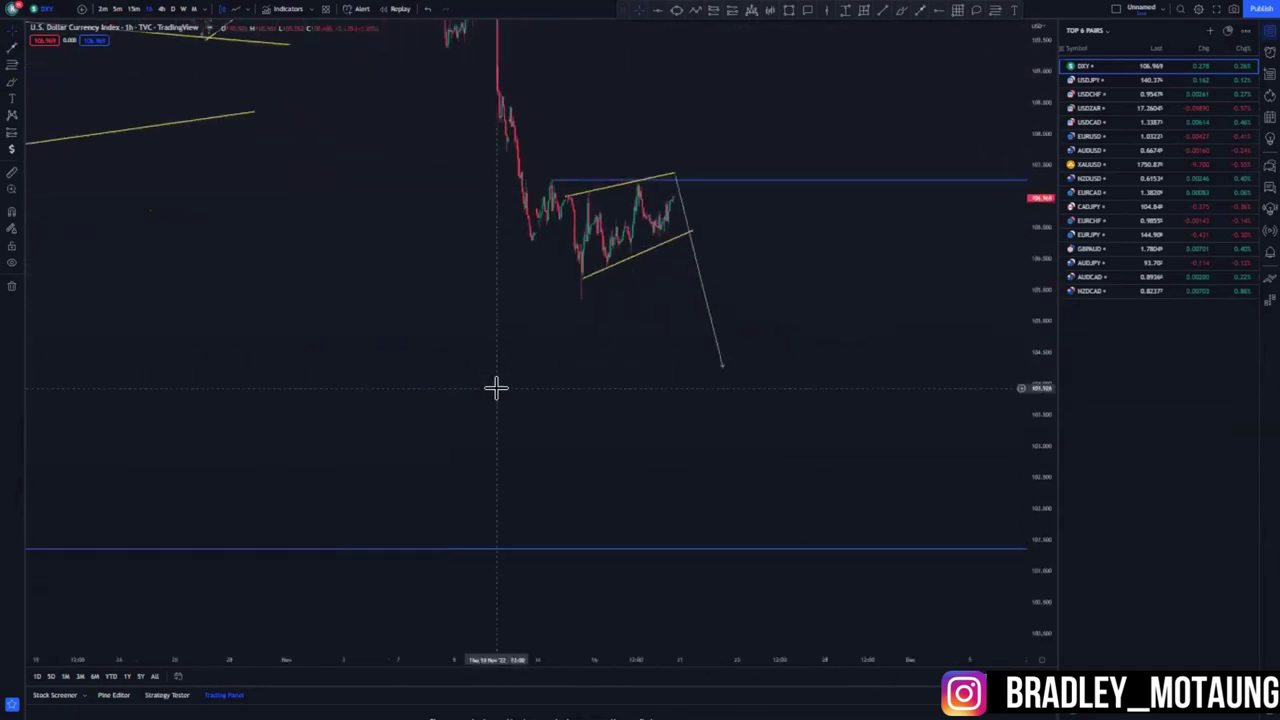
drag(1036, 291, 1036, 415)
scroll(797, 389, down, 5)
mouse_move(791, 386)
mouse_down()
mouse_move(677, 380)
mouse_move(710, 378)
mouse_move(696, 397)
mouse_up()
click(902, 486)
scroll(694, 397, up, 4)
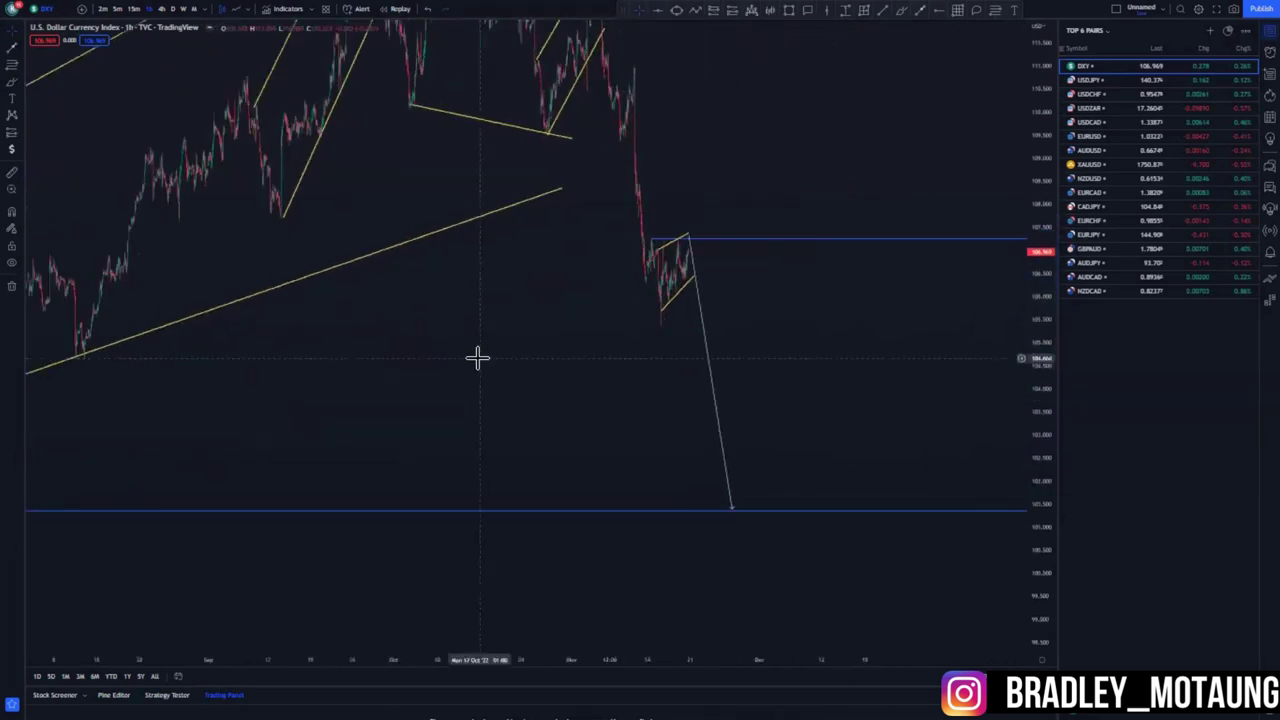
Draw a second arrow from the start of the downward one up to about 109.3 for the bullish scenario
drag(488, 375, 600, 443)
scroll(600, 443, up, 5)
drag(490, 408, 611, 454)
scroll(611, 454, up, 5)
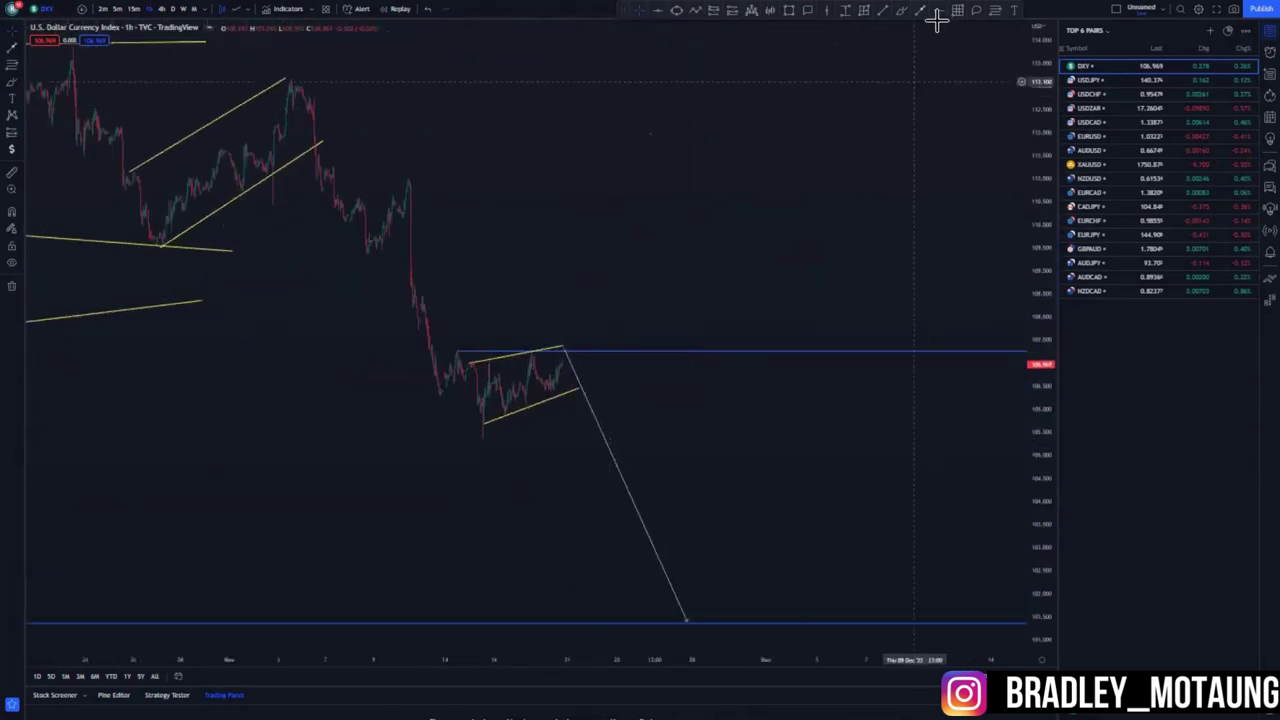
click(919, 11)
click(563, 349)
click(589, 257)
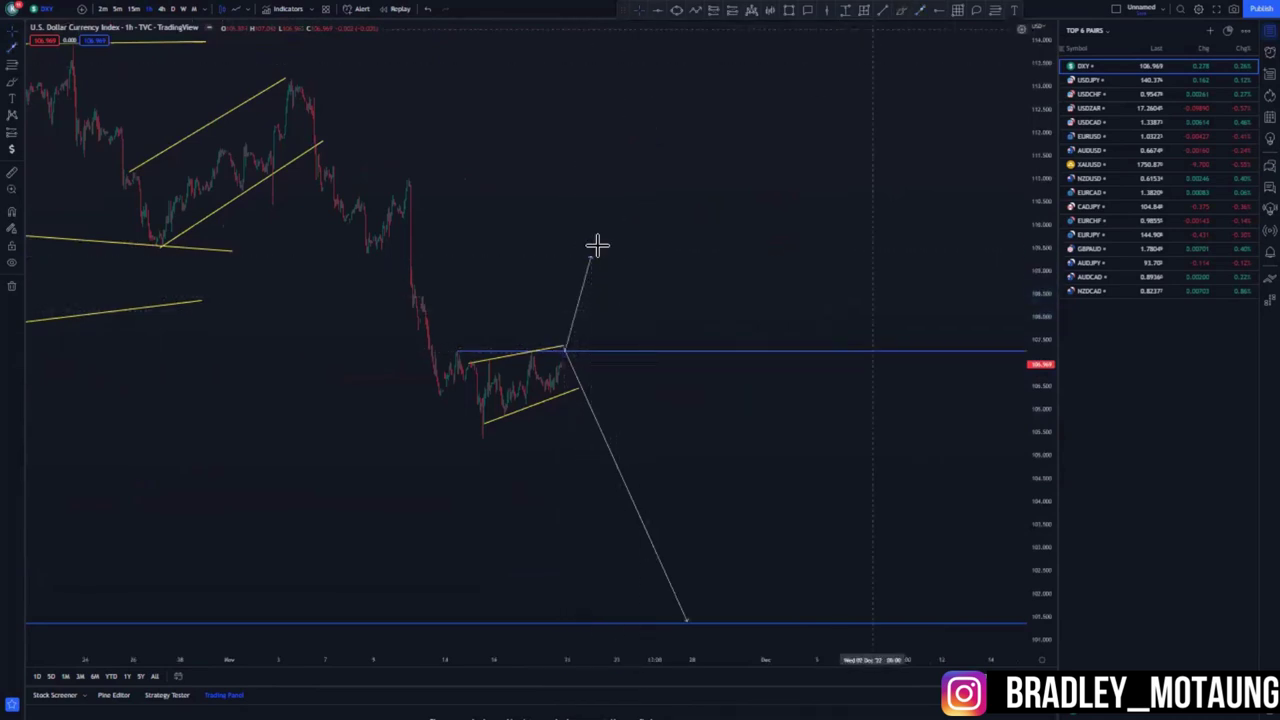
Brush a flag consolidation at the tip of the upward arrow and a continued rally out of it
mouse_move(592, 262)
mouse_down()
mouse_move(629, 312)
mouse_move(640, 274)
mouse_move(662, 276)
mouse_up()
mouse_move(581, 298)
mouse_down()
mouse_move(640, 307)
mouse_move(732, 113)
mouse_up()
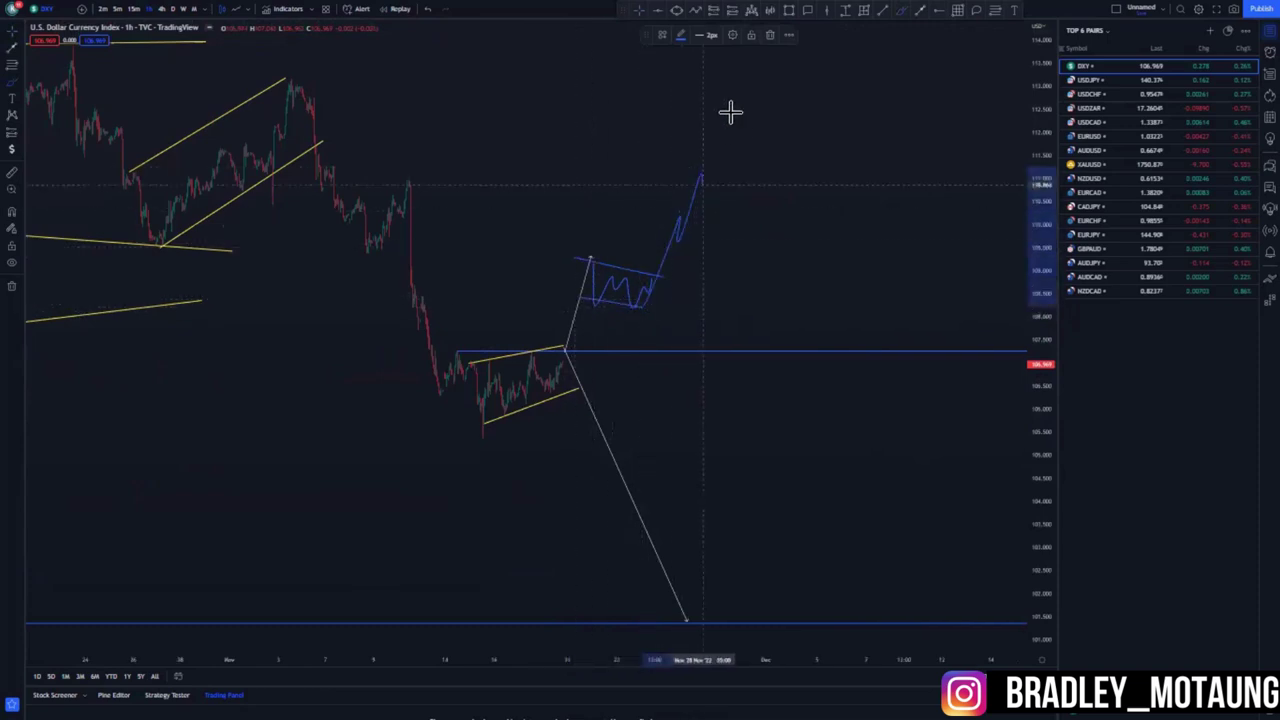
scroll(637, 237, down, 6)
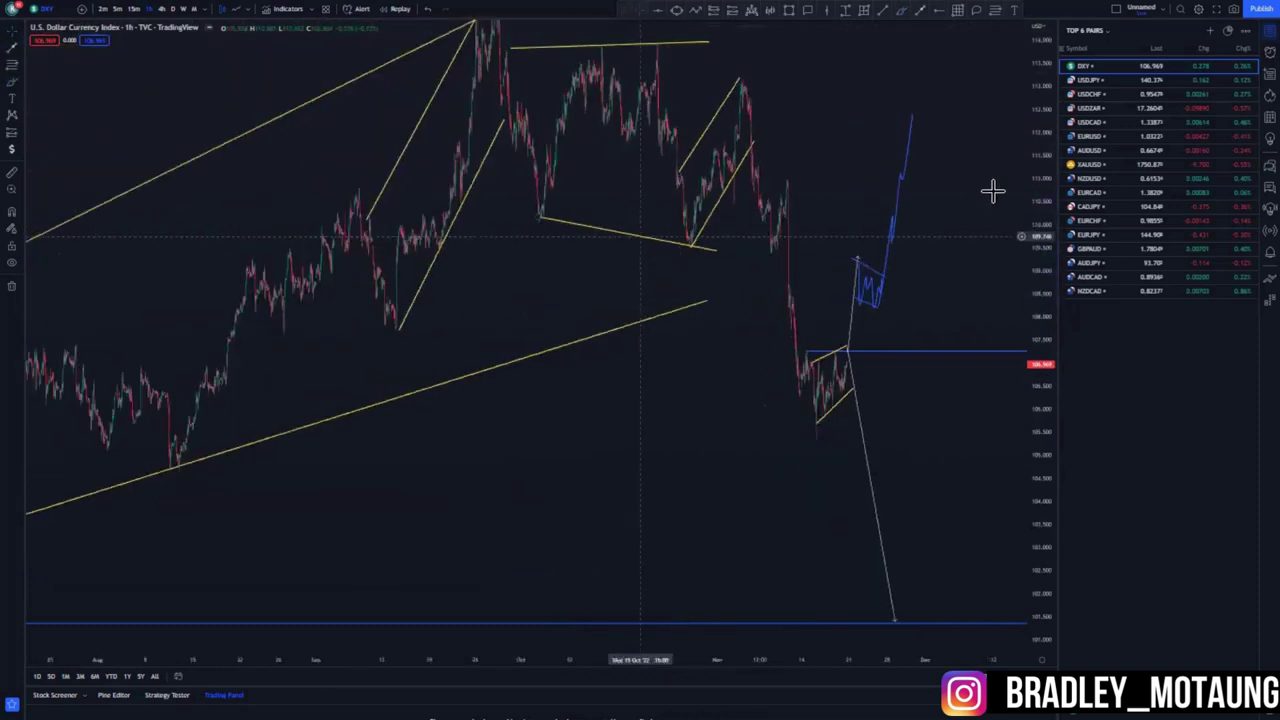
drag(1031, 110, 1031, 250)
drag(522, 476, 458, 451)
scroll(483, 466, down, 4)
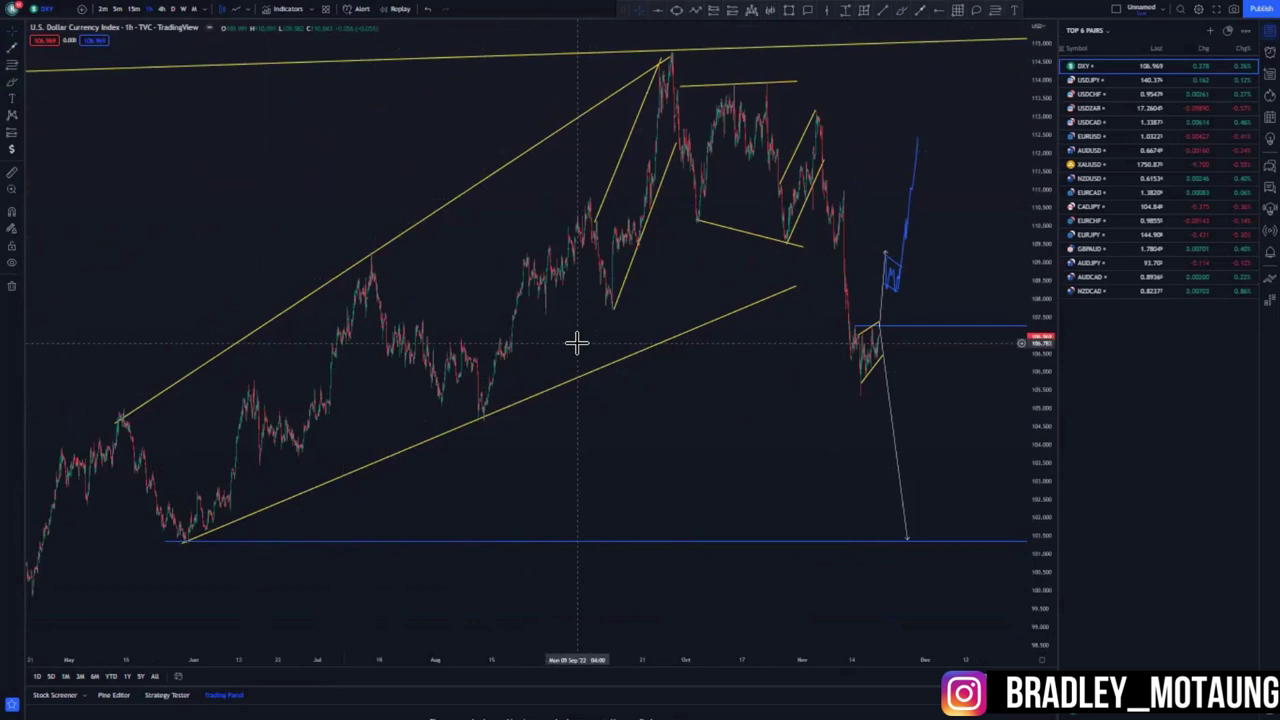
click(433, 8)
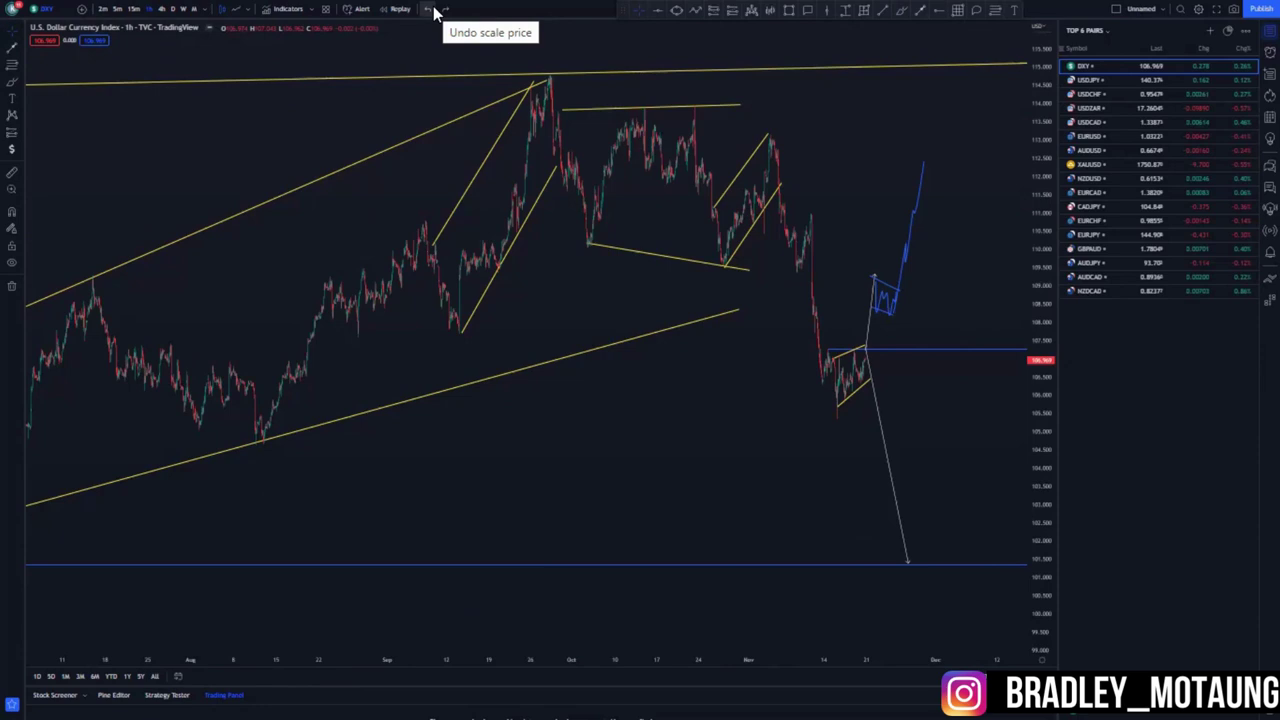
Place a horizontal ray at about 111.0 from the 10 November high and brush a circle around its start
scroll(889, 309, up, 5)
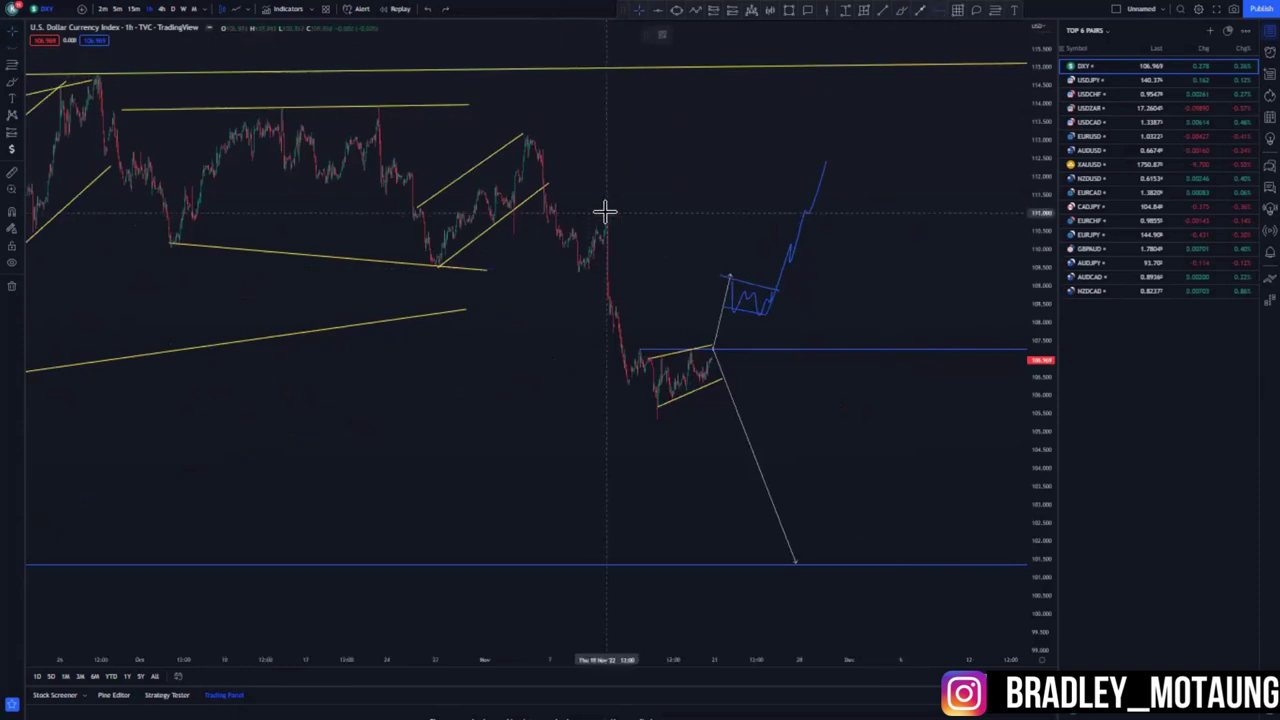
click(606, 212)
scroll(653, 300, up, 1)
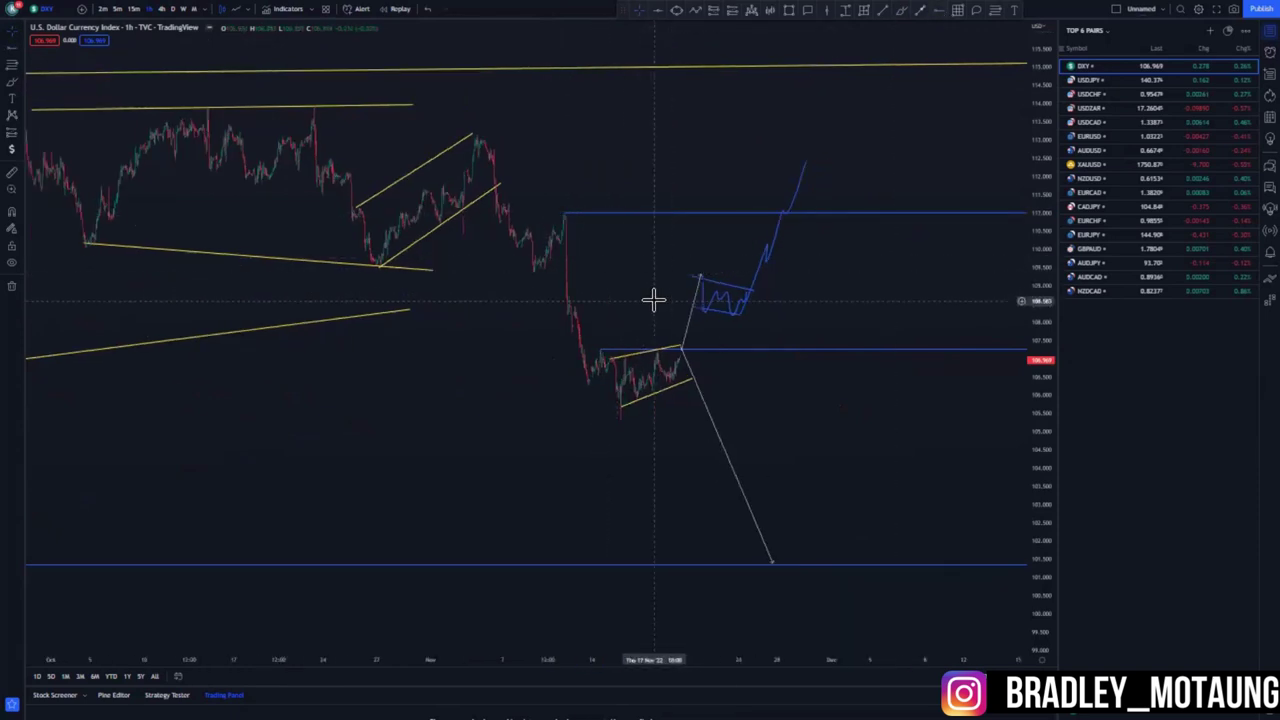
drag(568, 197, 566, 200)
Brush a sell-off from the upper ray down to about 104.4 and outline the projected rally with two rising channel lines
drag(800, 200, 845, 383)
drag(875, 448, 879, 454)
drag(642, 348, 763, 201)
drag(683, 388, 806, 220)
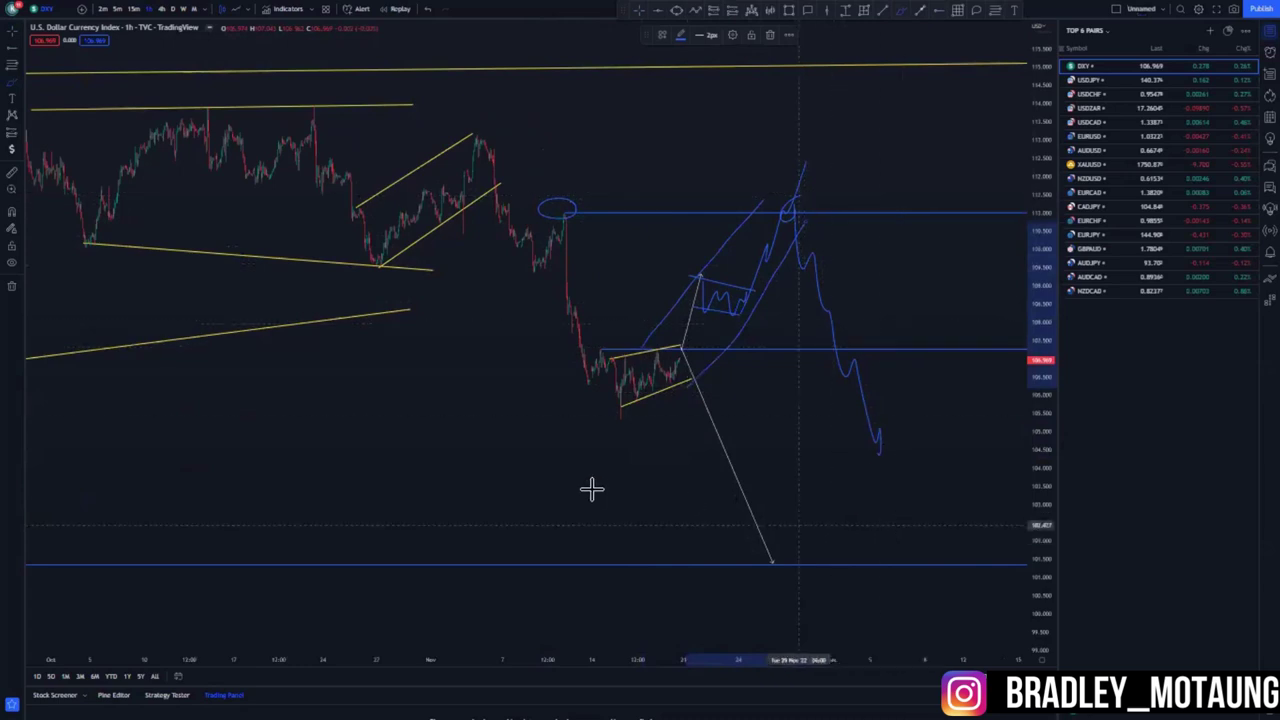
scroll(592, 485, down, 5)
drag(1039, 257, 1039, 362)
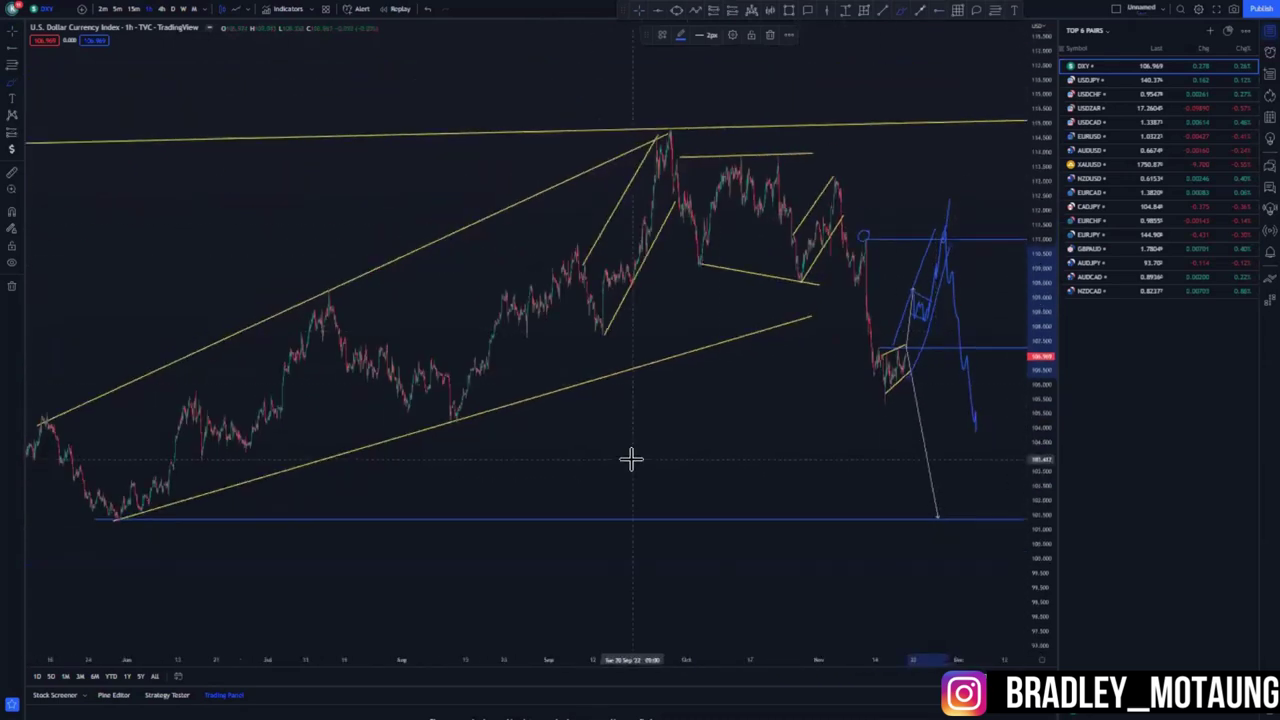
scroll(633, 456, down, 1)
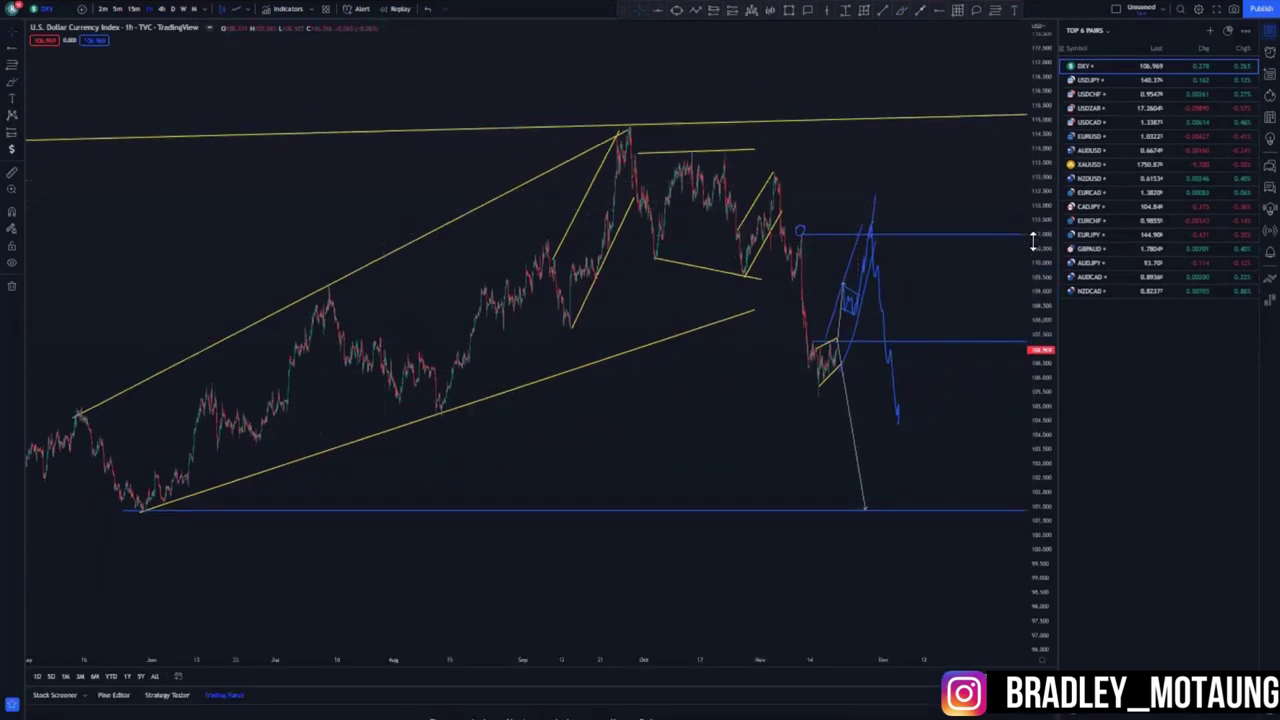
drag(564, 388, 472, 375)
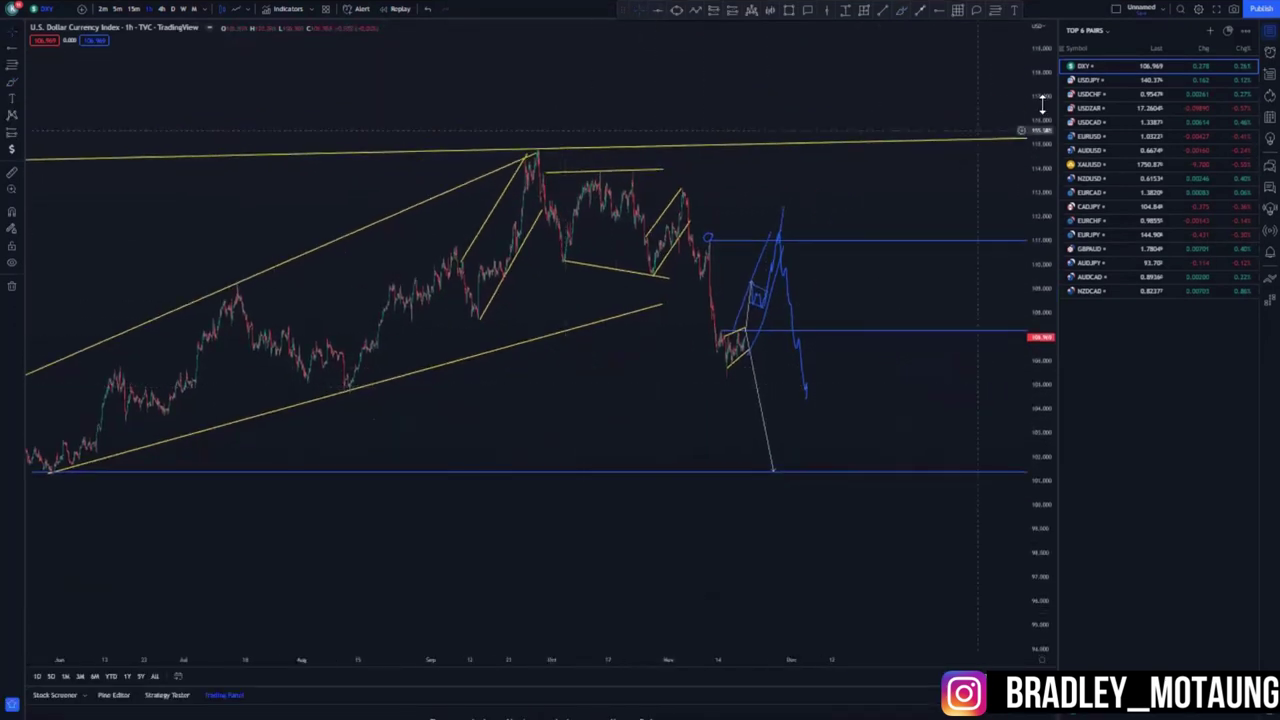
Switch to the USDJPY chart on the weekly timeframe and reset the chart view
click(1104, 81)
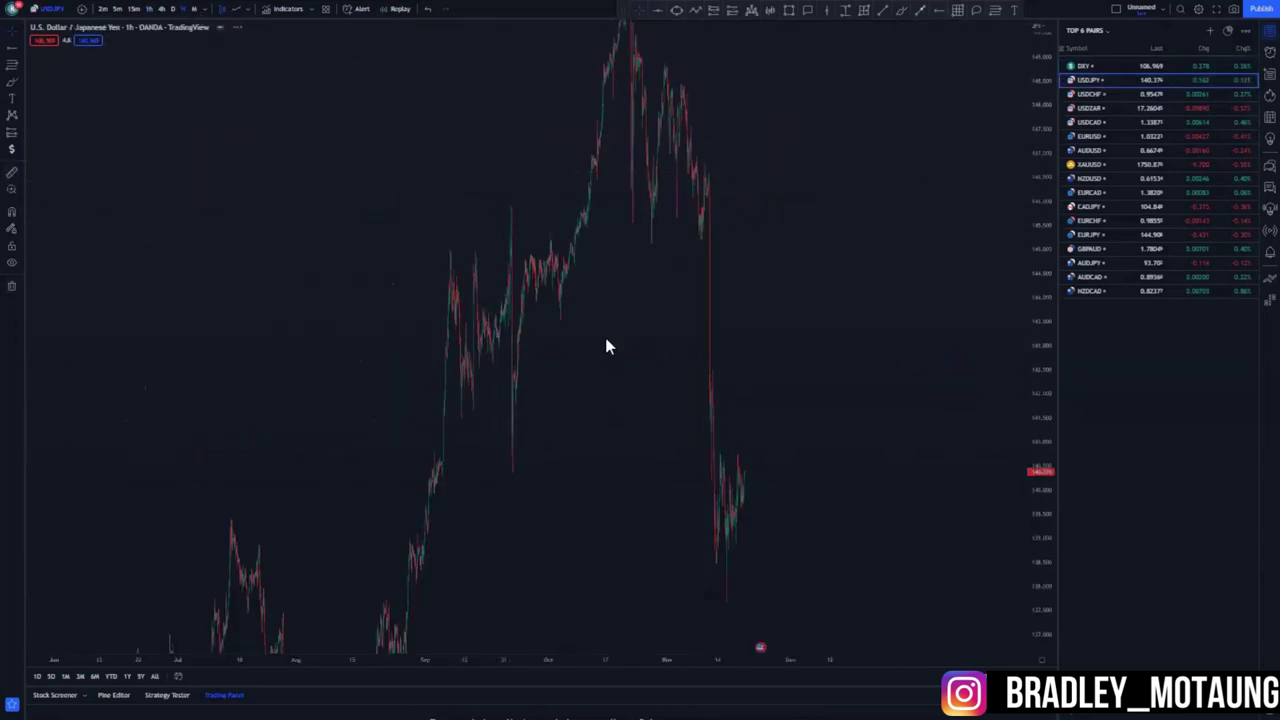
key(1)
key(w)
key(Return)
right_click(830, 150)
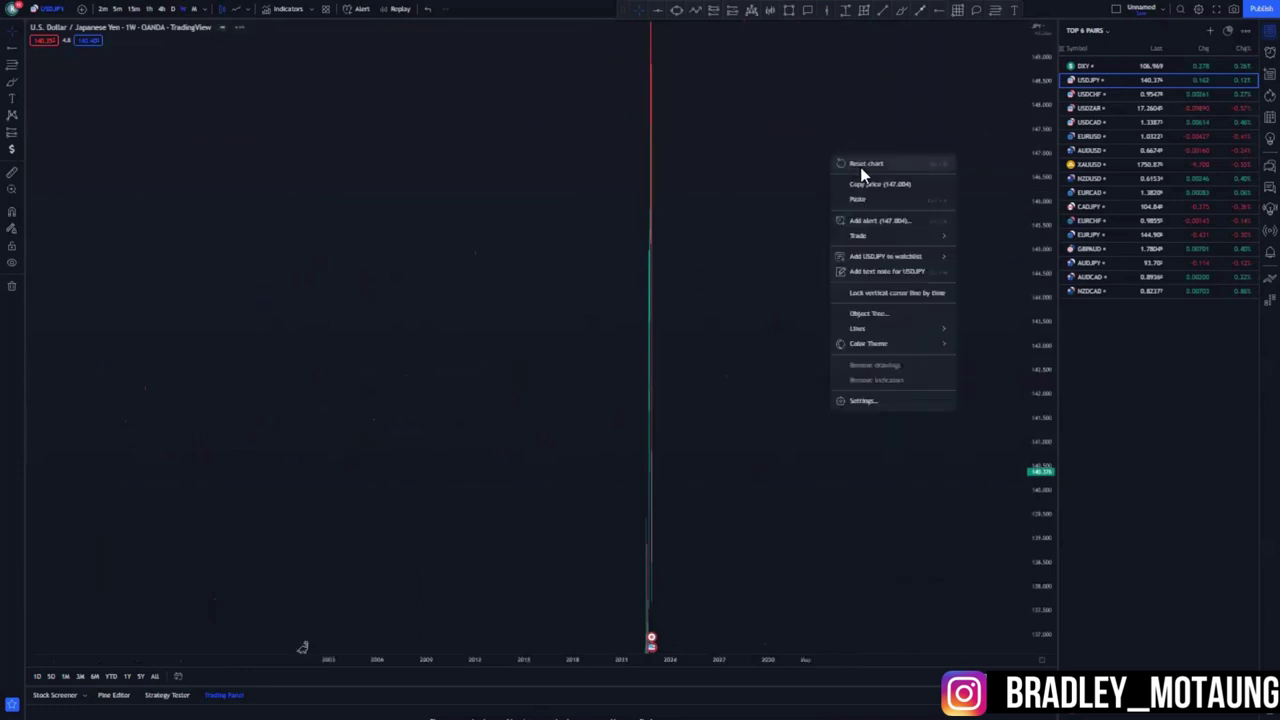
click(857, 166)
Draw a rising trendline from the 2008 high across the 2015 high up to about 142
scroll(617, 383, down, 5)
scroll(540, 412, down, 4)
drag(540, 340, 366, 306)
drag(1043, 150, 1041, 262)
drag(757, 434, 710, 425)
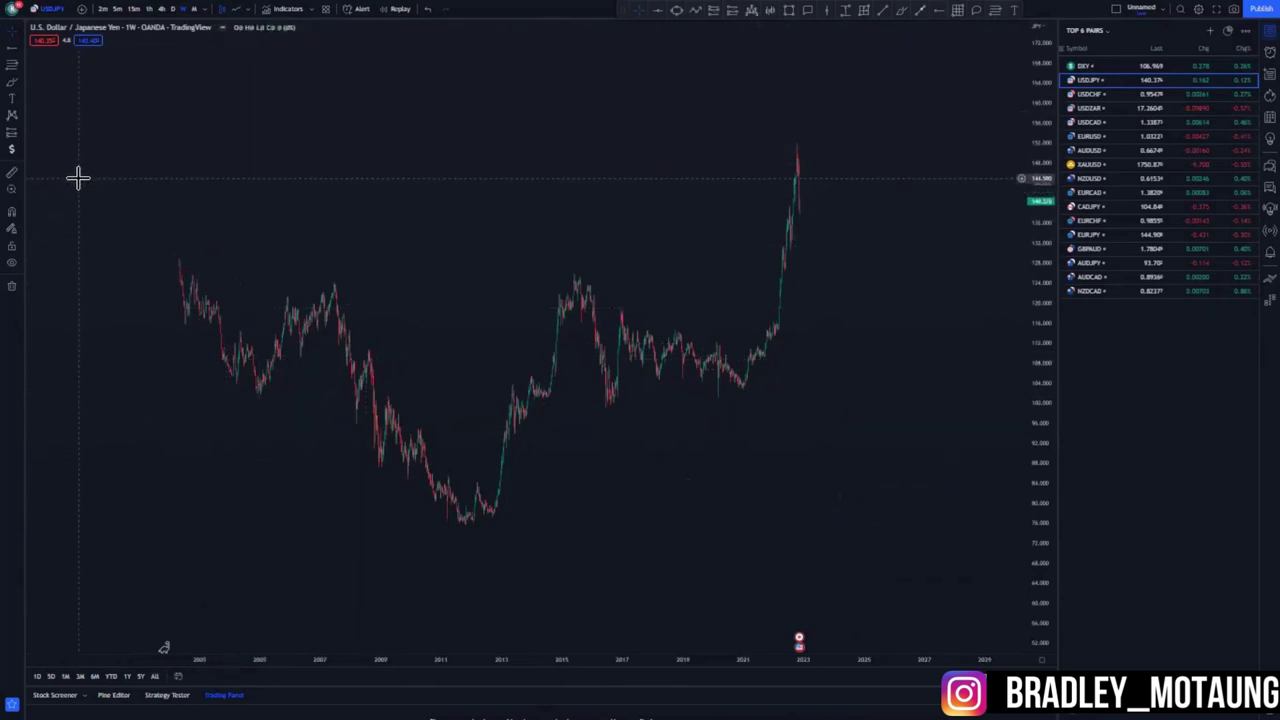
drag(184, 212, 306, 200)
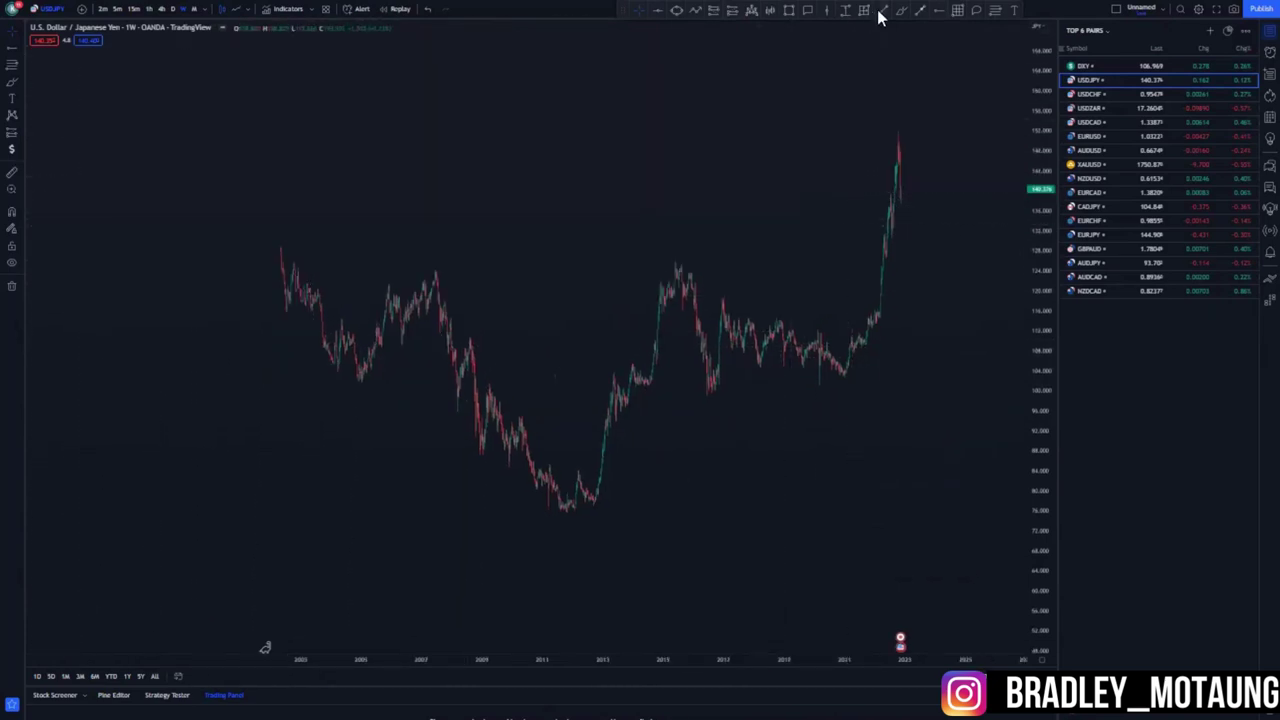
drag(465, 343, 890, 177)
click(892, 176)
click(743, 275)
drag(466, 345, 470, 340)
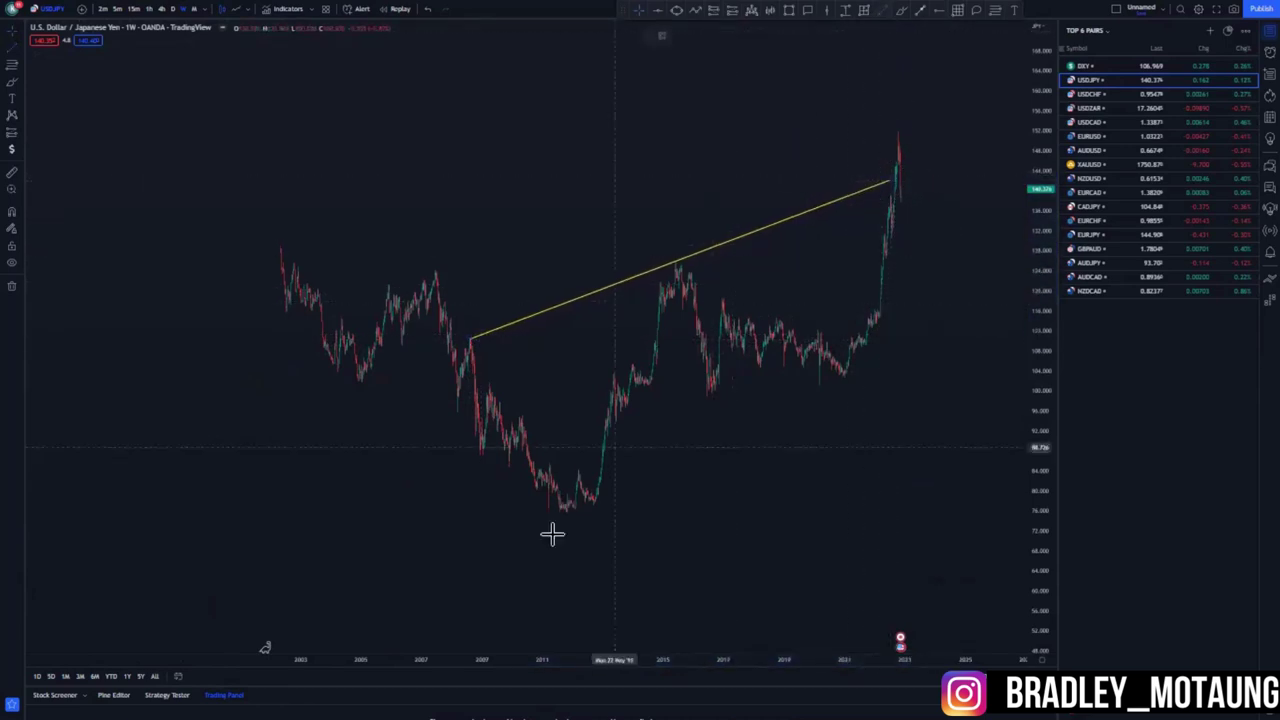
Draw a rising trendline from the 2012 low under the 2021 low to about 112, and place a horizontal ray from its start
drag(588, 515, 694, 465)
click(928, 331)
drag(879, 418, 714, 465)
drag(420, 563, 409, 560)
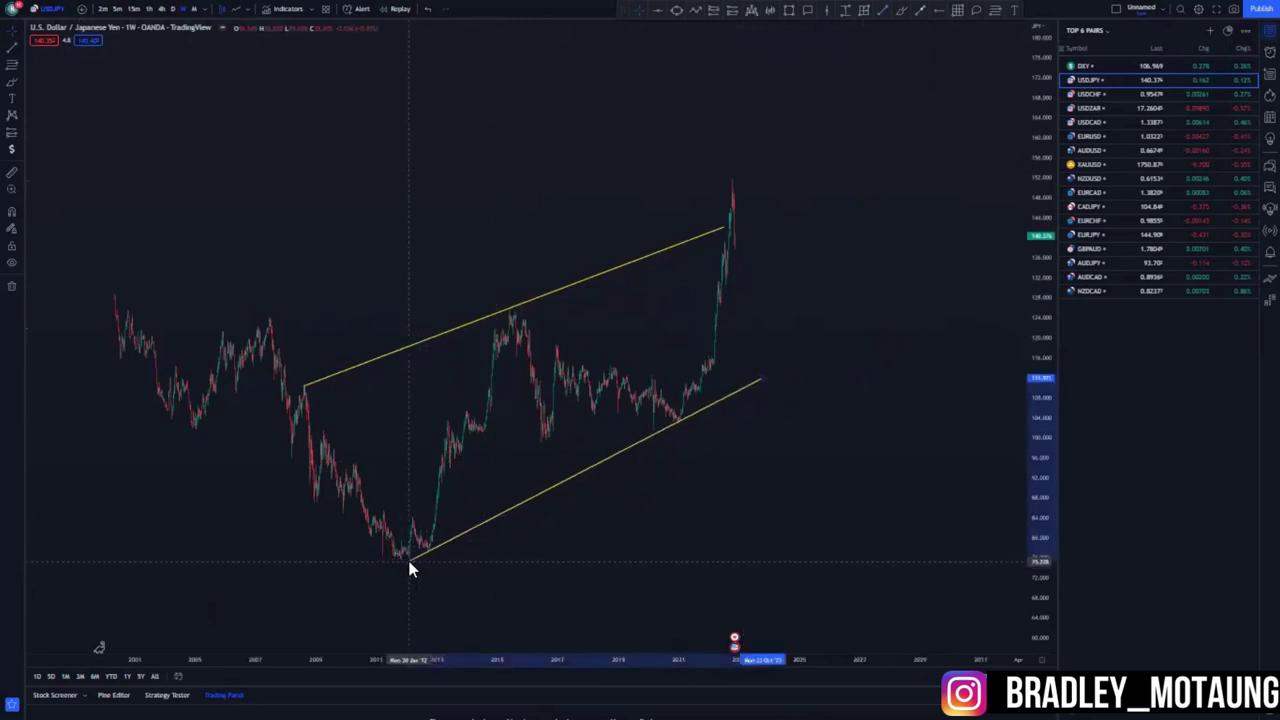
click(937, 12)
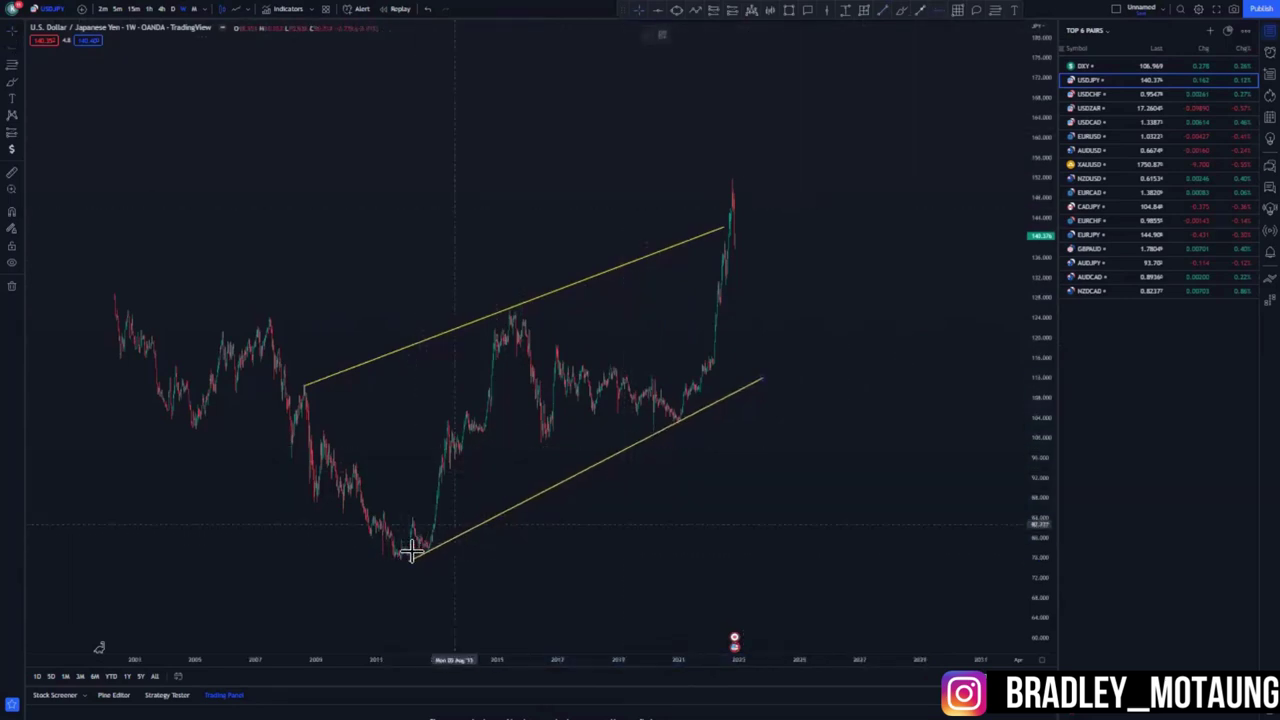
click(410, 557)
Switch the USDJPY chart to the daily timeframe
scroll(689, 498, down, 3)
scroll(689, 498, down, 2)
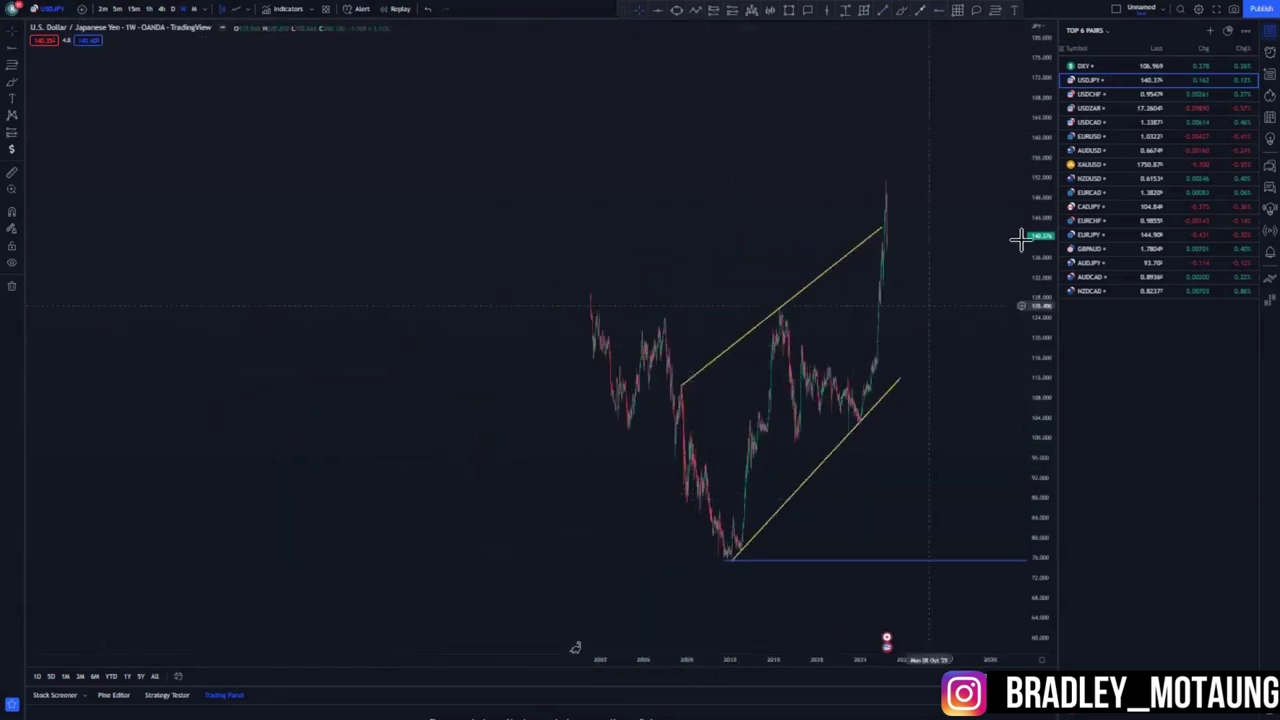
drag(1041, 342, 1041, 480)
scroll(634, 395, up, 3)
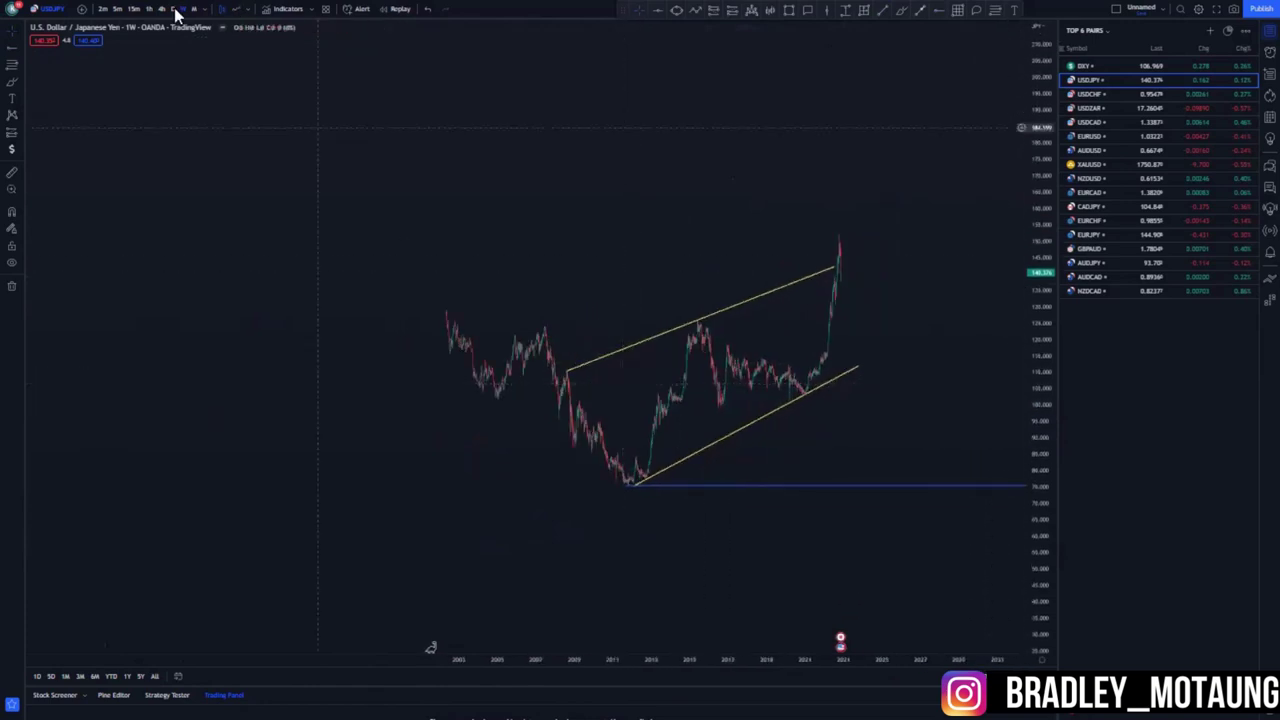
key(d)
key(Return)
Adjust the end of the upper trendline so that it reaches mid-2022 at about 142.2
drag(1054, 580, 1042, 230)
scroll(986, 454, up, 3)
scroll(697, 397, down, 6)
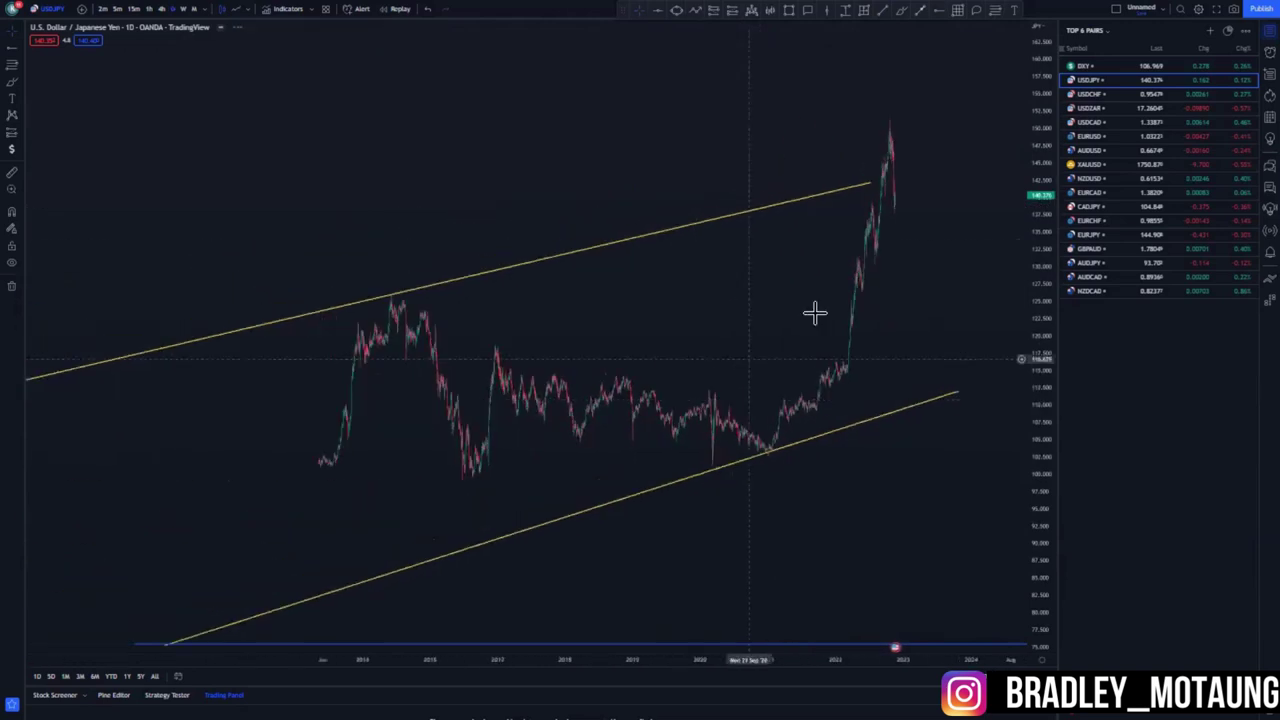
drag(870, 182, 830, 196)
drag(826, 250, 747, 195)
scroll(877, 330, up, 1)
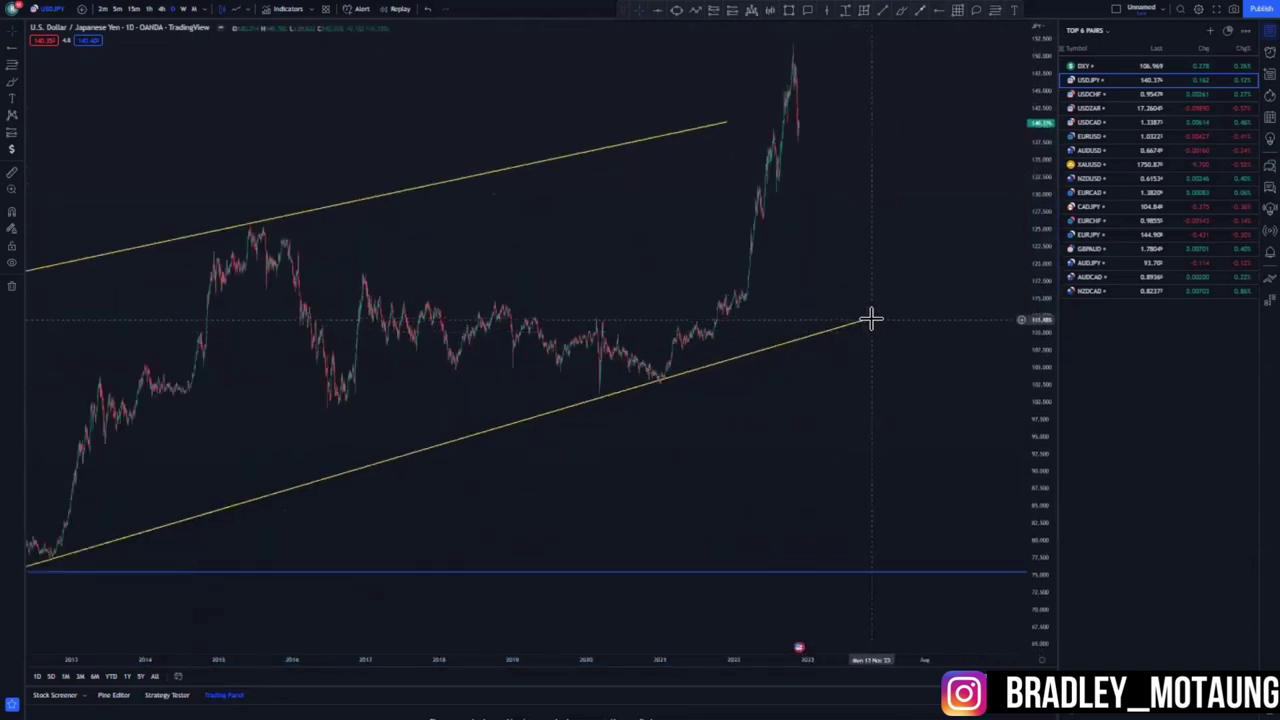
drag(849, 391, 830, 466)
scroll(838, 447, up, 6)
drag(651, 215, 922, 338)
scroll(880, 349, up, 5)
scroll(588, 366, down, 3)
scroll(809, 303, down, 6)
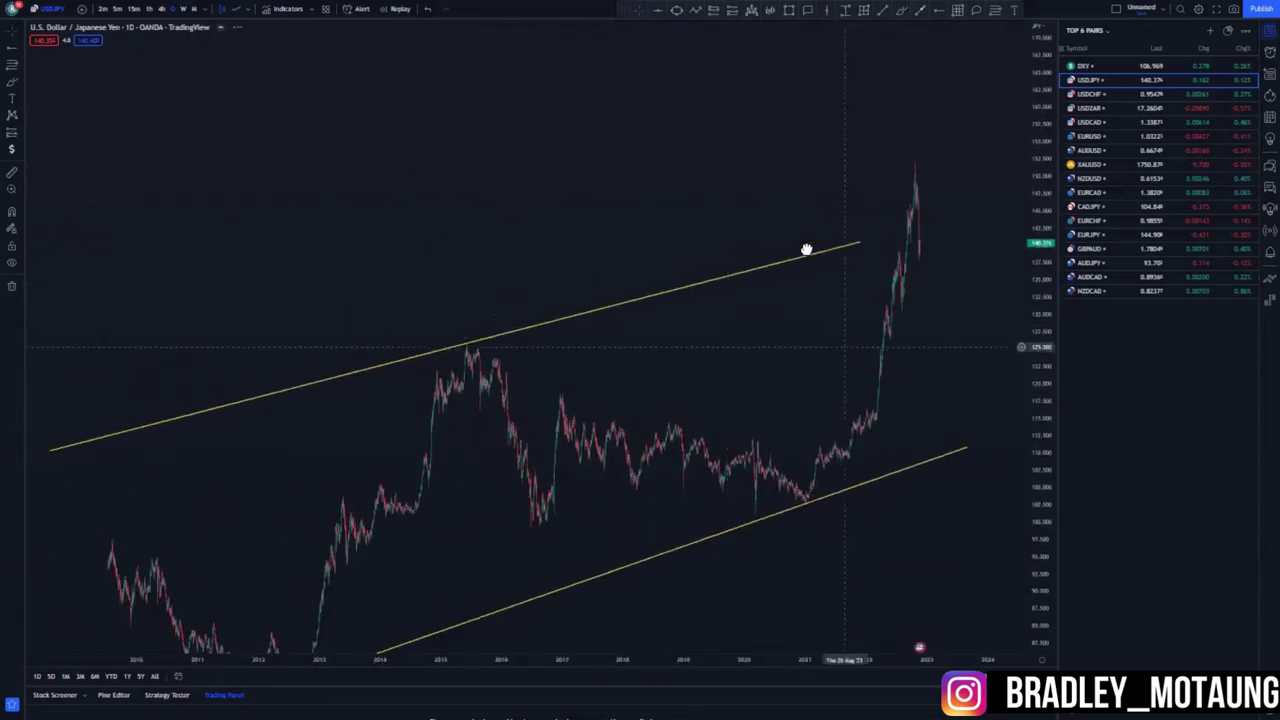
scroll(808, 260, down, 2)
drag(836, 212, 879, 202)
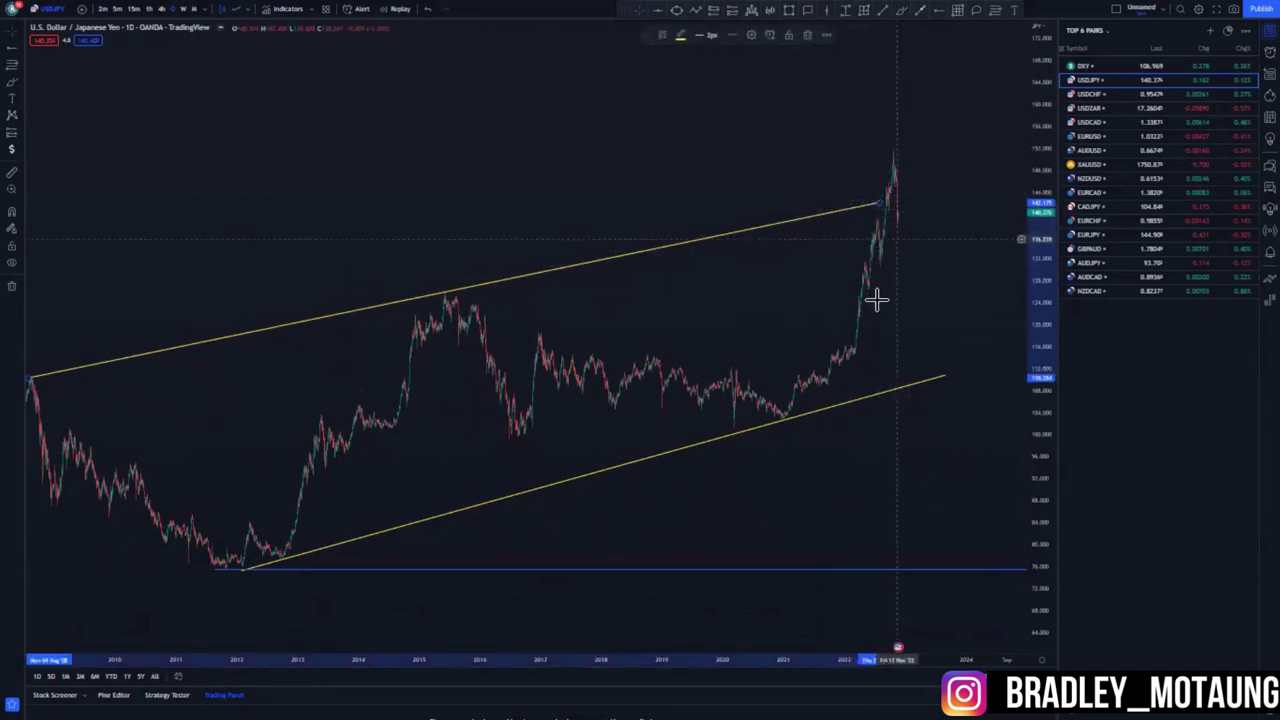
Draw a steep trendline from the early August 2022 low up to the November price at about 146.7
scroll(876, 300, up, 3)
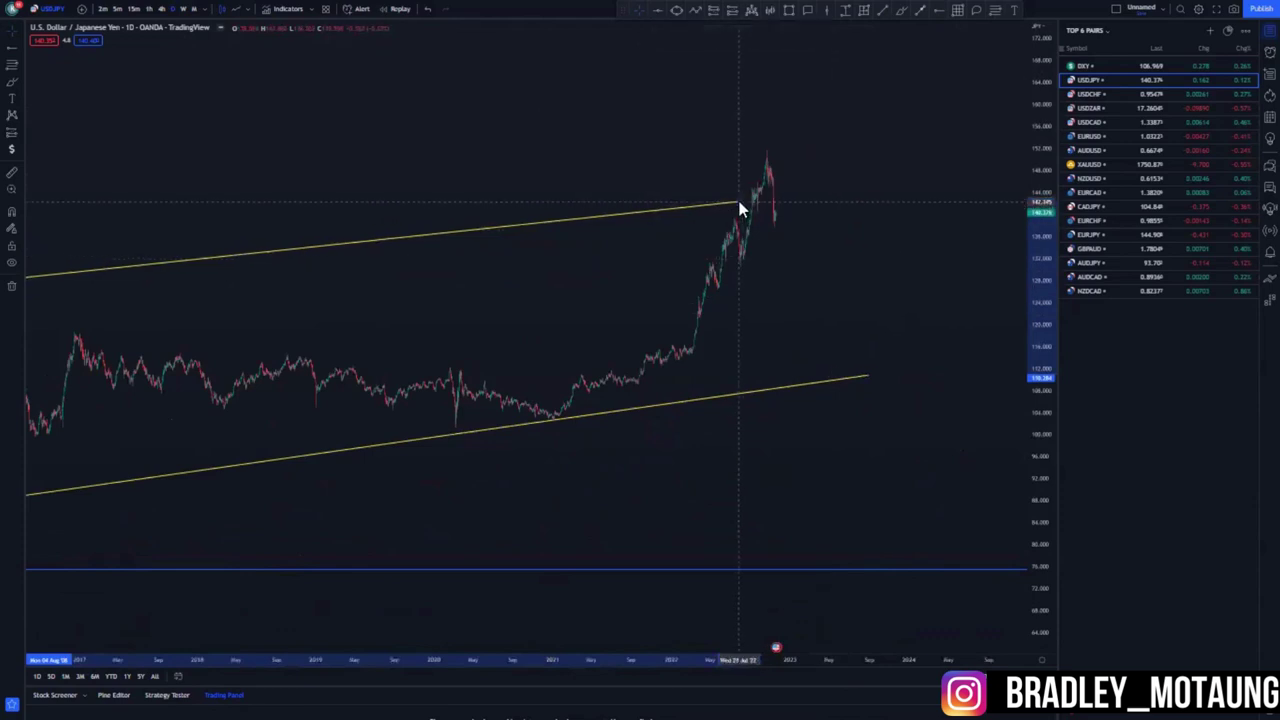
scroll(974, 434, up, 2)
drag(1029, 503, 1023, 364)
scroll(712, 313, up, 4)
drag(706, 311, 891, 411)
scroll(720, 355, up, 5)
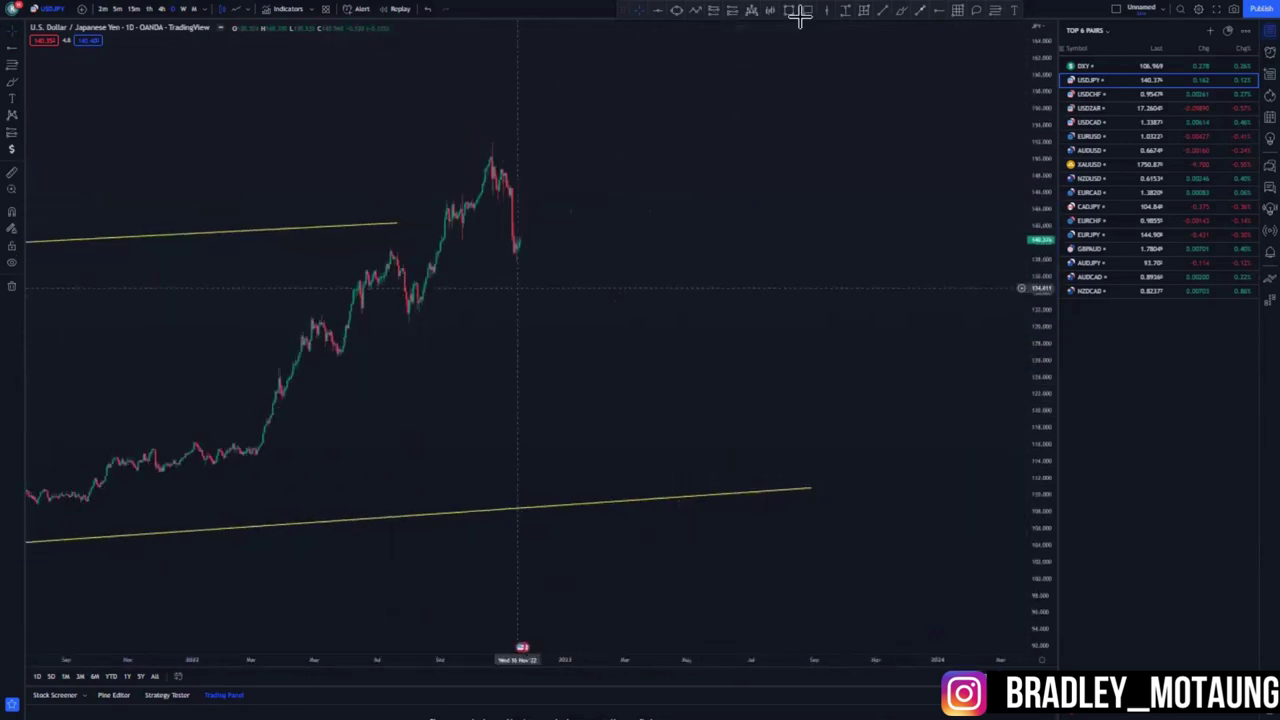
click(407, 318)
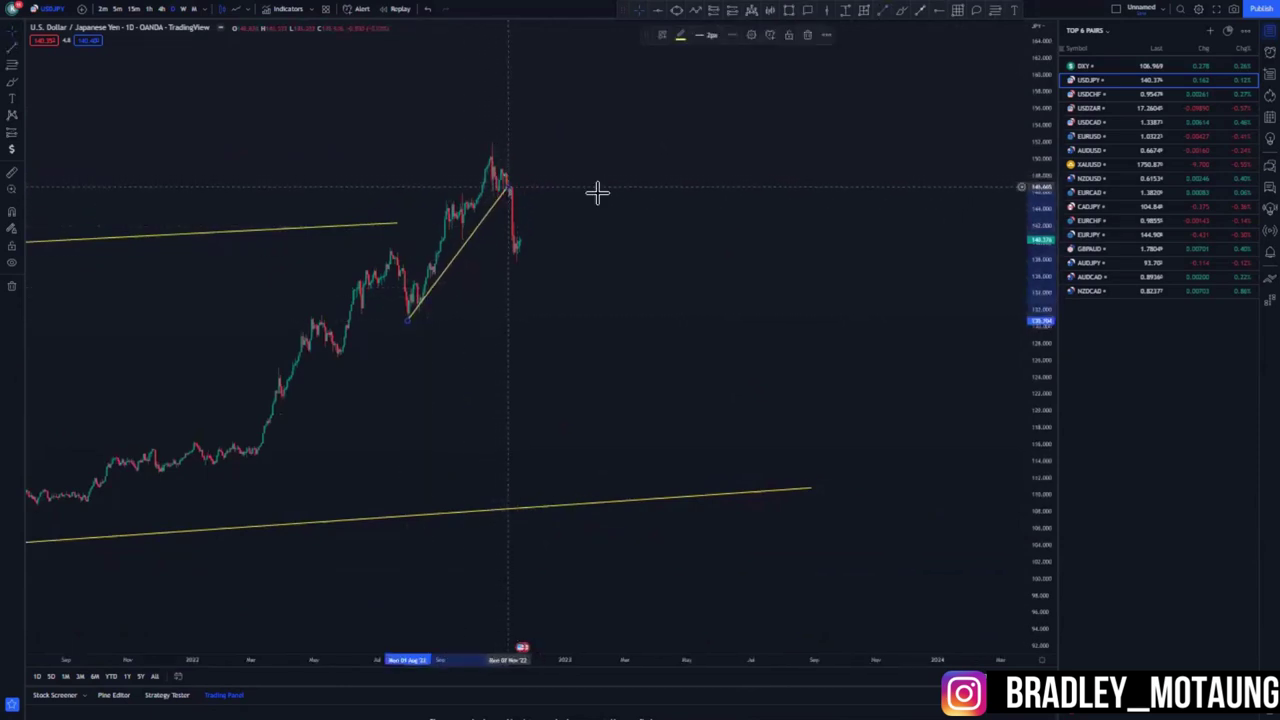
click(520, 186)
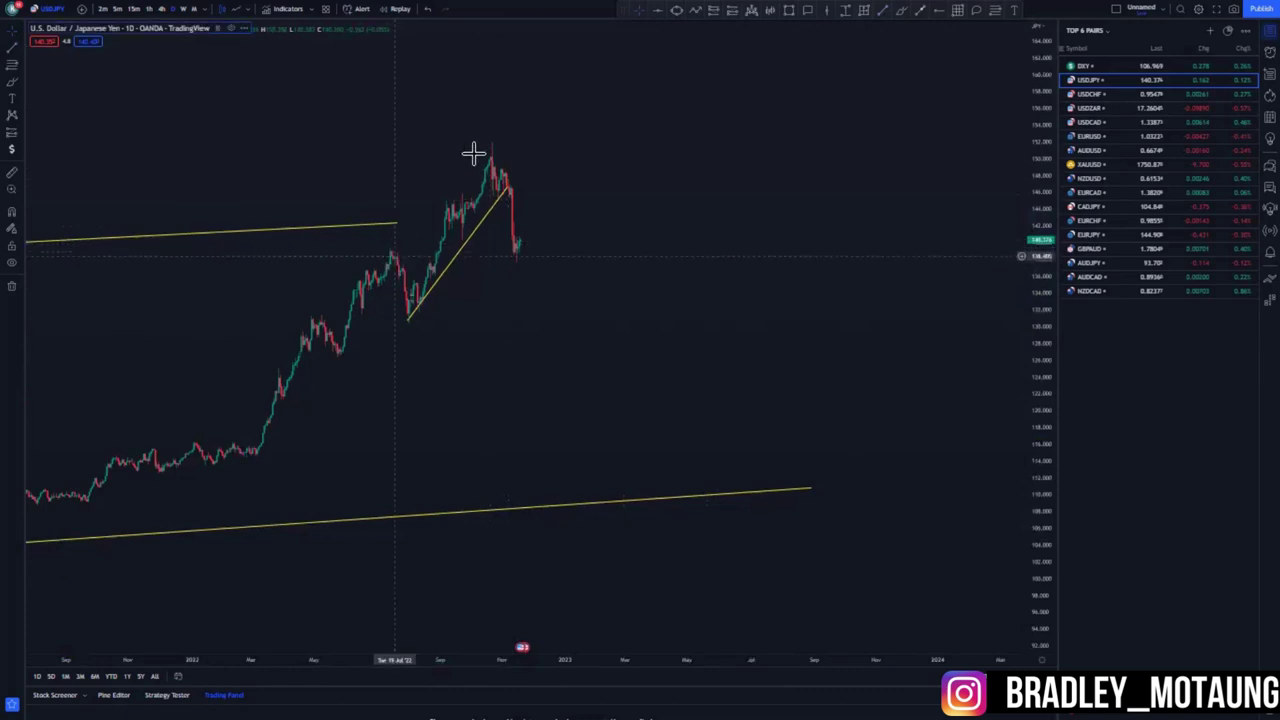
Draw the channel's upper line from the July 2022 high to the October peak and fine-tune the lower line's start
click(392, 253)
click(491, 137)
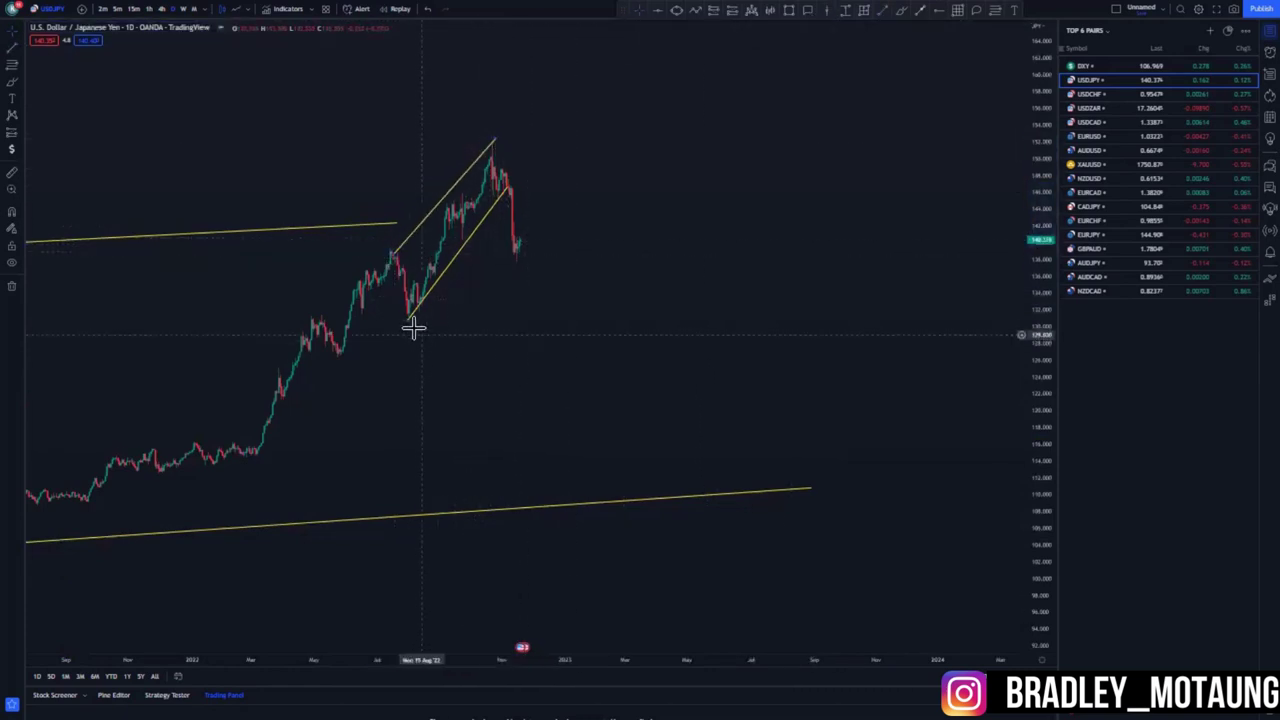
drag(409, 321, 409, 325)
Brush circles around the three highs that touch the steep channel's upper line
drag(622, 287, 636, 275)
drag(403, 235, 425, 230)
mouse_move(448, 174)
mouse_down()
mouse_move(467, 170)
mouse_move(467, 181)
mouse_up()
mouse_move(524, 126)
mouse_down()
mouse_move(497, 134)
mouse_move(514, 118)
mouse_up()
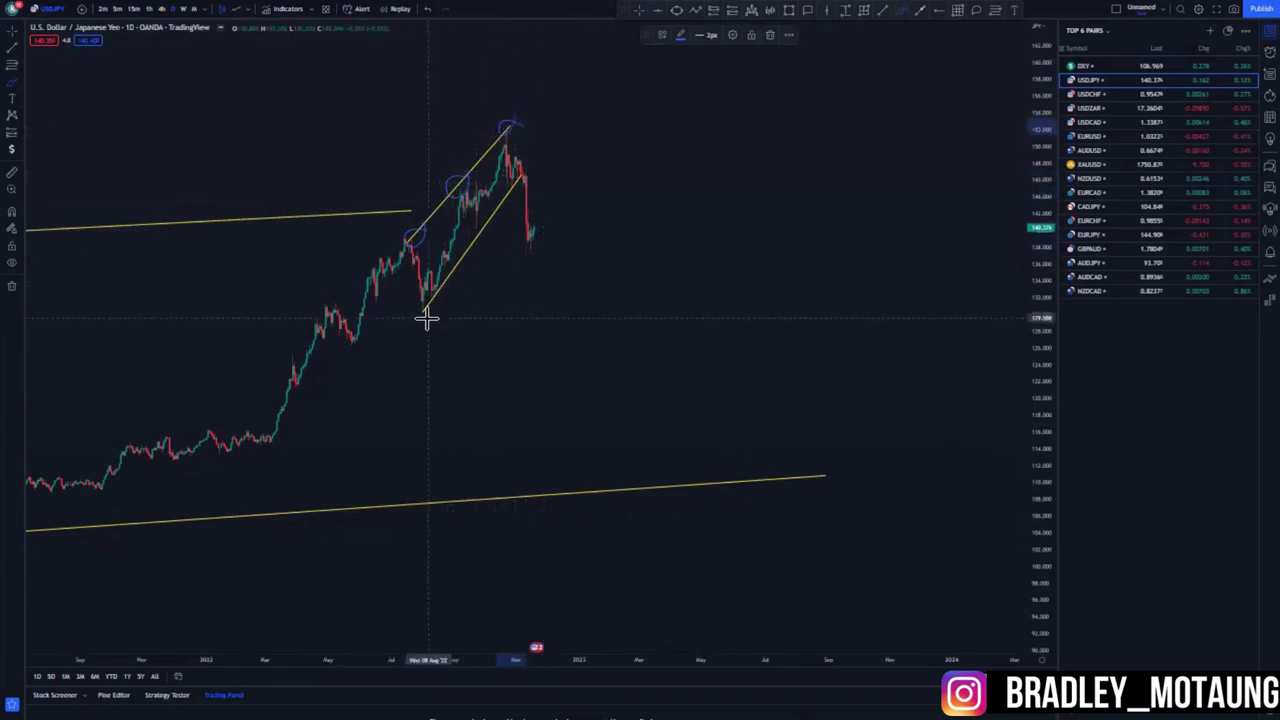
Try a horizontal ray from the steep channel's low, and undo it together with the three brushed circles
click(932, 12)
click(422, 311)
click(428, 10)
click(428, 10)
click(428, 10)
click(428, 10)
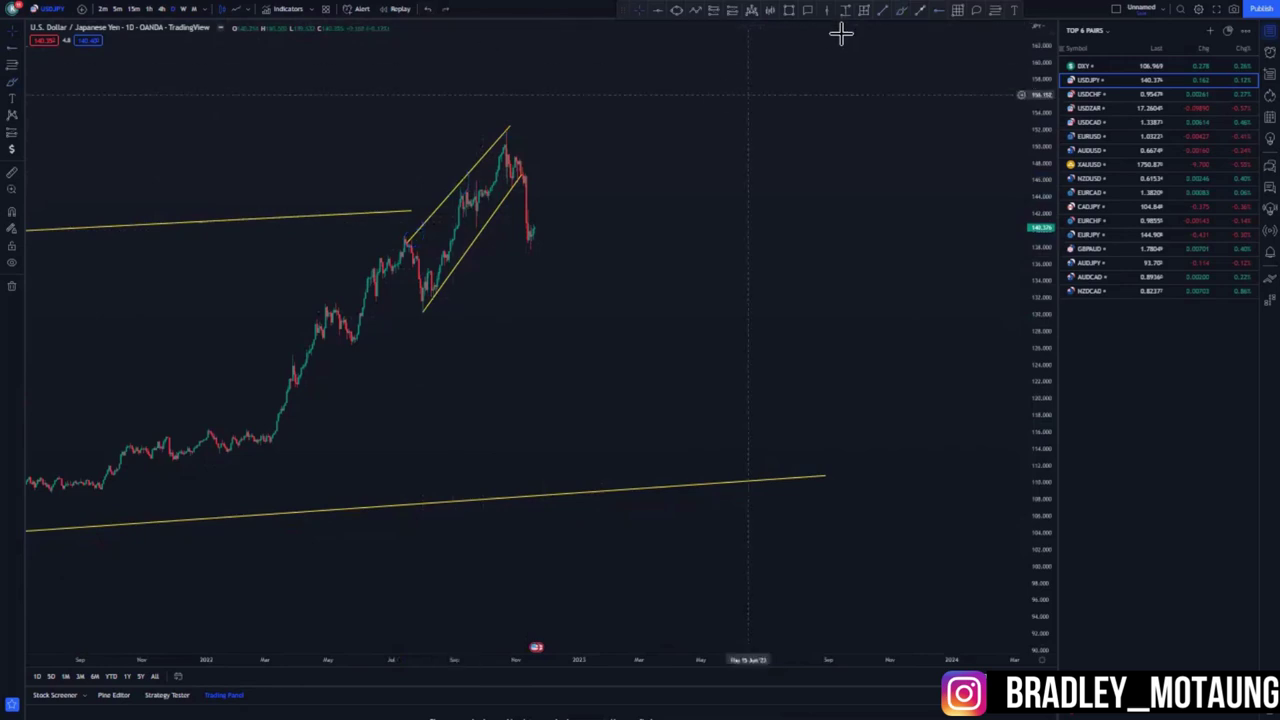
Place a horizontal ray at the August 2022 low, about 130.2, and draw an arrow from the current price down to it
click(937, 12)
click(423, 311)
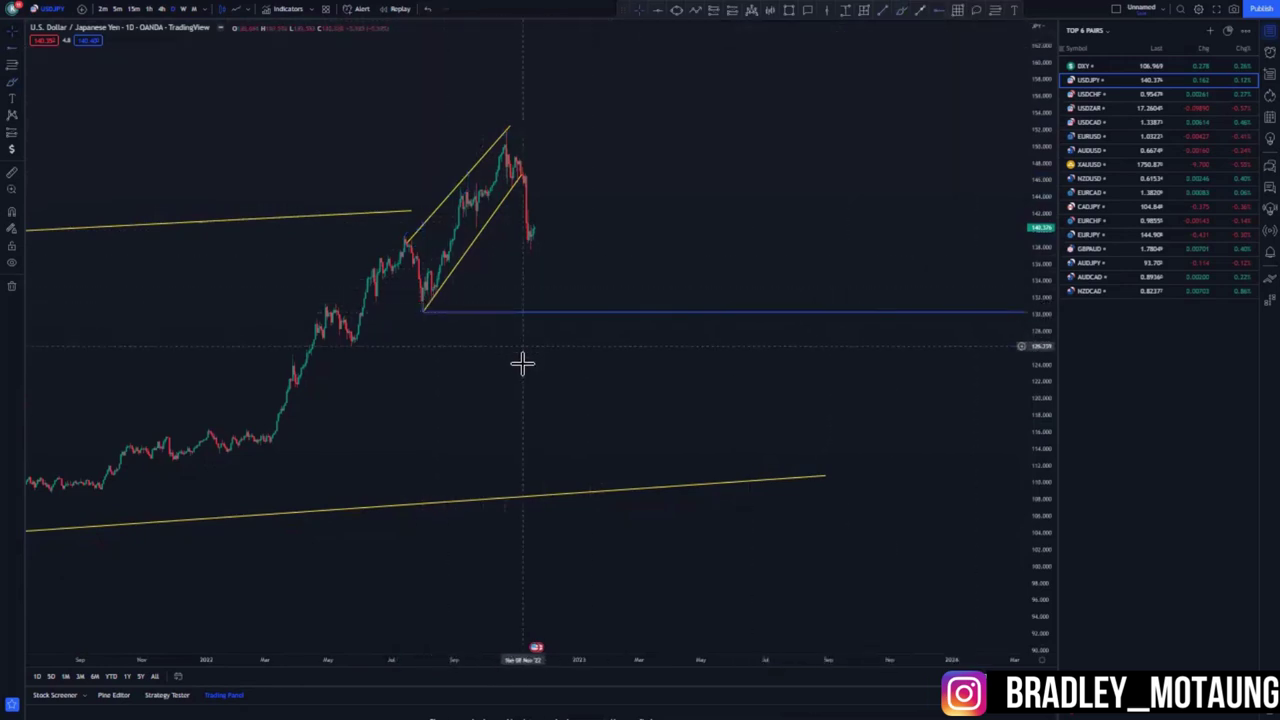
scroll(657, 397, down, 4)
scroll(620, 383, up, 2)
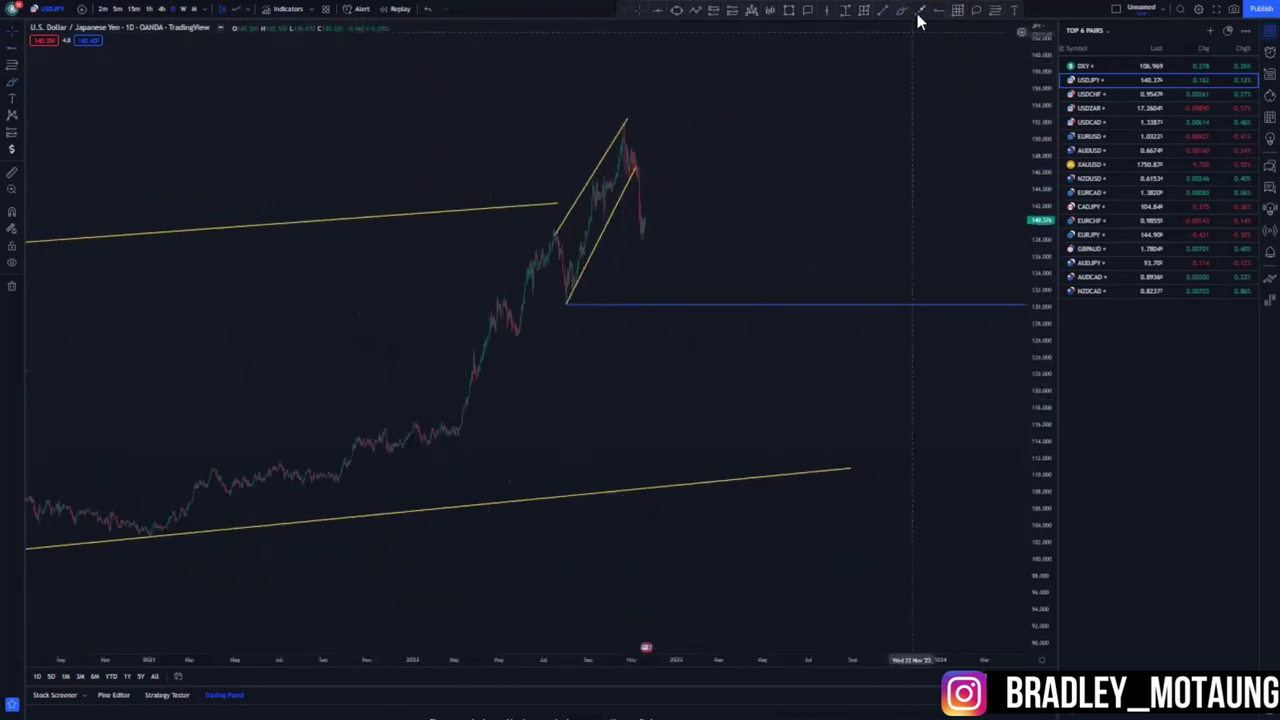
scroll(691, 247, up, 3)
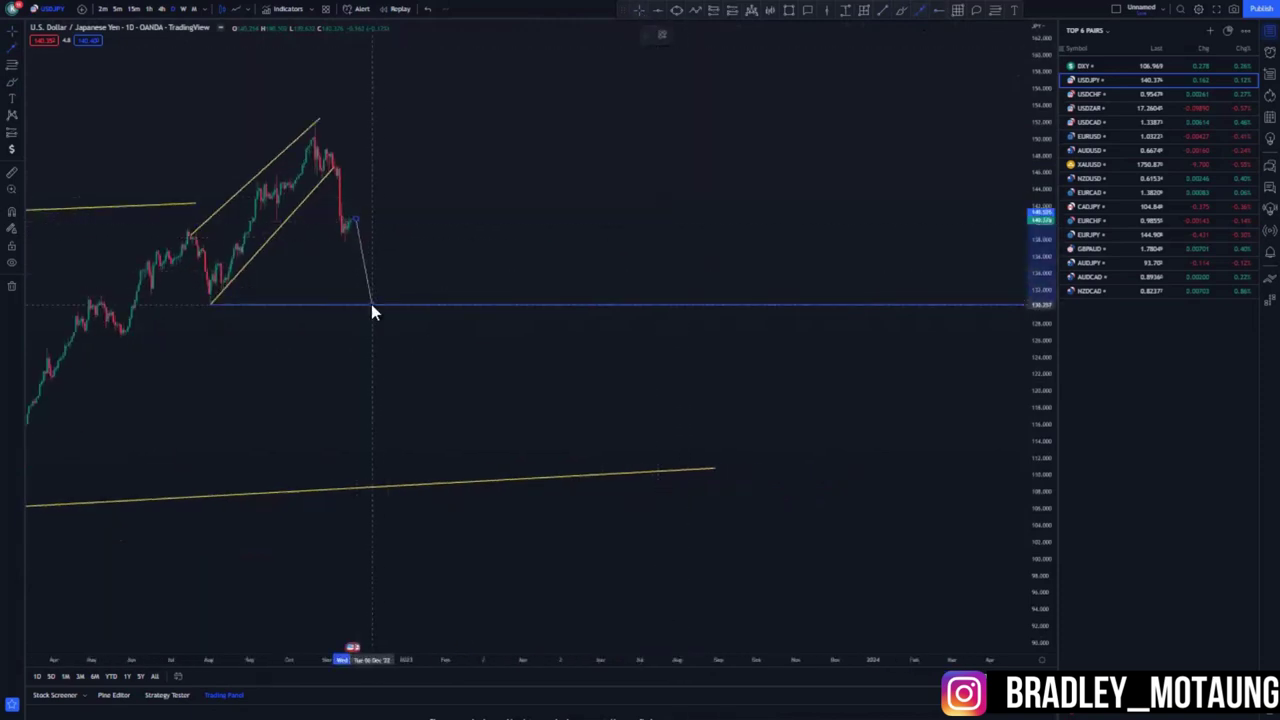
click(372, 303)
Brush a circled consolidation below the ray and a continued decline to the long-term lower trendline at about 110
scroll(594, 343, left, 3)
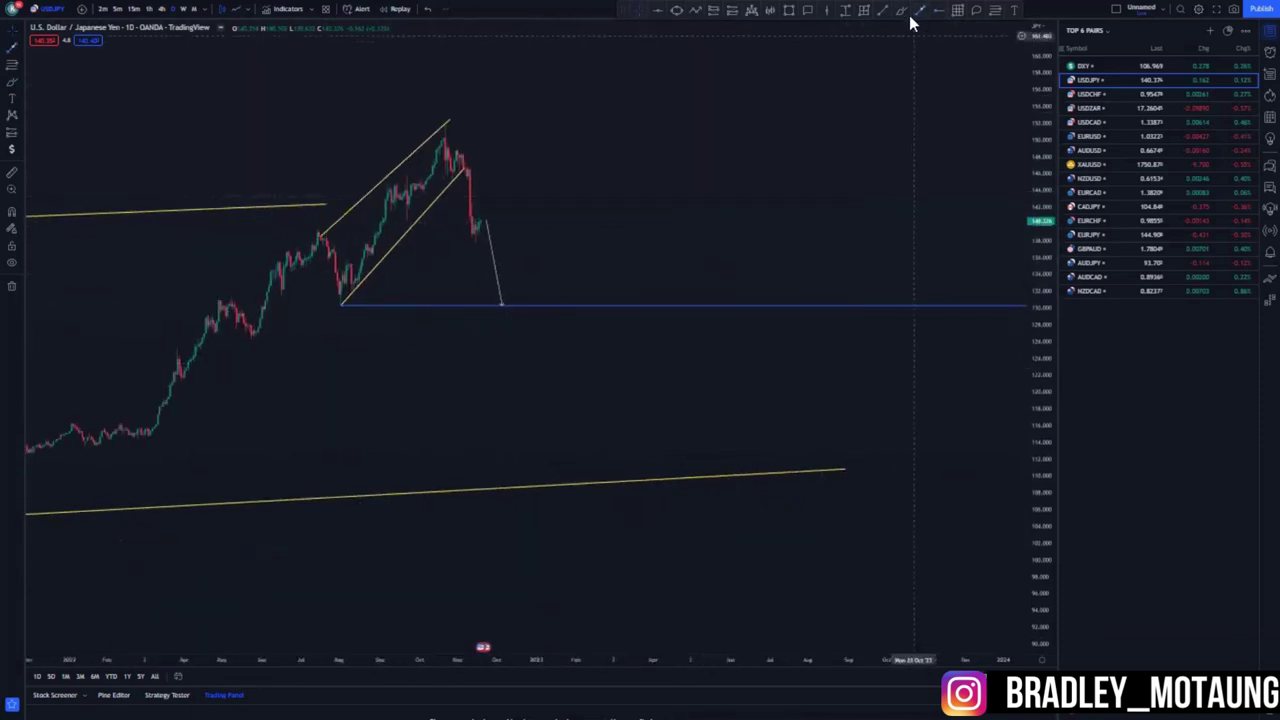
click(500, 304)
mouse_move(542, 334)
mouse_down()
mouse_move(497, 366)
mouse_move(537, 334)
mouse_move(632, 477)
mouse_up()
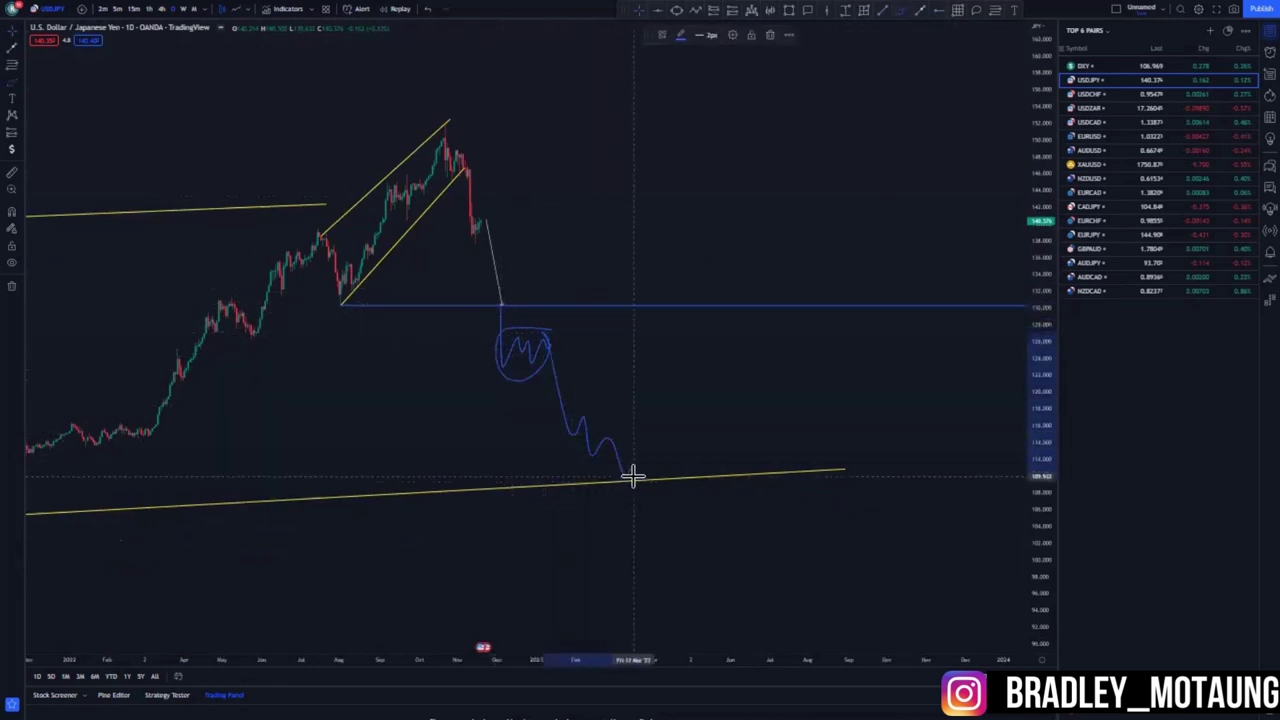
Brush a circle around the late 2012 lows on the long-term lower trendline and undo it
scroll(626, 478, down, 6)
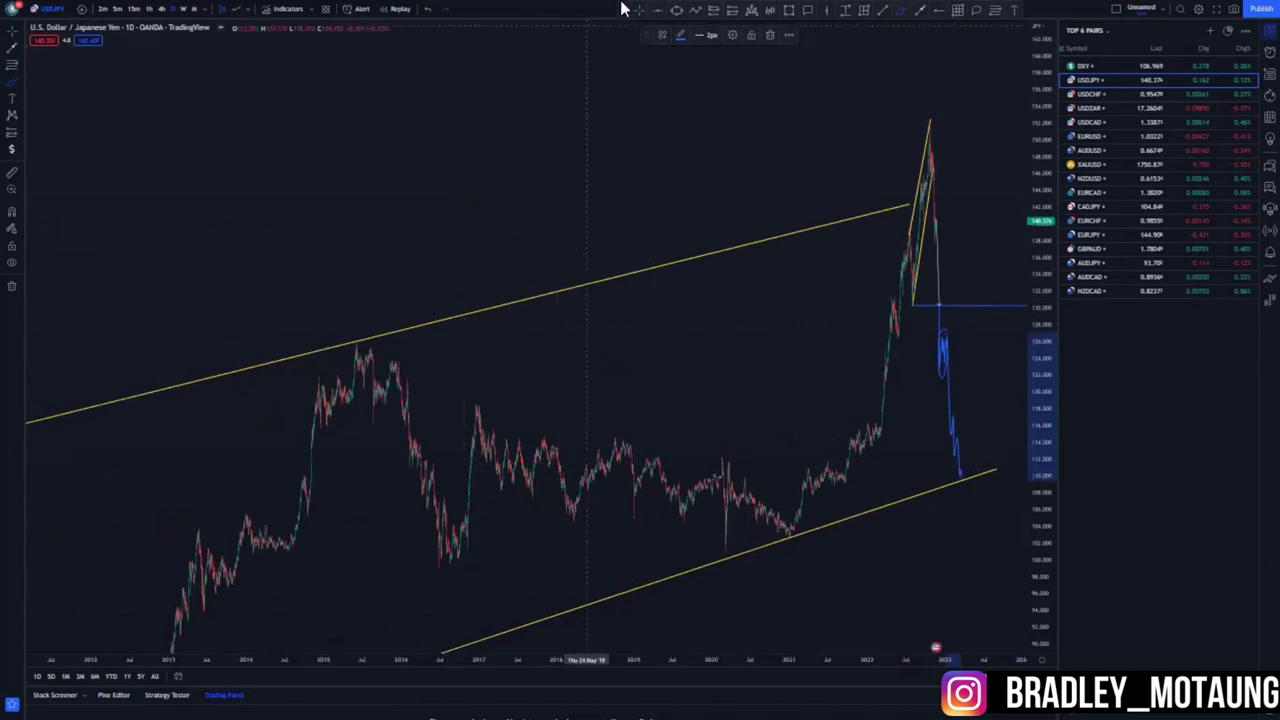
drag(588, 151, 678, 72)
drag(1046, 103, 1020, 297)
drag(769, 508, 710, 443)
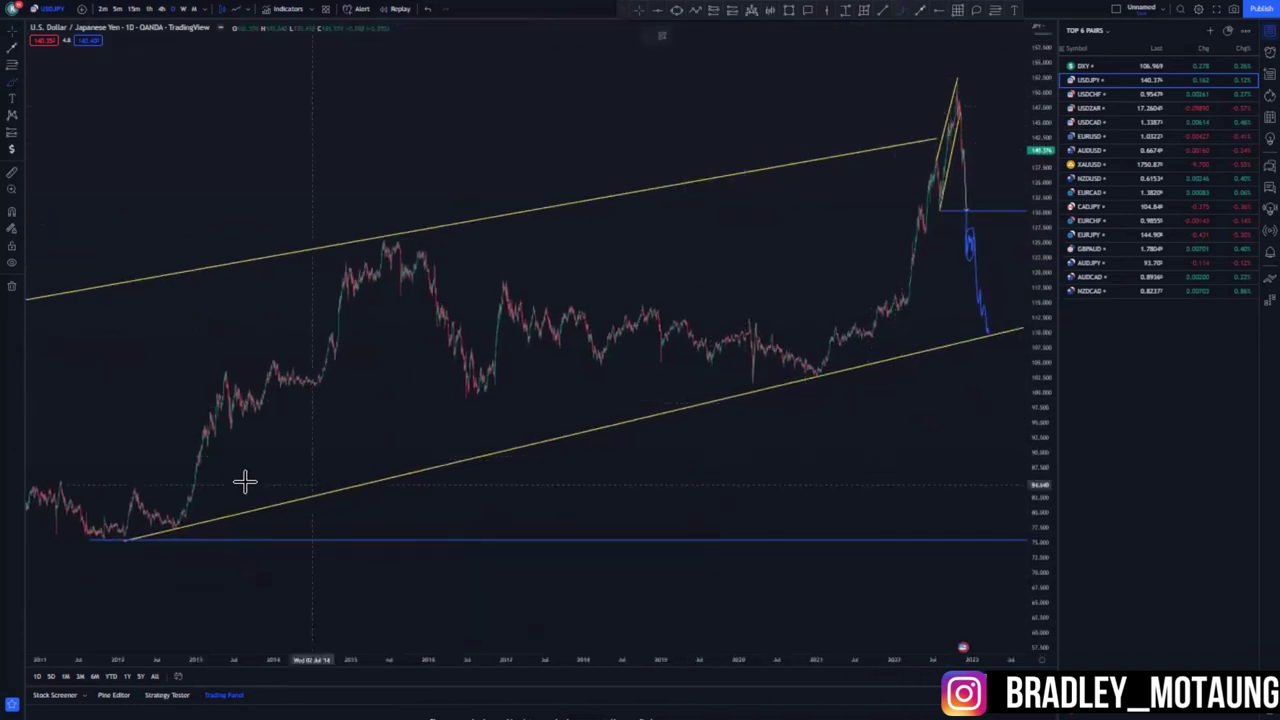
mouse_move(182, 514)
mouse_down()
mouse_move(211, 517)
mouse_move(158, 511)
mouse_up()
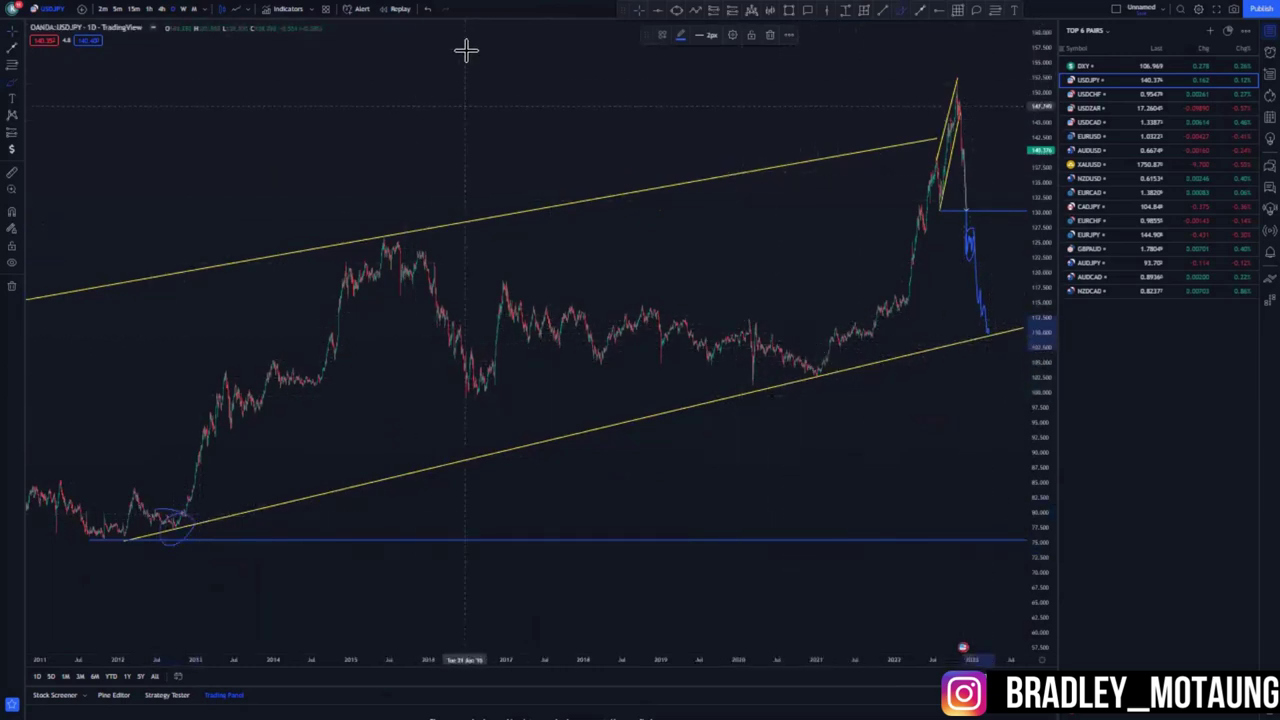
click(412, 10)
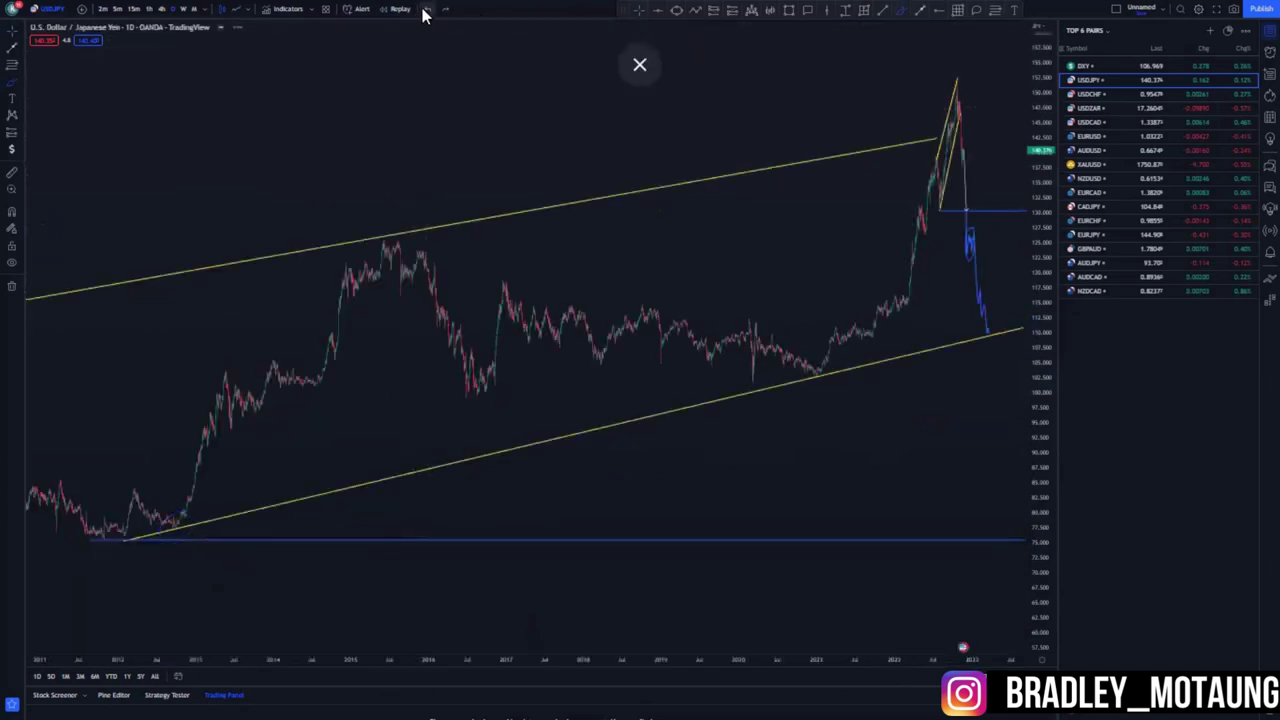
click(425, 10)
drag(566, 107, 313, 69)
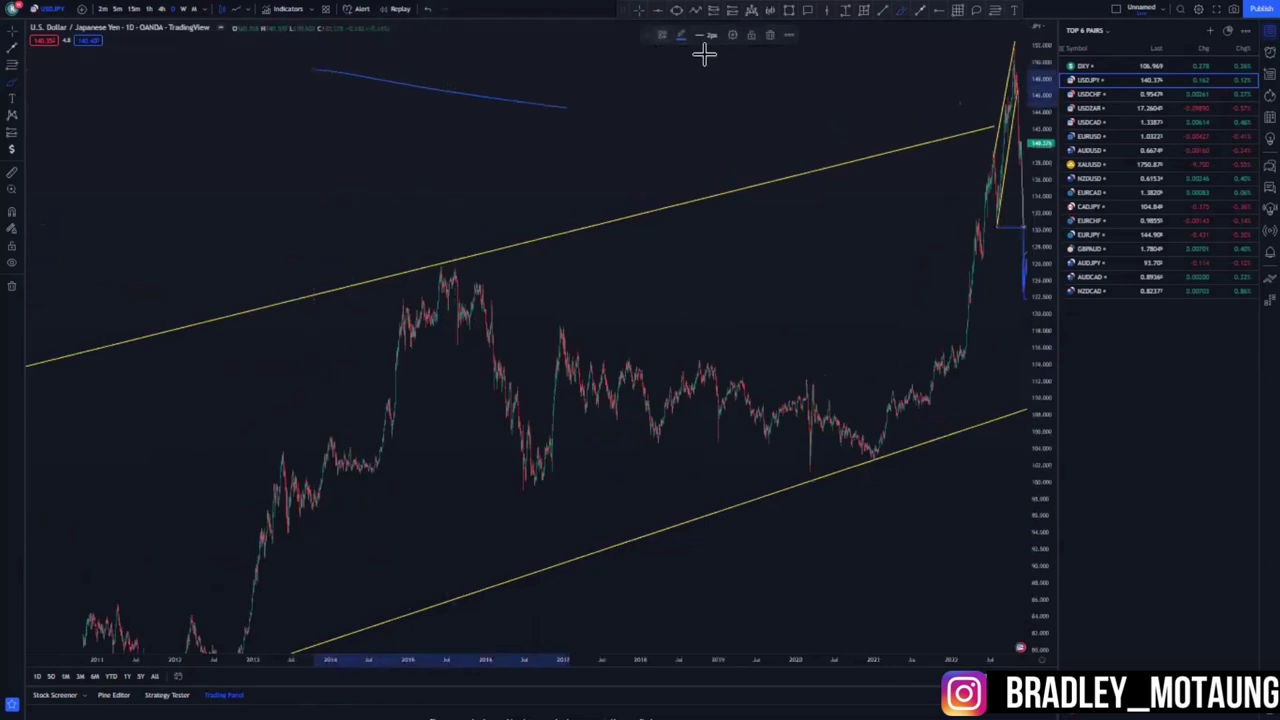
click(769, 36)
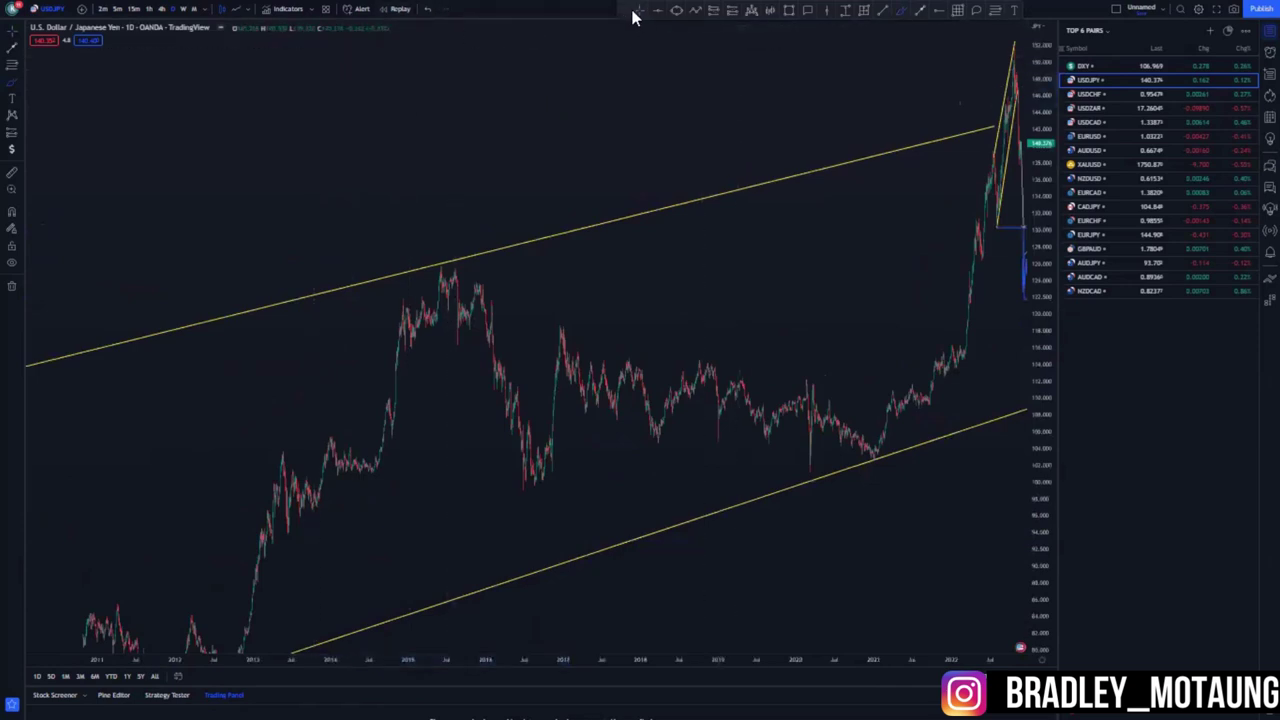
Delete the brushed consolidation, its circle and the brushed decline below the August 2022 low ray
drag(426, 91, 372, 50)
click(782, 240)
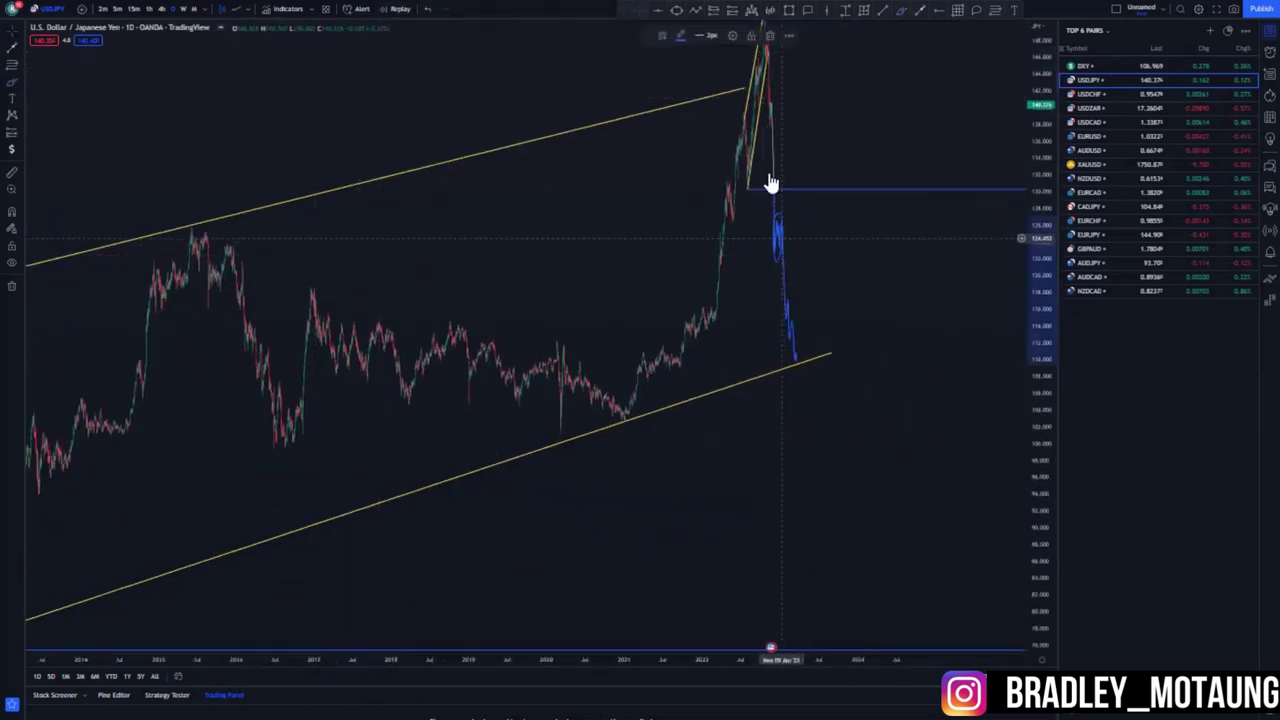
click(771, 36)
click(780, 227)
click(773, 38)
click(777, 226)
click(770, 37)
Switch USDJPY to the 4-hour timeframe and examine the steep rising channel, its breakdown and the recent drop
scroll(560, 342, up, 6)
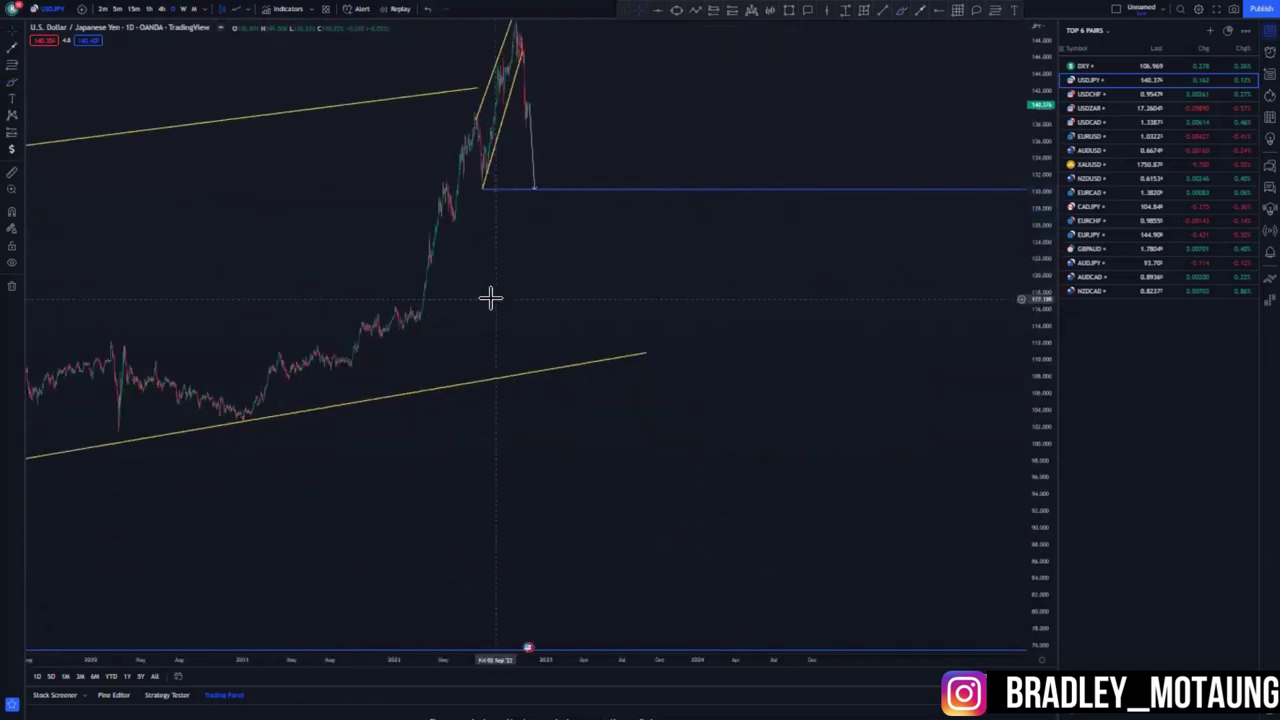
drag(568, 326, 711, 337)
scroll(711, 337, up, 2)
click(159, 10)
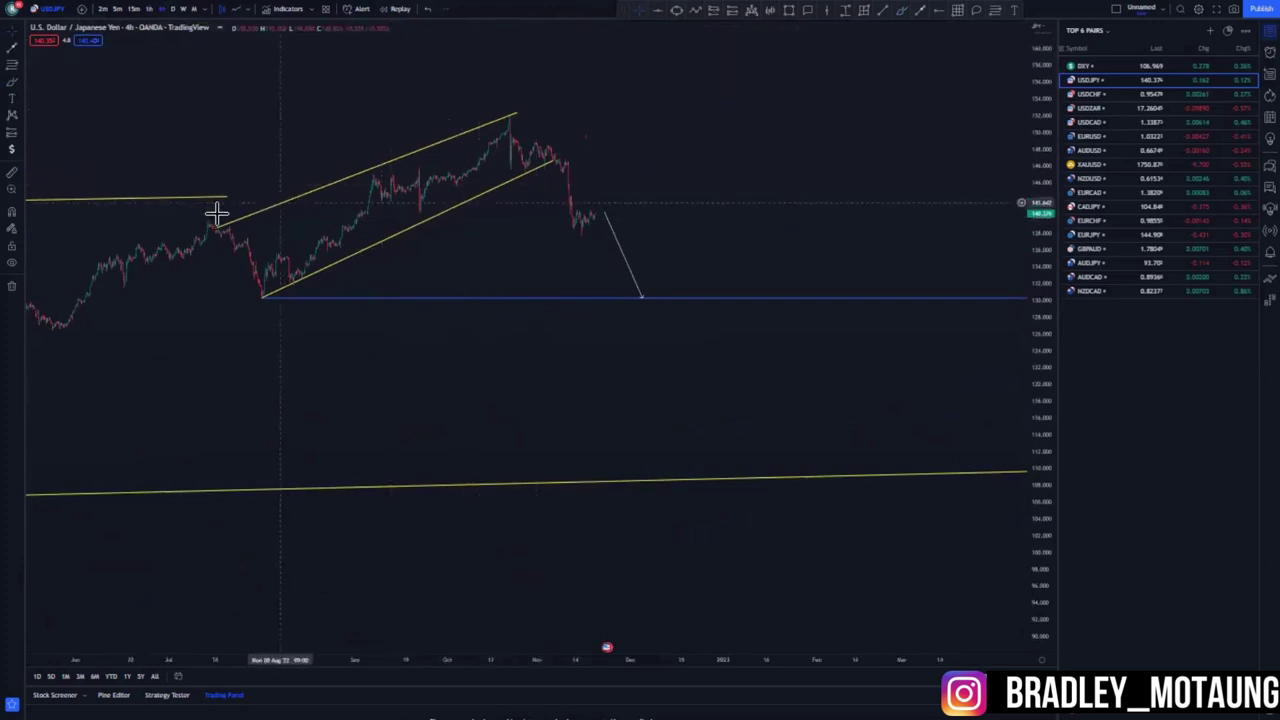
click(222, 226)
click(638, 371)
drag(1033, 547, 1033, 326)
drag(546, 300, 594, 554)
scroll(594, 554, up, 3)
drag(440, 431, 624, 412)
scroll(623, 412, up, 2)
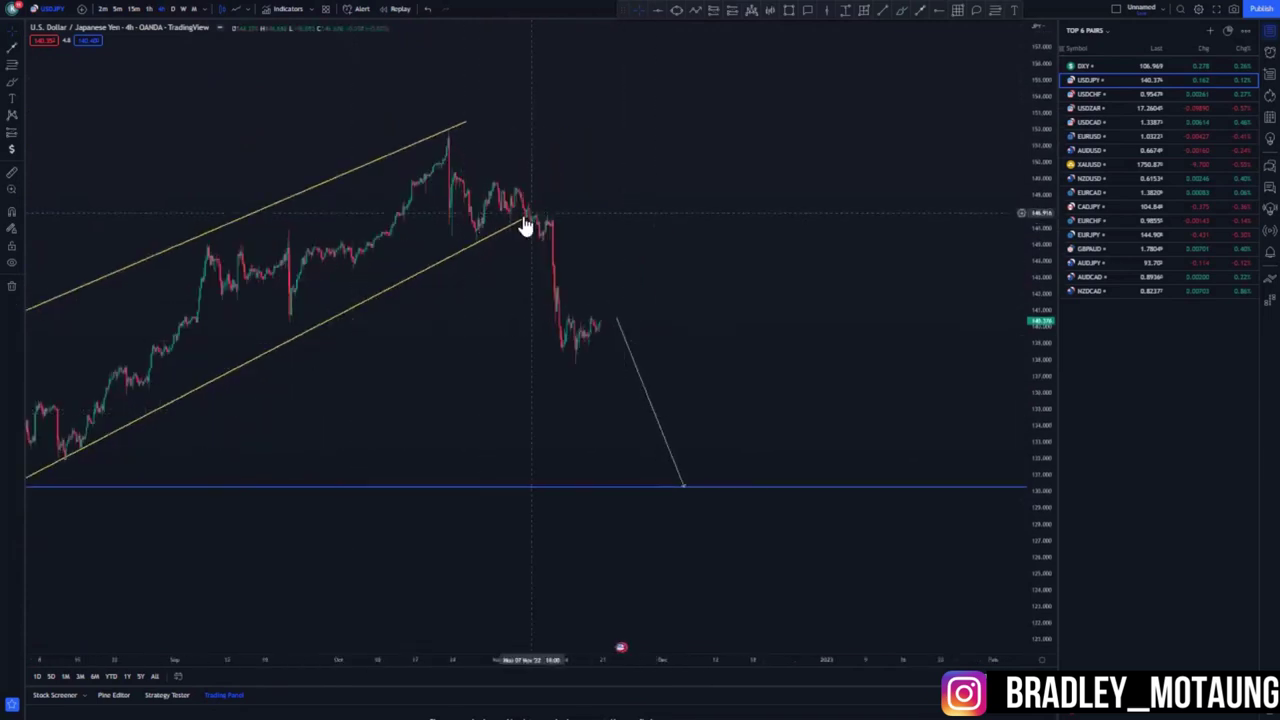
drag(476, 314, 557, 266)
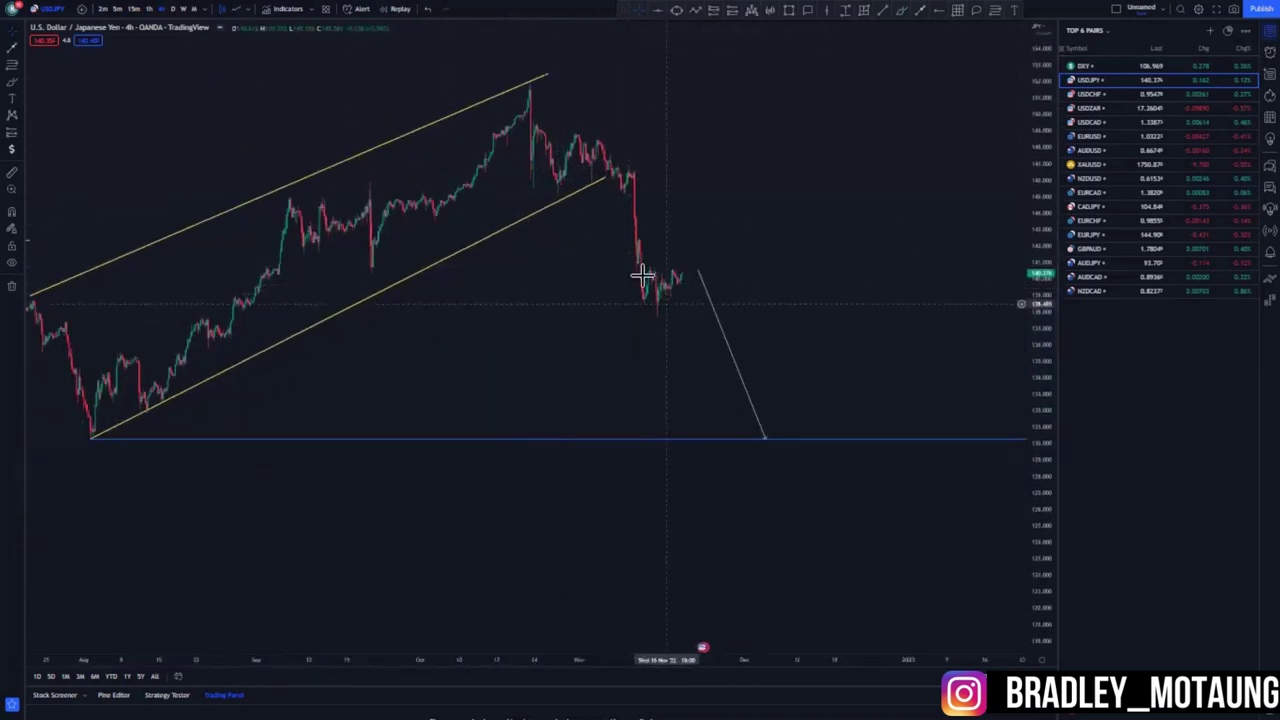
drag(690, 294, 575, 298)
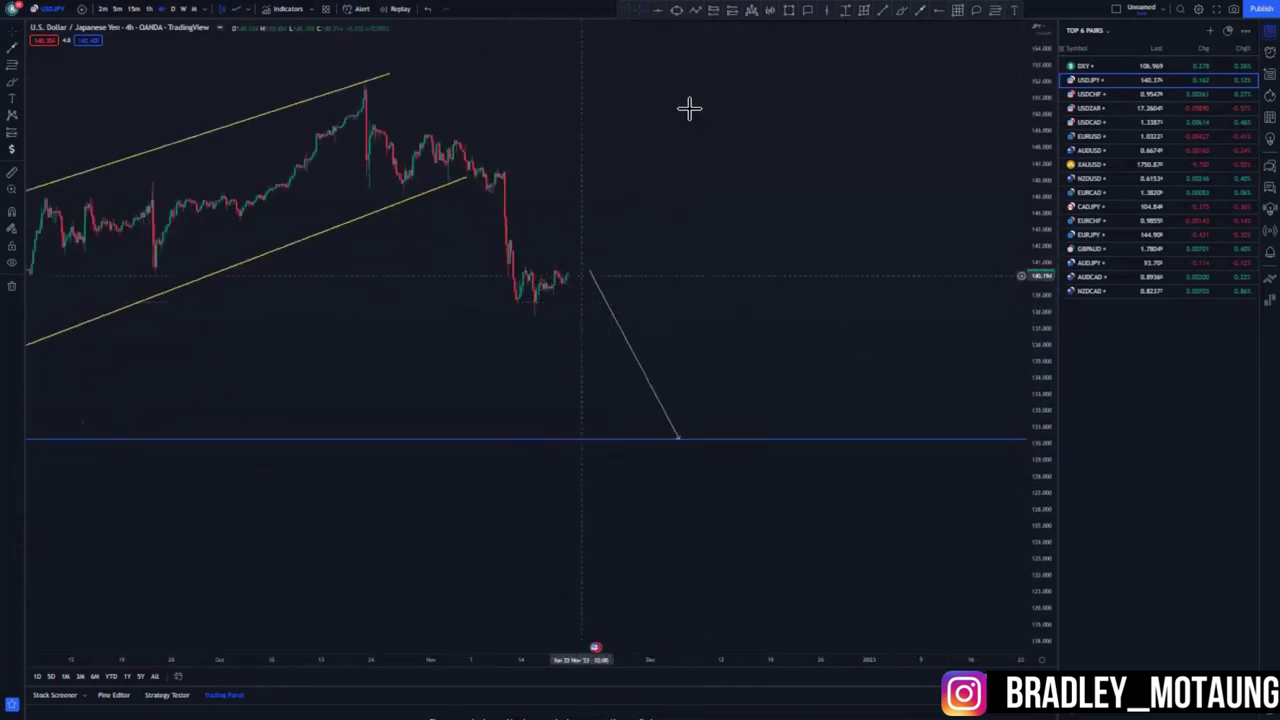
Brush an ellipse around the sharp November drop below the channel and delete it
mouse_move(505, 169)
mouse_down()
mouse_move(494, 320)
mouse_move(517, 174)
mouse_up()
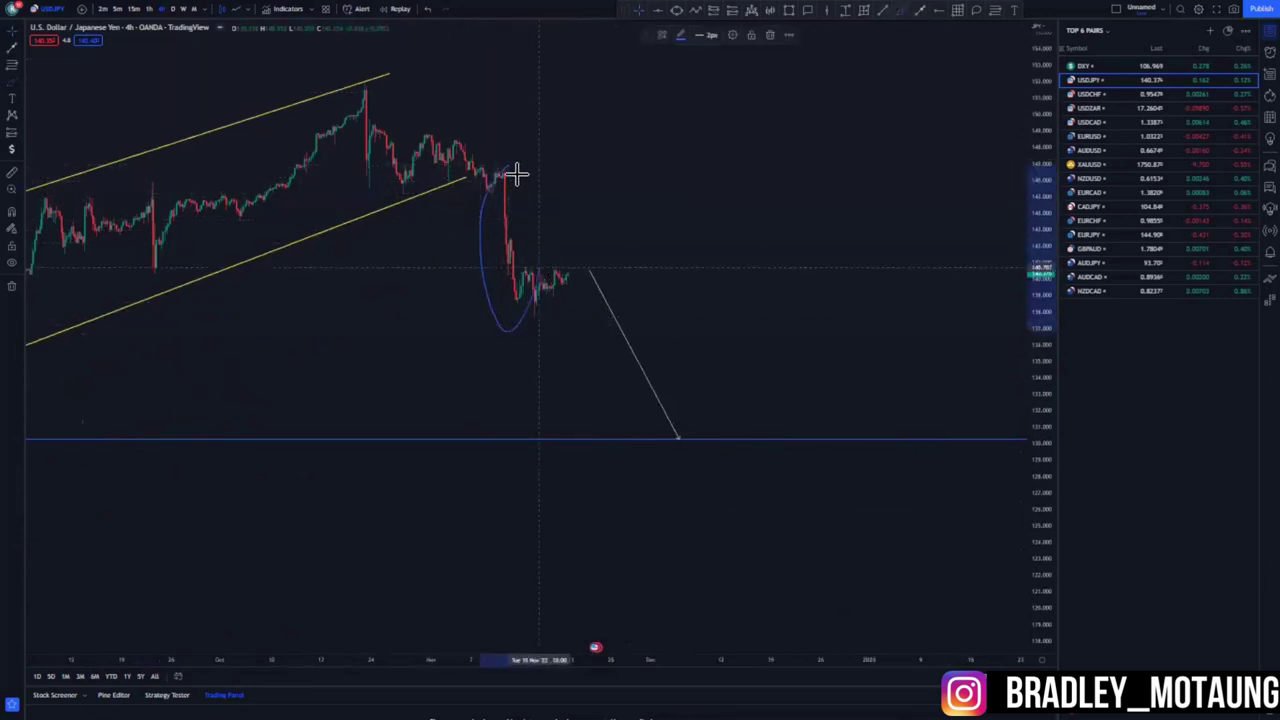
click(767, 20)
click(771, 36)
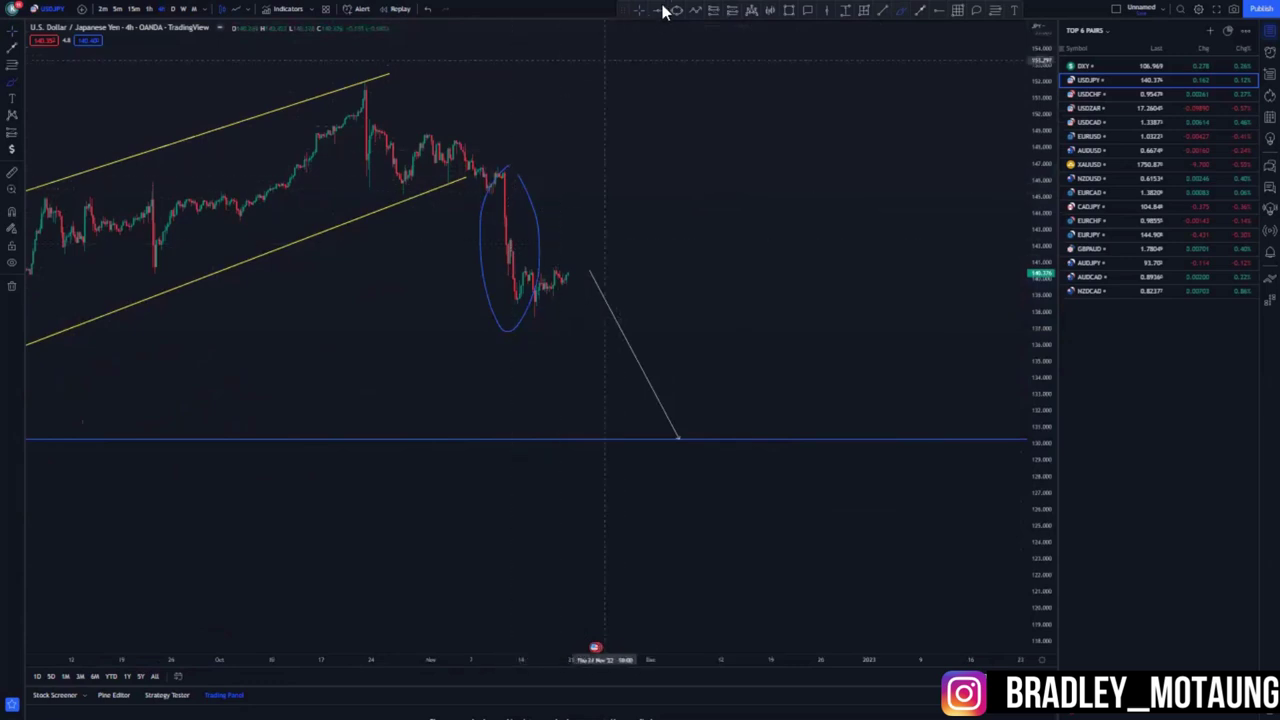
click(534, 202)
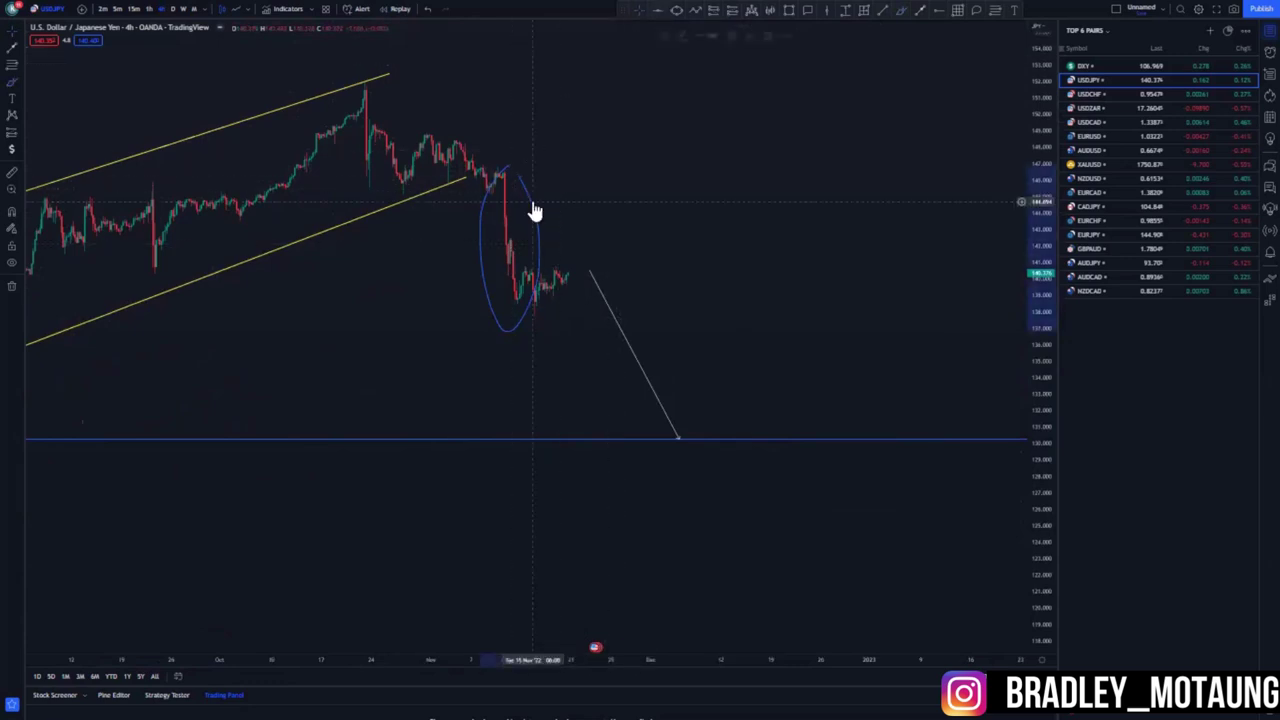
key(Delete)
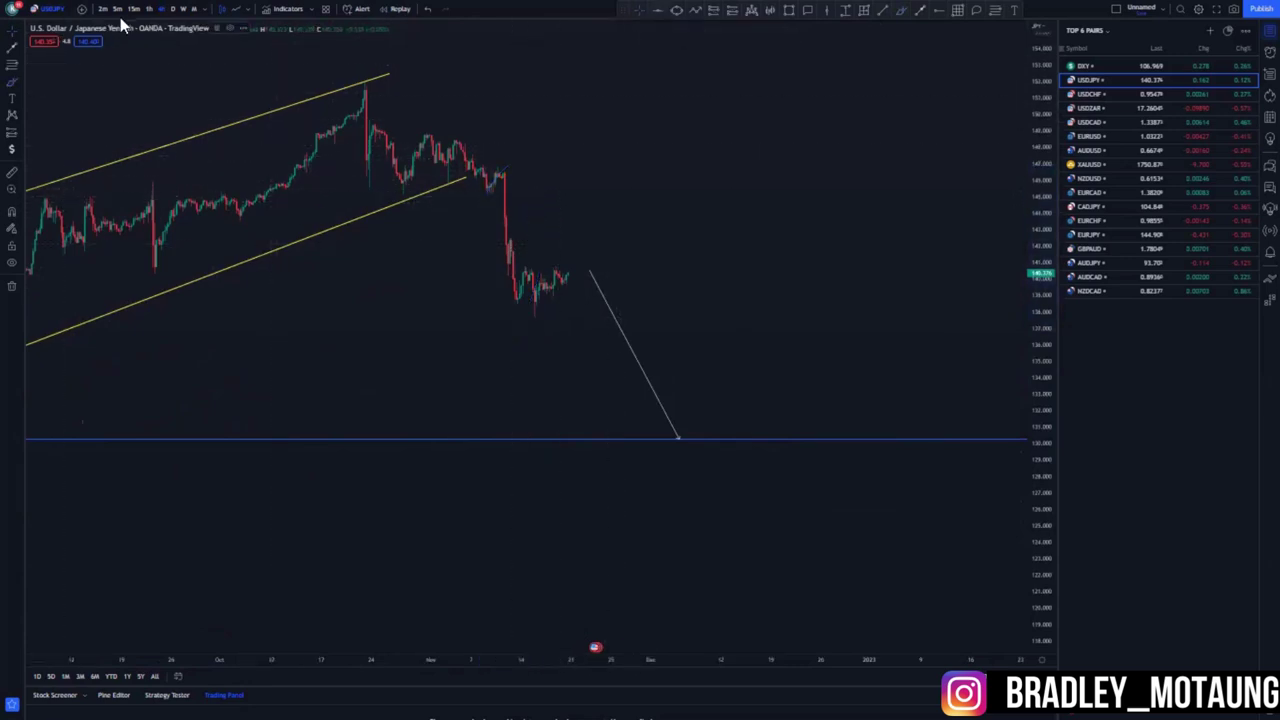
Switch the chart to the 1-hour timeframe
key(1)
key(h)
key(Return)
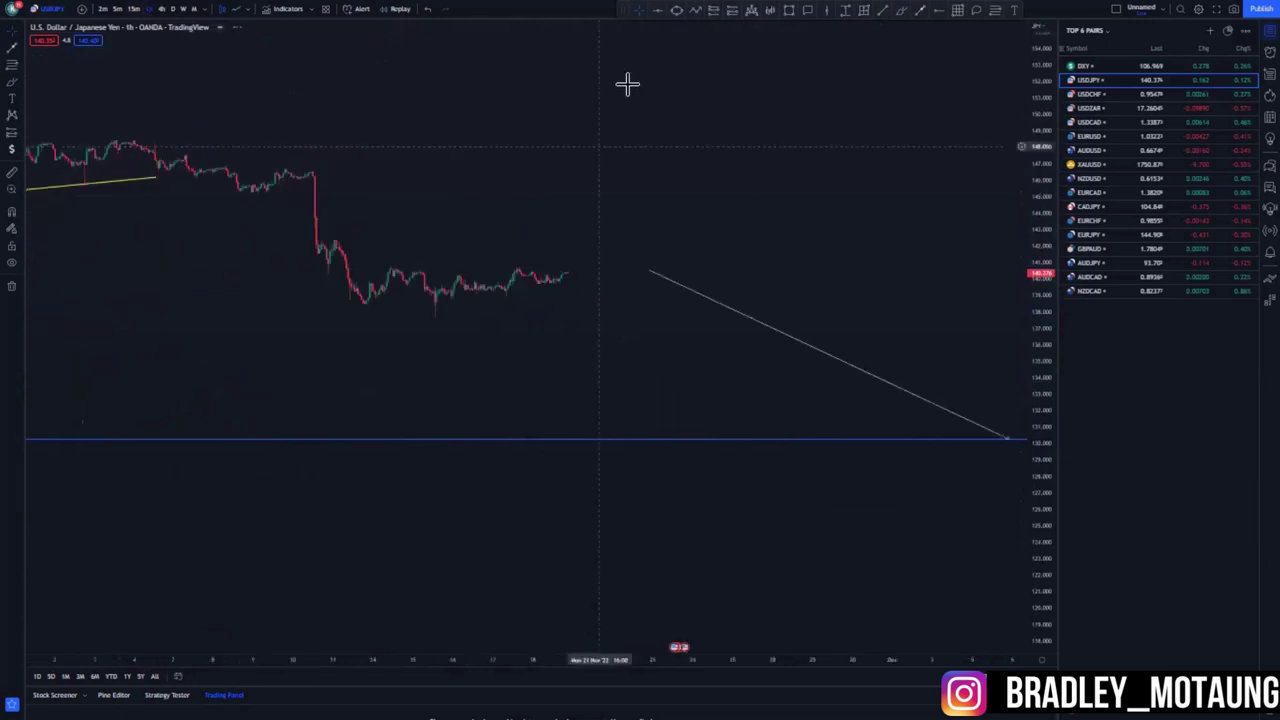
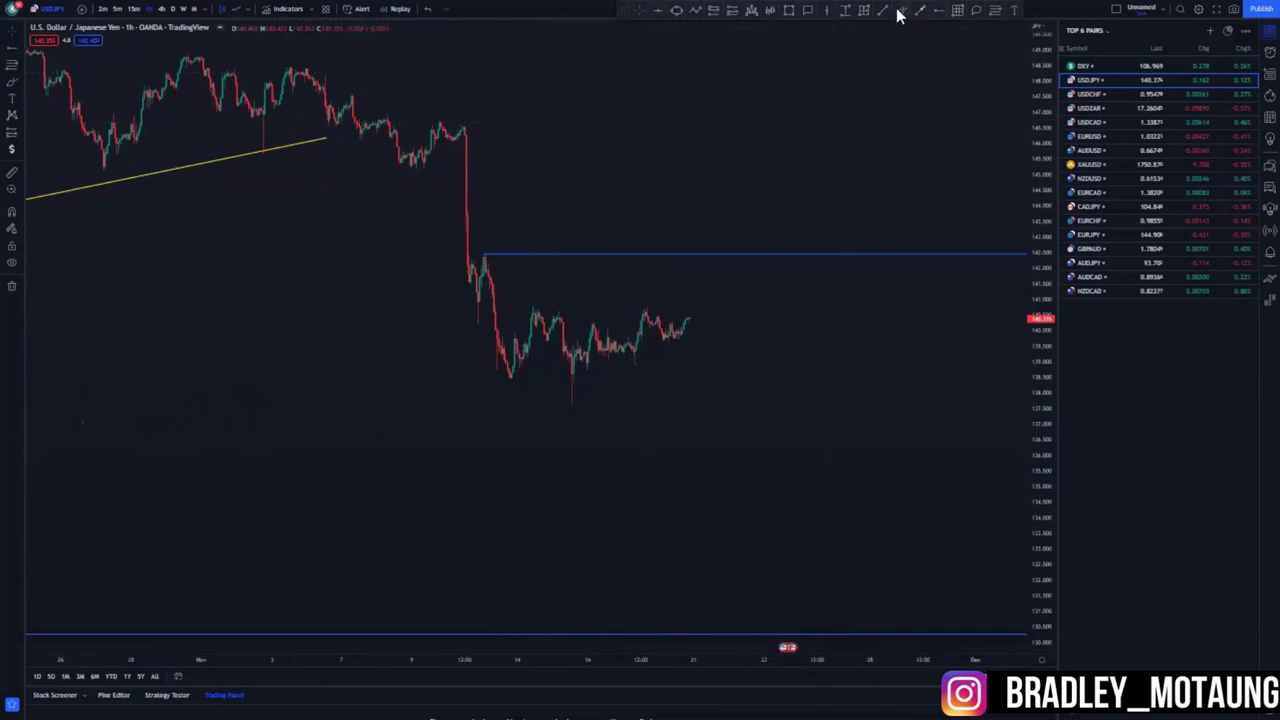
Brush a projected rise to the 142.5 ray, channel lines around the consolidation and a decline from the ray; undo the decline
click(901, 10)
drag(694, 313, 739, 255)
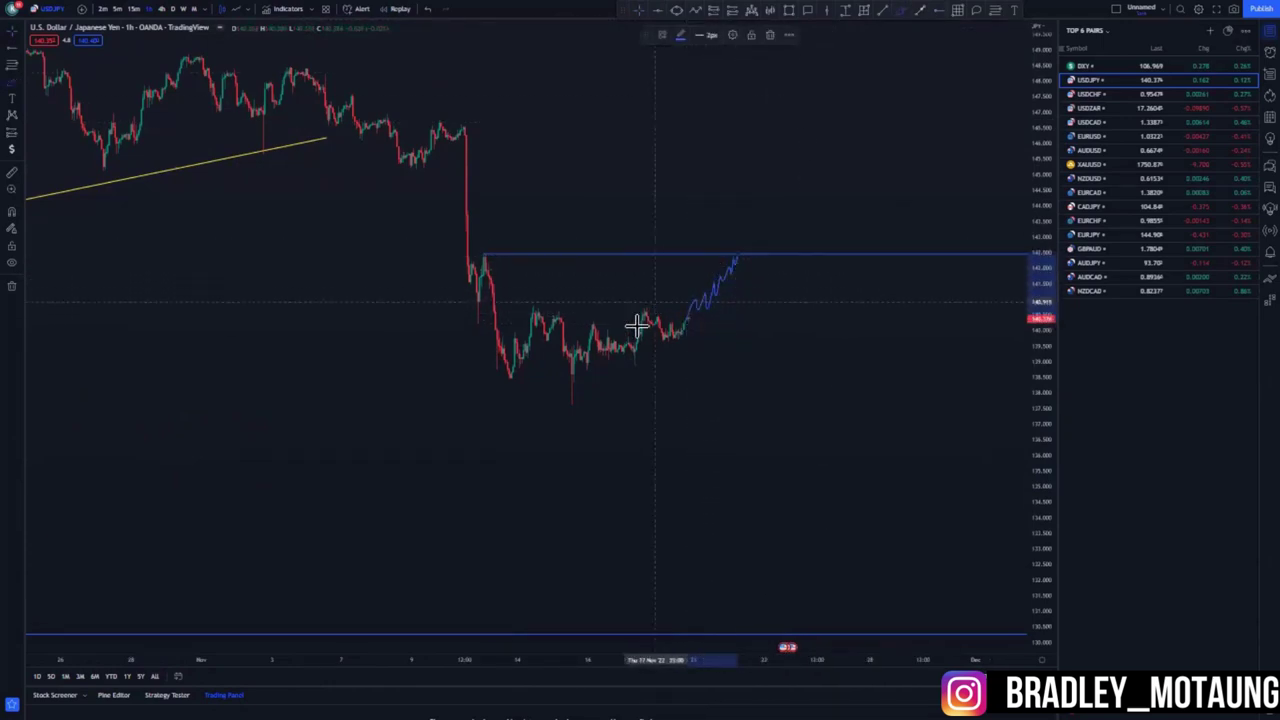
drag(565, 335, 716, 272)
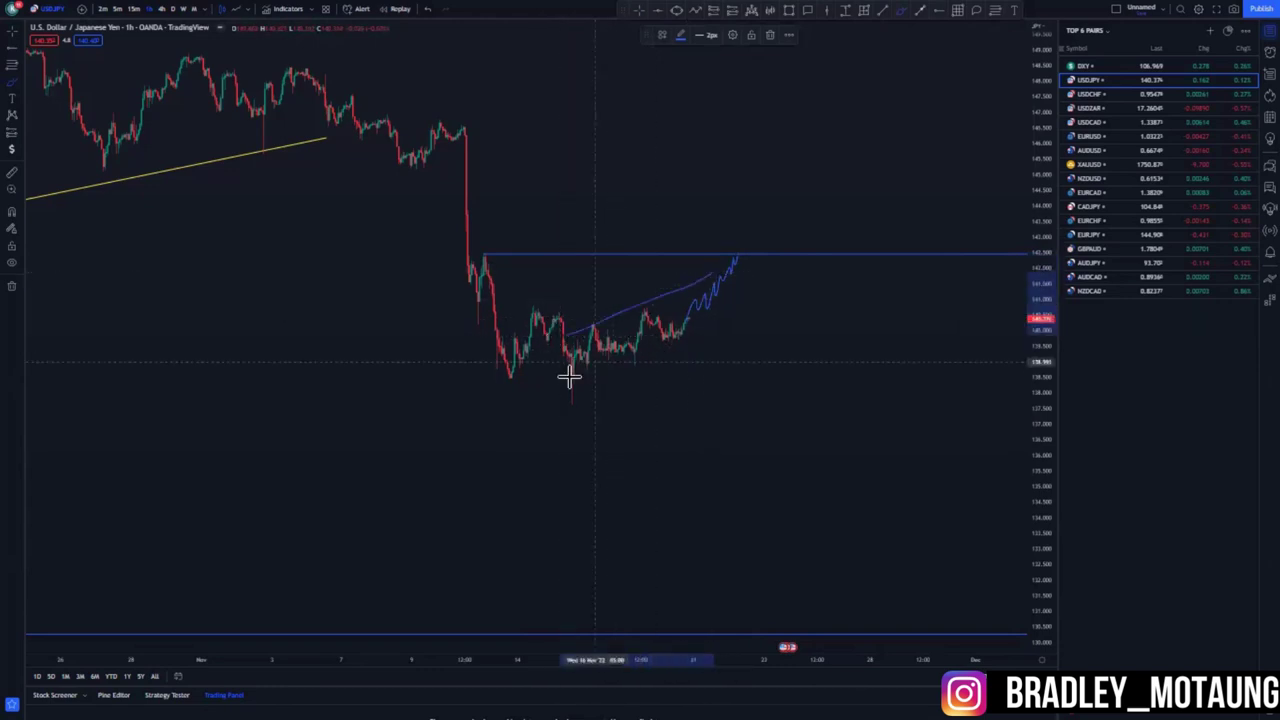
drag(567, 395, 749, 309)
drag(735, 255, 792, 345)
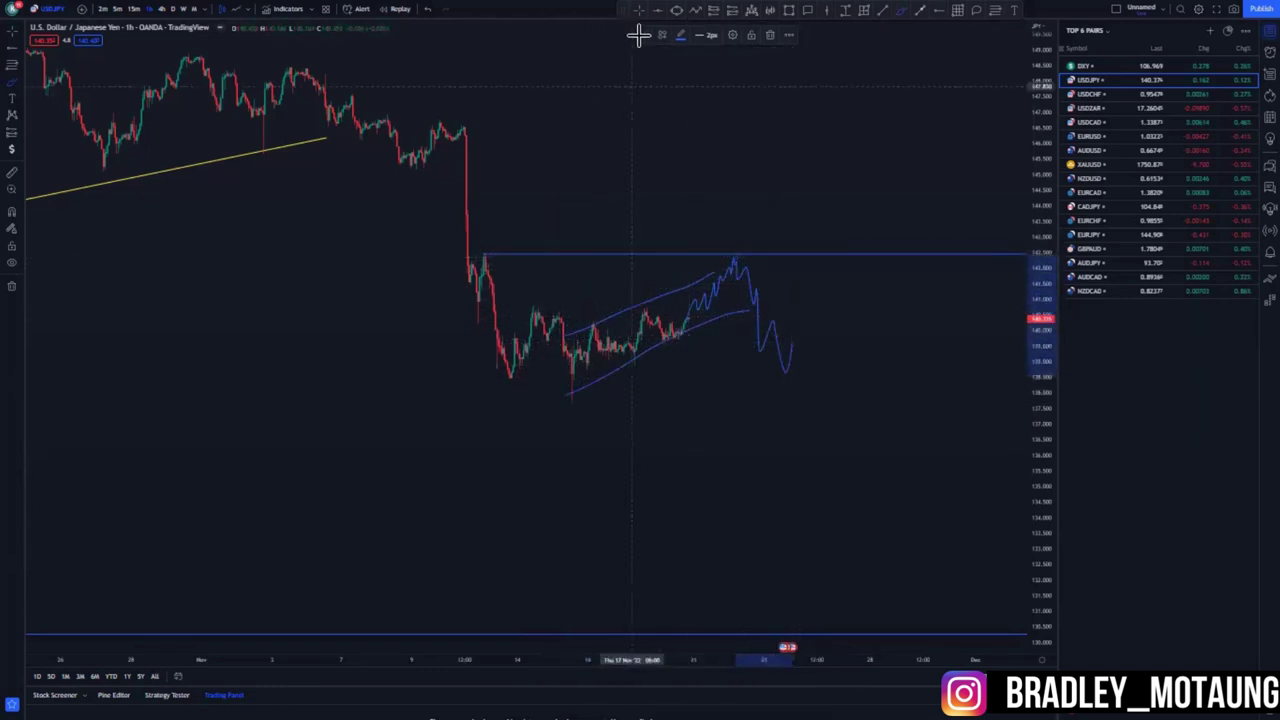
click(427, 8)
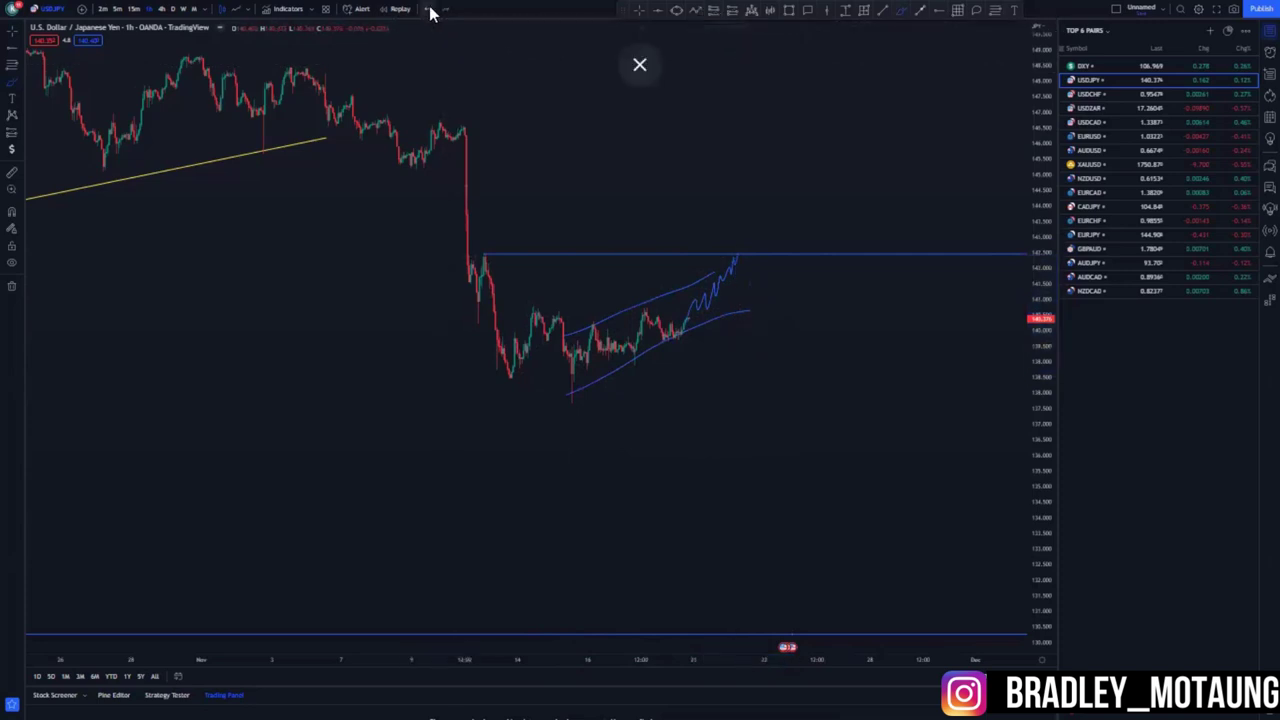
Try a short position at about 142.6 with the stop at about 143.5 and target at about 133.0, and delete it
click(709, 8)
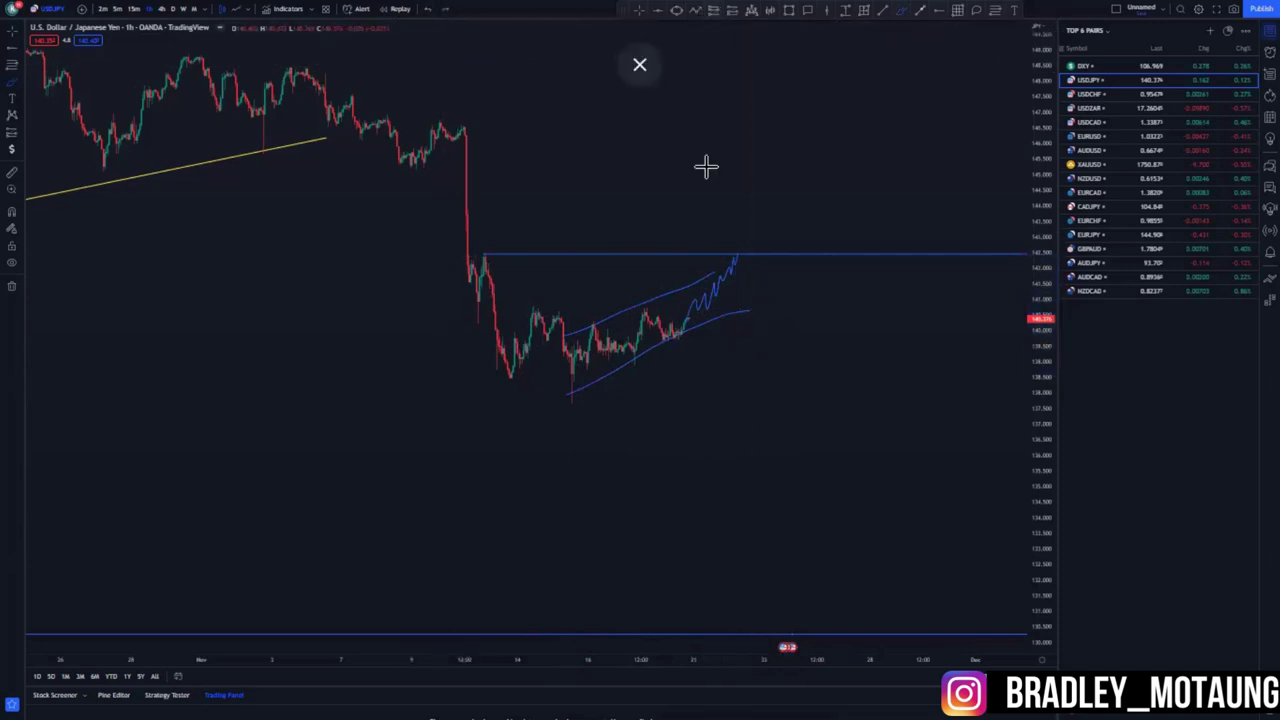
click(737, 255)
drag(734, 176, 735, 222)
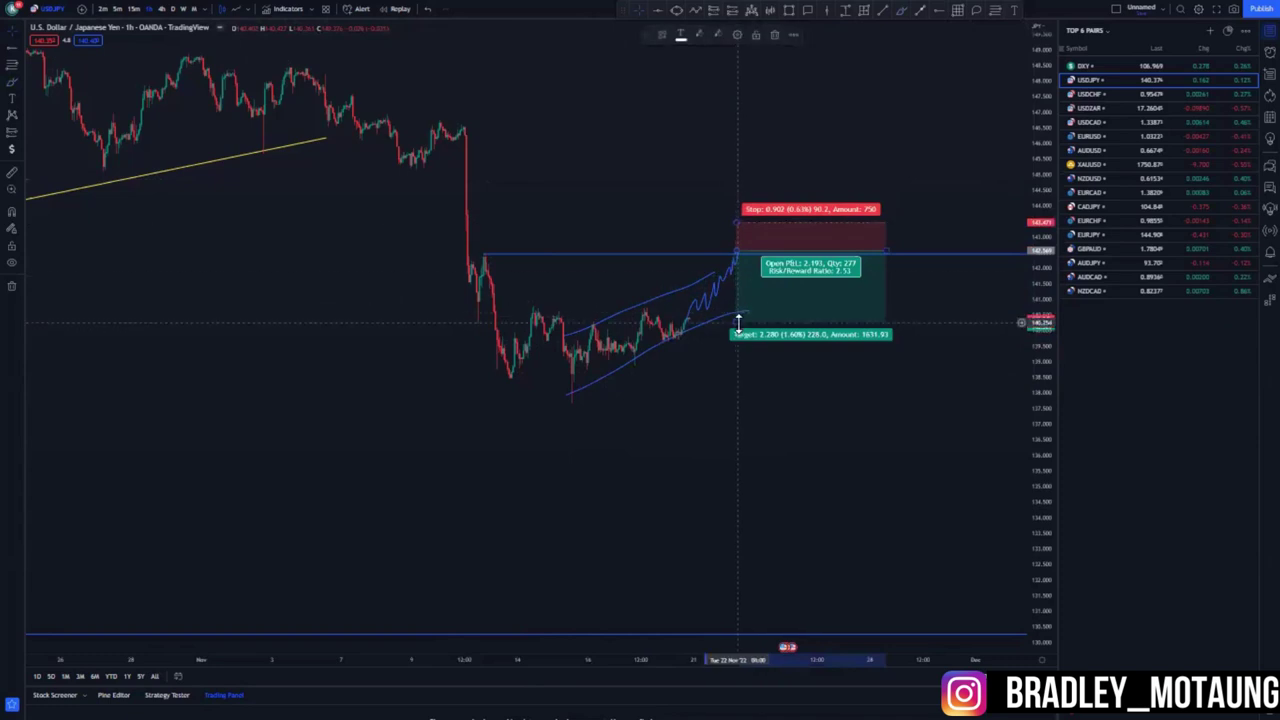
drag(737, 322, 738, 550)
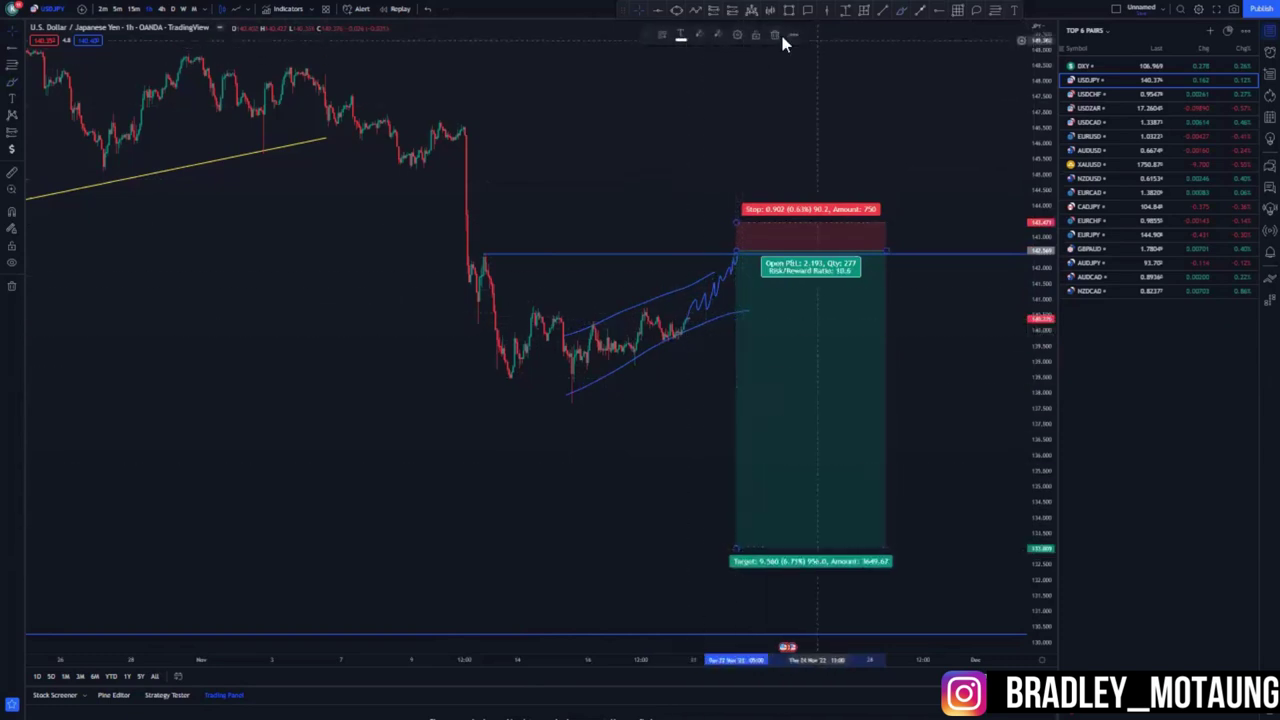
click(780, 37)
Brush a circled consolidation under the ray with a decline to about 137.4, and undo all the projection drawings
click(901, 10)
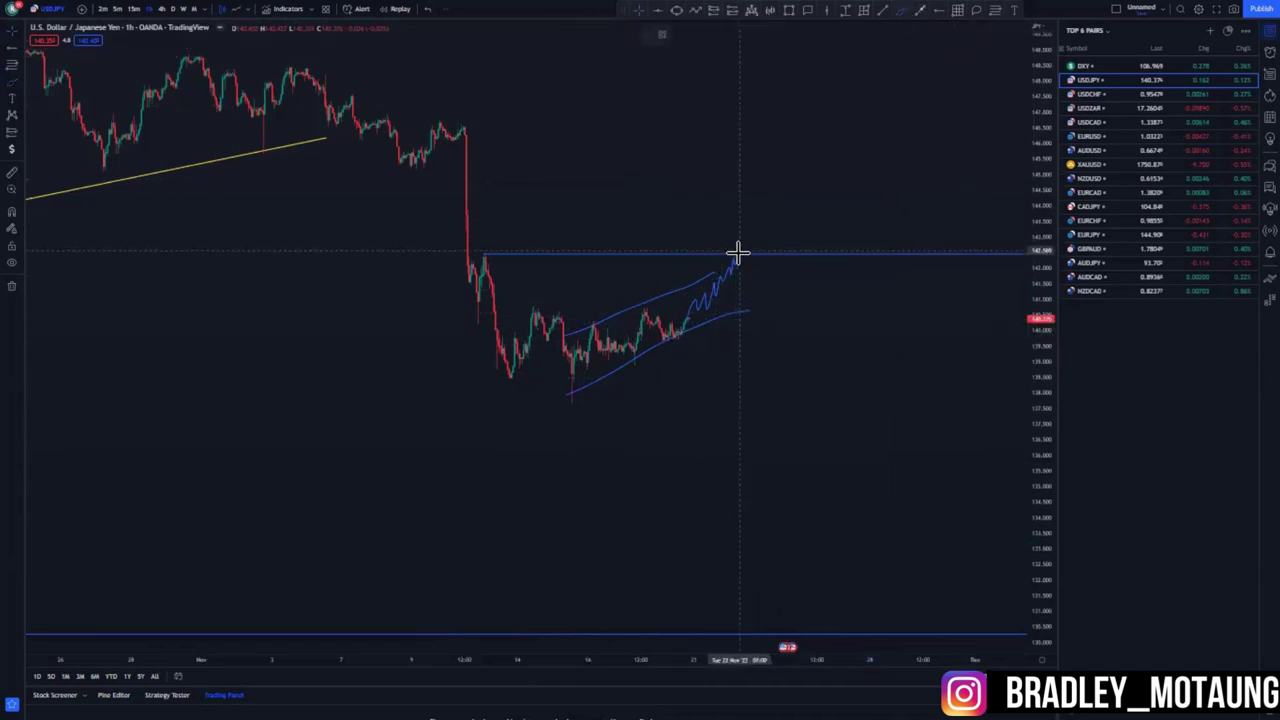
drag(762, 263, 820, 395)
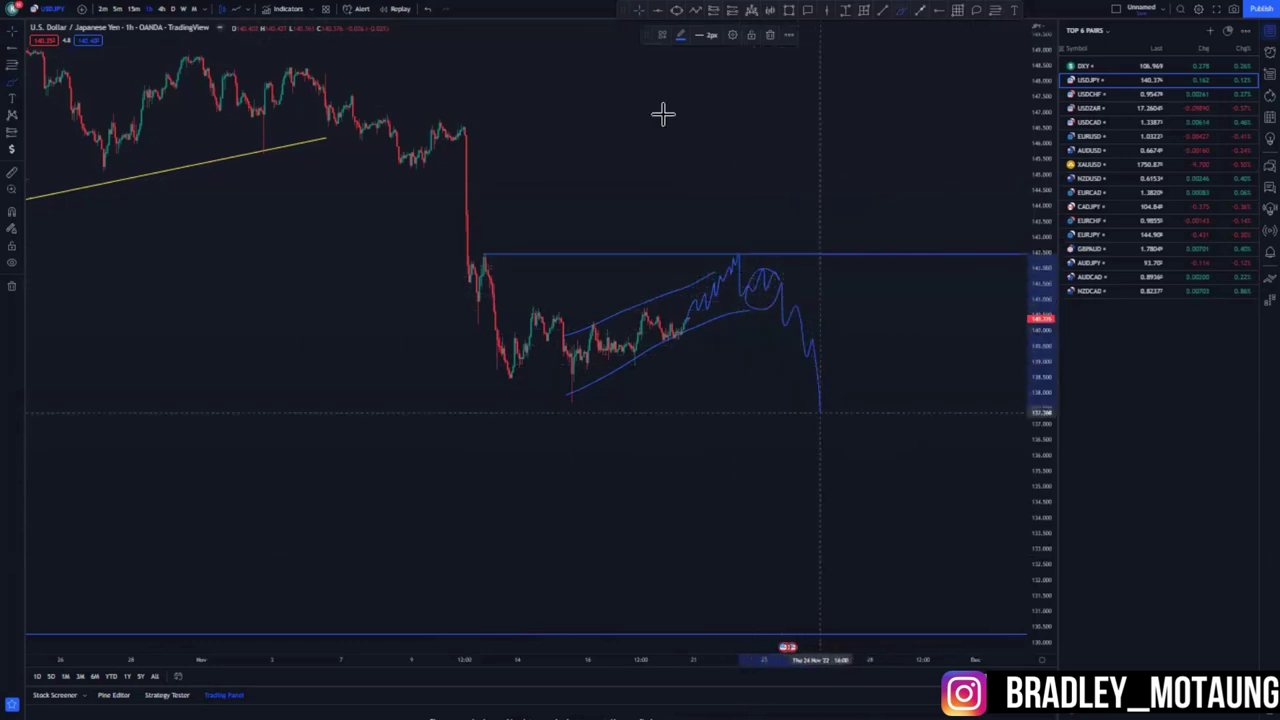
click(427, 10)
click(427, 10)
click(427, 10)
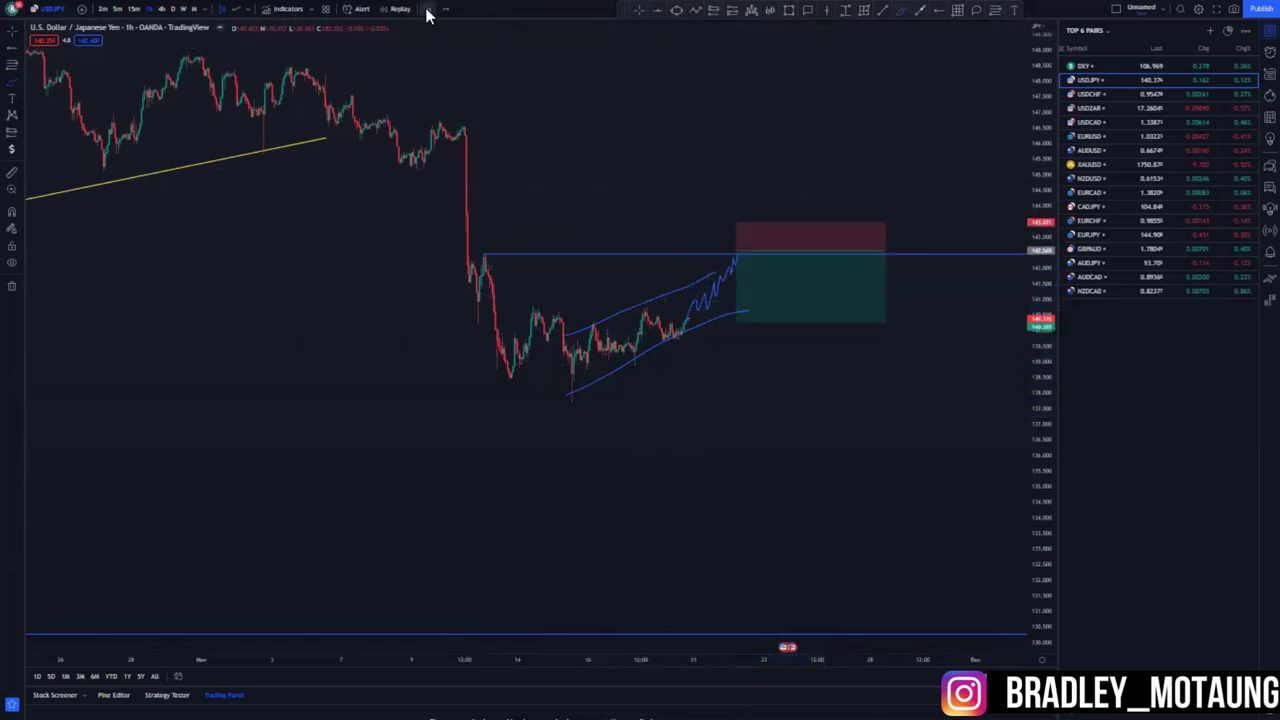
click(427, 10)
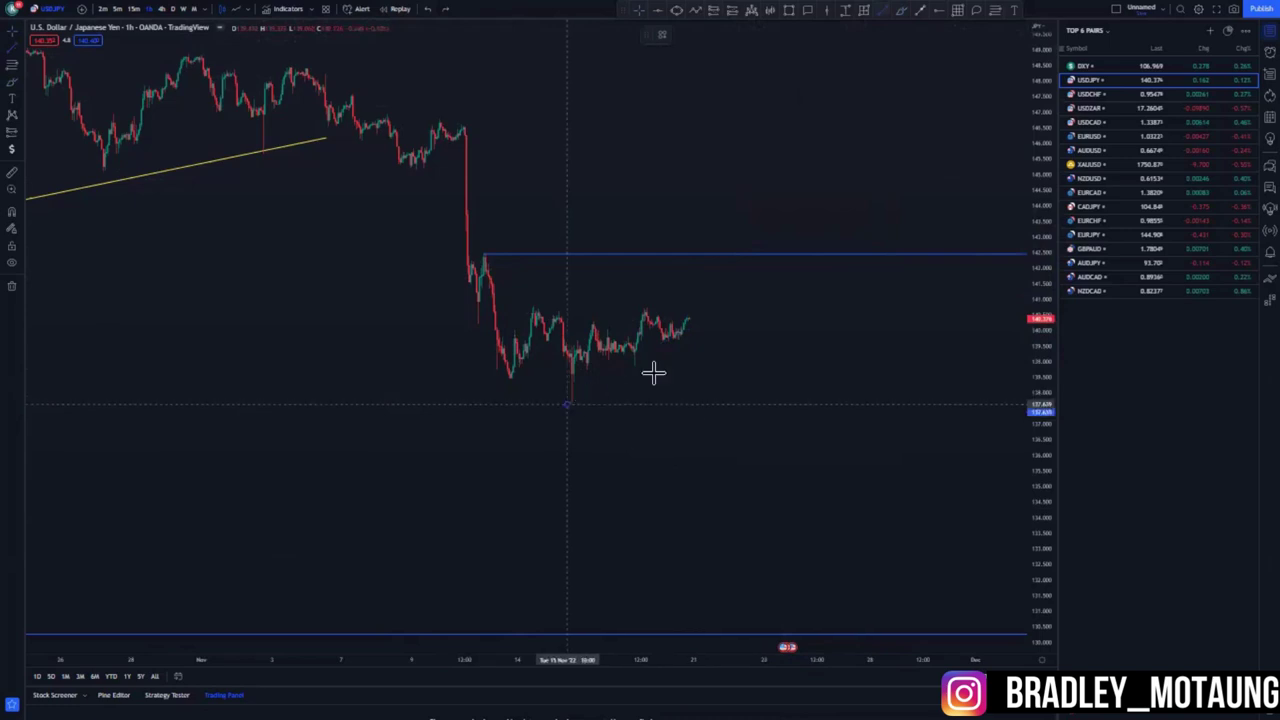
Draw trendlines below and above the rising consolidation, and place a horizontal ray at its first high, about 140.8
click(707, 325)
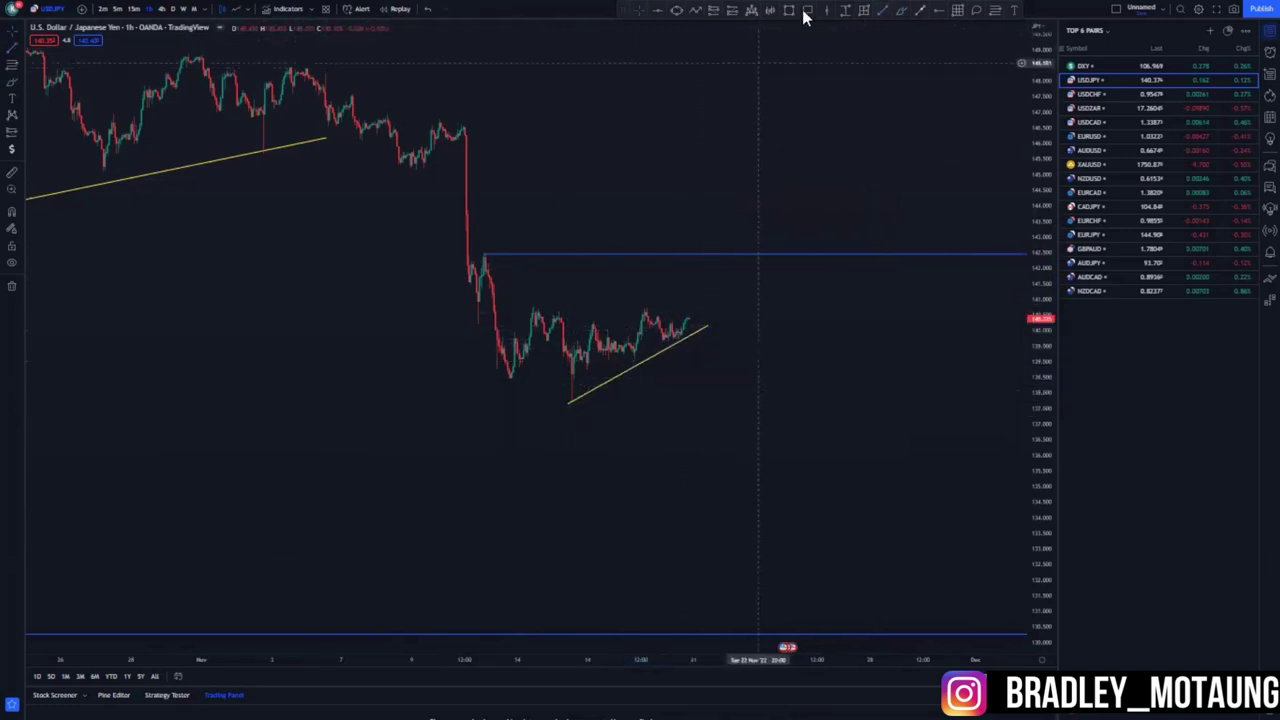
click(886, 8)
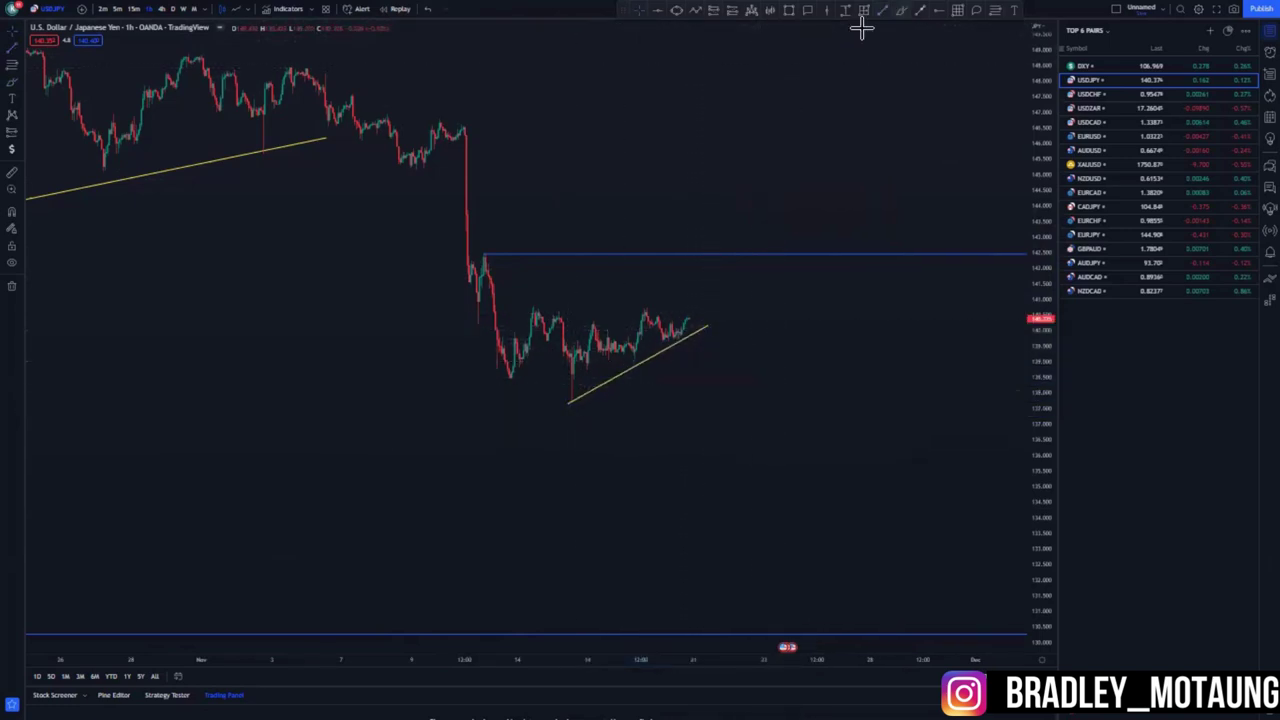
click(567, 329)
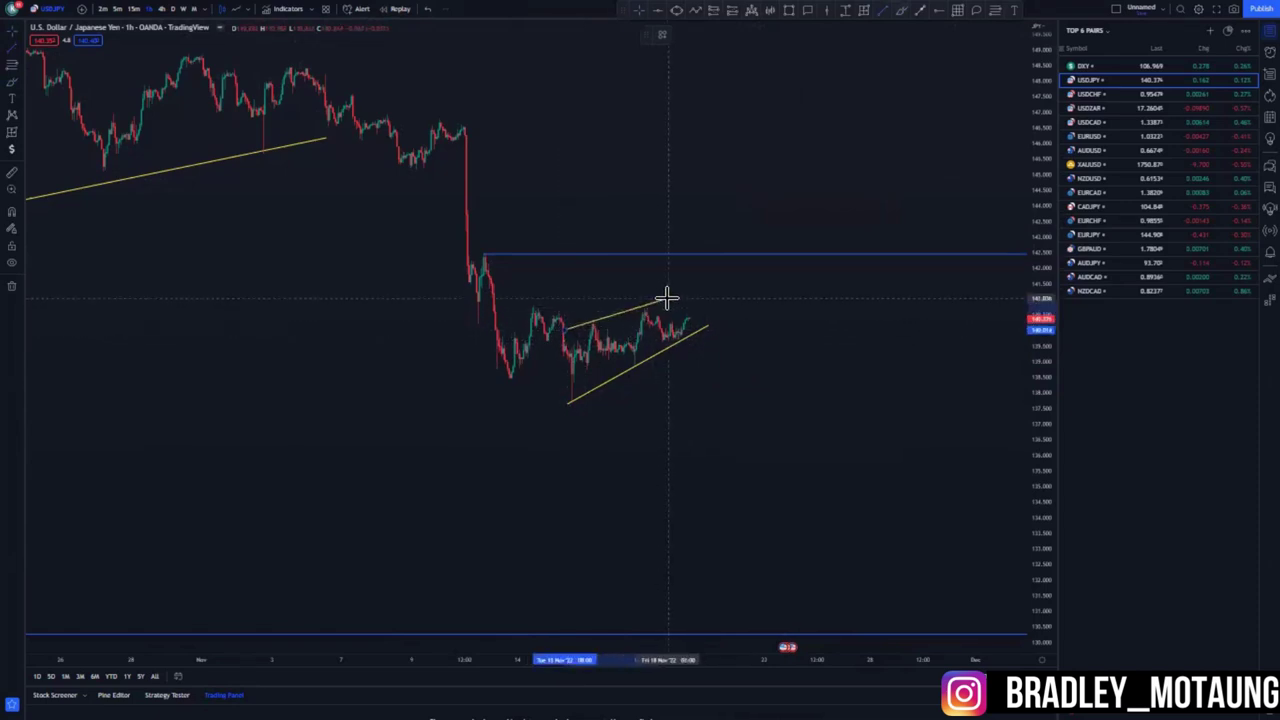
click(669, 300)
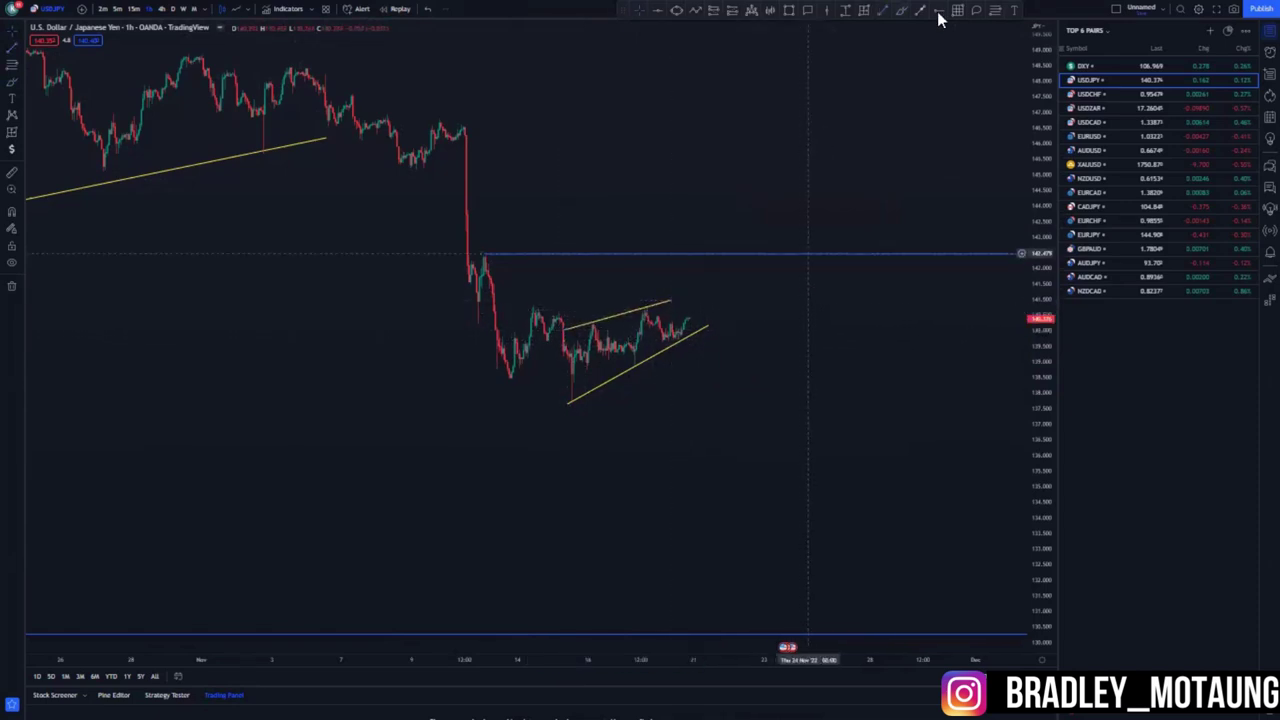
click(530, 304)
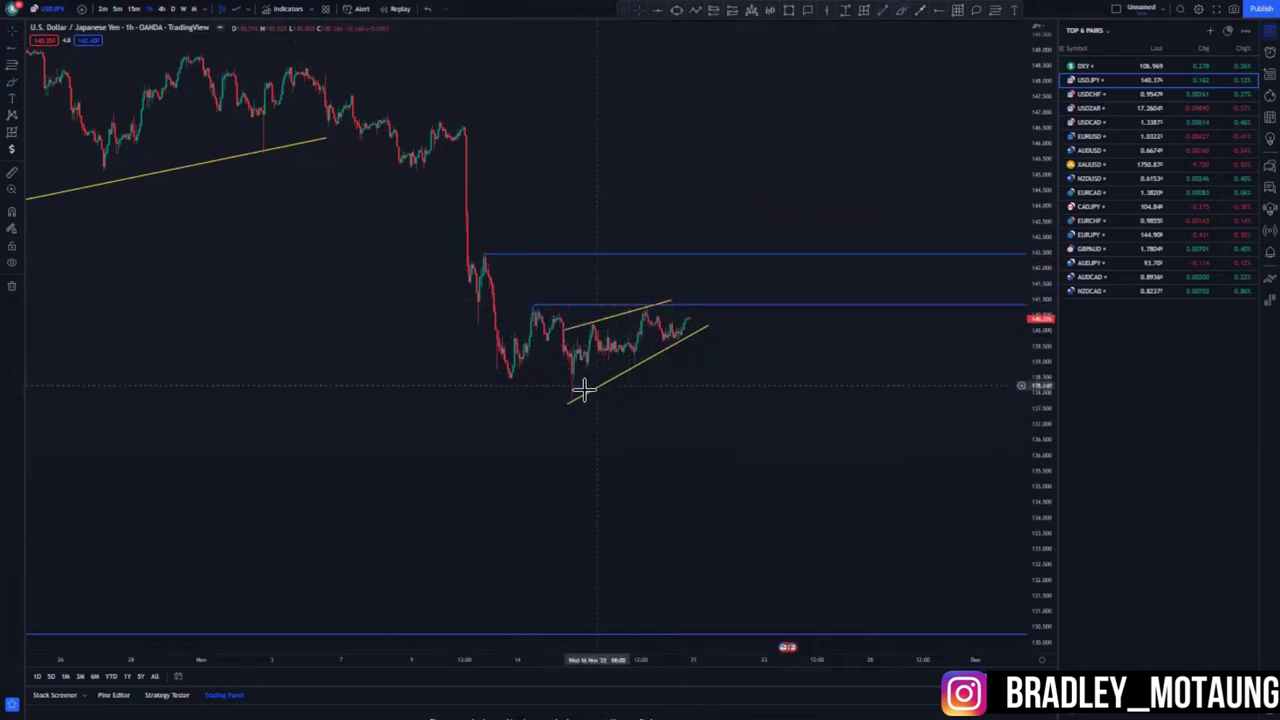
Try brushing marks along the consolidation's highs near the upper trendline and undo them
scroll(659, 462, down, 2)
drag(659, 462, 460, 378)
click(463, 377)
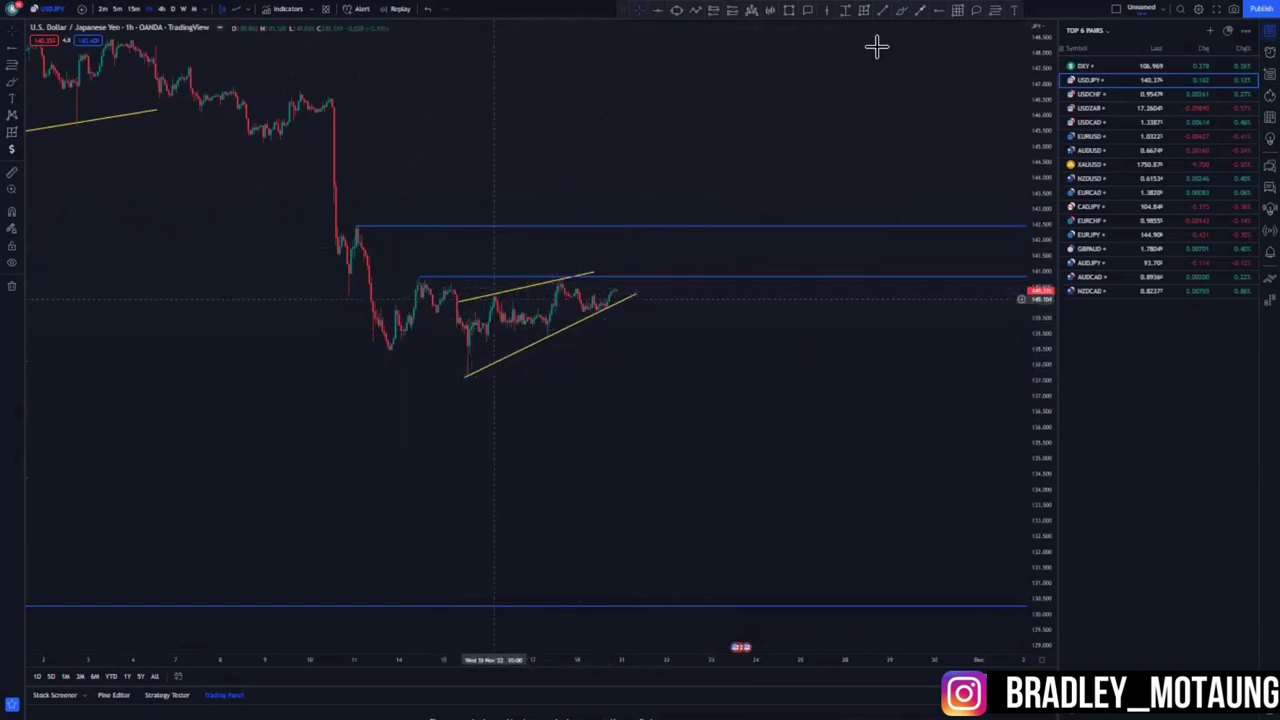
click(901, 13)
drag(479, 296, 569, 273)
click(568, 272)
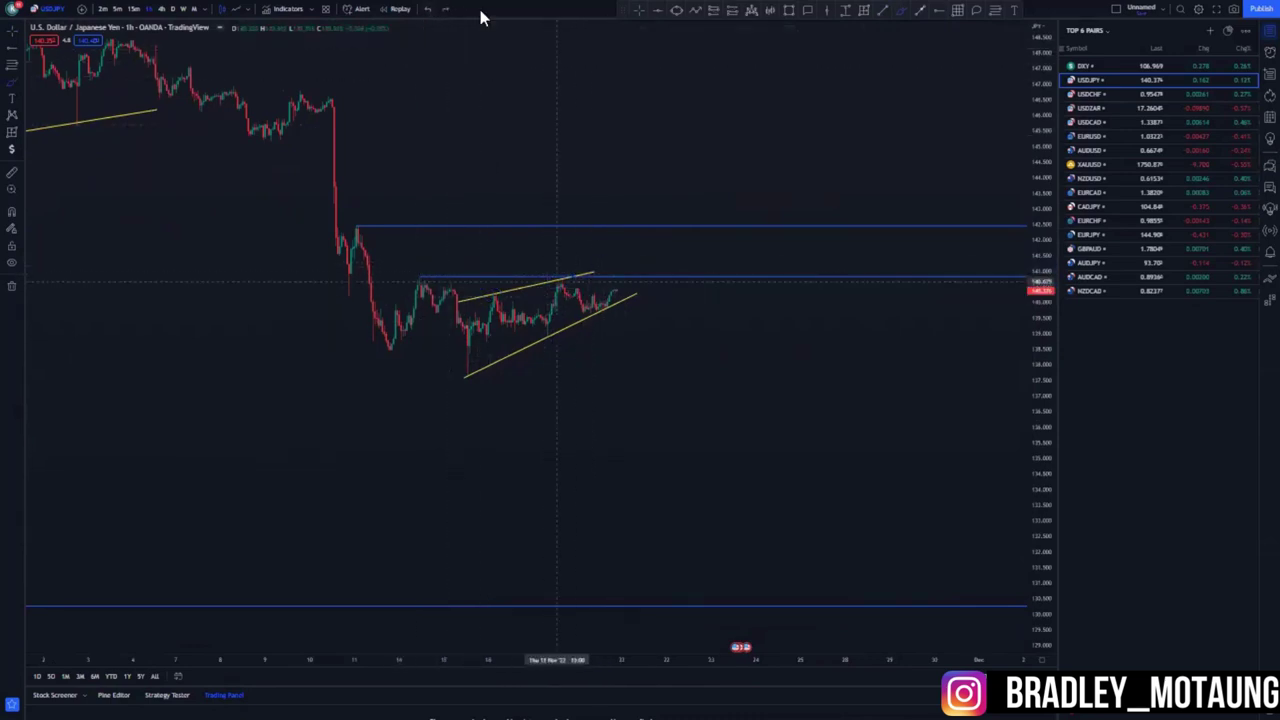
Delete the upper trendline of the consolidation and brush a projected rise from the current price to the 142.5 ray
click(592, 272)
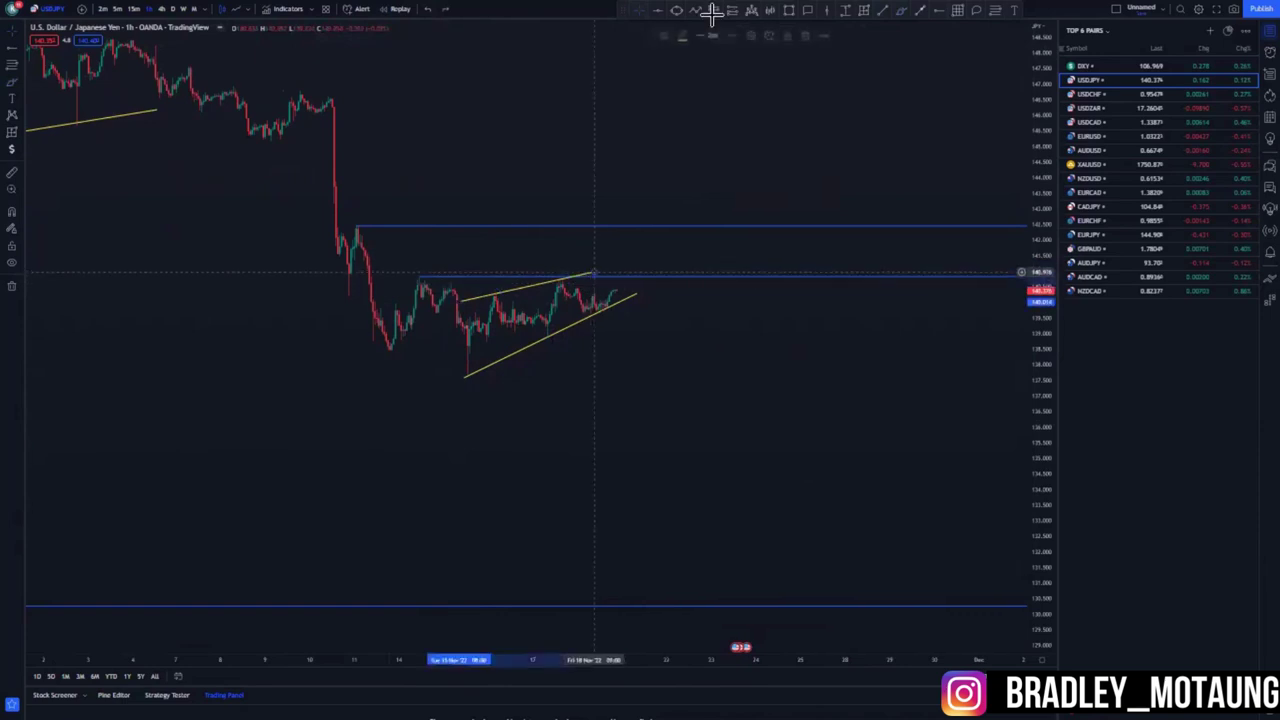
click(805, 33)
click(620, 274)
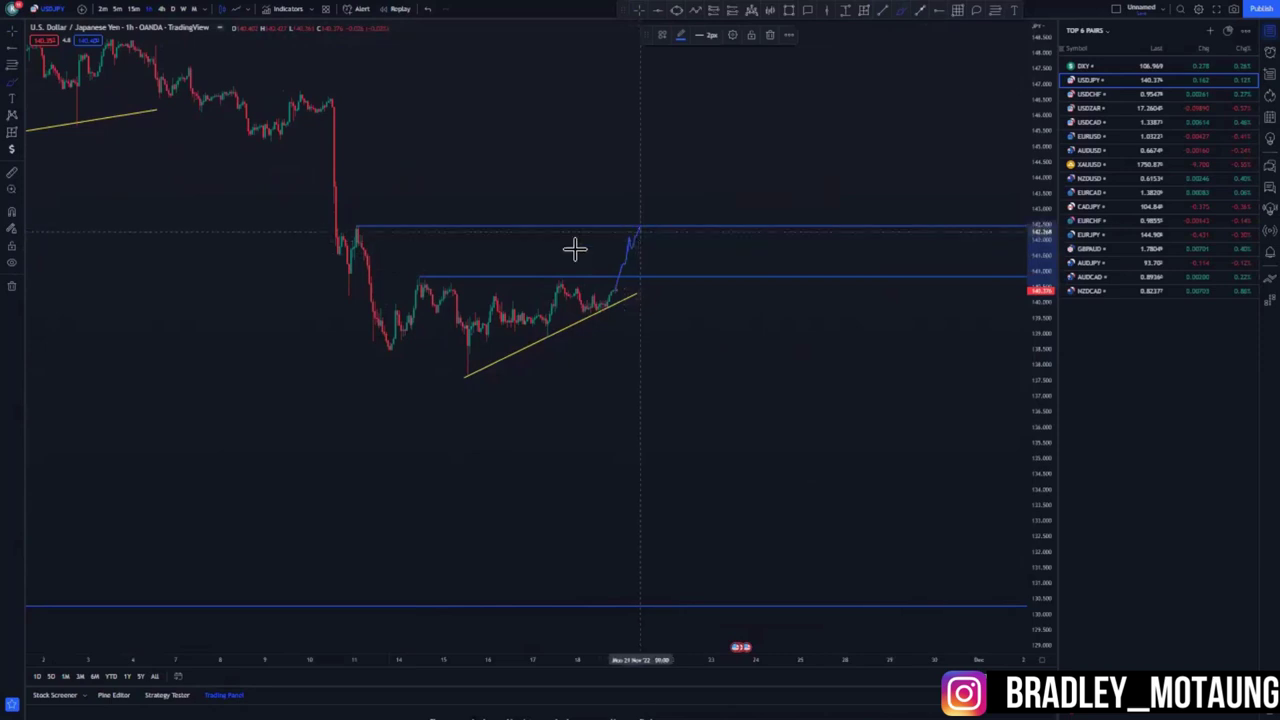
Draw a trendline above the rising consolidation from its second high, extending it past the 142.5 ray to about 142.7
click(882, 10)
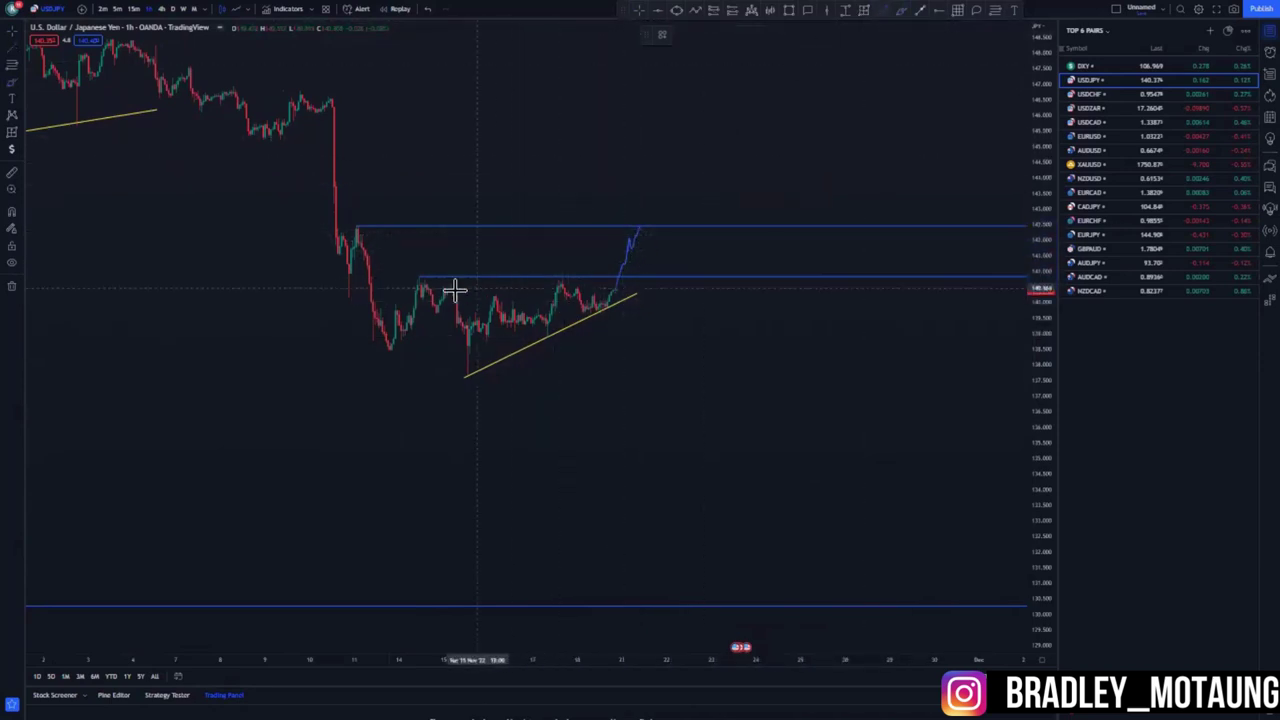
drag(447, 287, 635, 224)
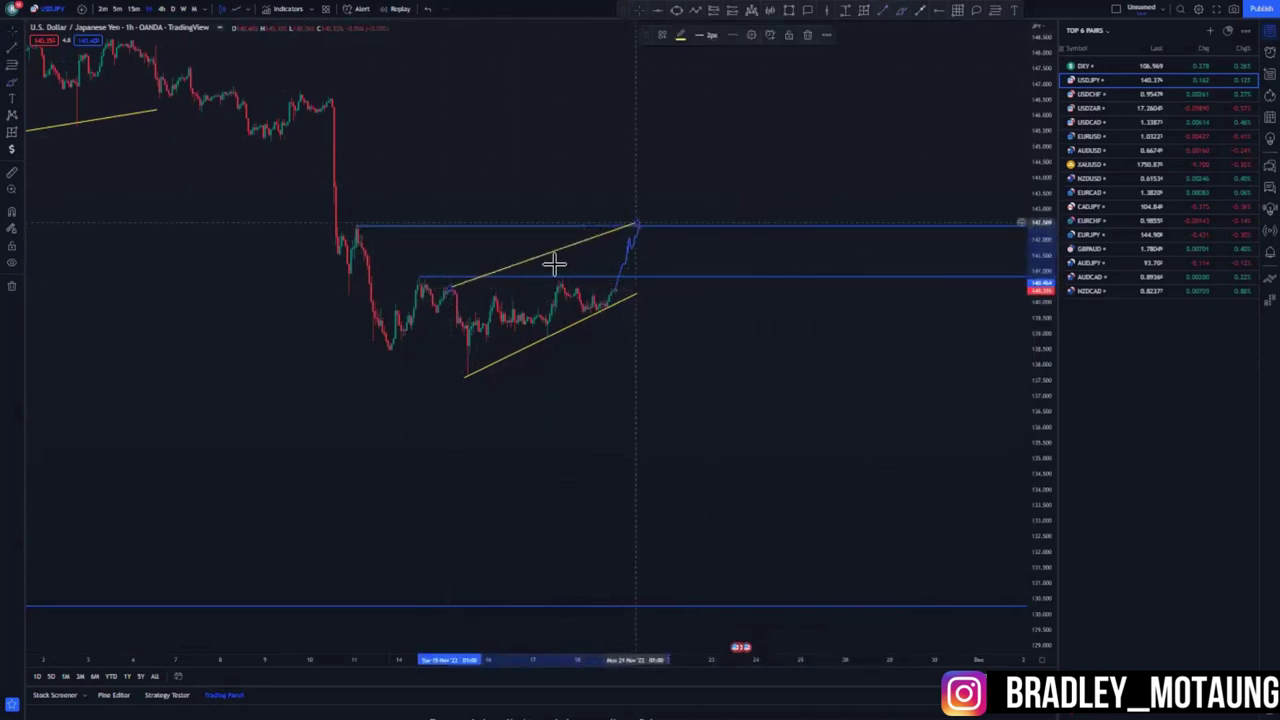
drag(451, 286, 451, 282)
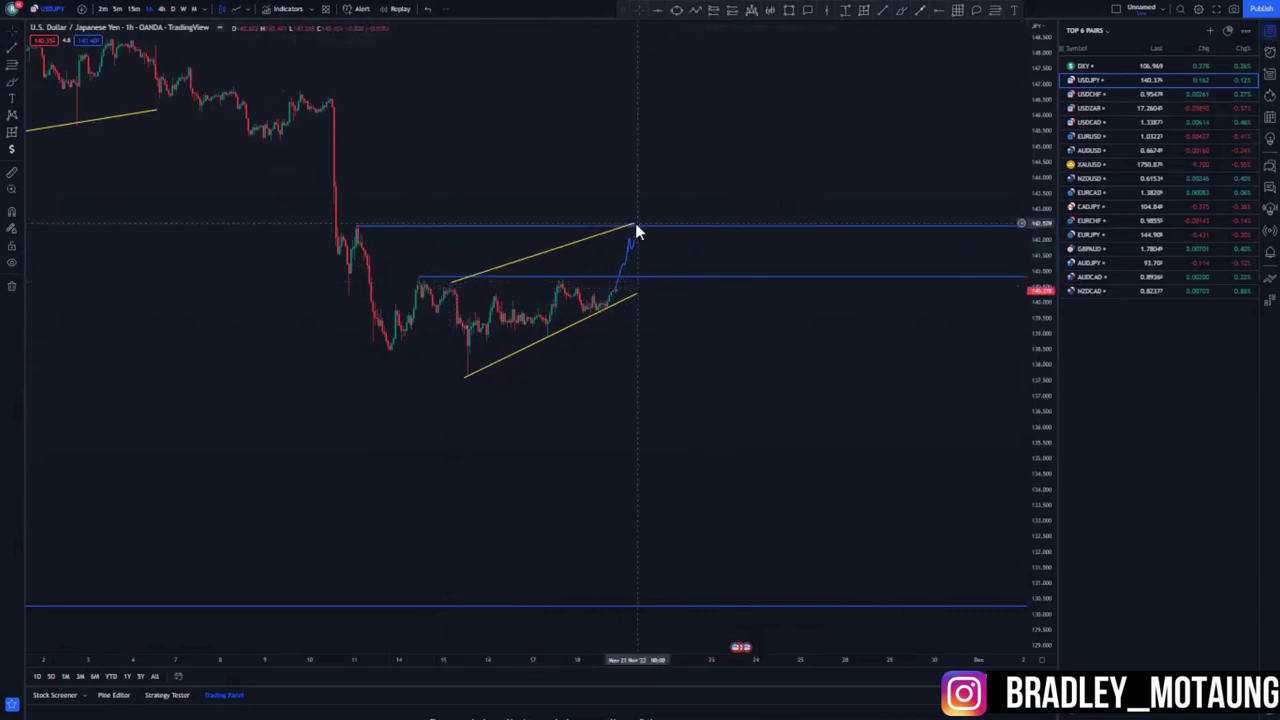
drag(635, 223, 642, 219)
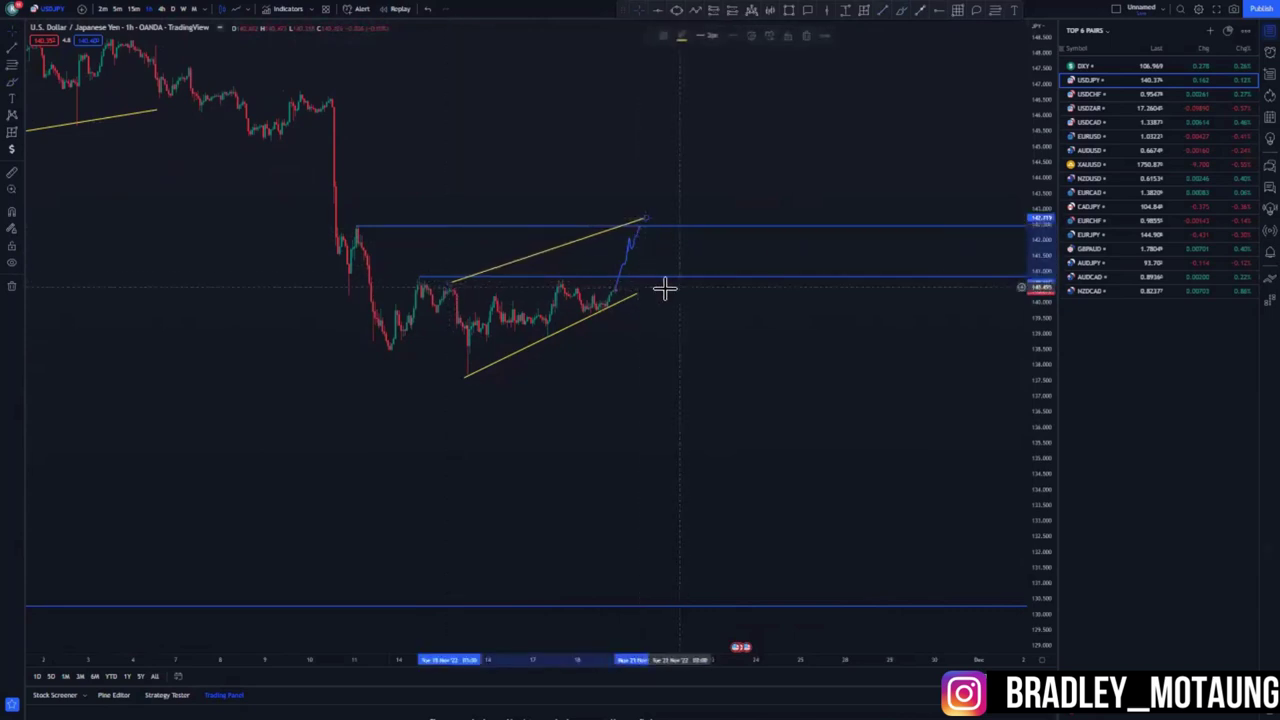
Delete the 140.8 ray and brush circles around the 142.5 ray's starting high and the projected touch of it
click(422, 275)
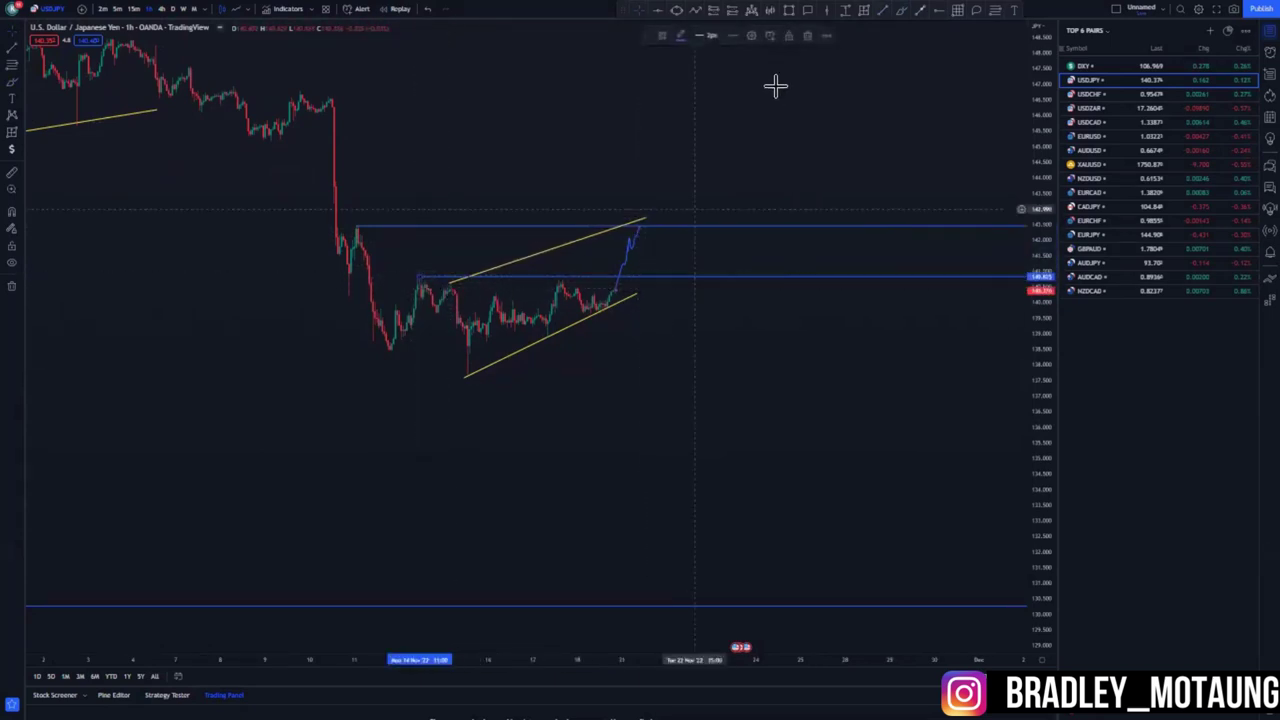
click(806, 36)
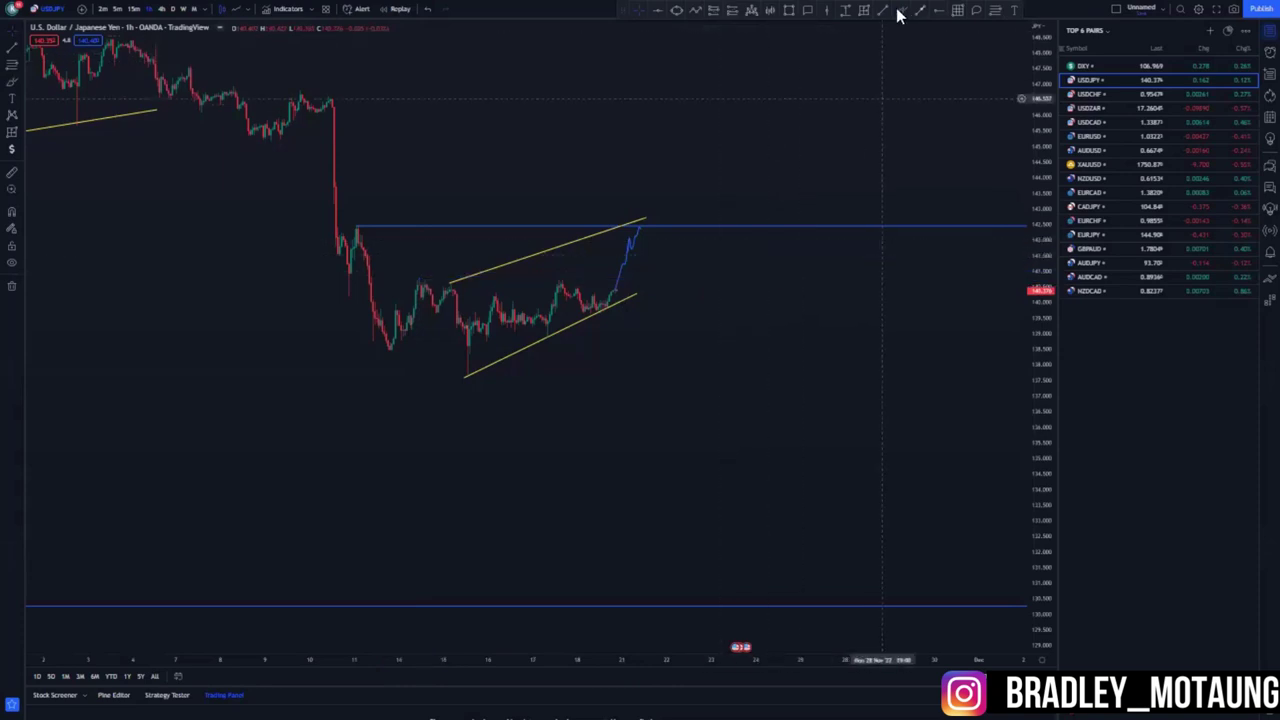
drag(364, 219, 366, 218)
drag(629, 211, 634, 219)
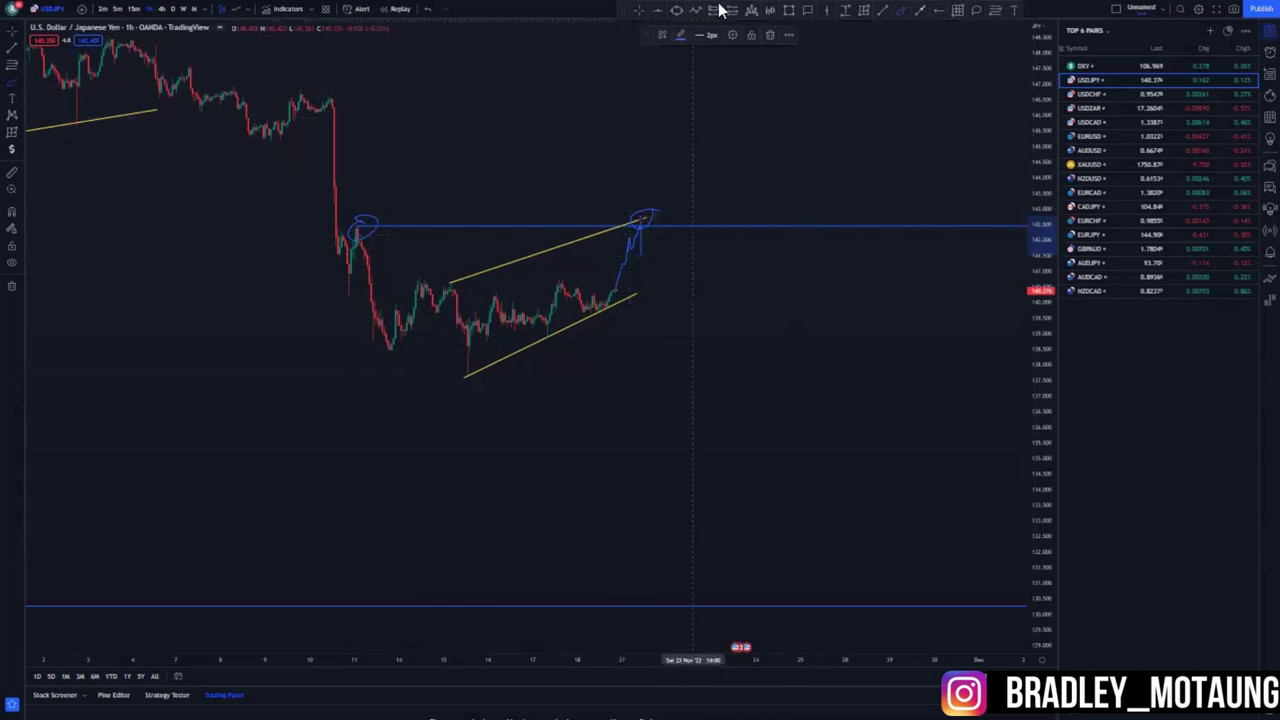
Place a short position at about 142.27 with its stop at about 143.26 and its target at the lower horizontal level, about 130.3
click(643, 230)
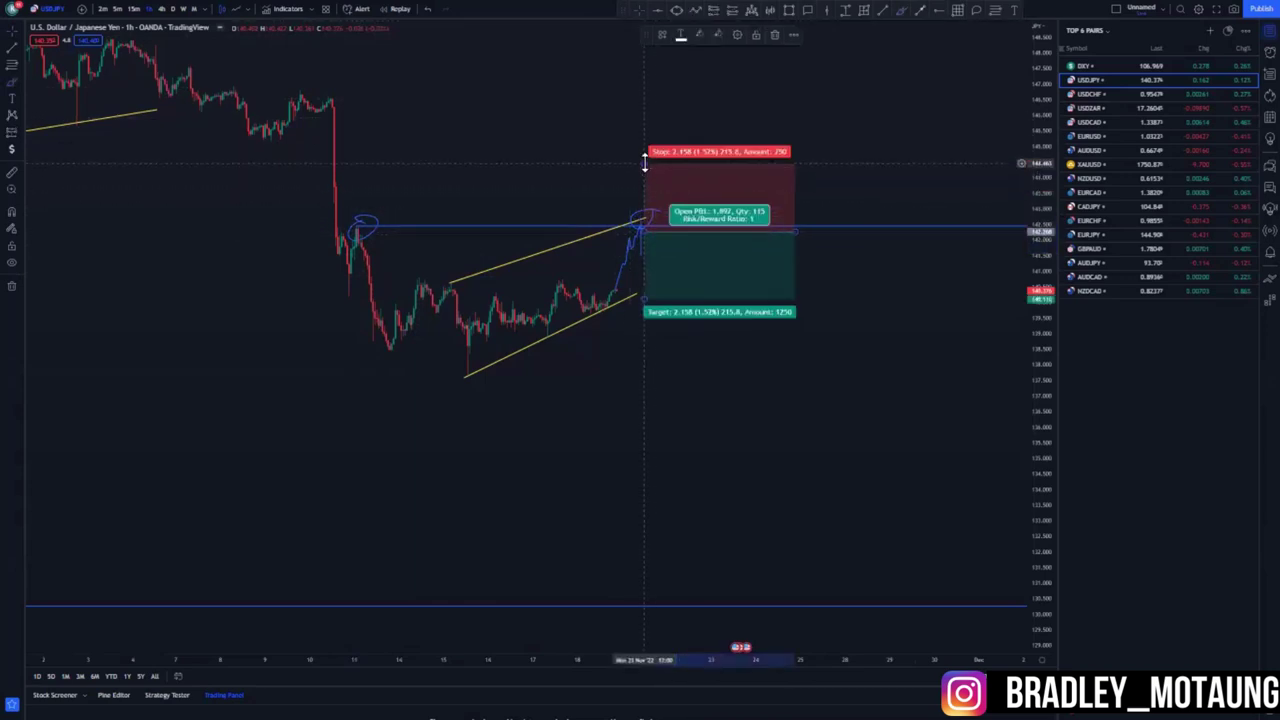
drag(643, 160, 643, 197)
drag(643, 298, 643, 375)
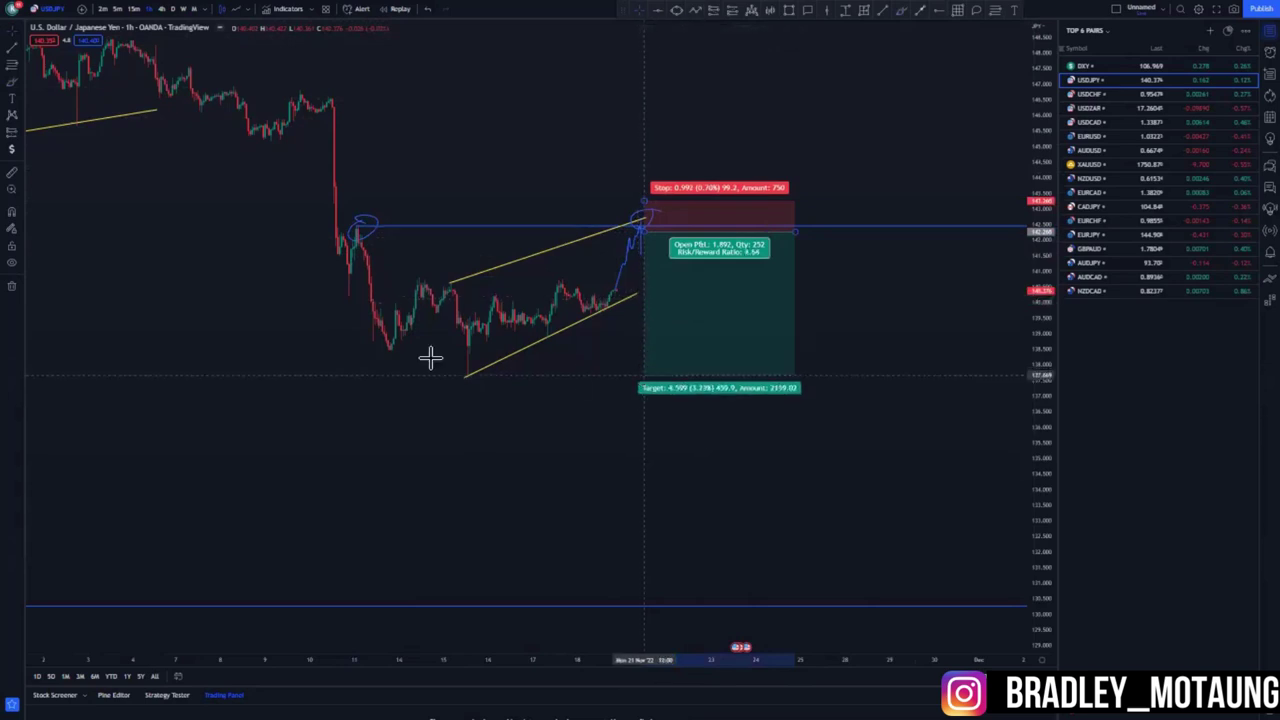
click(641, 374)
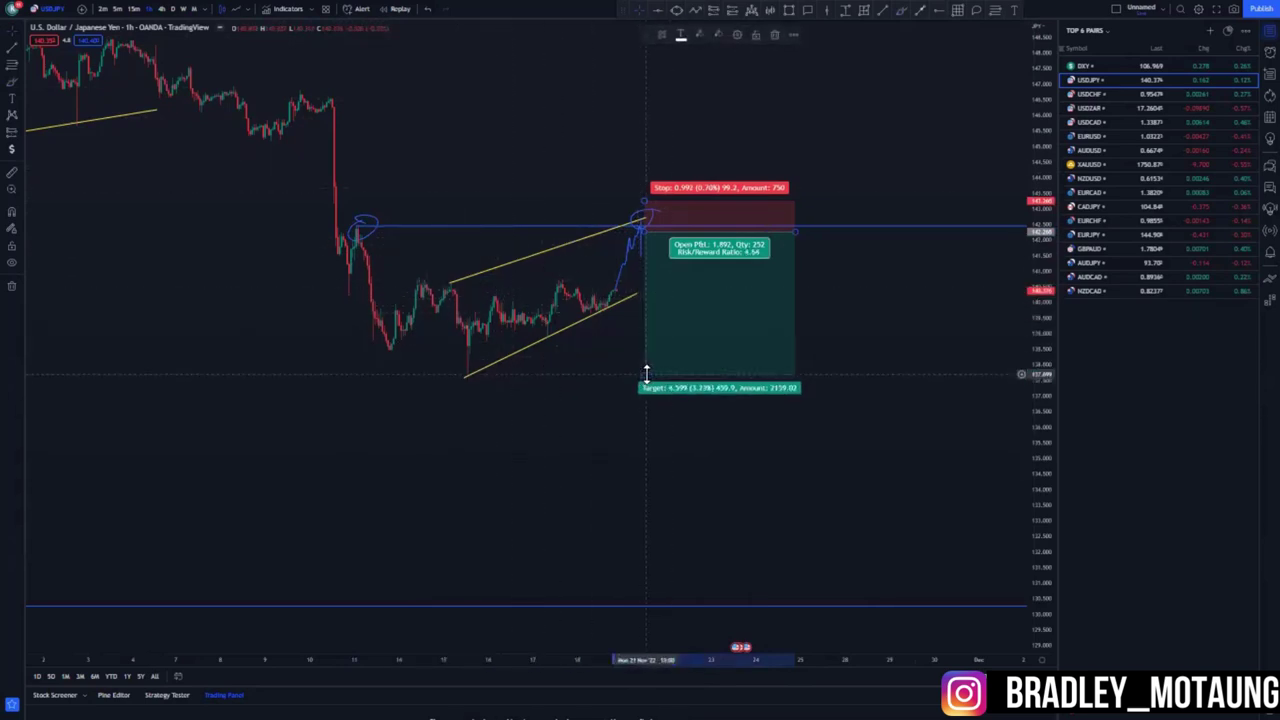
drag(644, 374, 476, 419)
scroll(475, 418, down, 6)
drag(419, 228, 435, 326)
scroll(435, 326, down, 4)
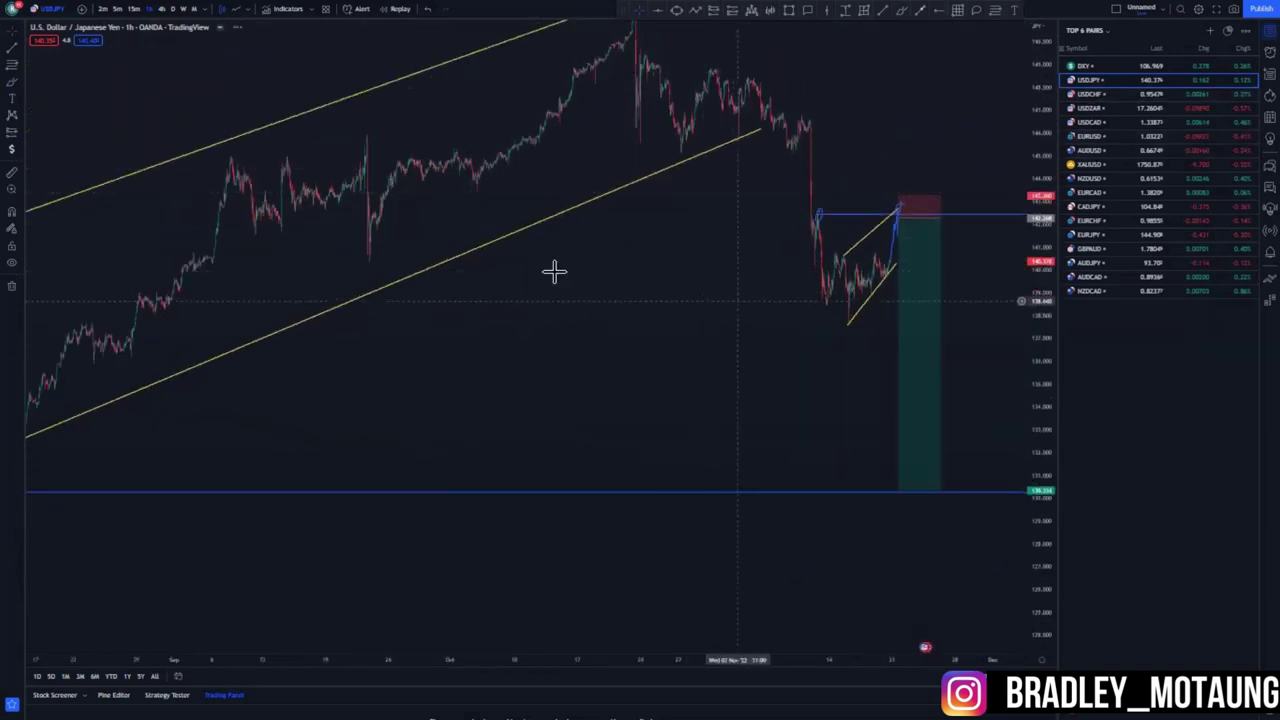
Brush a small pullback and a circled consolidation at about 141.3, just below the short position's entry
drag(858, 314, 614, 280)
scroll(590, 283, down, 3)
scroll(686, 296, up, 2)
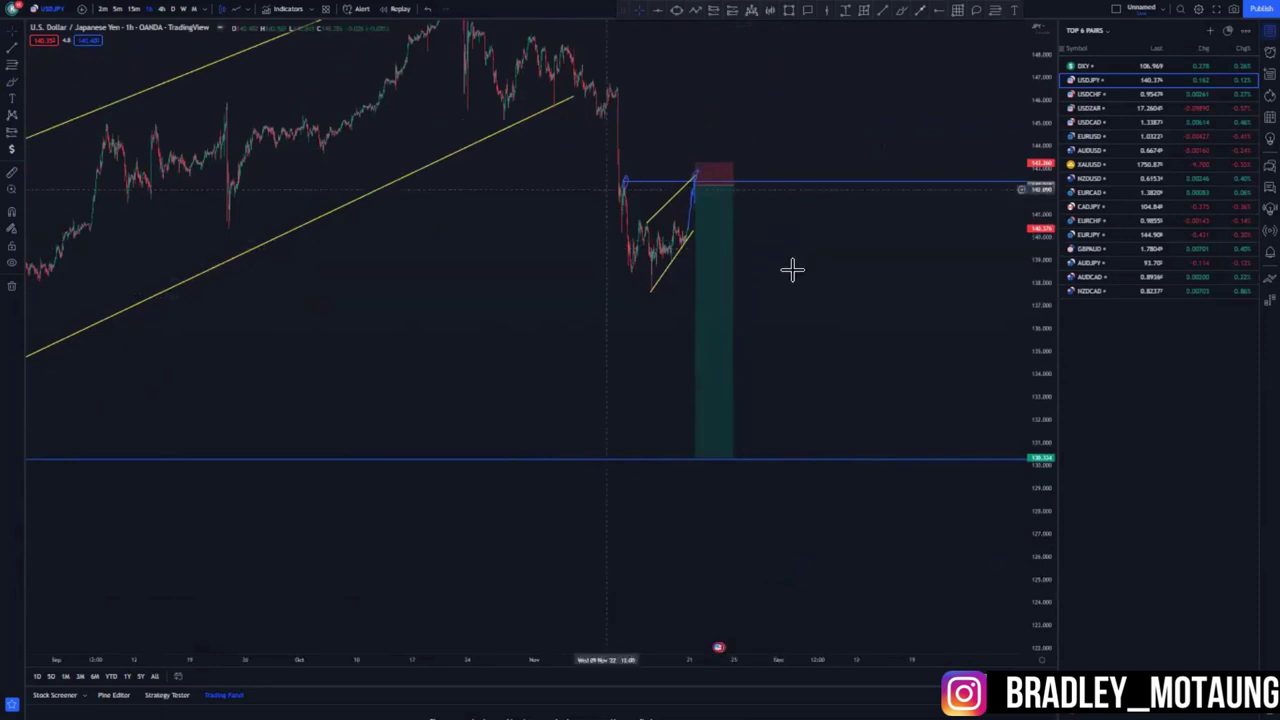
mouse_move(543, 300)
mouse_down()
mouse_move(664, 278)
mouse_move(471, 366)
mouse_up()
scroll(645, 350, up, 4)
click(902, 11)
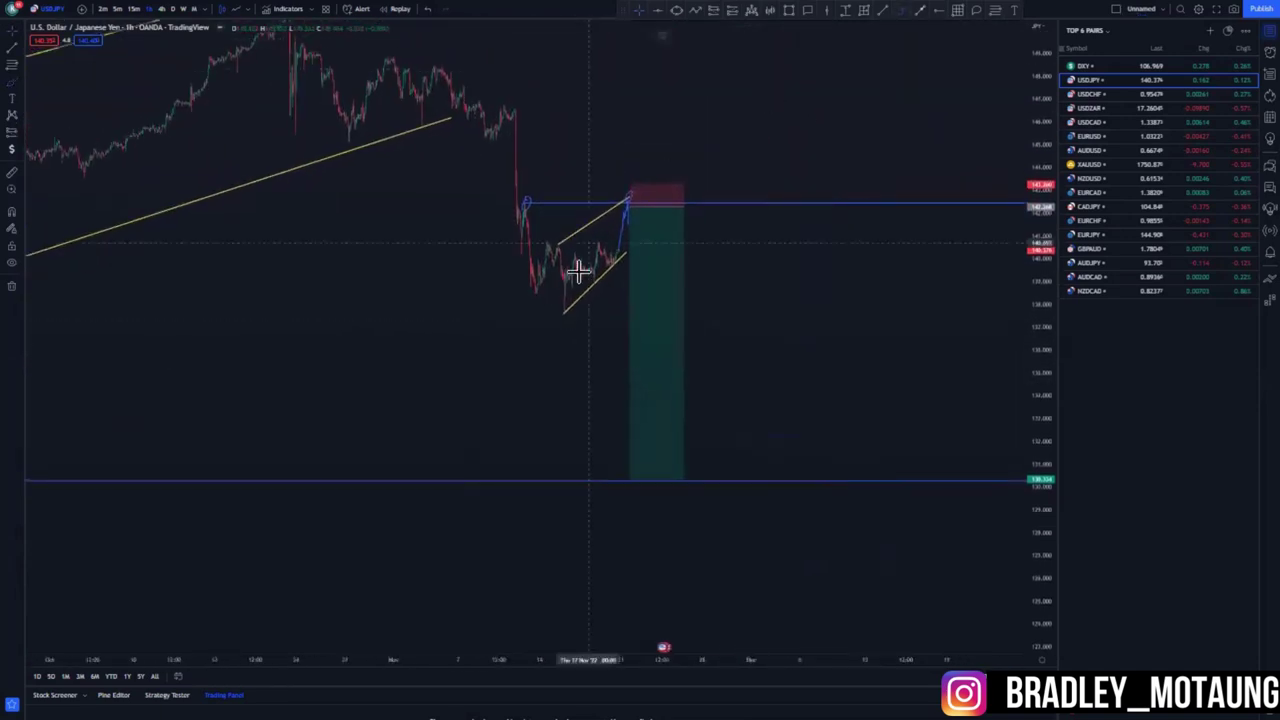
click(626, 205)
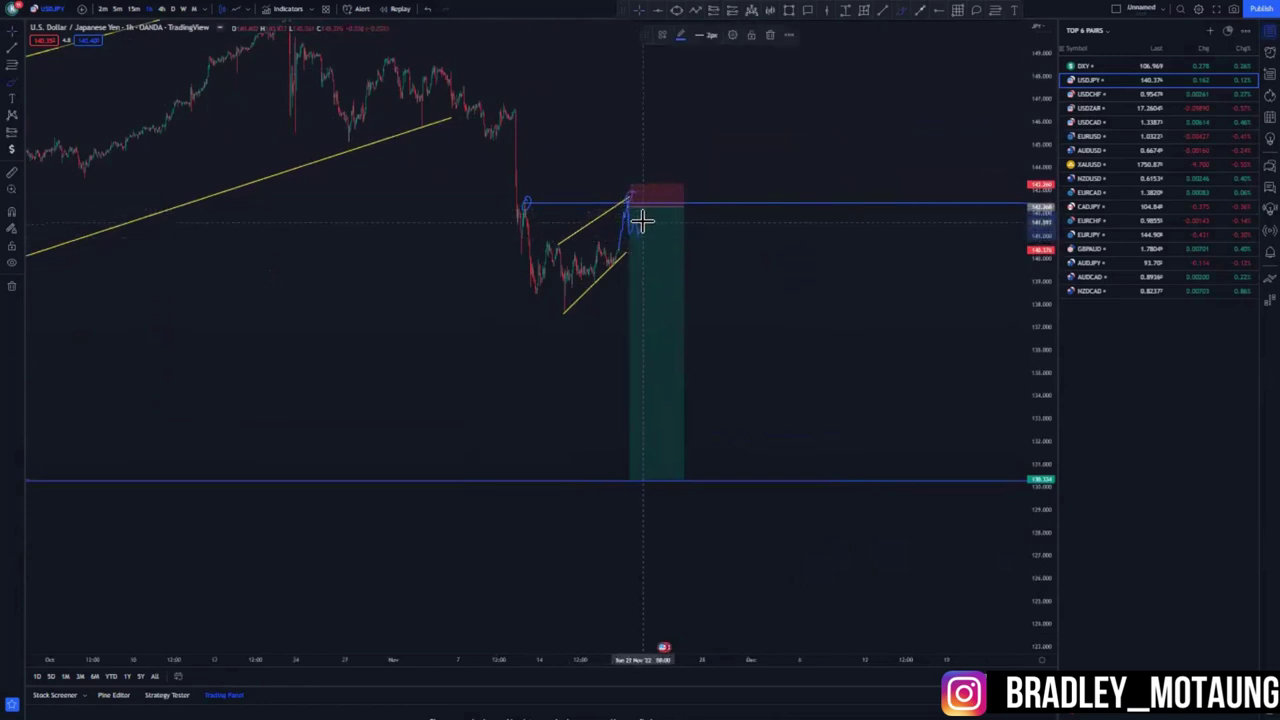
mouse_move(648, 220)
mouse_down()
mouse_move(624, 240)
mouse_move(630, 222)
mouse_up()
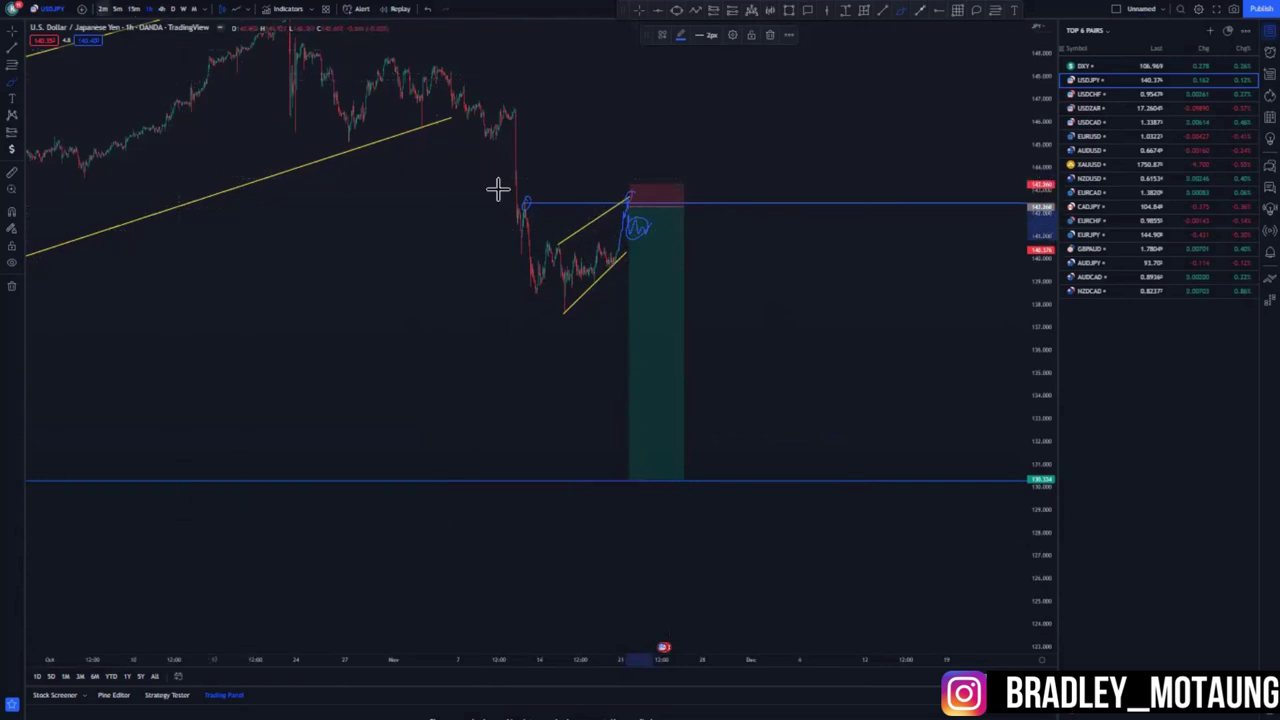
Brush circles around the October peak and sharp drop at the rising channel's upper line, and remove them
scroll(740, 245, down, 5)
drag(1036, 102, 1032, 254)
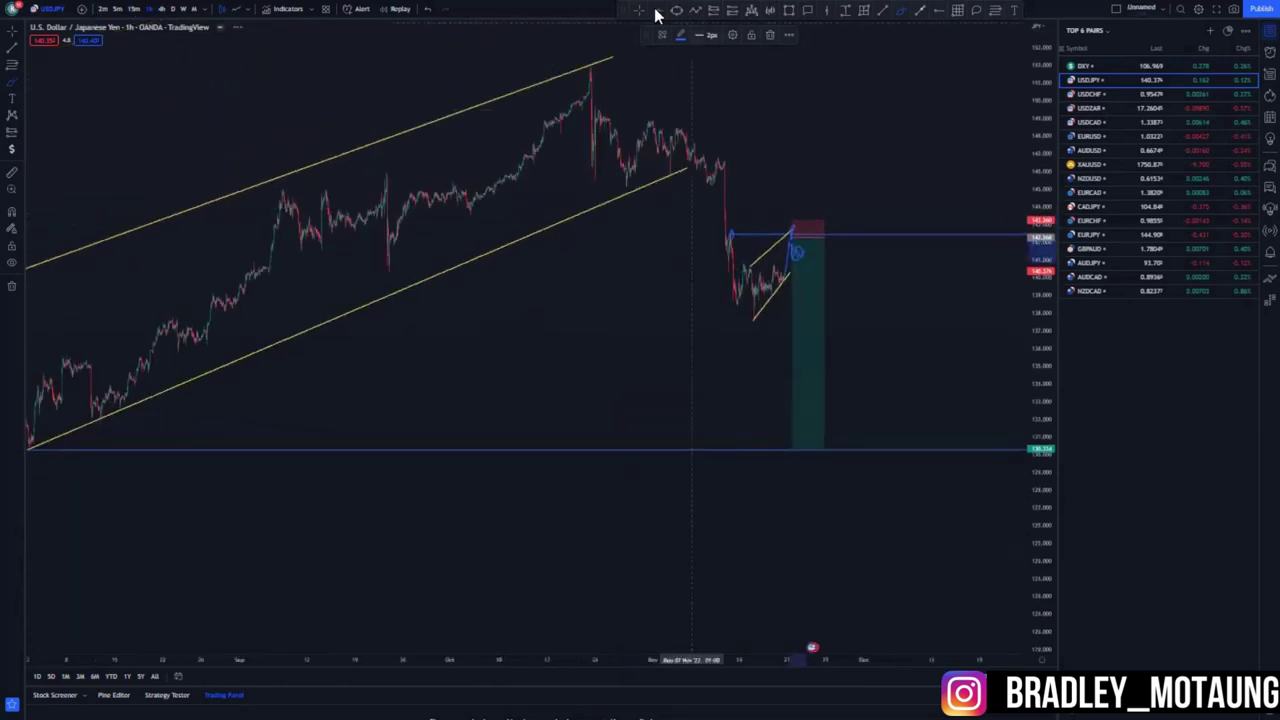
drag(597, 343, 703, 398)
scroll(940, 428, up, 3)
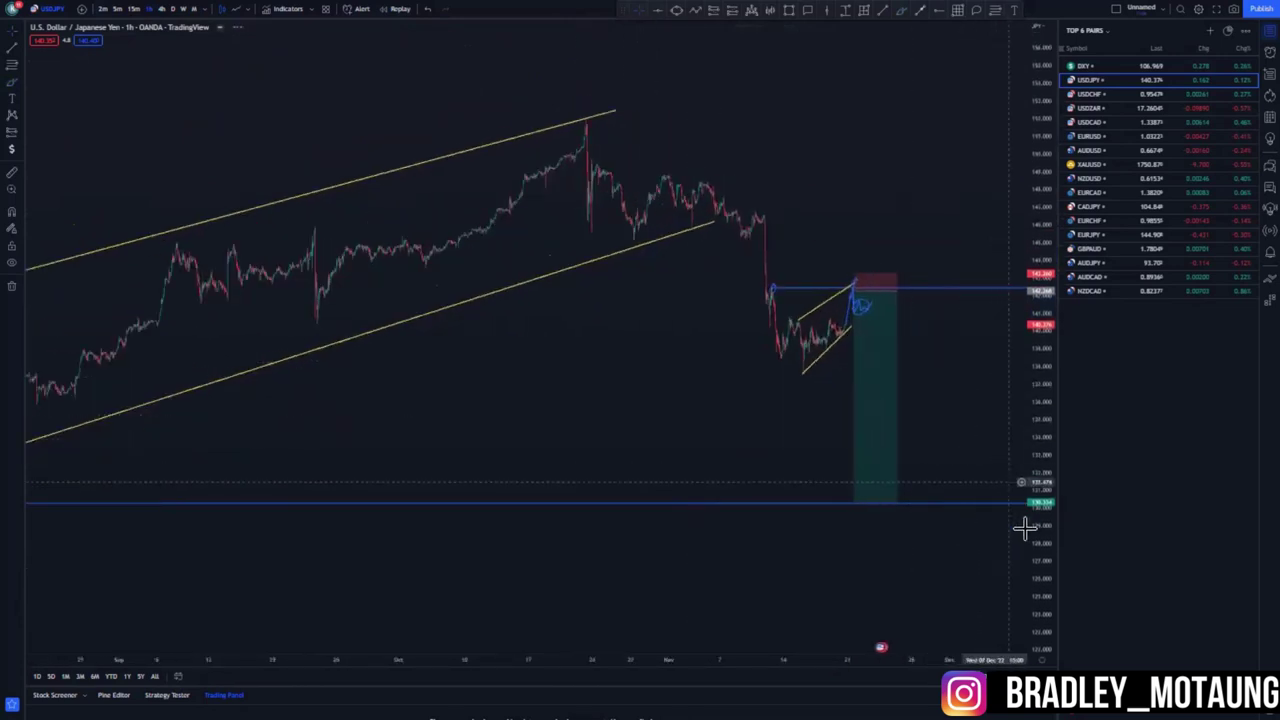
drag(1042, 421, 1041, 240)
drag(558, 422, 642, 536)
scroll(683, 551, up, 5)
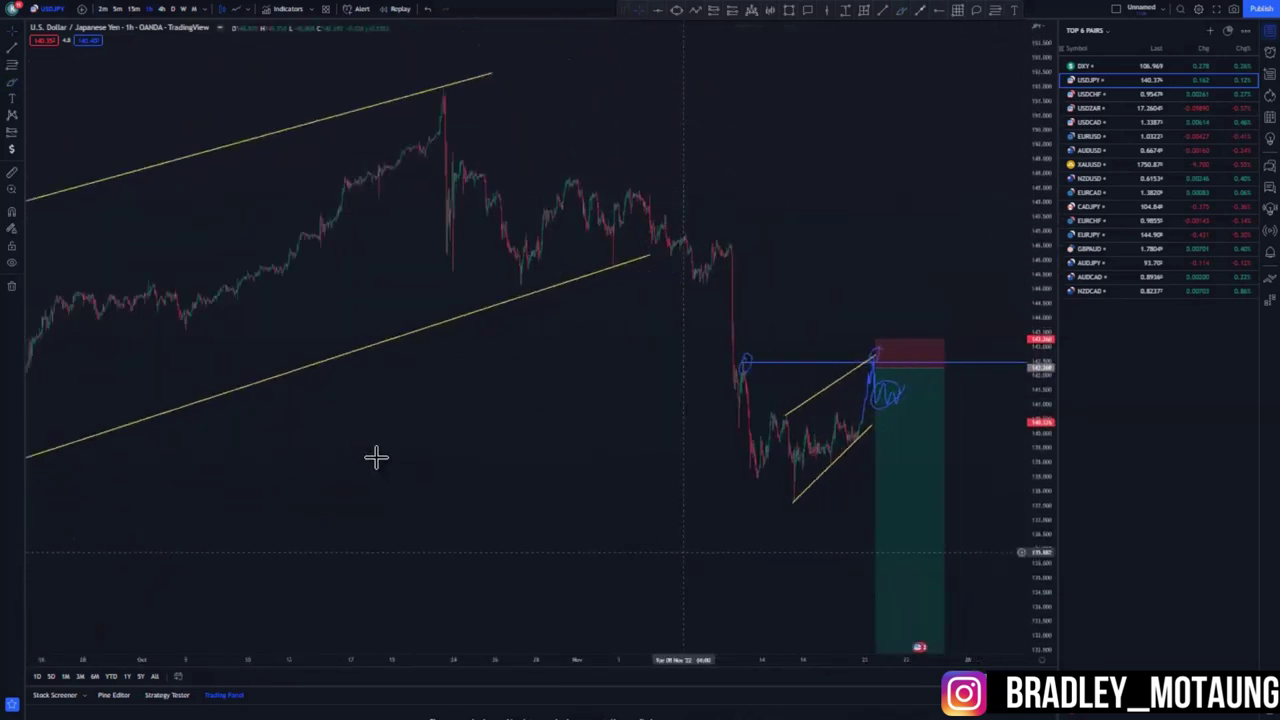
drag(376, 457, 416, 456)
scroll(686, 472, up, 3)
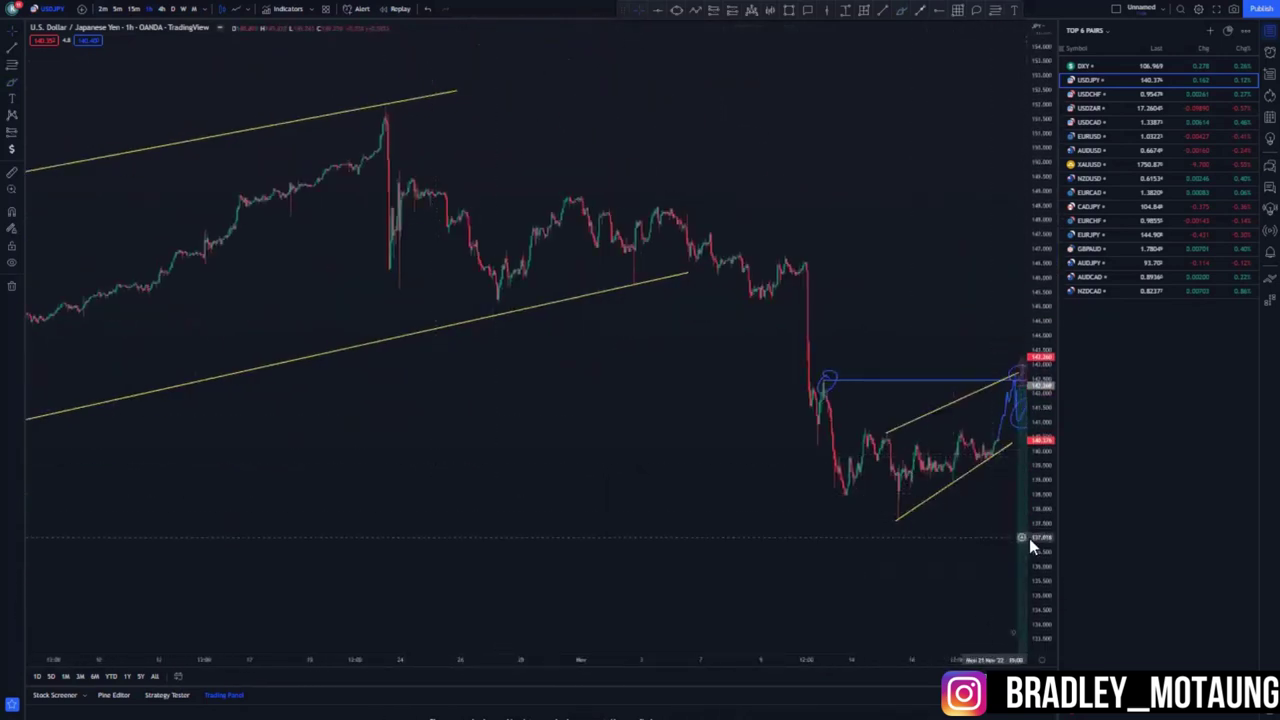
drag(1036, 540, 1036, 498)
drag(536, 386, 533, 425)
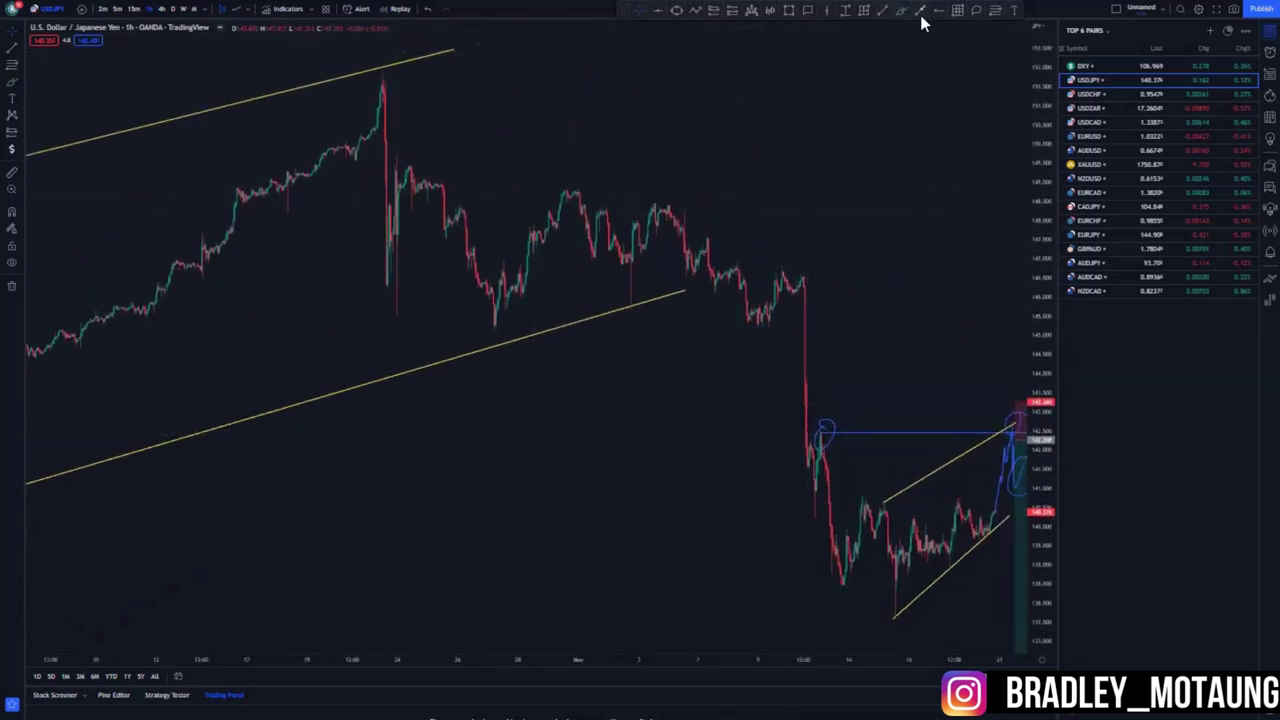
mouse_move(418, 68)
mouse_down()
mouse_move(306, 237)
mouse_move(415, 35)
mouse_move(417, 300)
mouse_up()
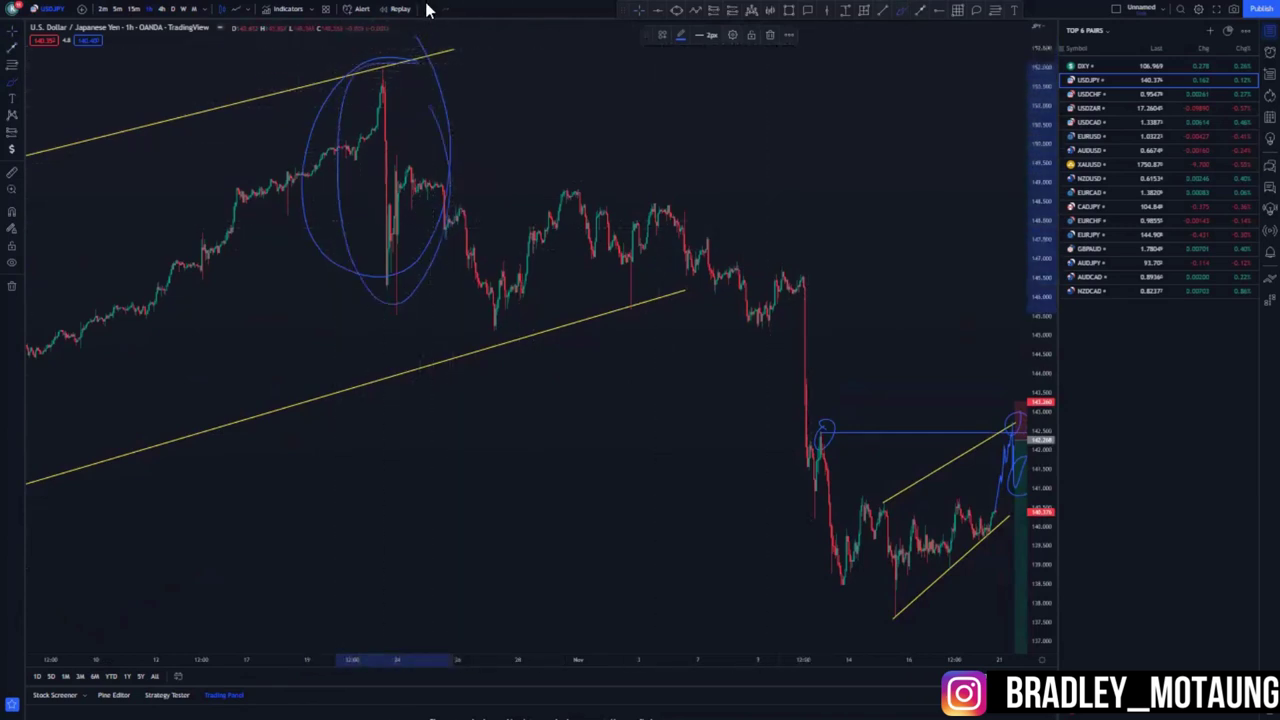
key(Delete)
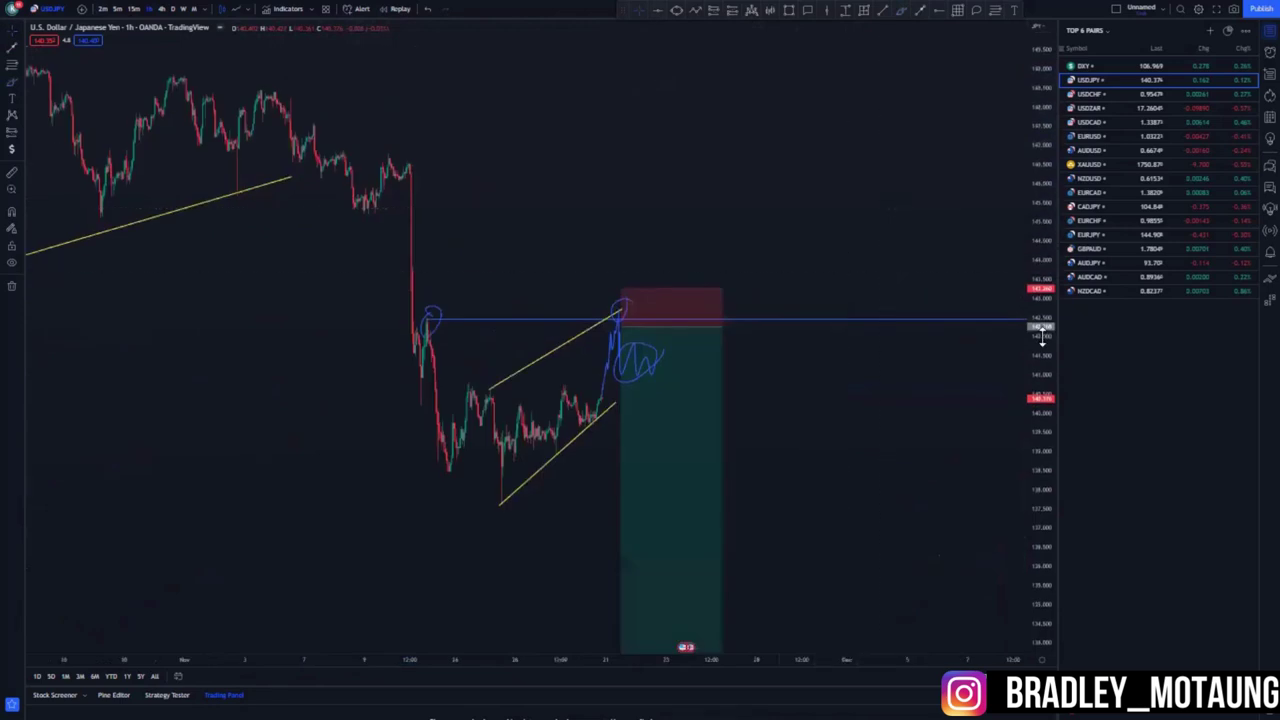
drag(1042, 339, 1042, 450)
drag(794, 494, 829, 402)
drag(386, 658, 606, 662)
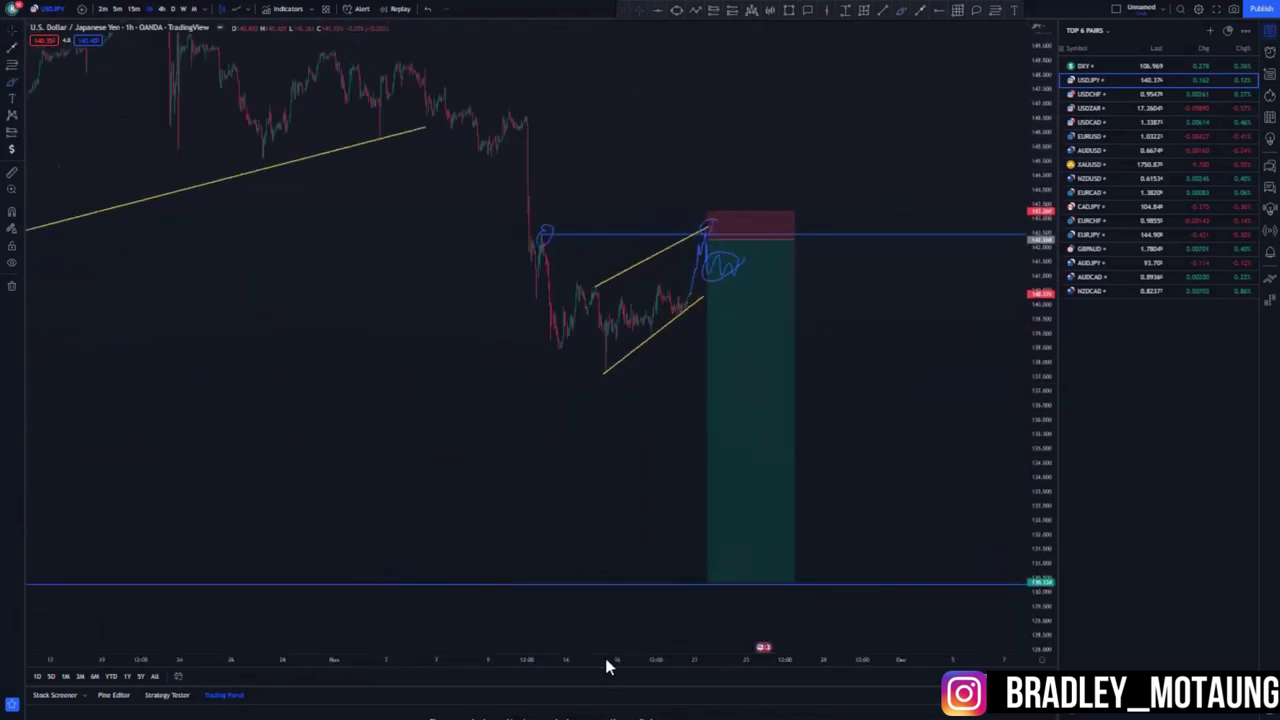
scroll(651, 383, down, 2)
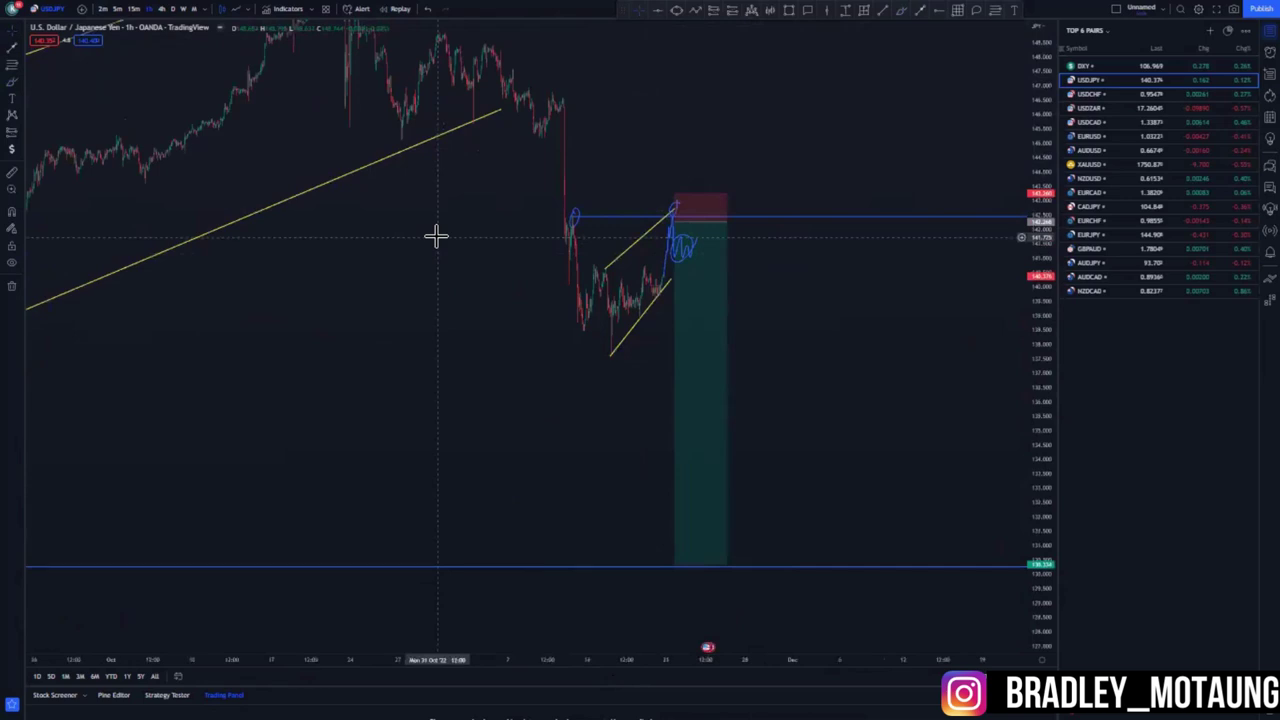
Switch the chart to USDCHF and remove its existing drawing
click(1125, 93)
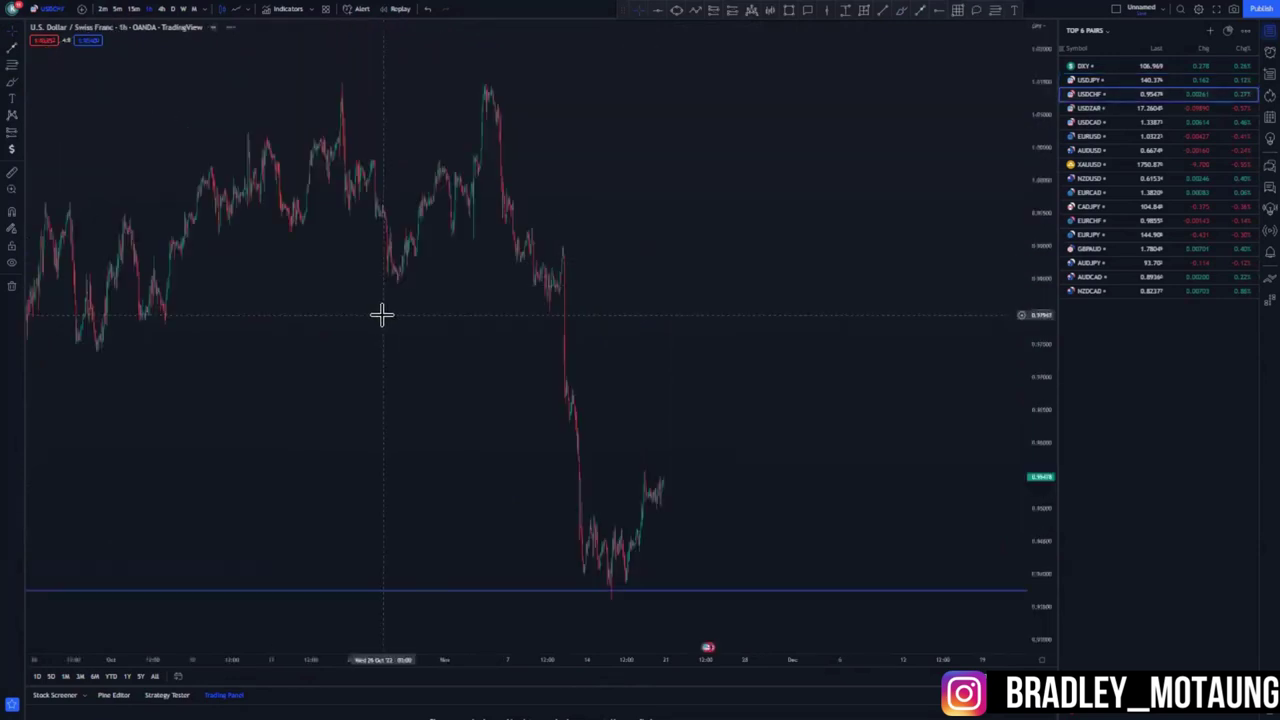
drag(289, 323, 430, 231)
click(12, 286)
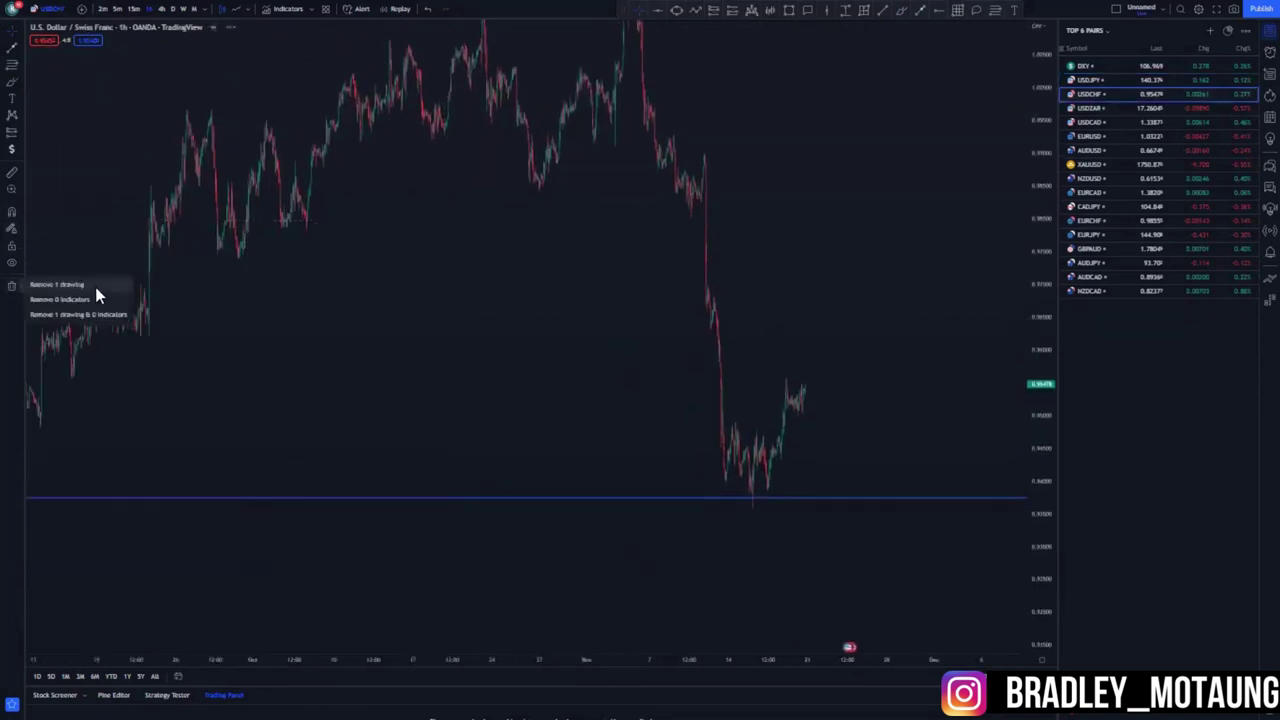
click(92, 283)
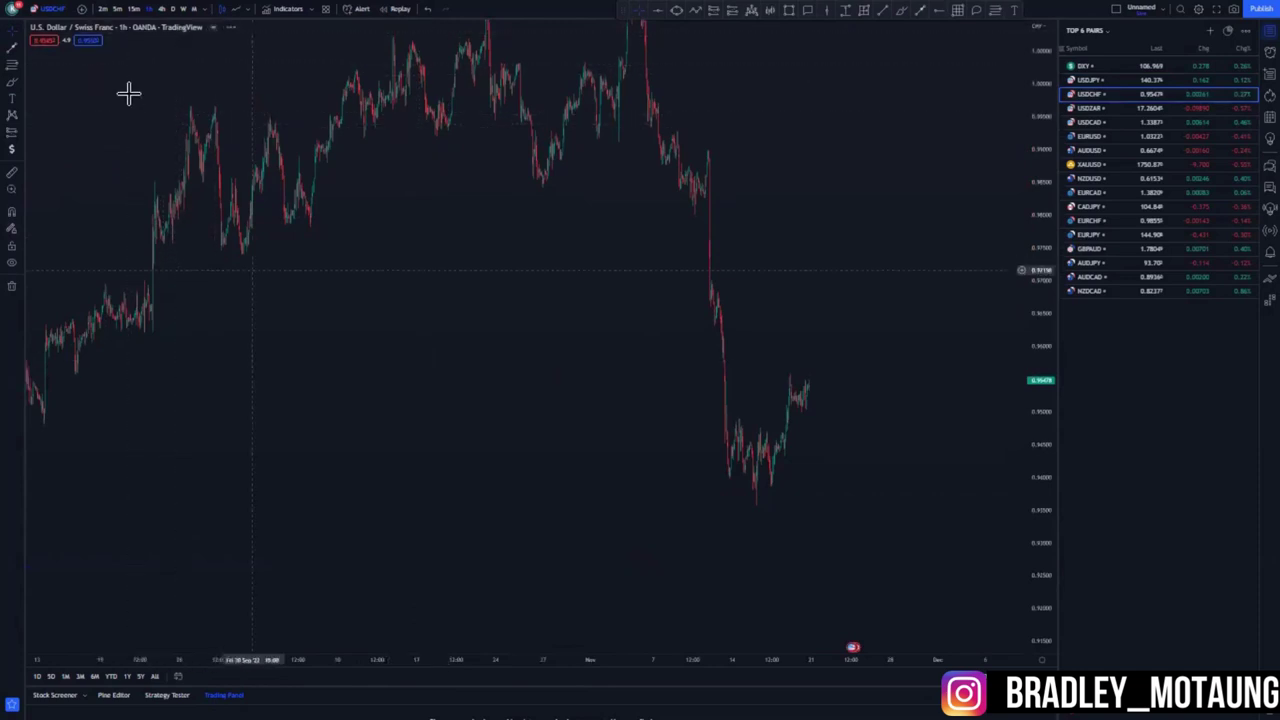
On the weekly timeframe, place horizontal rays at the early 2021 low, about 0.876, and the late 2019 high, about 1.003
click(180, 8)
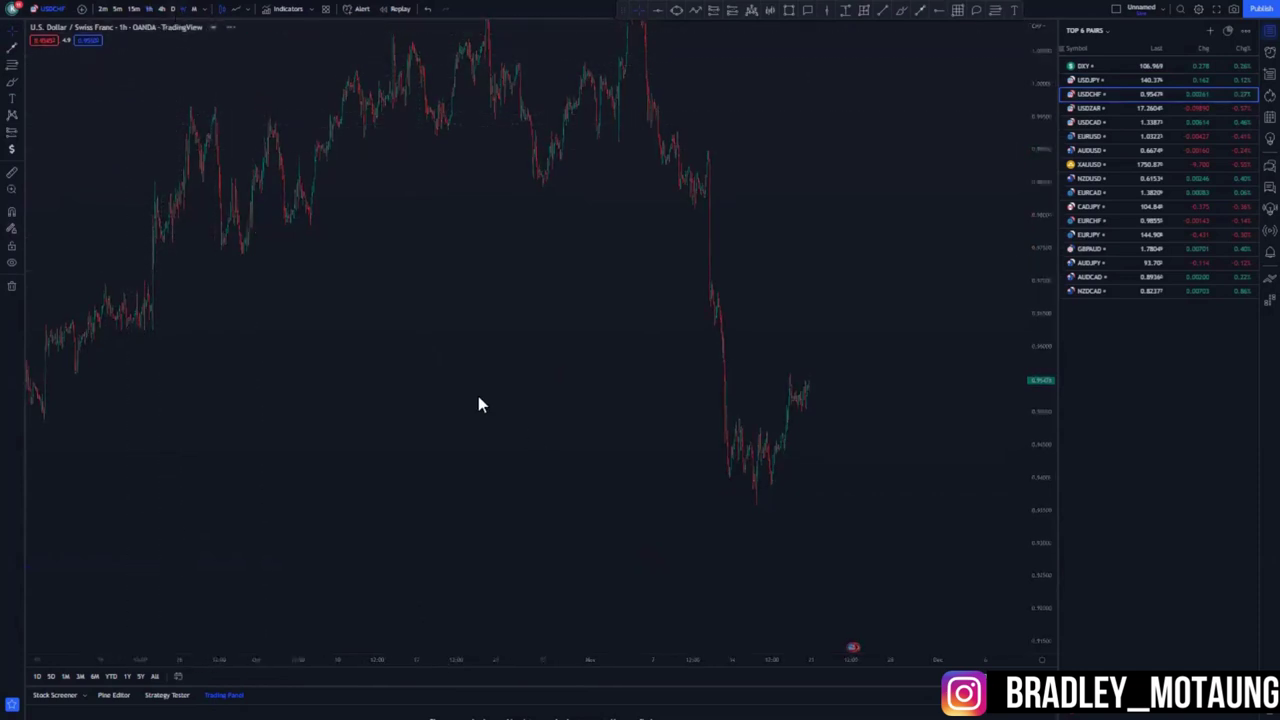
drag(1037, 221, 1010, 630)
scroll(765, 545, up, 3)
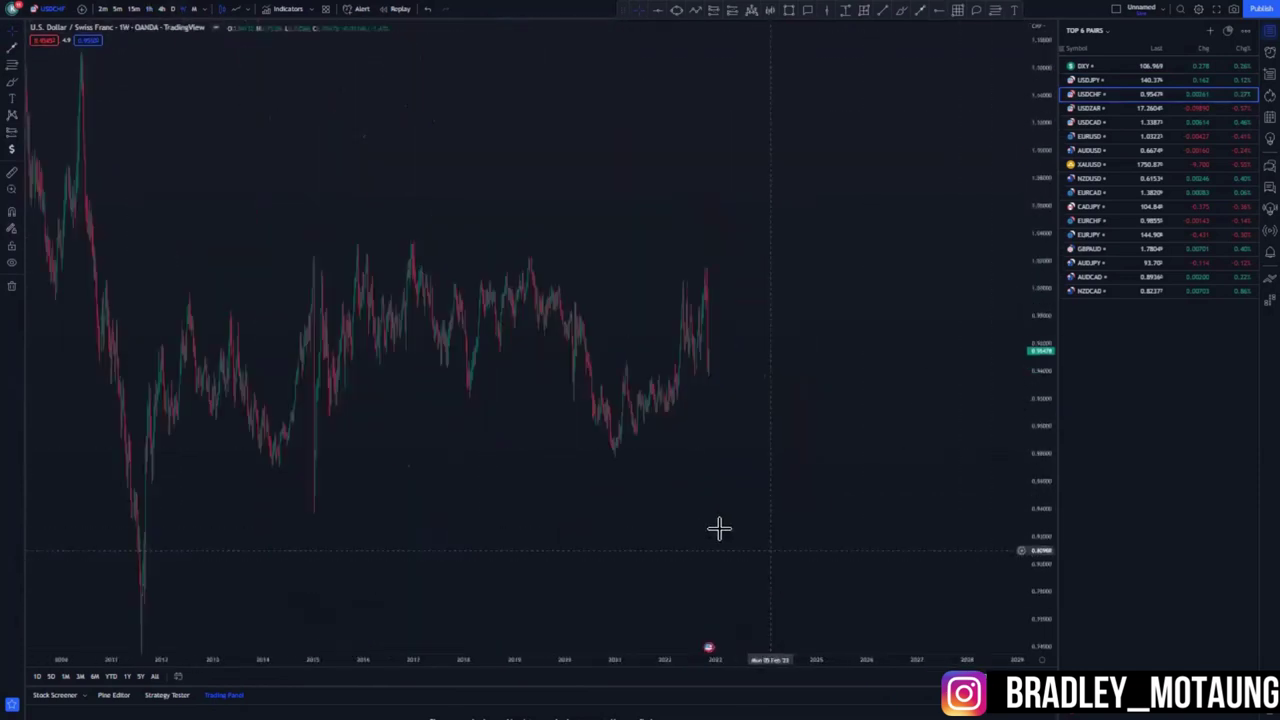
drag(708, 490, 852, 420)
scroll(828, 460, up, 5)
scroll(828, 463, up, 5)
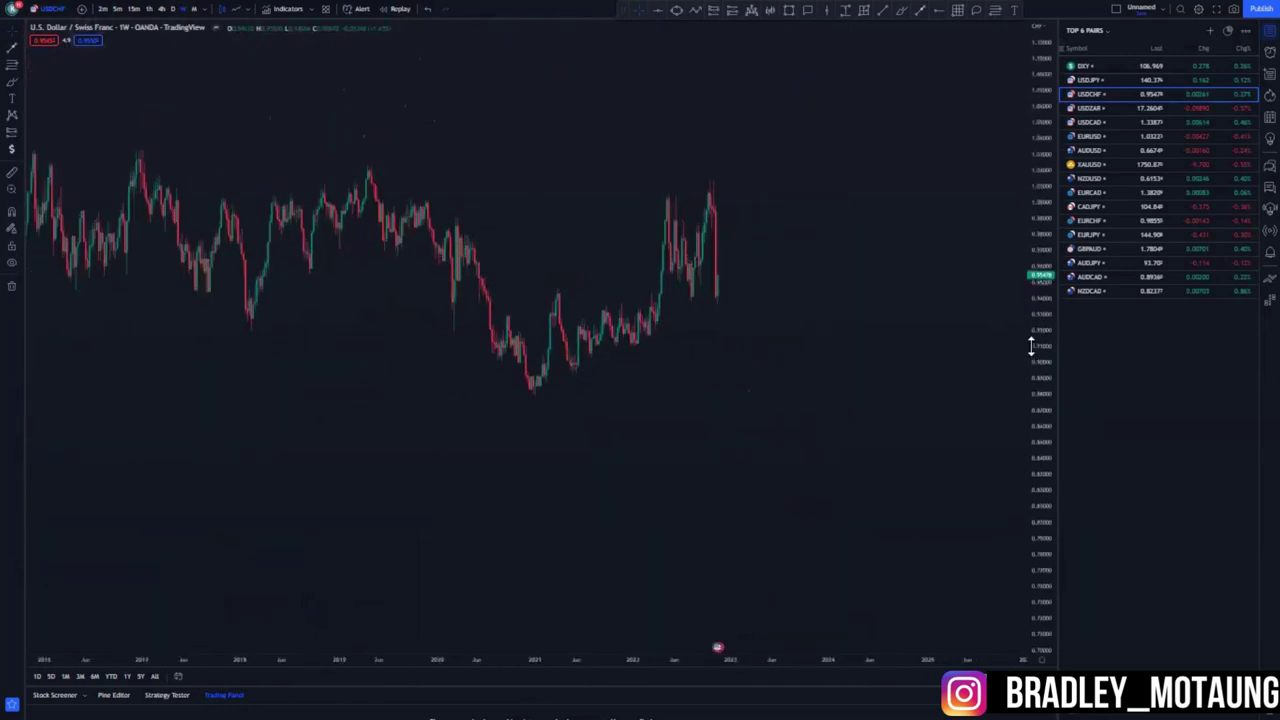
click(937, 12)
click(430, 487)
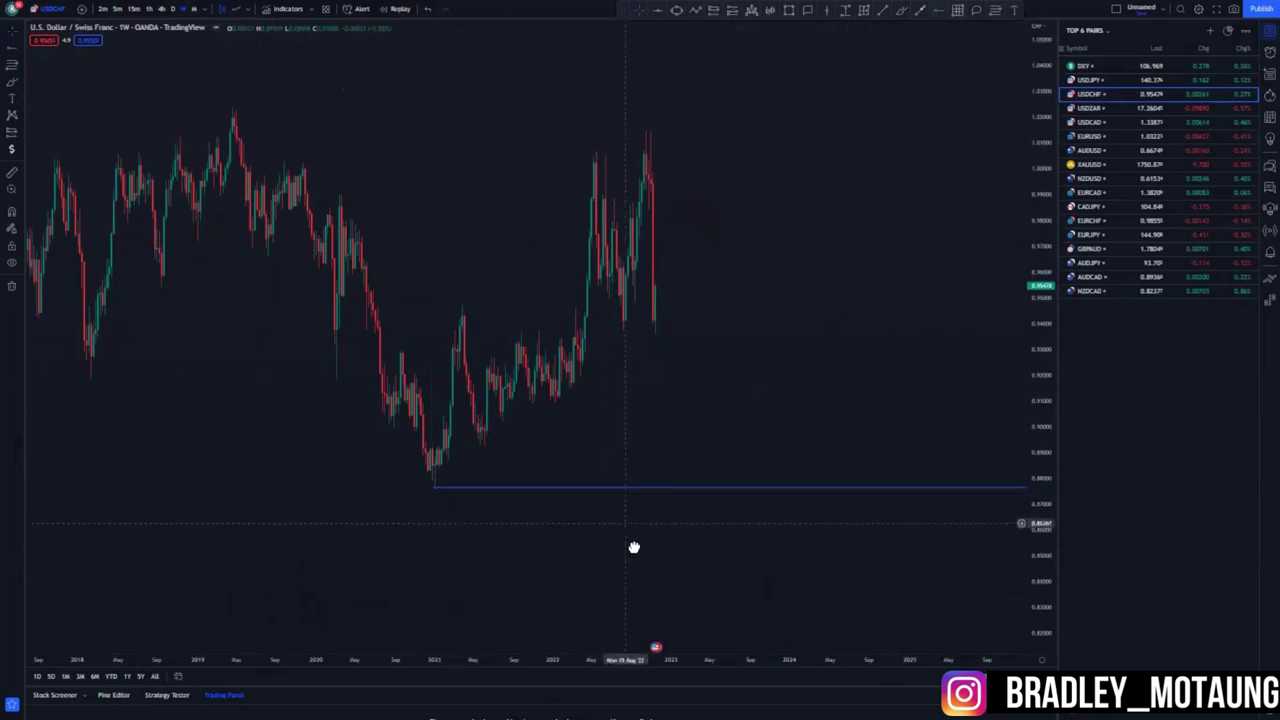
click(308, 178)
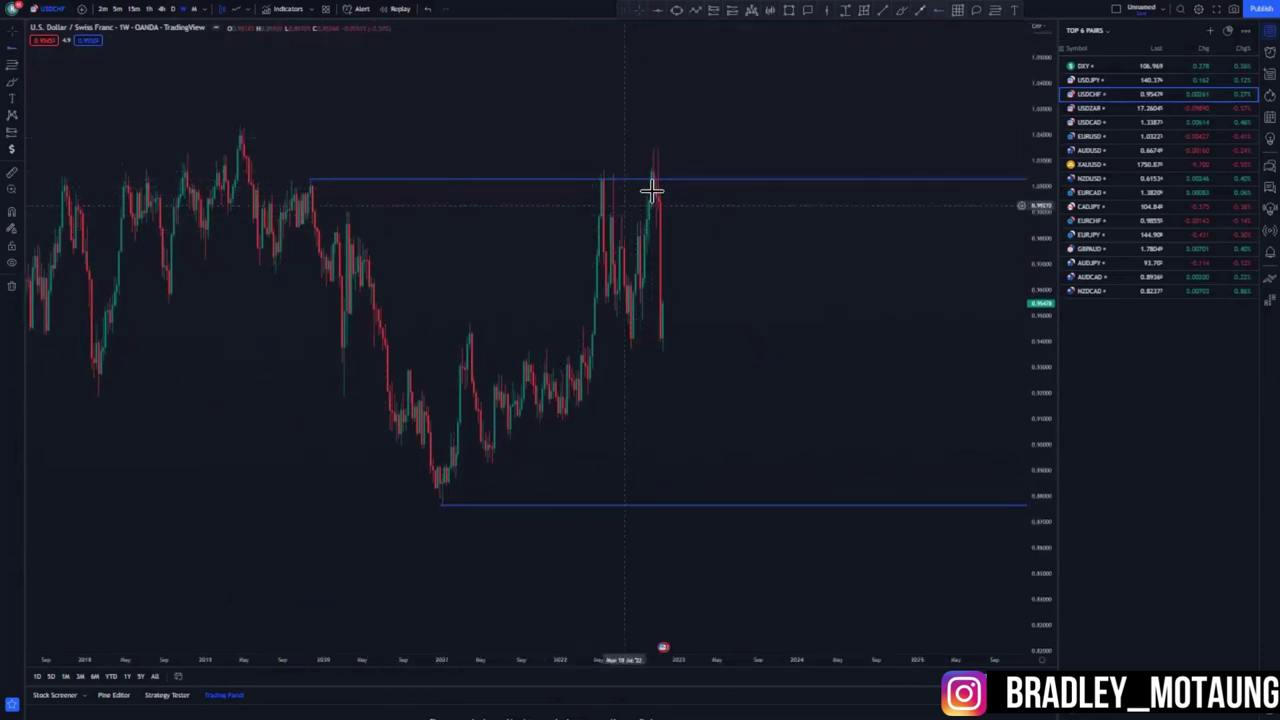
On the daily timeframe, place a horizontal ray at the August 2022 low, about 0.935
scroll(584, 393, down, 1)
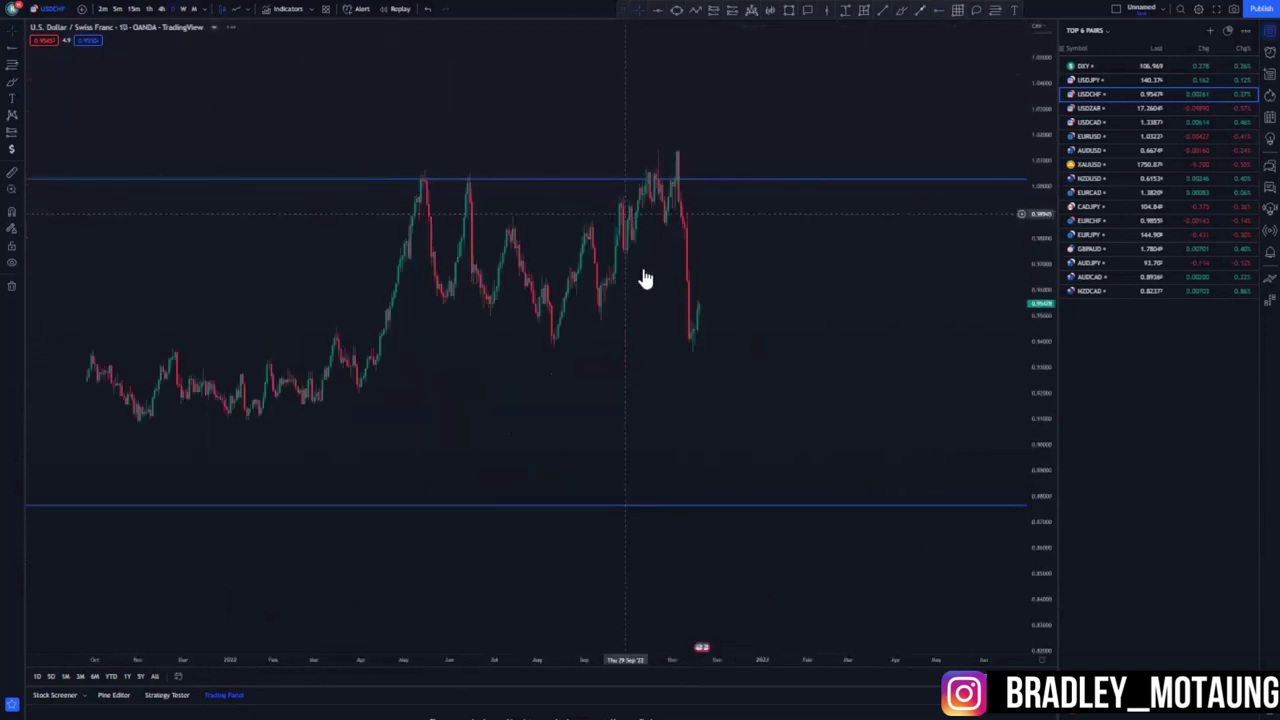
drag(646, 280, 779, 329)
drag(1043, 443, 929, 357)
scroll(929, 357, up, 2)
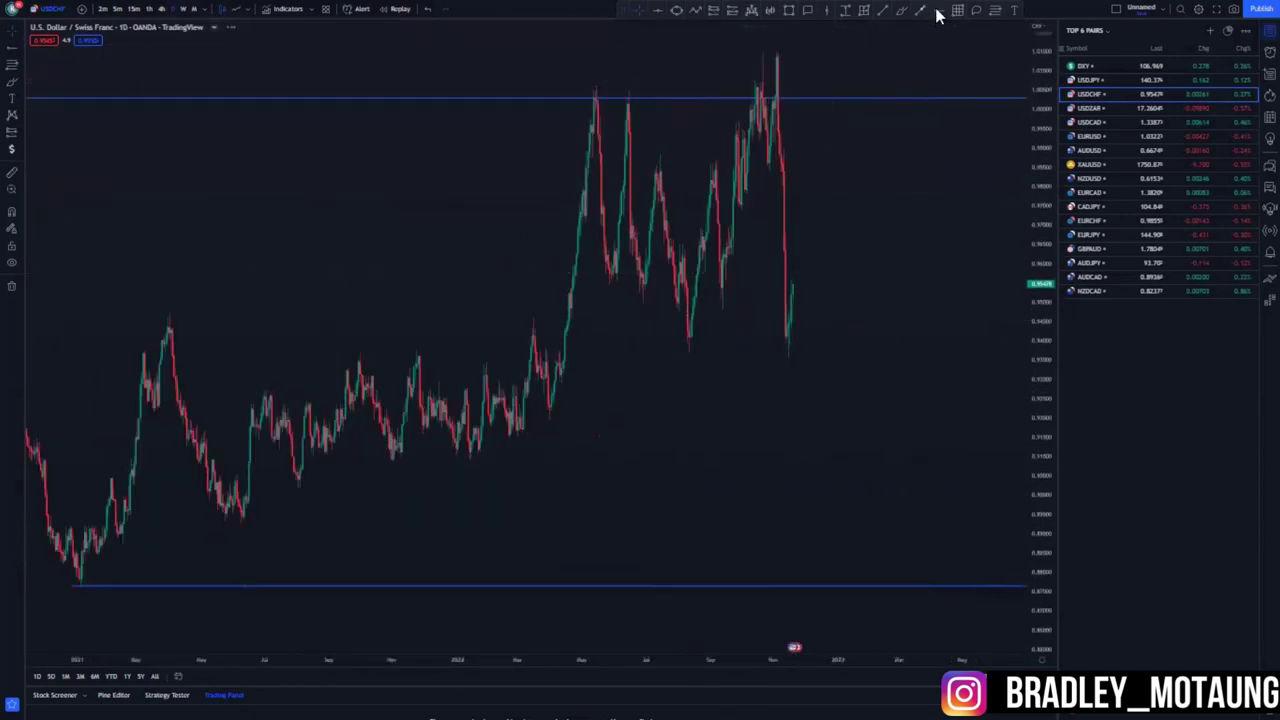
click(680, 350)
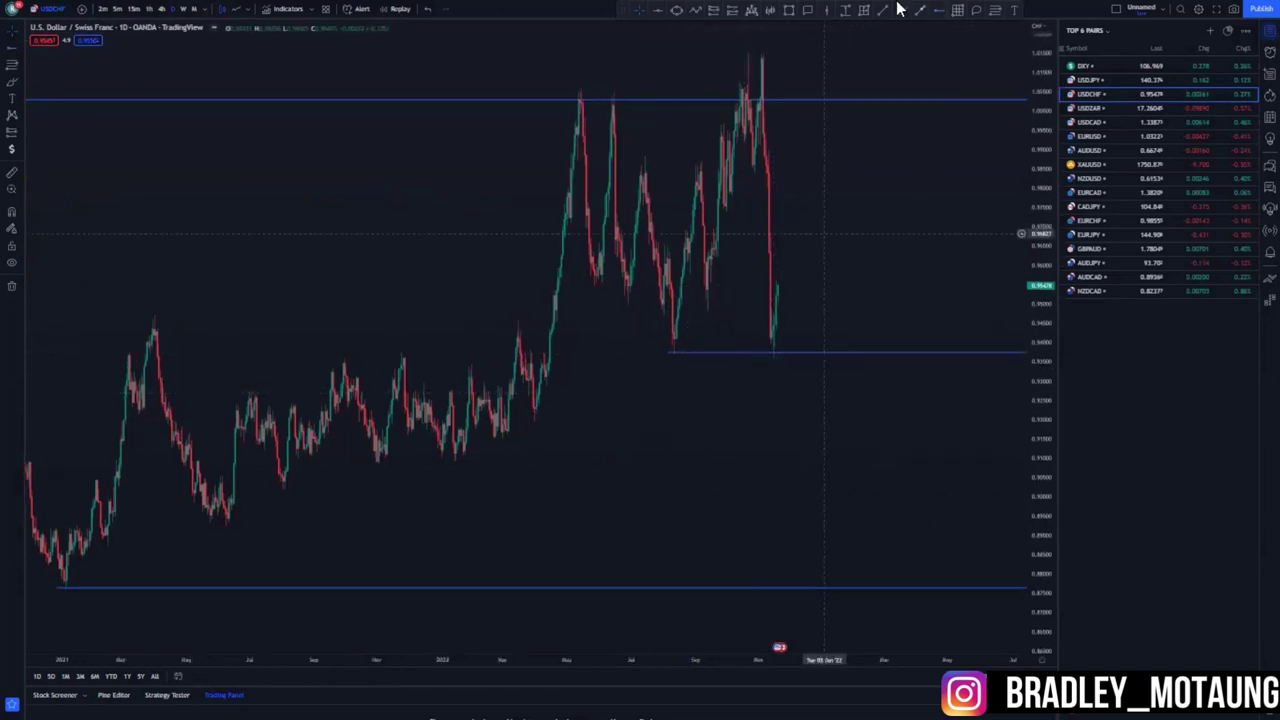
Brush circles around the August and November 2022 lows, sketch a projected rise to the upper ray, and undo these brush marks
drag(657, 347, 671, 333)
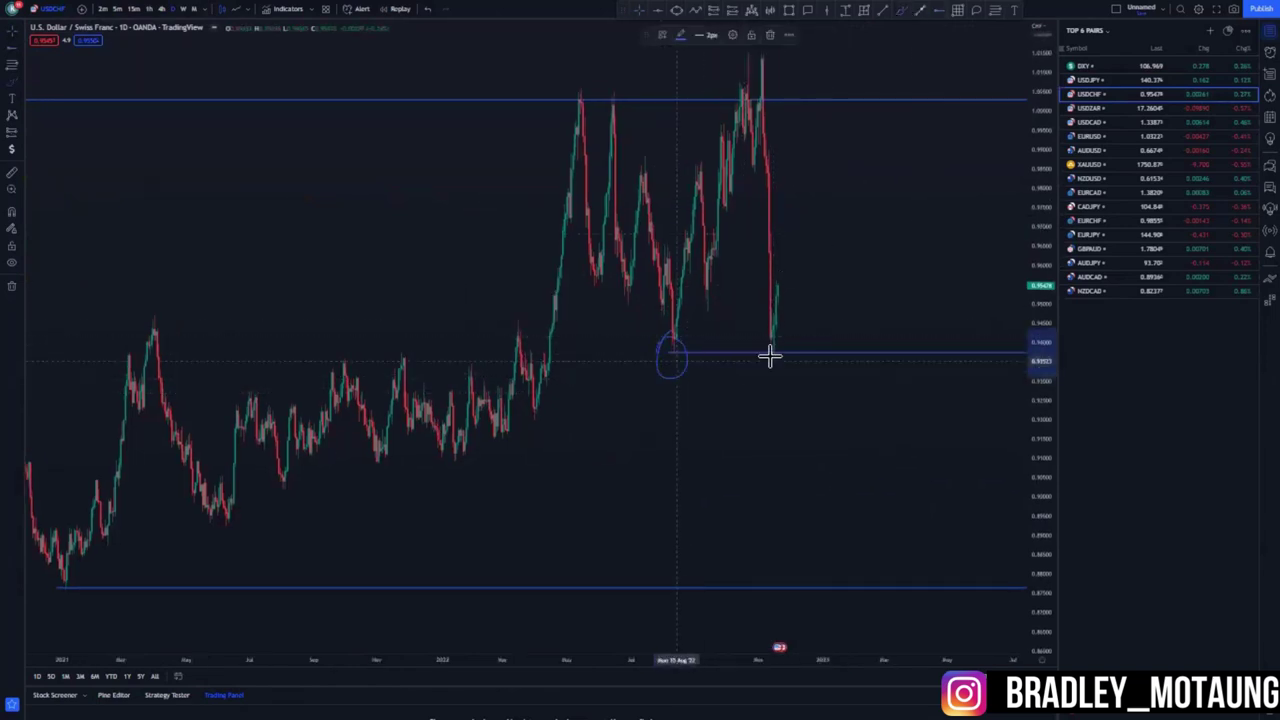
drag(766, 361, 848, 95)
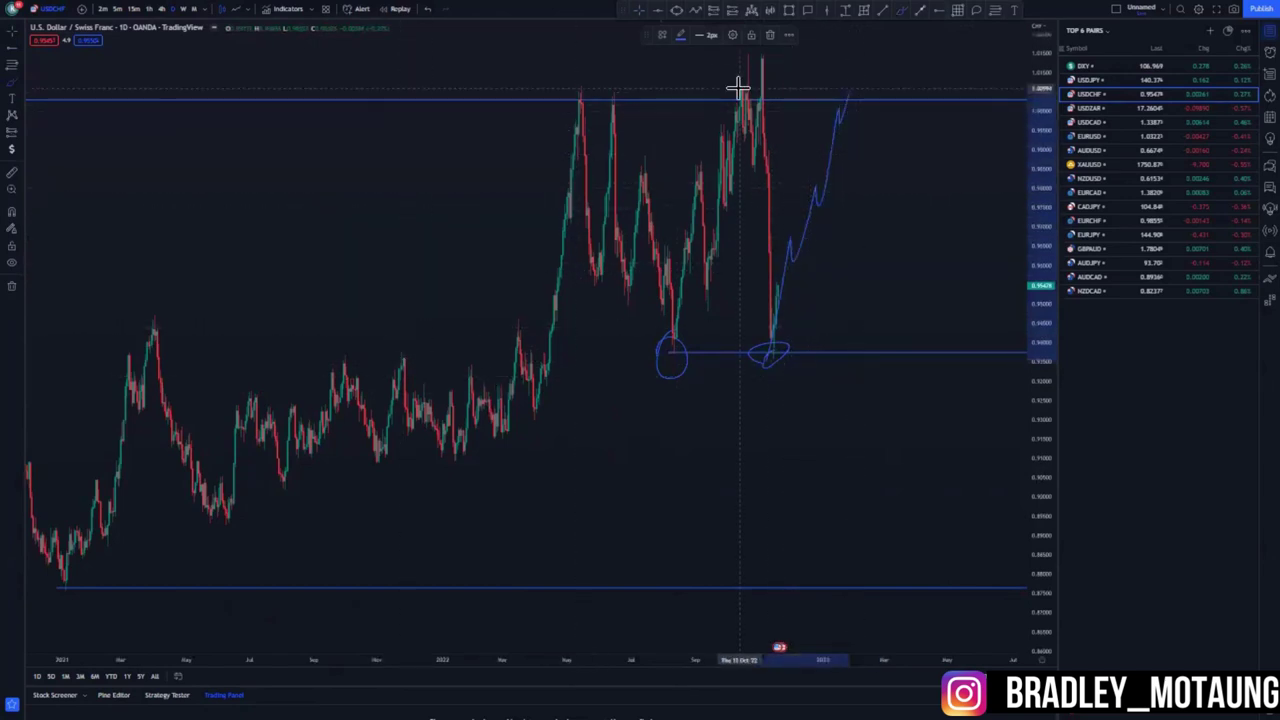
click(428, 10)
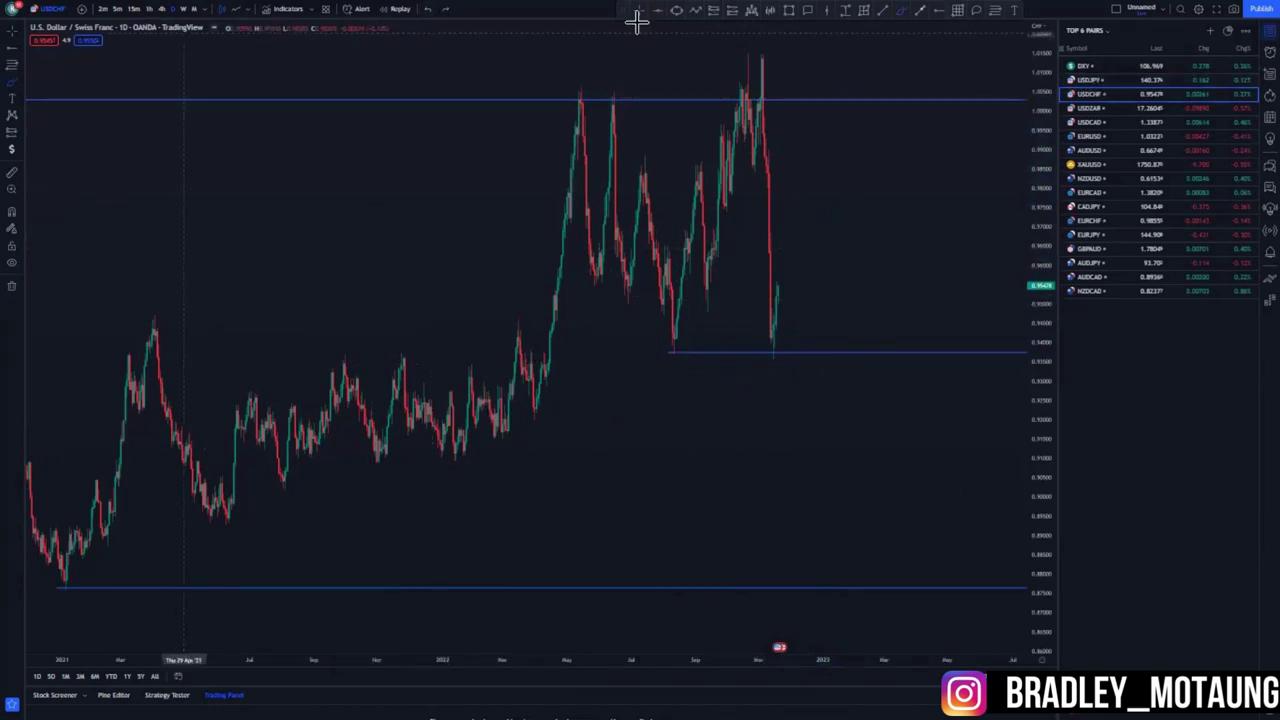
Draw a rising trend line from the July 2020 high, about 0.947, over the May 2022 peak to about 1.015
drag(541, 412, 554, 393)
scroll(546, 392, down, 2)
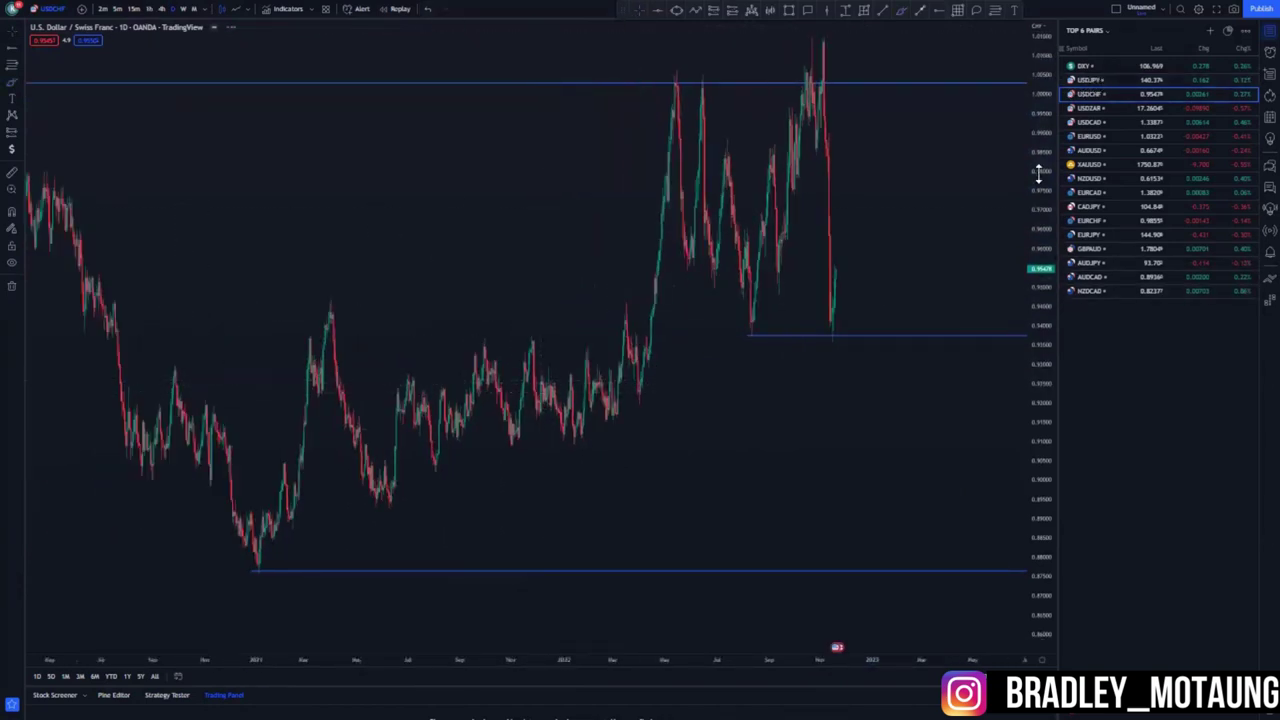
drag(1038, 174, 1038, 300)
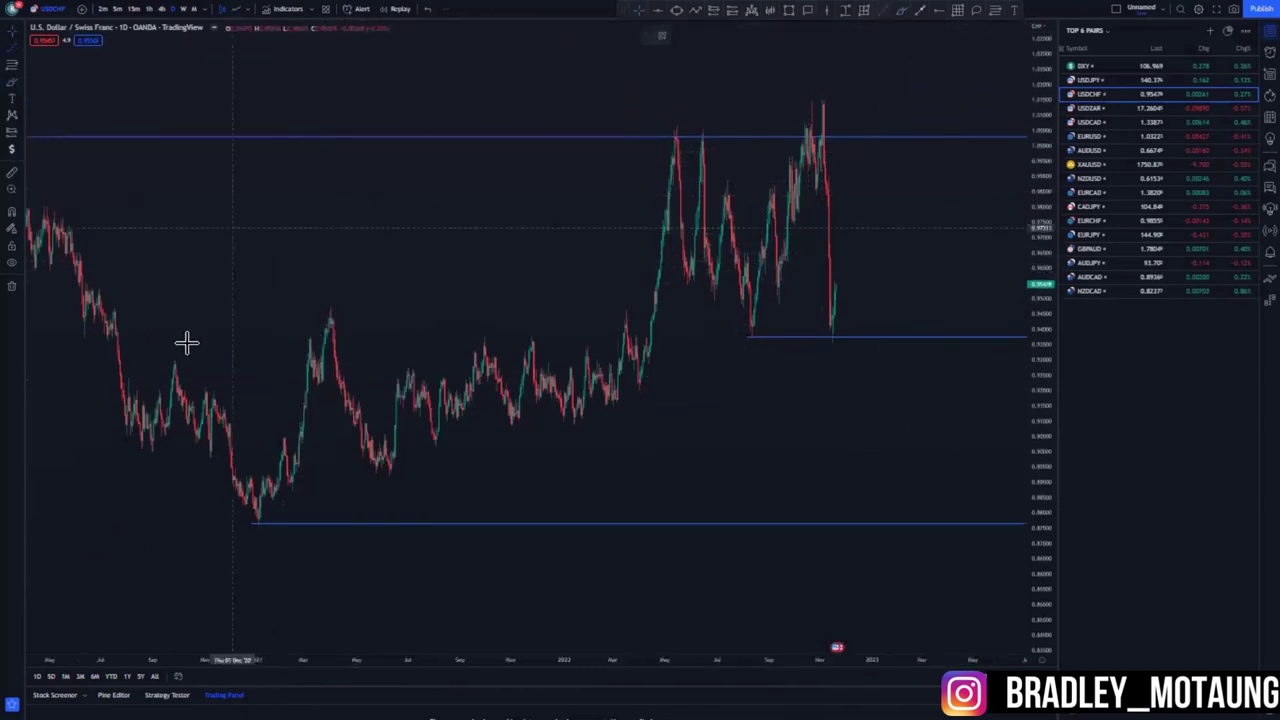
click(738, 106)
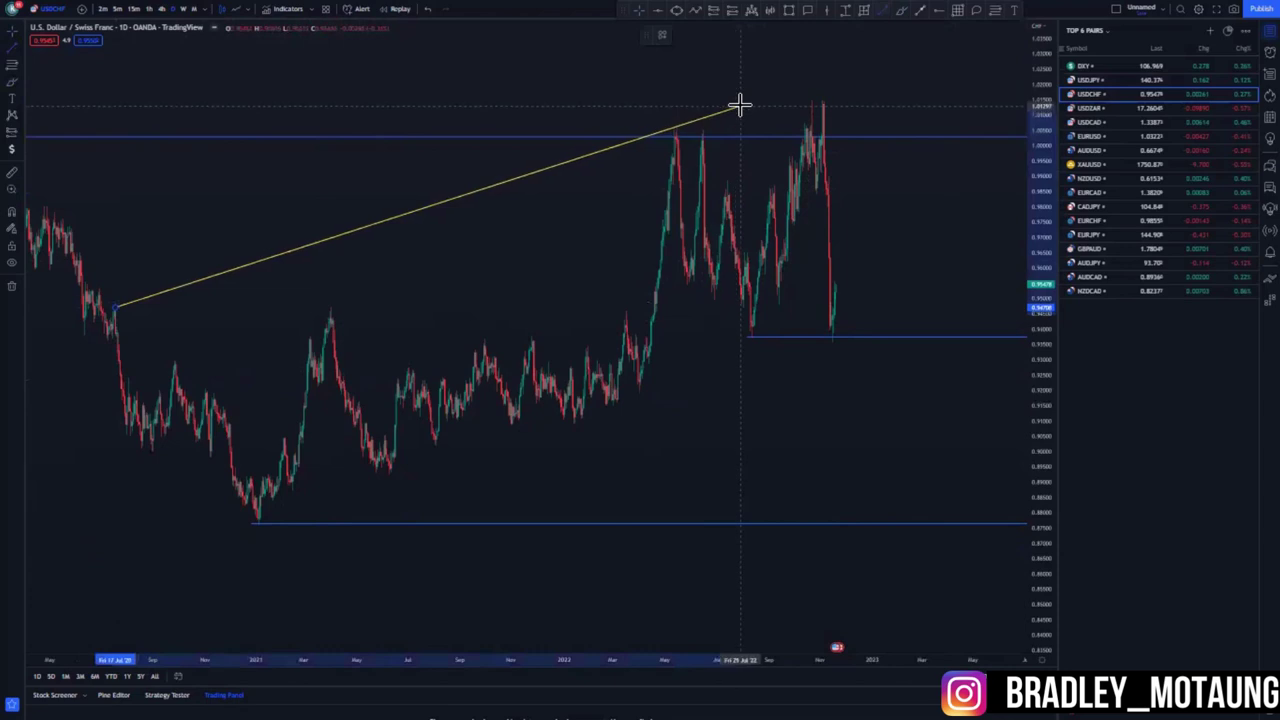
click(763, 100)
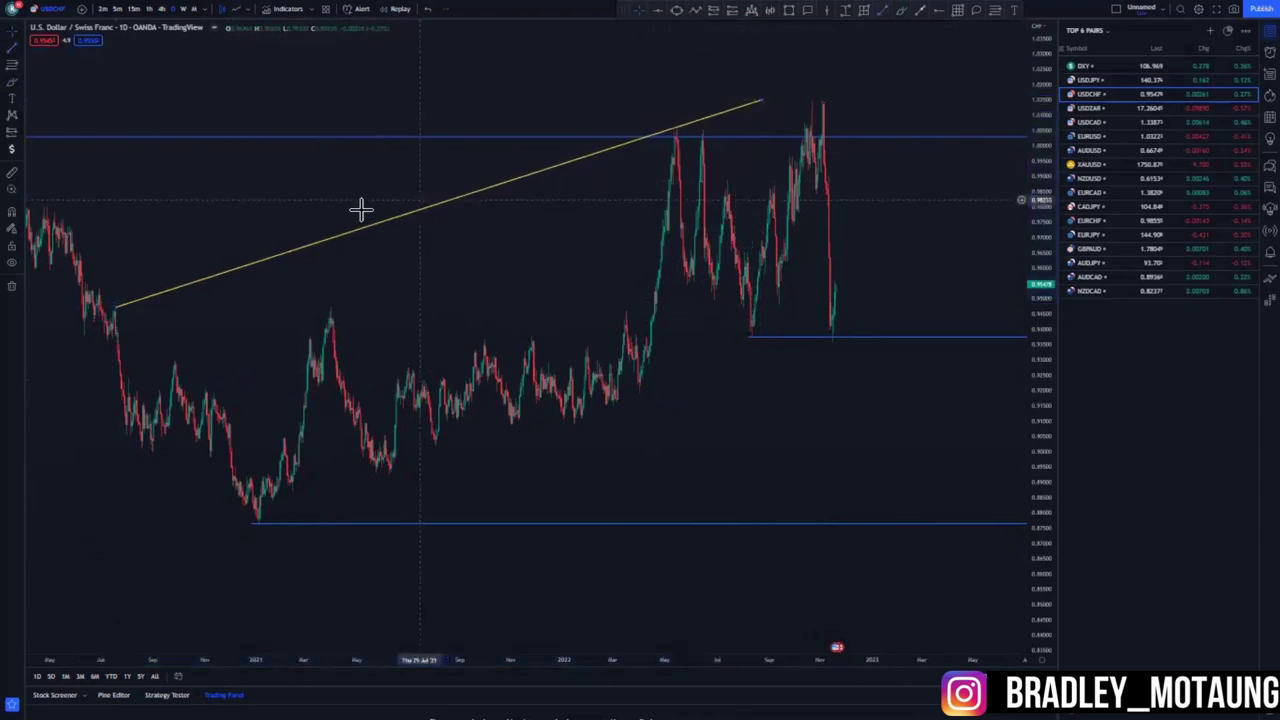
Draw a lower rising trend line from the January 2021 low along the 2021–2022 lows to about 0.934, completing the channel
click(888, 12)
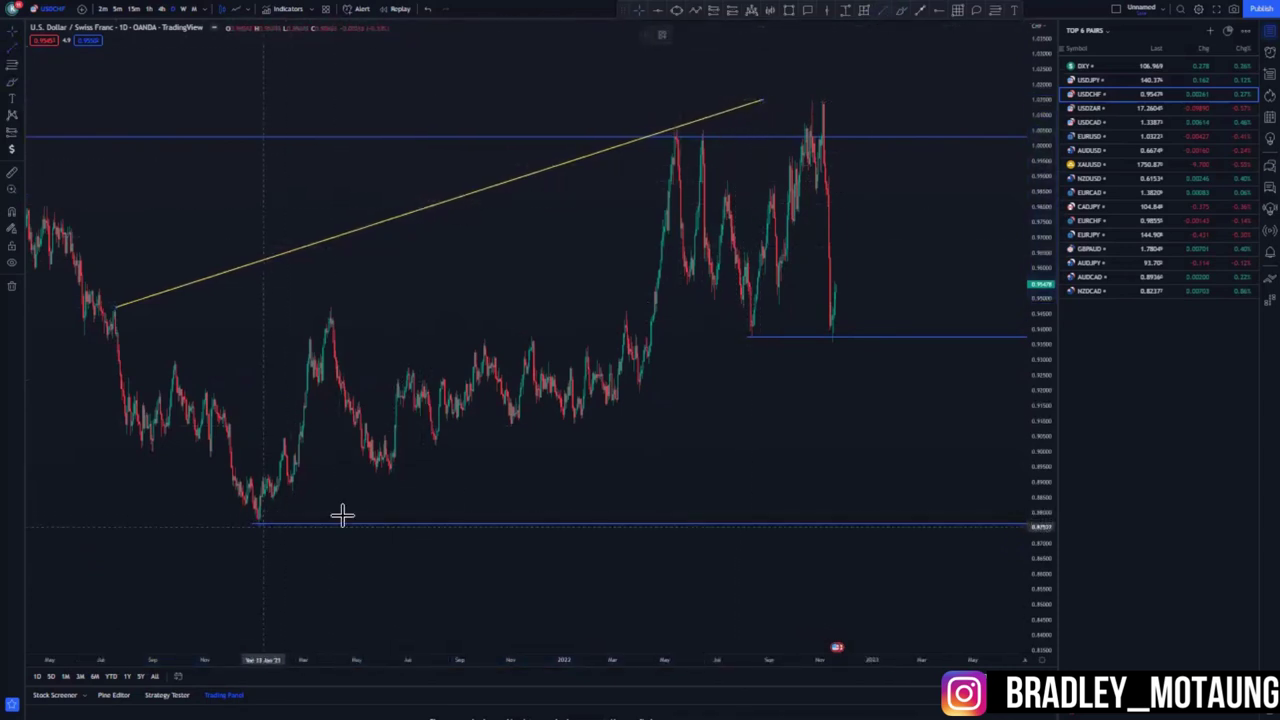
click(262, 524)
click(803, 347)
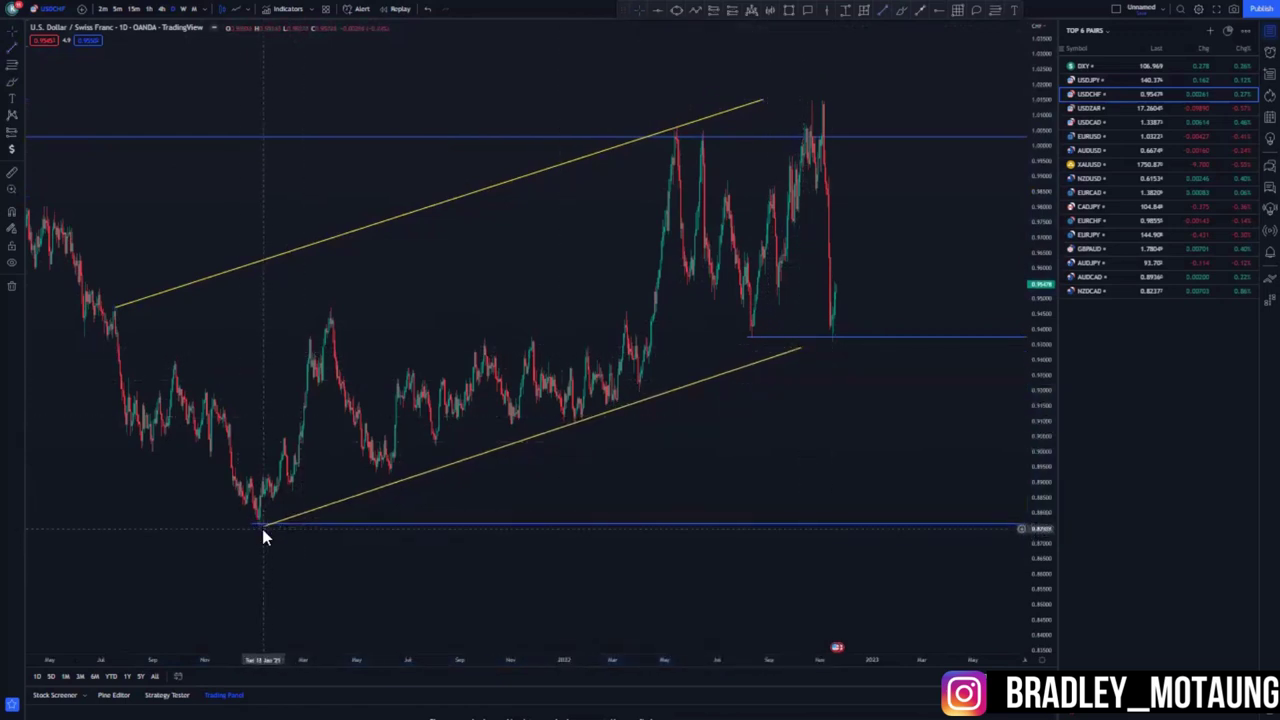
Switch to the 4-hour timeframe and extend the large channel's upper trend line to about November 2022
scroll(627, 317, down, 2)
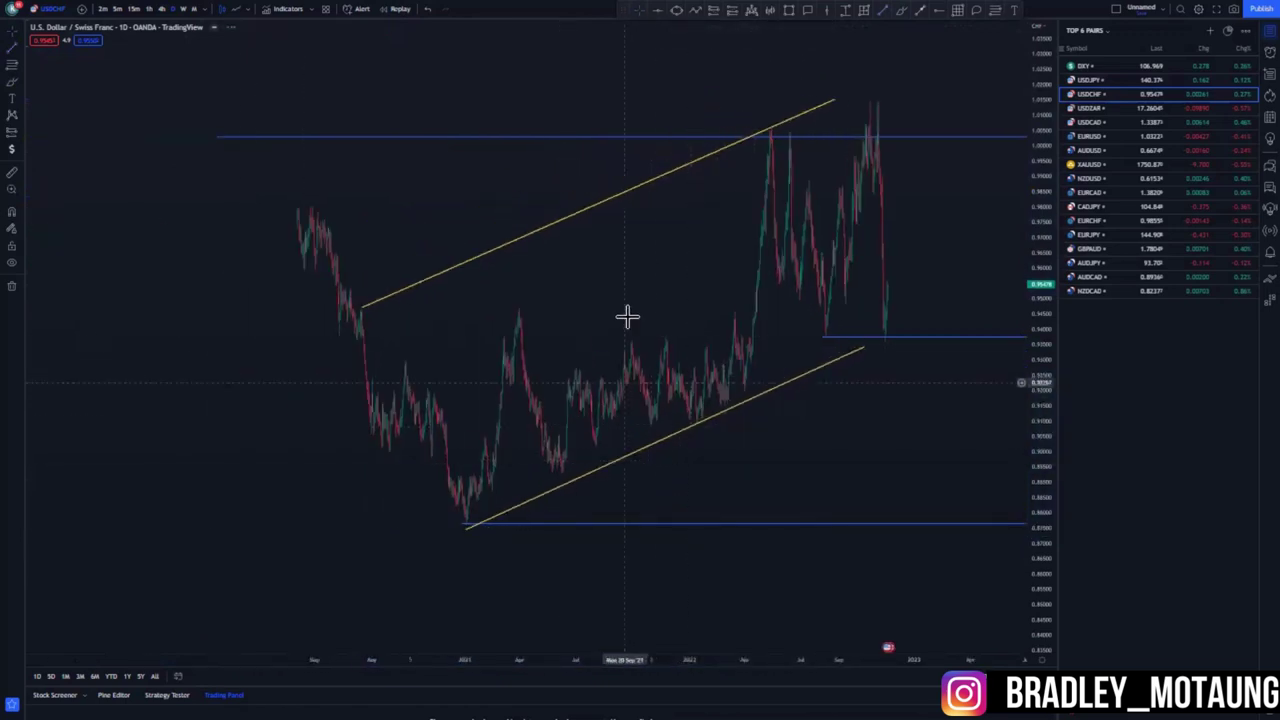
drag(551, 310, 517, 307)
drag(1033, 134, 1008, 267)
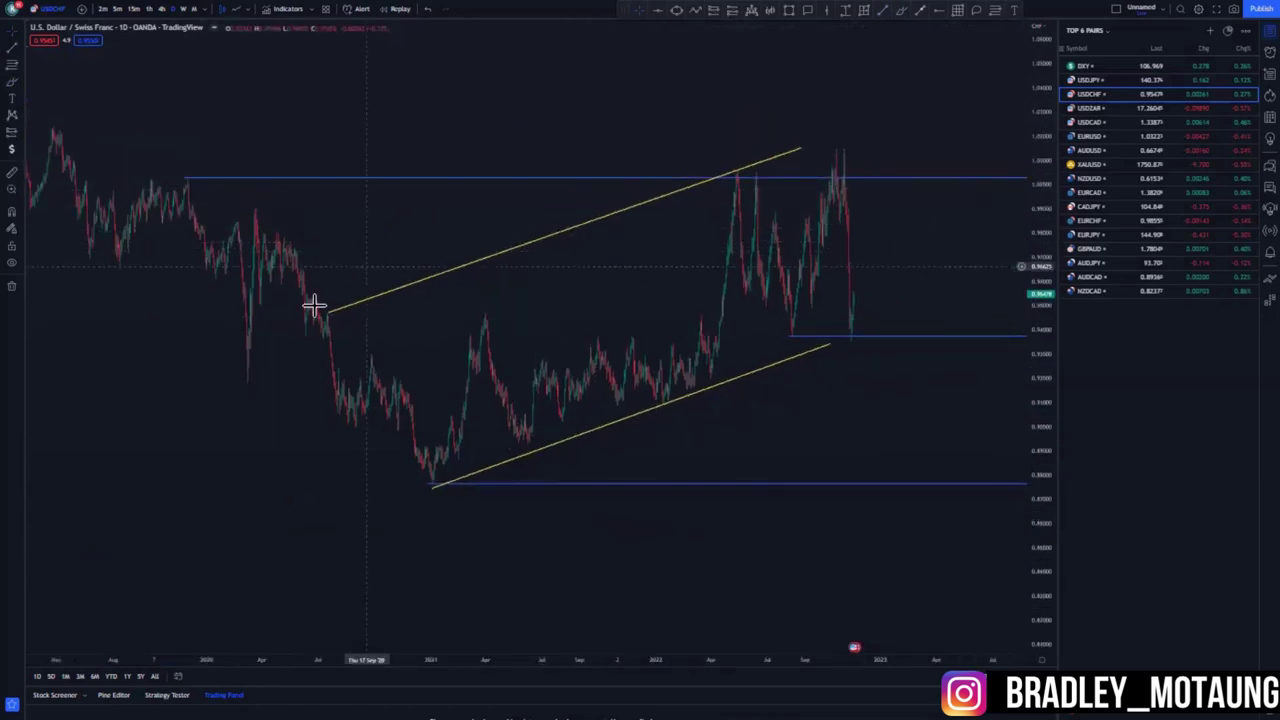
click(162, 9)
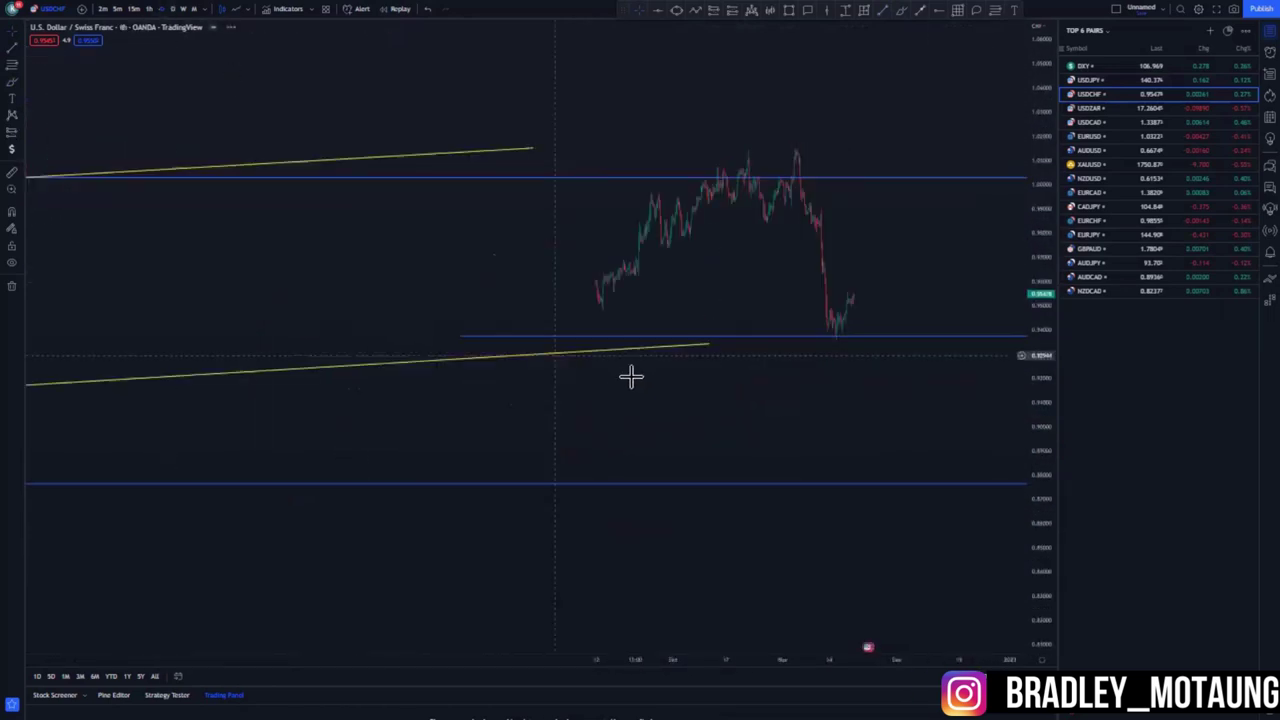
drag(1041, 357, 1036, 130)
drag(654, 383, 629, 423)
scroll(629, 423, down, 11)
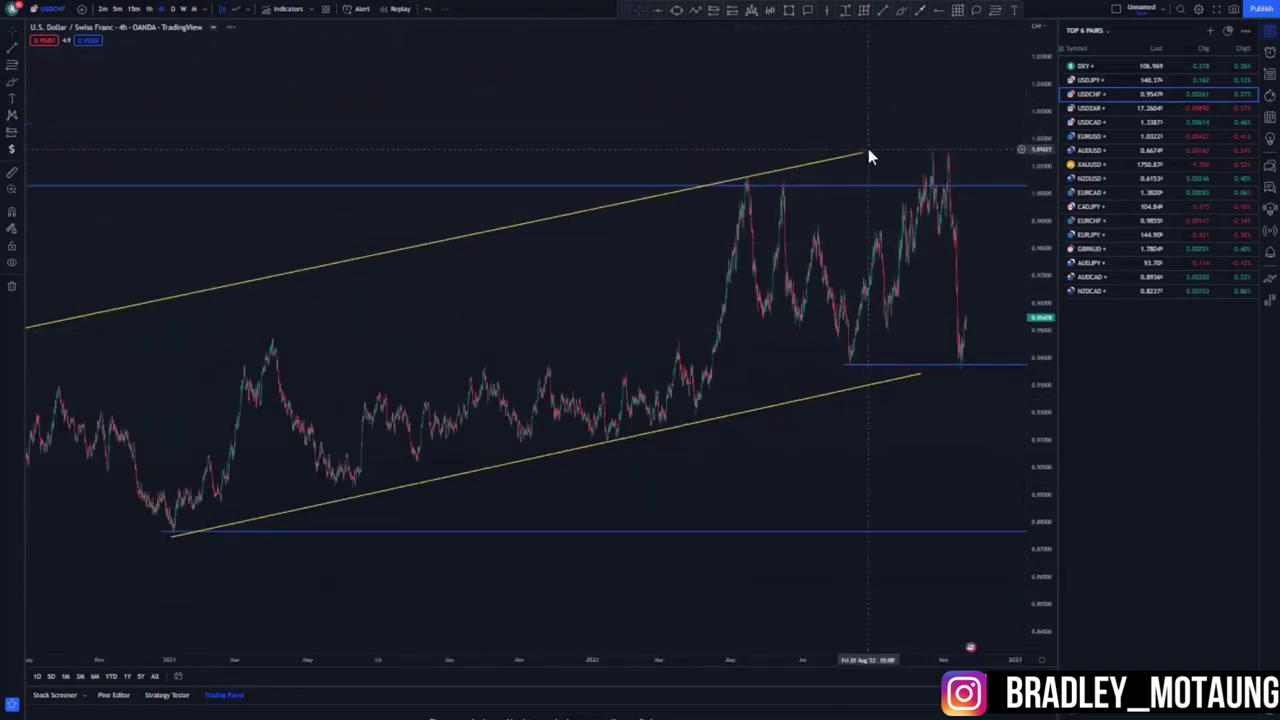
drag(586, 289, 498, 263)
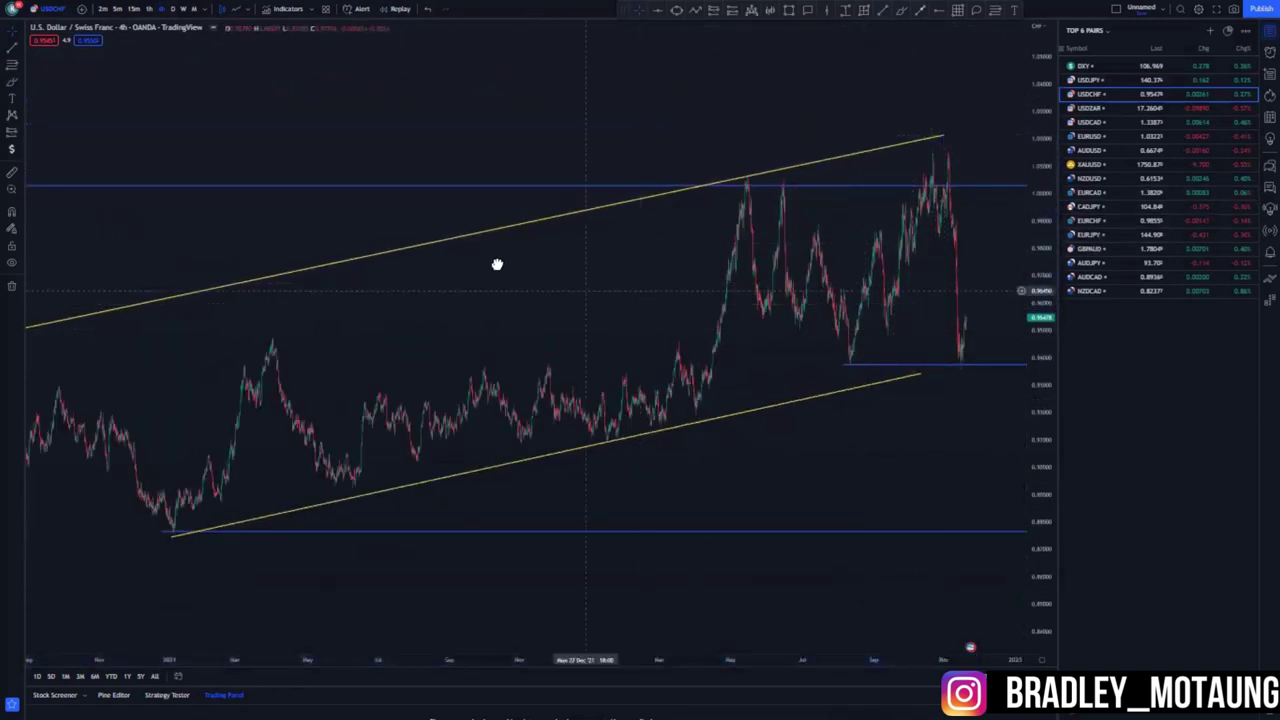
Draw a steeper rising channel, with one line from the early September high to late October 2022 and one under the mid-September and October lows
scroll(720, 253, up, 6)
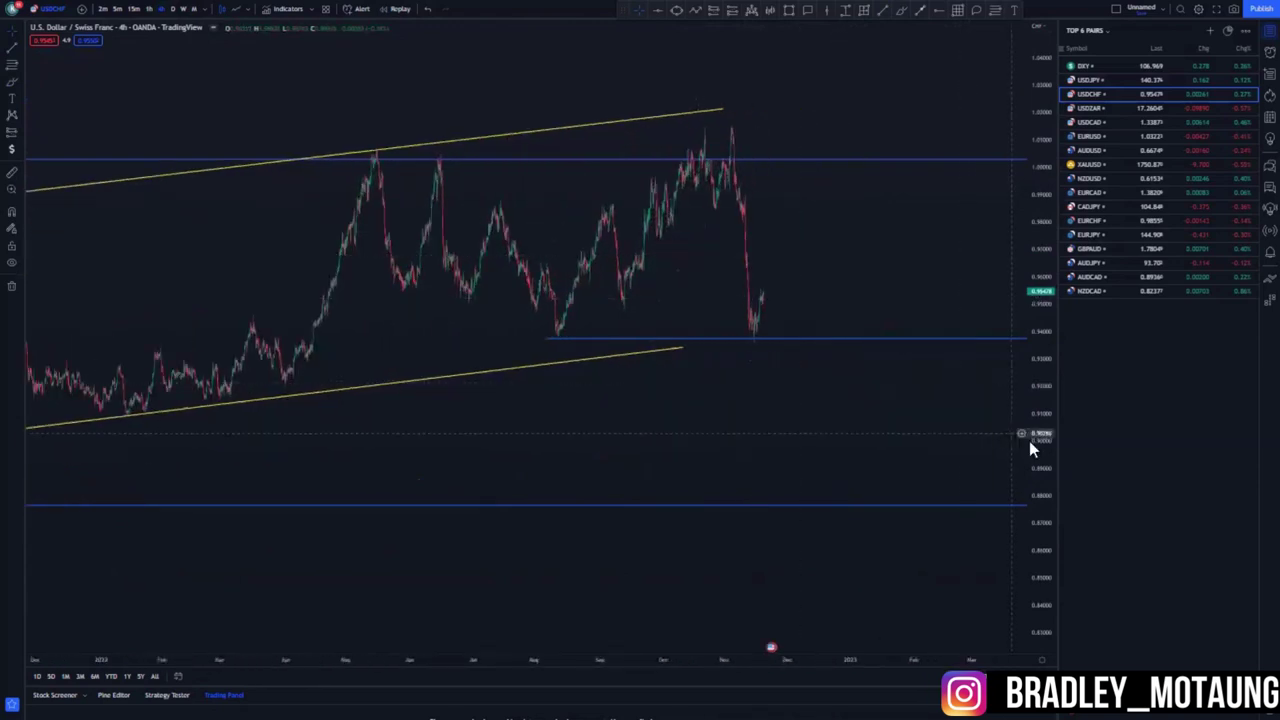
drag(1033, 444, 930, 300)
scroll(609, 257, up, 3)
drag(609, 257, 746, 290)
scroll(826, 318, up, 4)
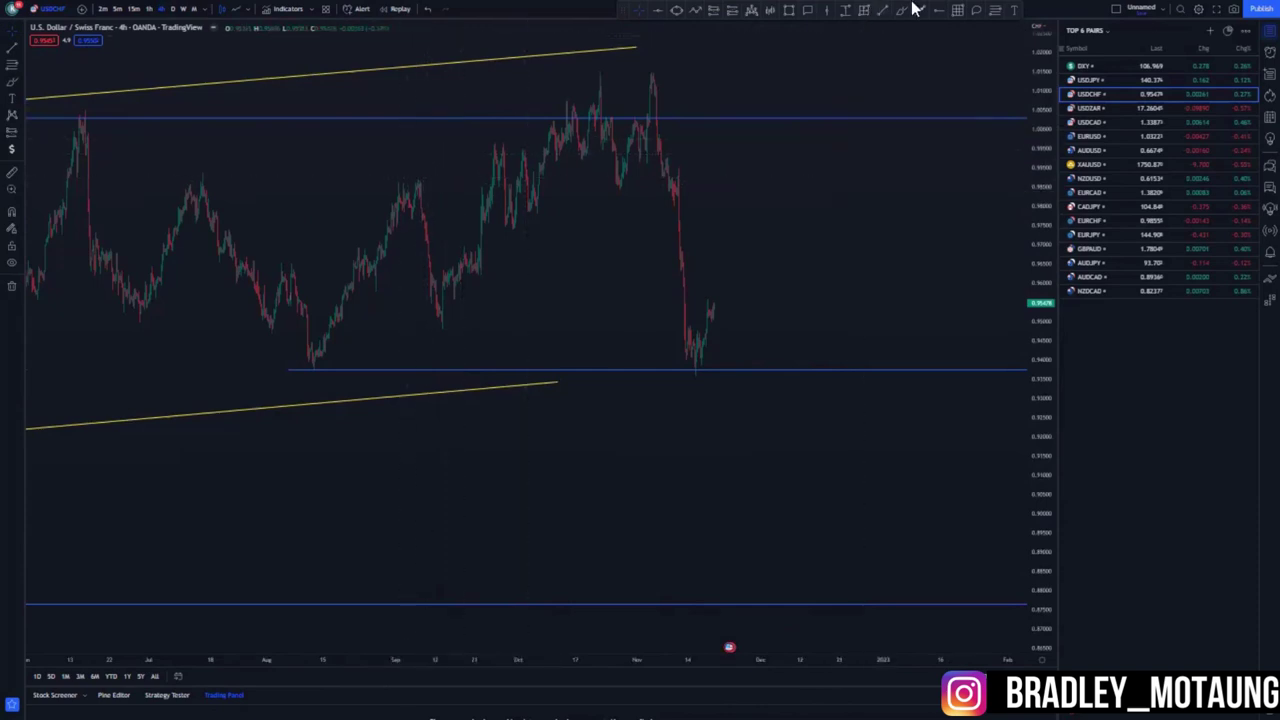
click(407, 178)
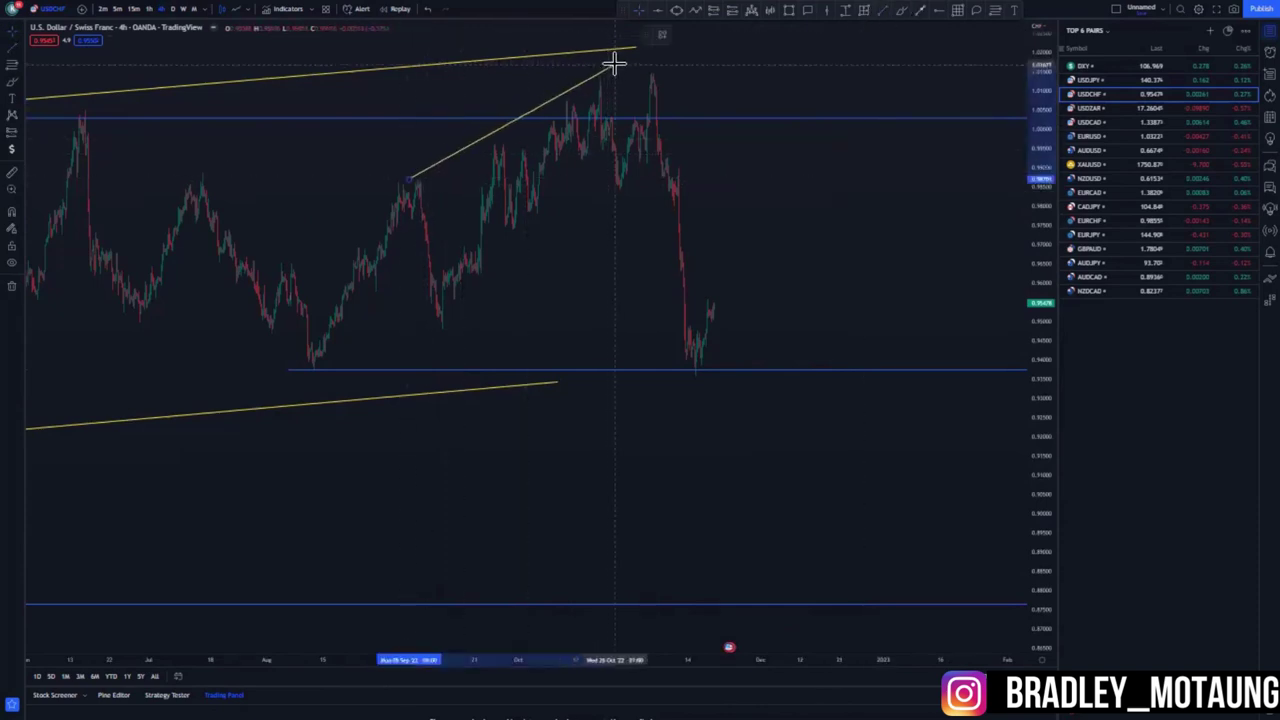
click(614, 66)
click(445, 322)
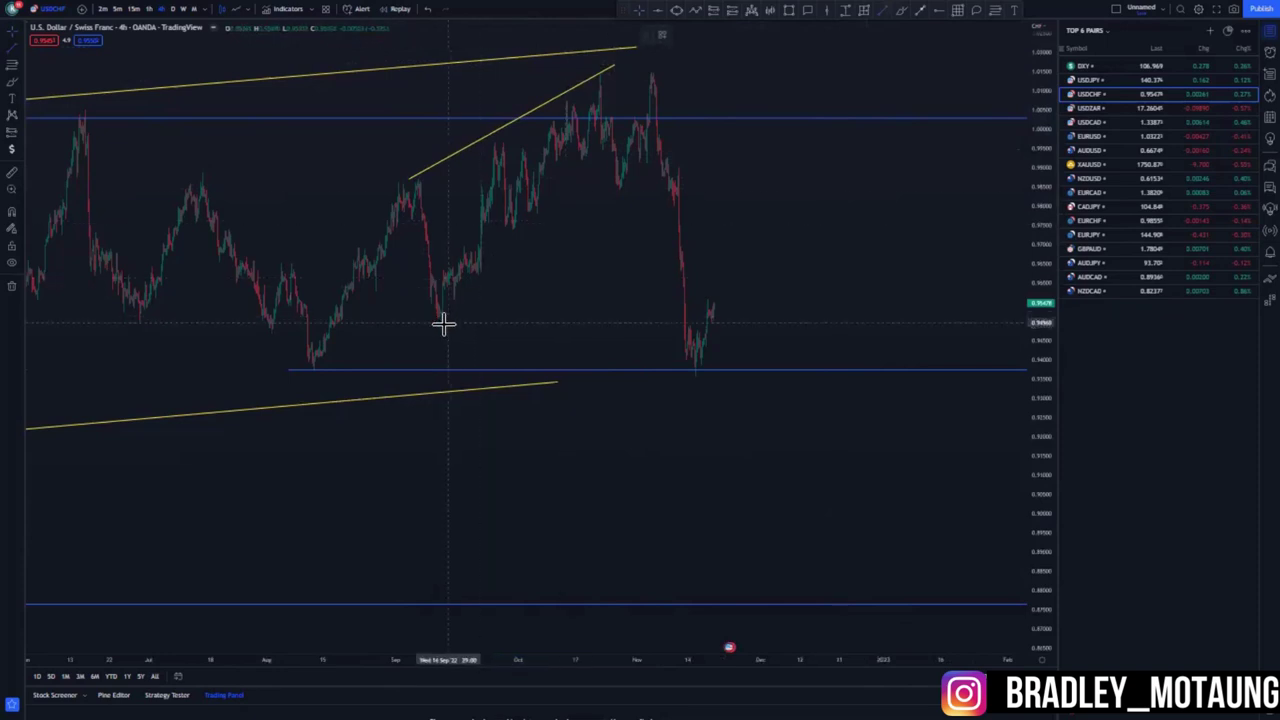
click(648, 167)
click(618, 240)
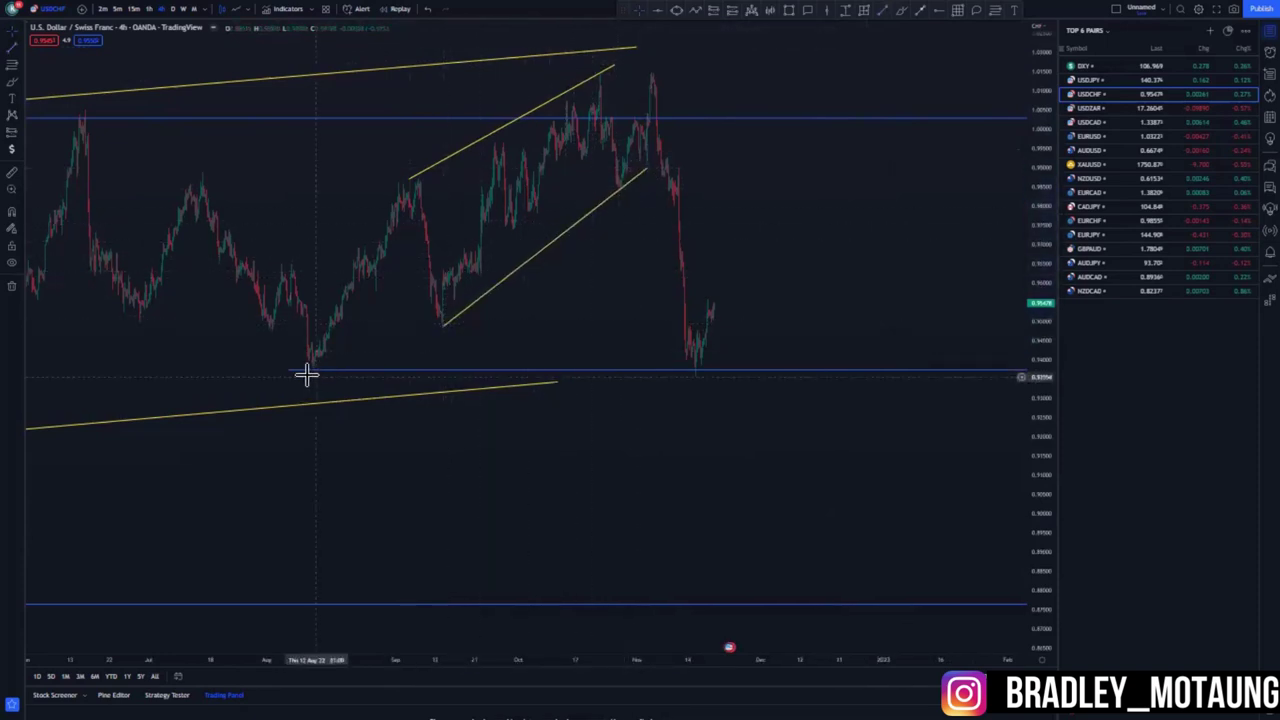
Move the horizontal ray from the August 2022 low up to the mid-September low, about 0.949
drag(313, 370, 457, 324)
scroll(675, 495, up, 3)
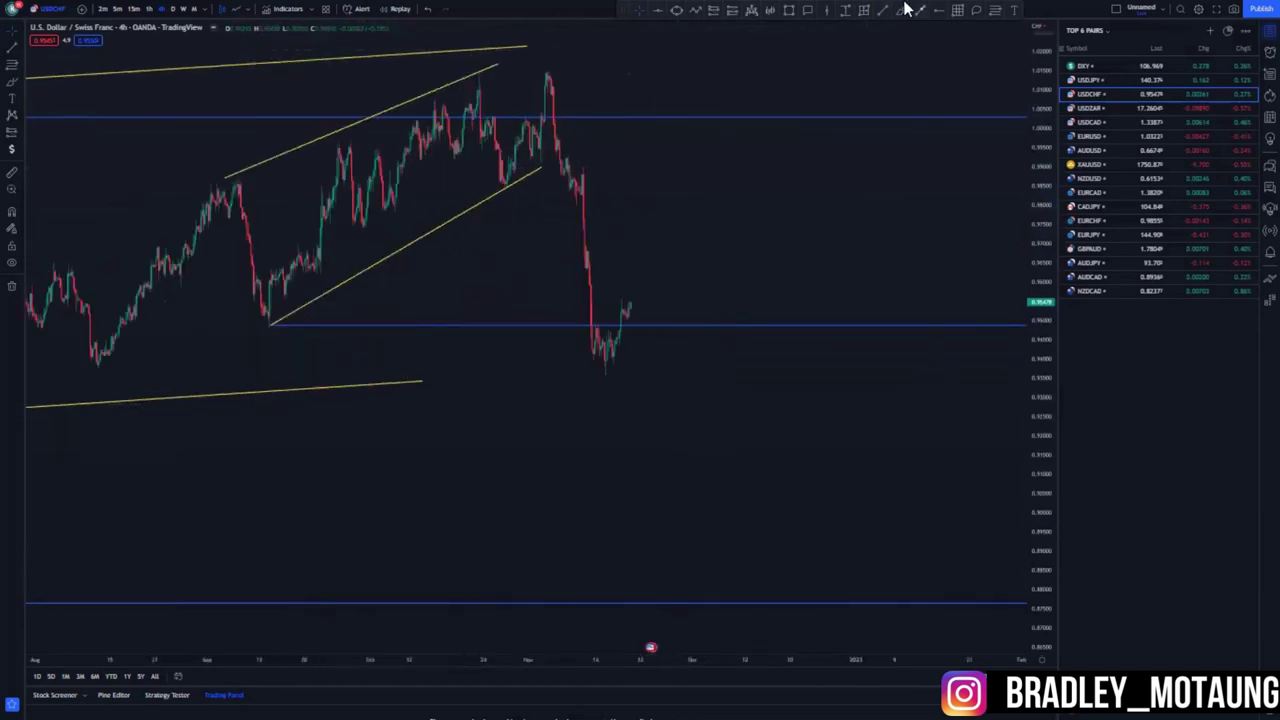
Brush a projected consolidation range around the 0.949 ray, circle its final high, and sketch a decline to the lowest ray
mouse_move(626, 312)
mouse_down()
mouse_move(666, 351)
mouse_move(694, 328)
mouse_move(730, 331)
mouse_move(777, 290)
mouse_up()
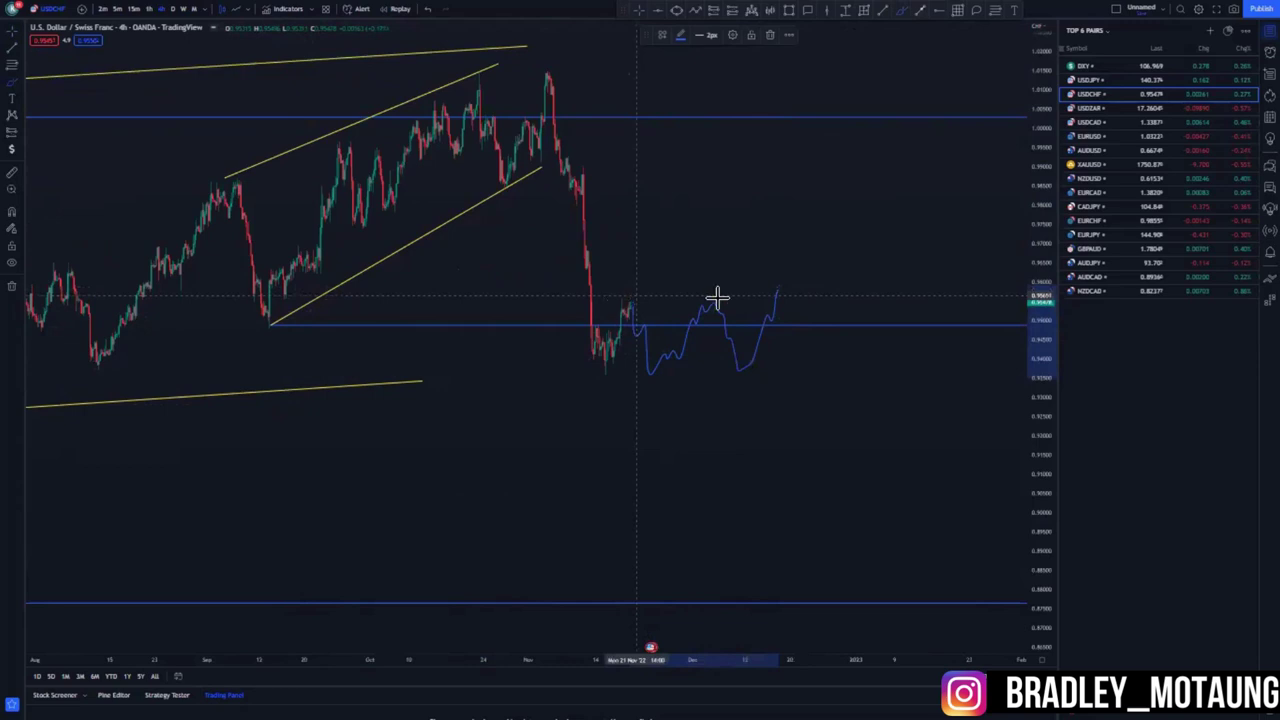
drag(733, 372, 791, 376)
mouse_move(776, 287)
mouse_down()
mouse_move(854, 511)
mouse_move(889, 540)
mouse_move(900, 600)
mouse_up()
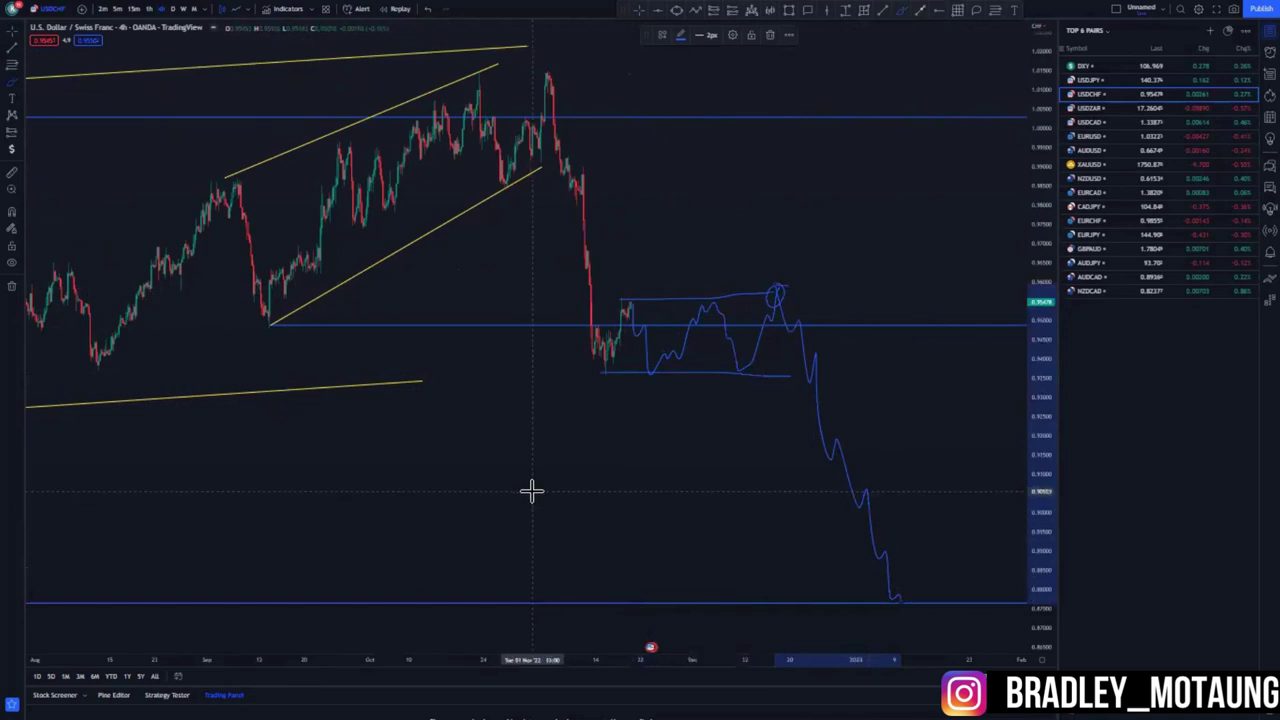
Examine the steep November drop and the brushed consolidation scenario against the channel lines and horizontal rays
scroll(531, 490, down, 2)
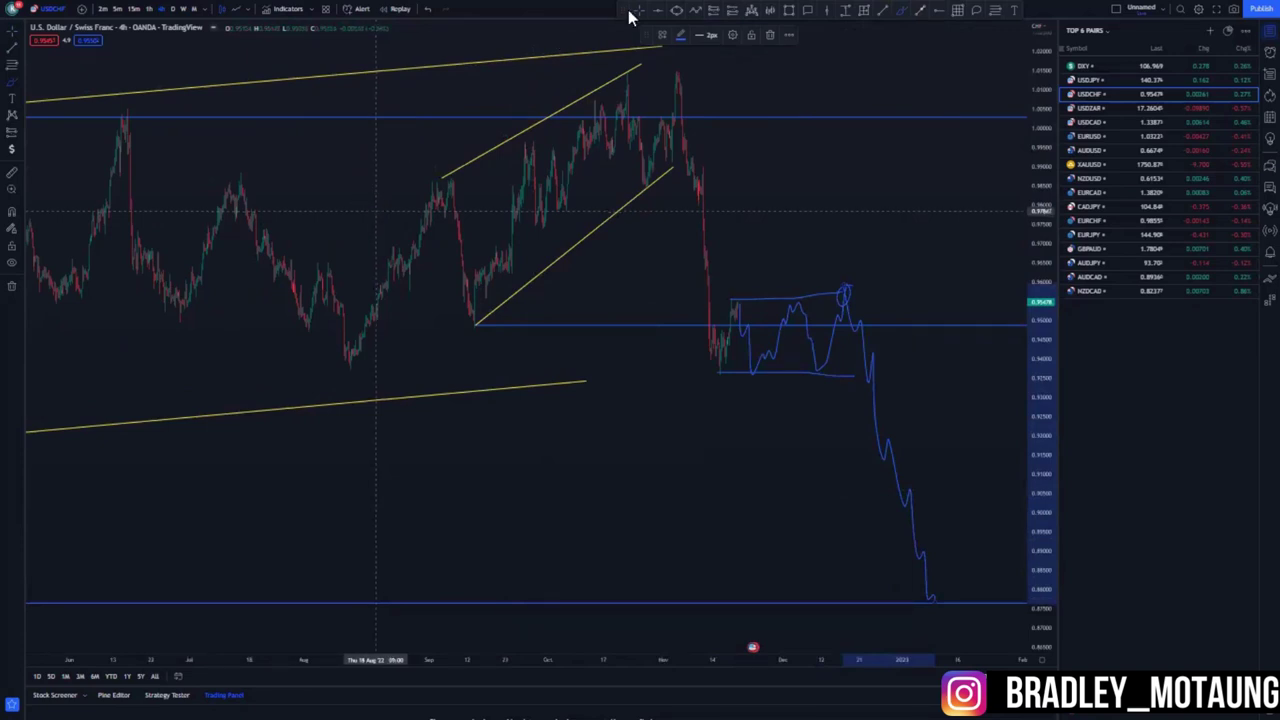
drag(445, 180, 452, 181)
click(672, 238)
drag(683, 243, 651, 263)
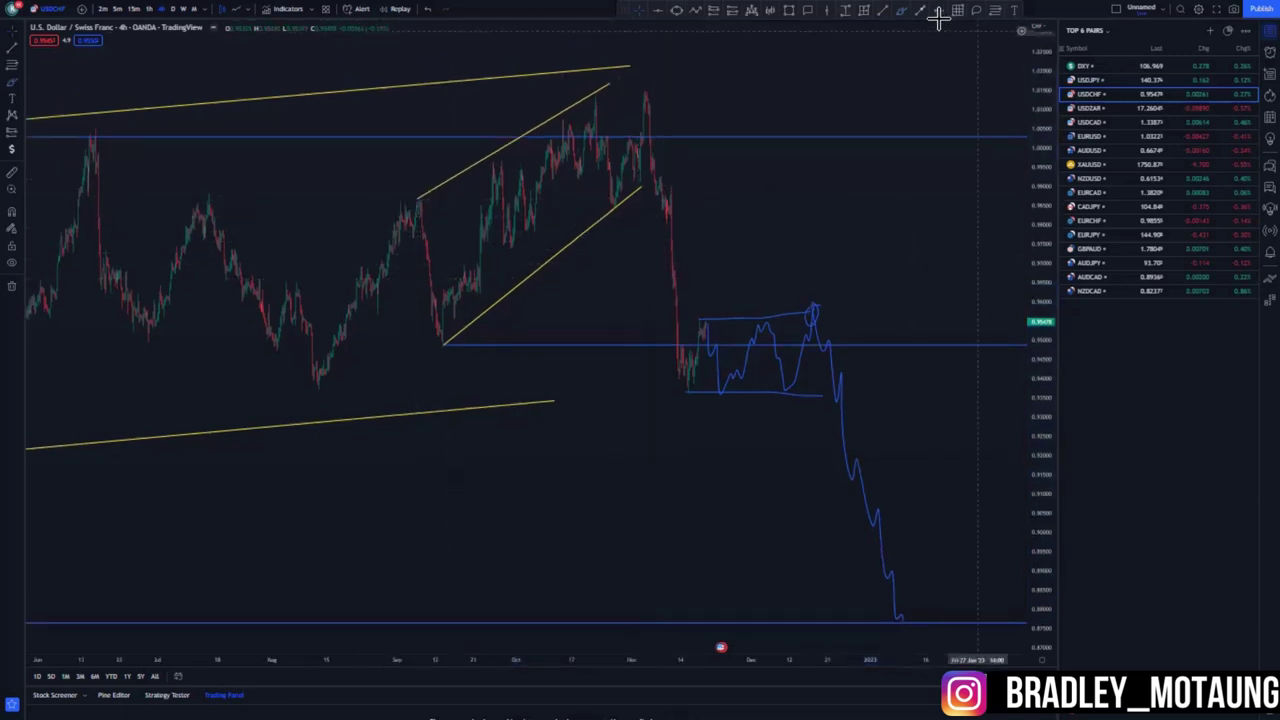
click(689, 141)
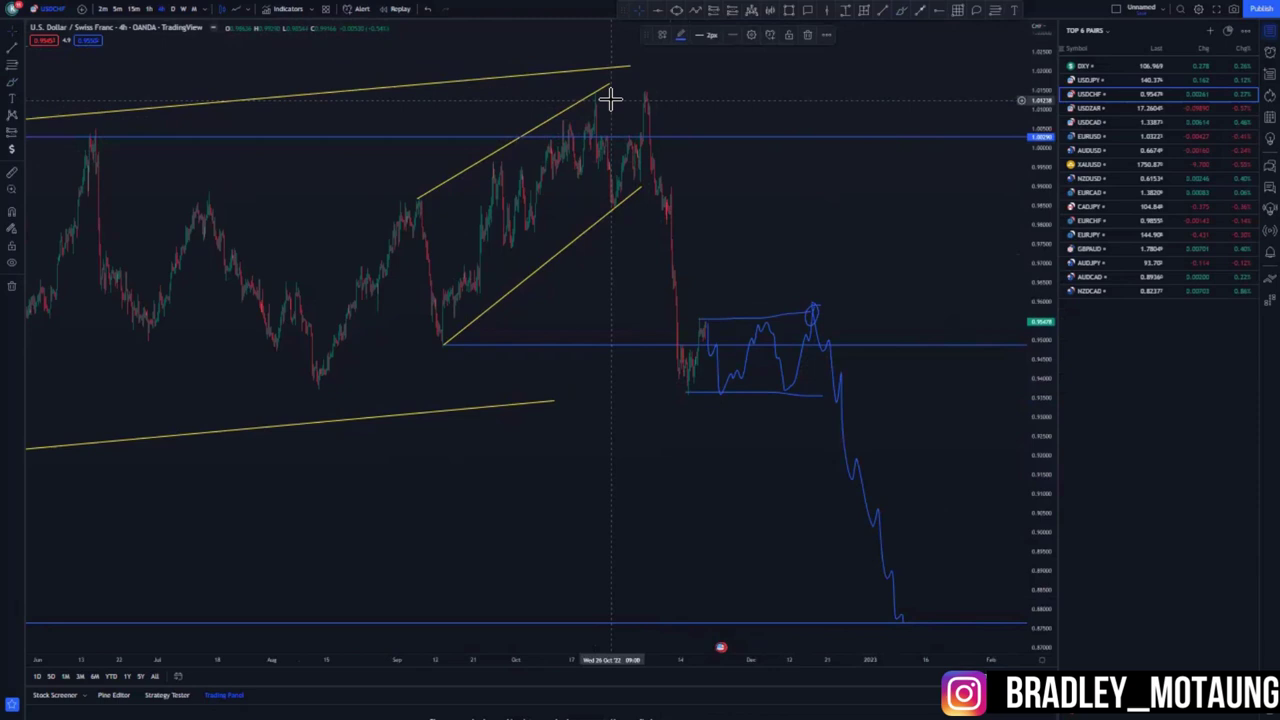
scroll(740, 326, up, 3)
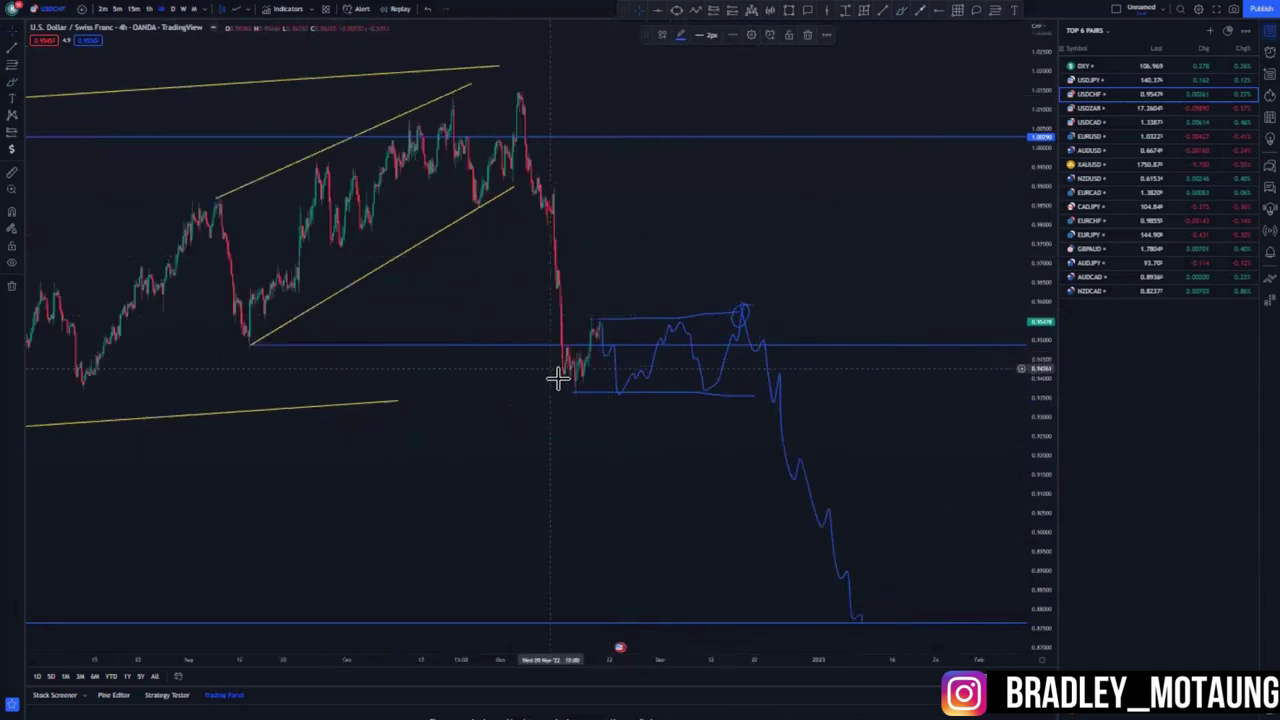
scroll(571, 379, down, 2)
scroll(571, 378, up, 3)
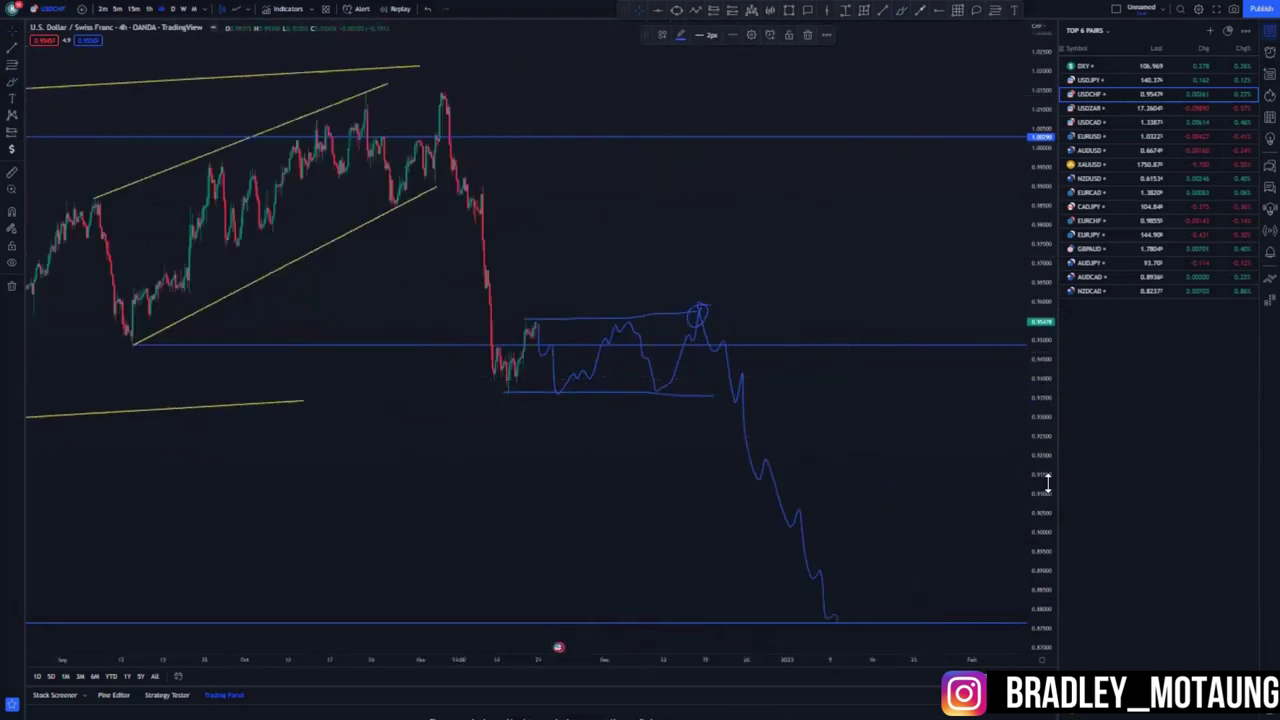
scroll(491, 291, up, 1)
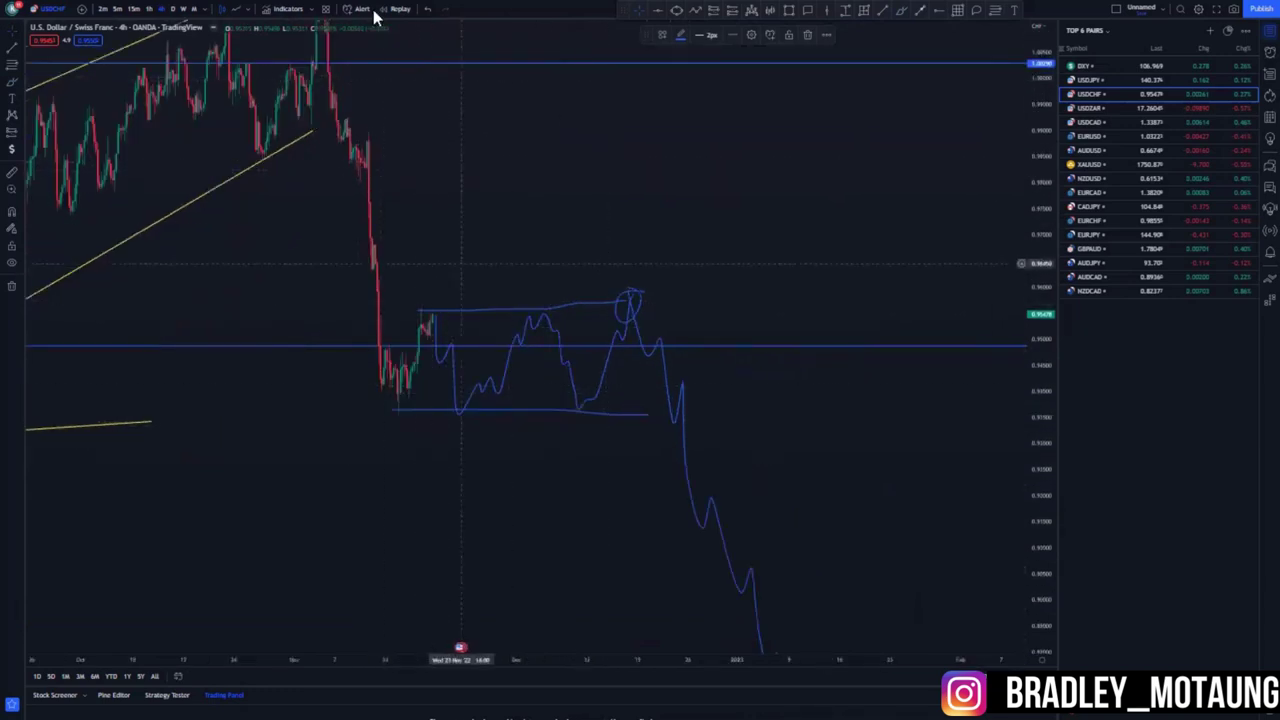
Undo the brushed consolidation range and projected decline
click(430, 14)
click(430, 14)
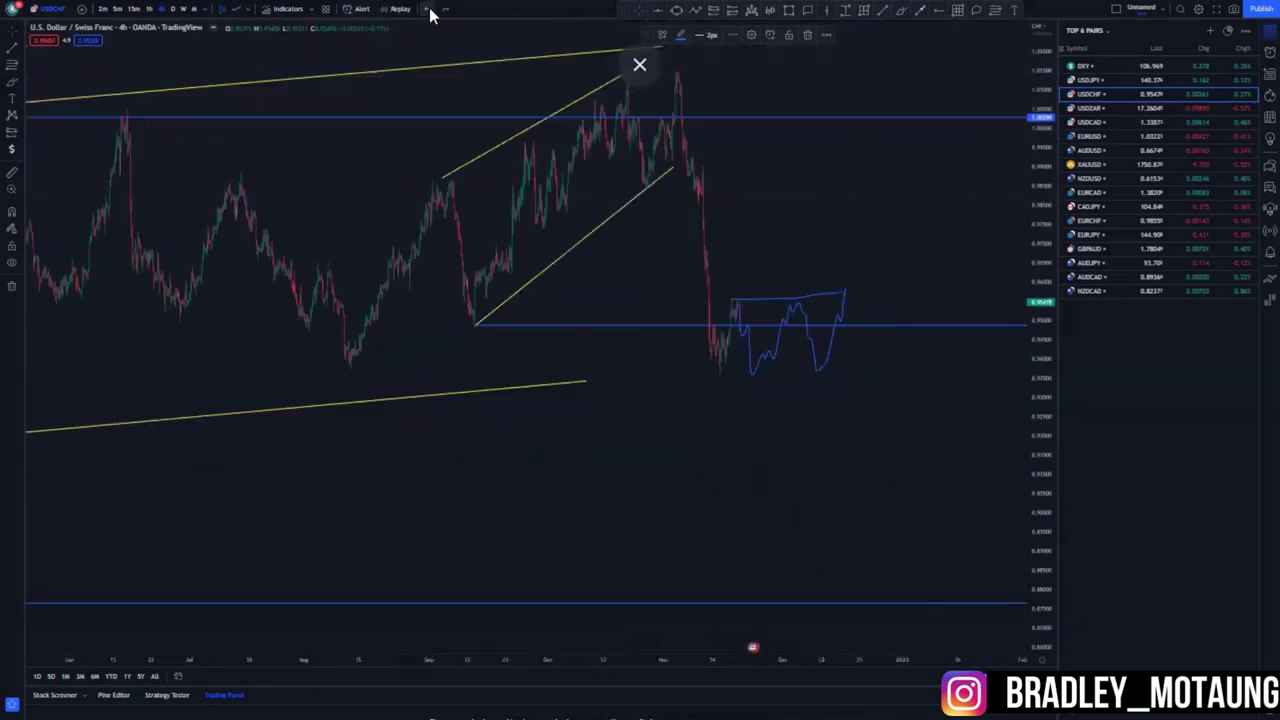
Start a bar replay of the 4-hour USDCHF chart from 16 November 2022, just below the 0.949 ray
scroll(582, 64, up, 2)
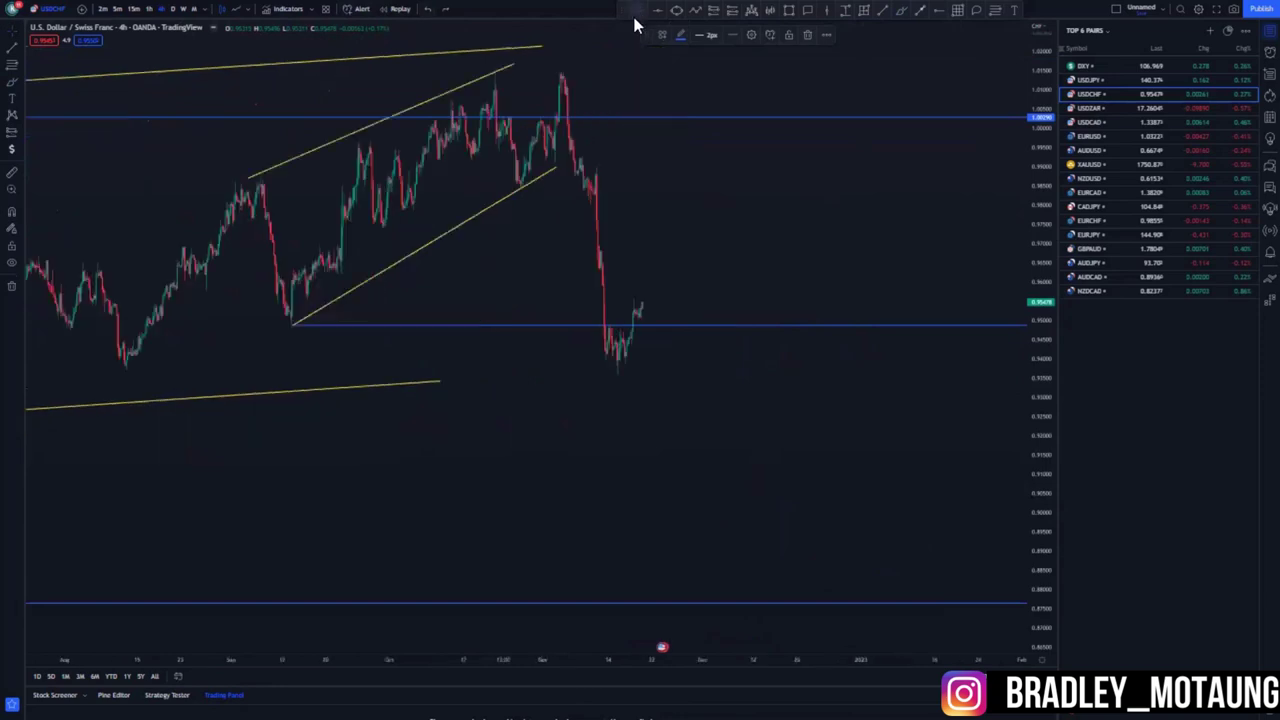
scroll(880, 482, up, 3)
drag(1046, 540, 1046, 455)
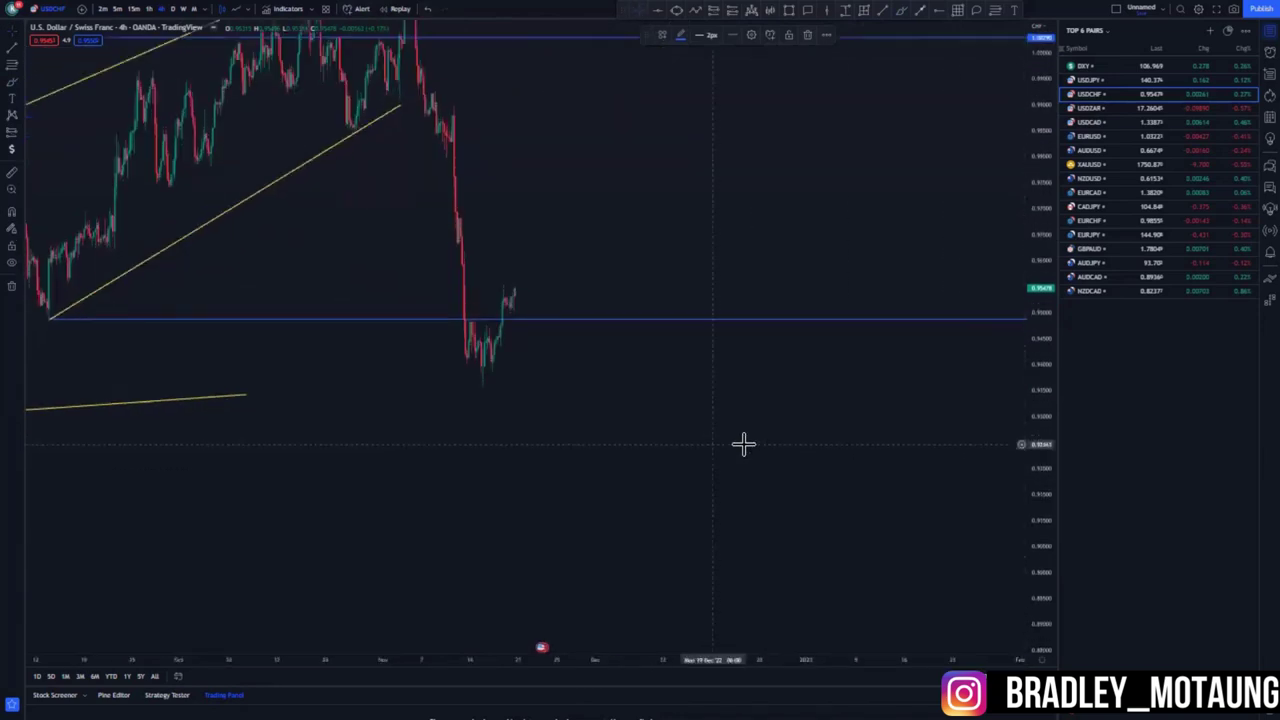
scroll(809, 456, up, 1)
mouse_move(712, 454)
mouse_down()
mouse_move(809, 456)
mouse_move(750, 407)
mouse_up()
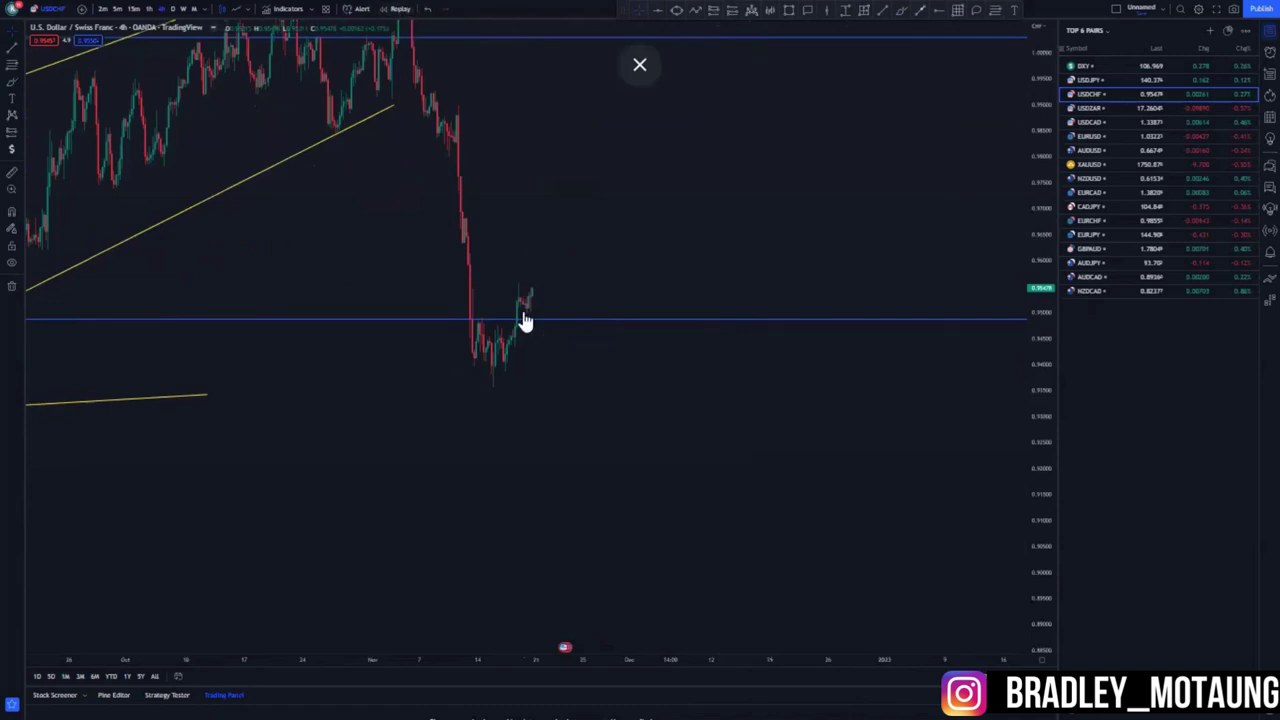
click(400, 9)
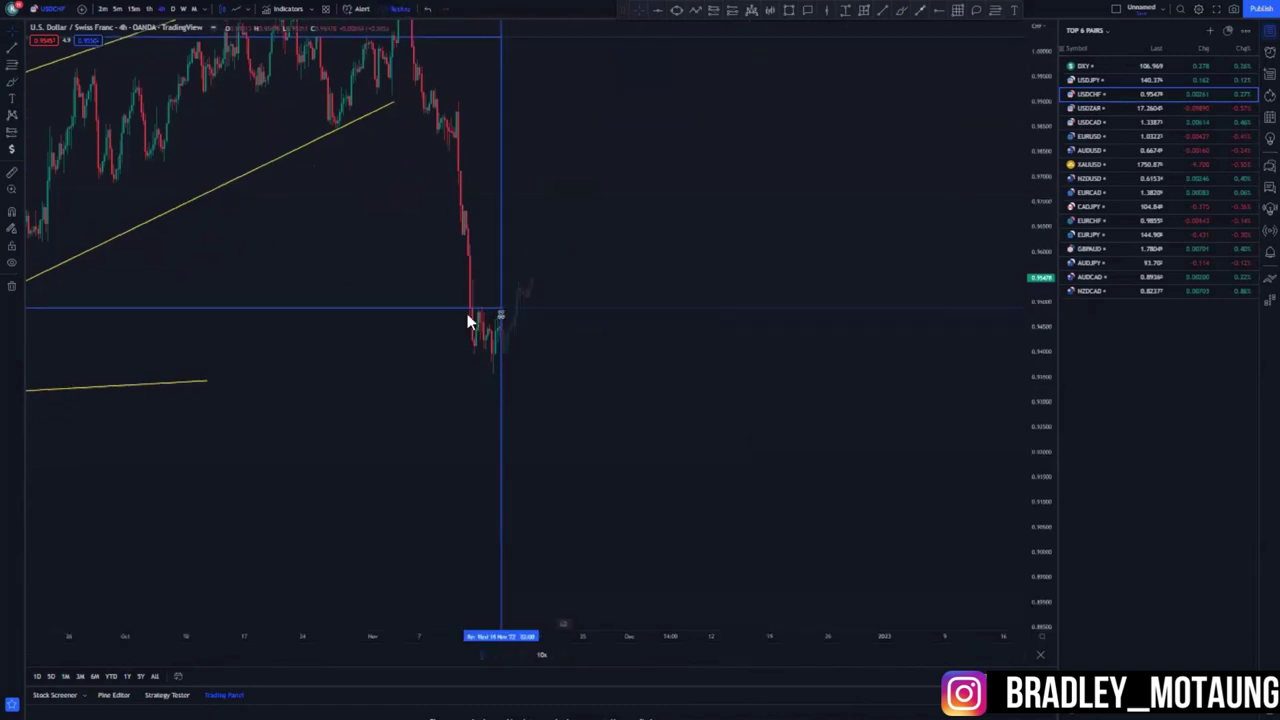
click(501, 314)
scroll(523, 418, up, 4)
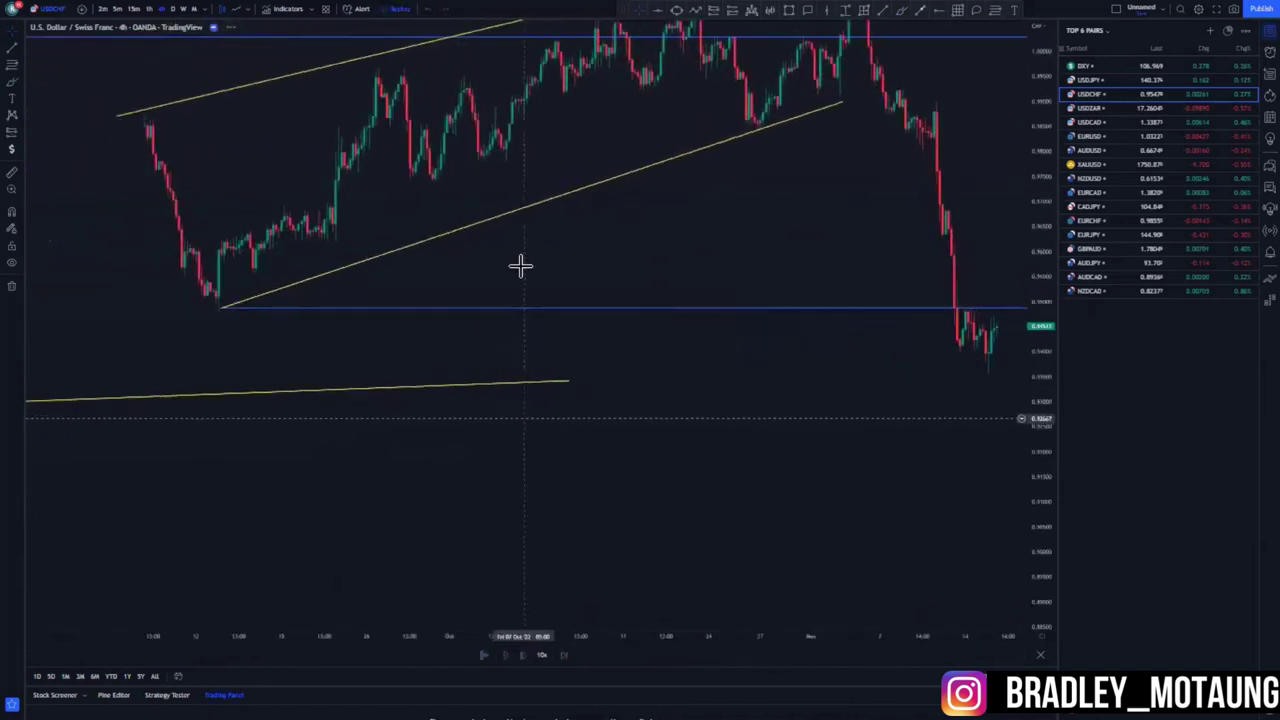
drag(622, 224, 408, 247)
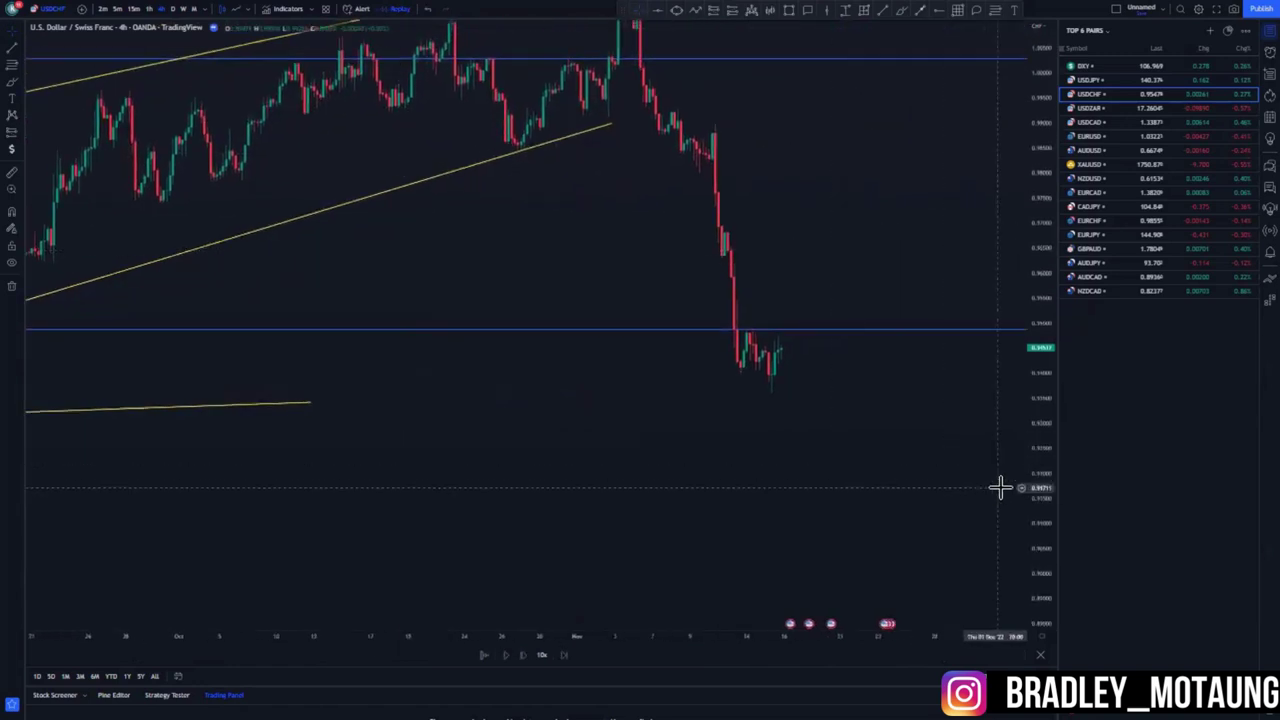
Draw two trend lines bounding the small mid-November consolidation below the 0.949 ray, one under its lows and one over its highs
drag(1029, 475, 1034, 338)
drag(1034, 431, 1035, 257)
drag(696, 298, 651, 463)
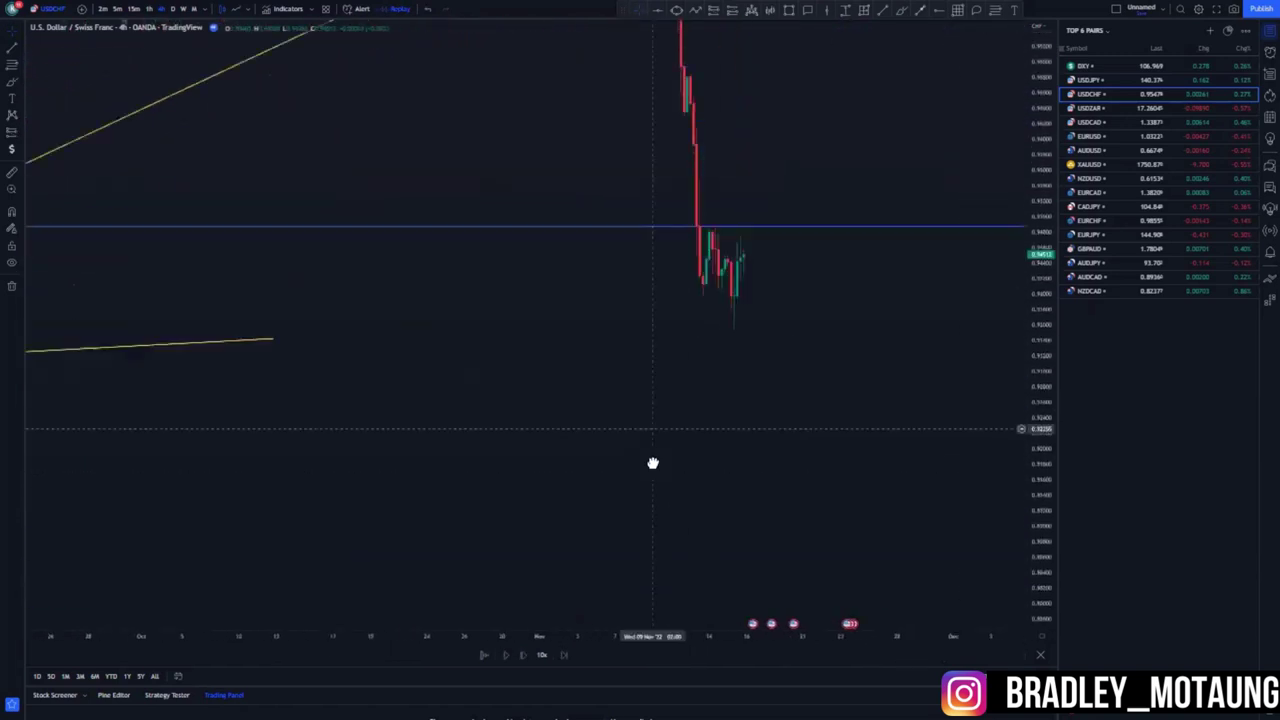
scroll(649, 448, up, 4)
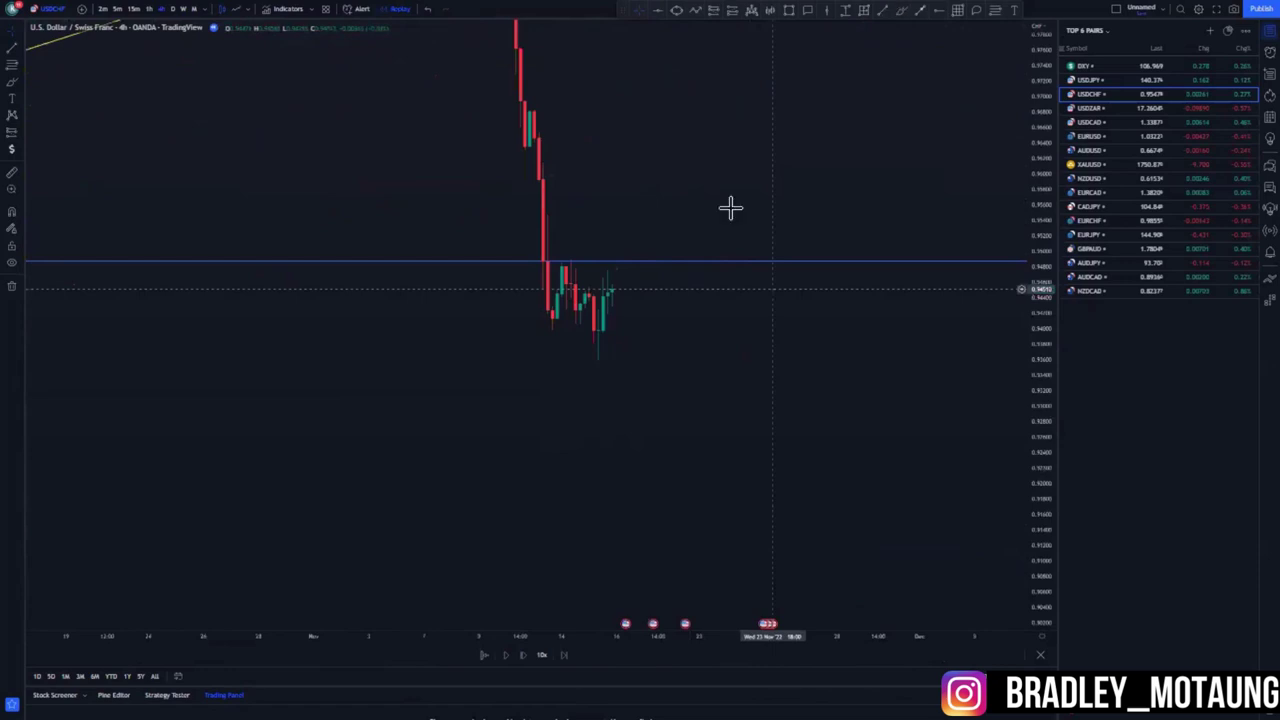
drag(553, 326, 607, 364)
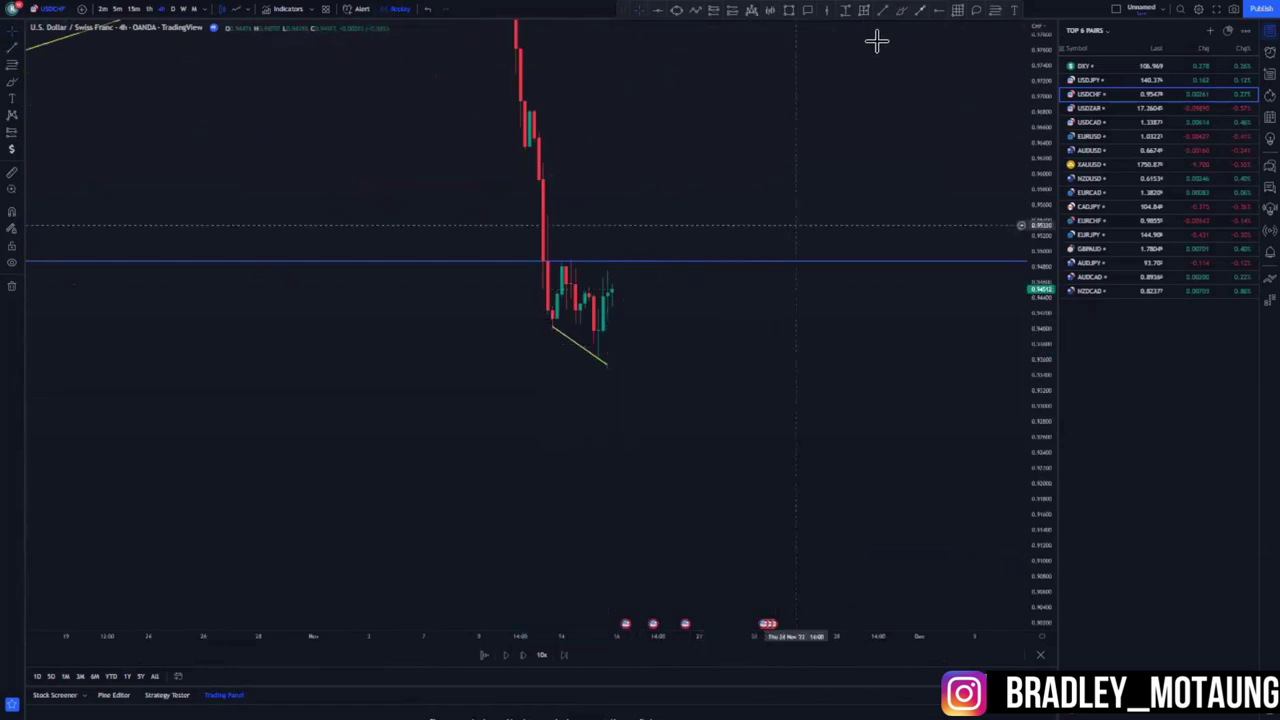
click(562, 263)
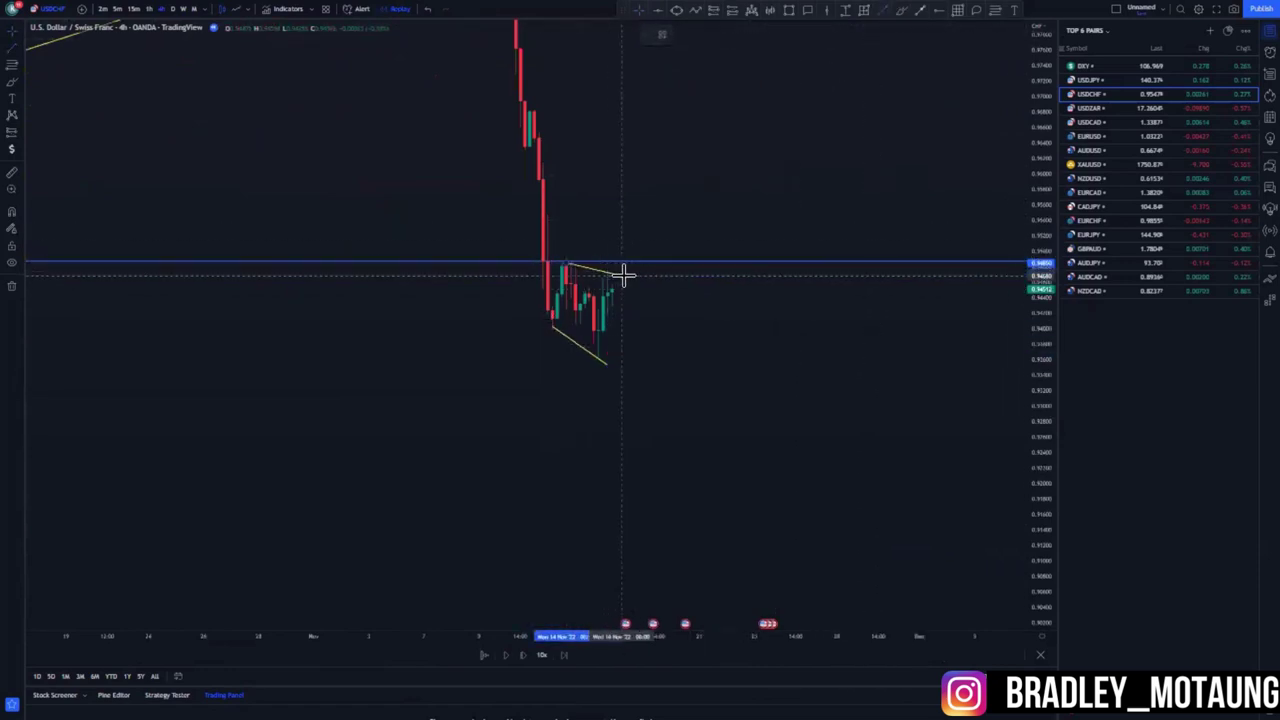
click(624, 276)
click(655, 337)
Advance the bar replay by two candles and play it on to the latest 4-hour candle
scroll(631, 372, down, 5)
drag(629, 372, 621, 368)
drag(1040, 210, 1012, 375)
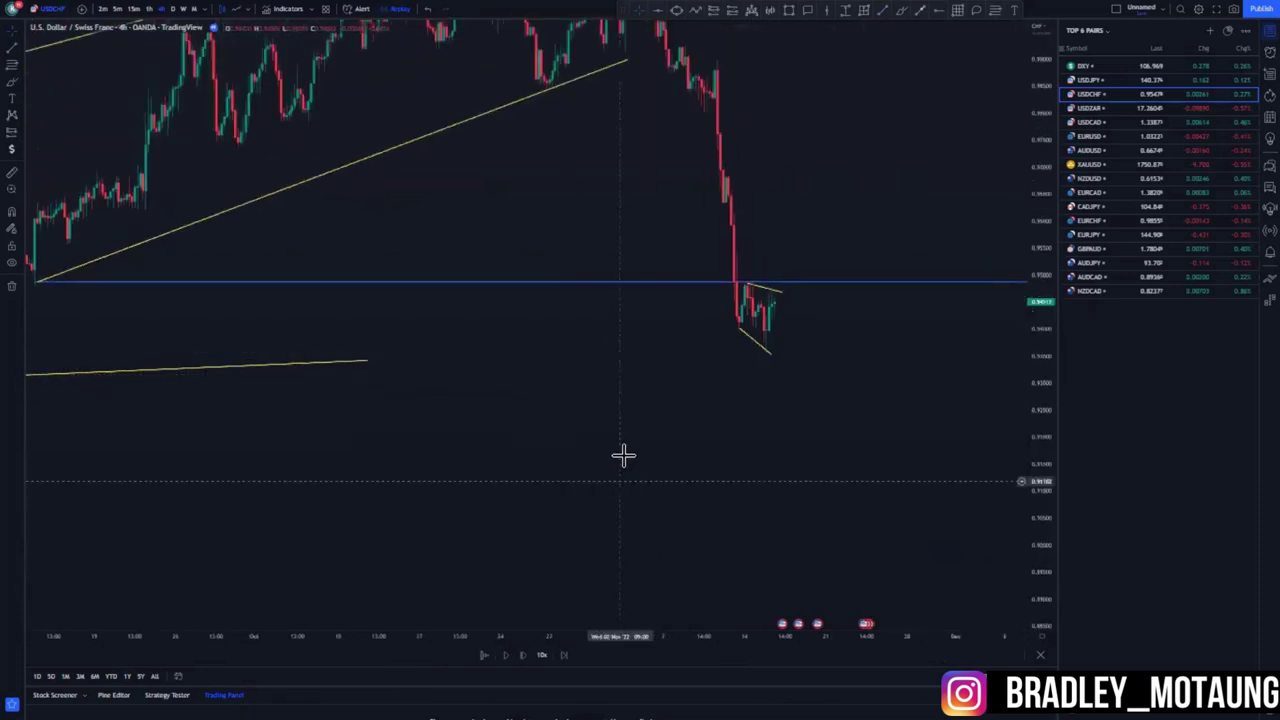
click(523, 656)
click(521, 656)
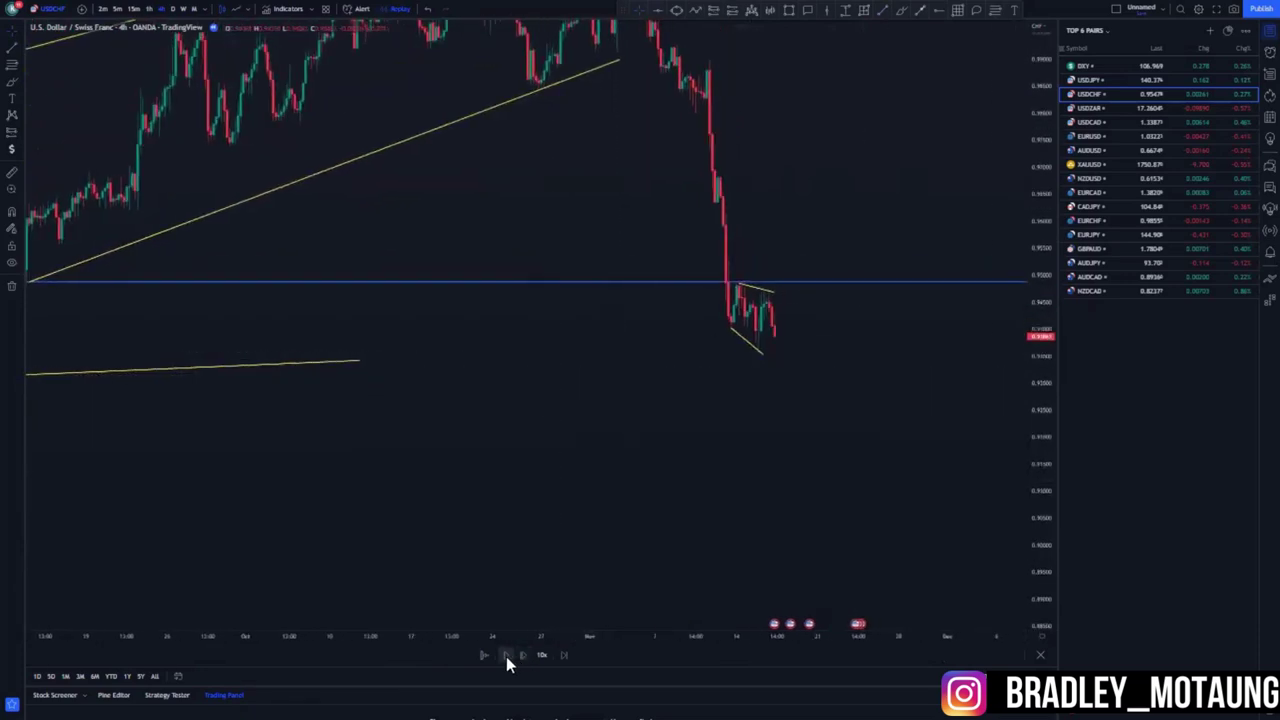
click(506, 656)
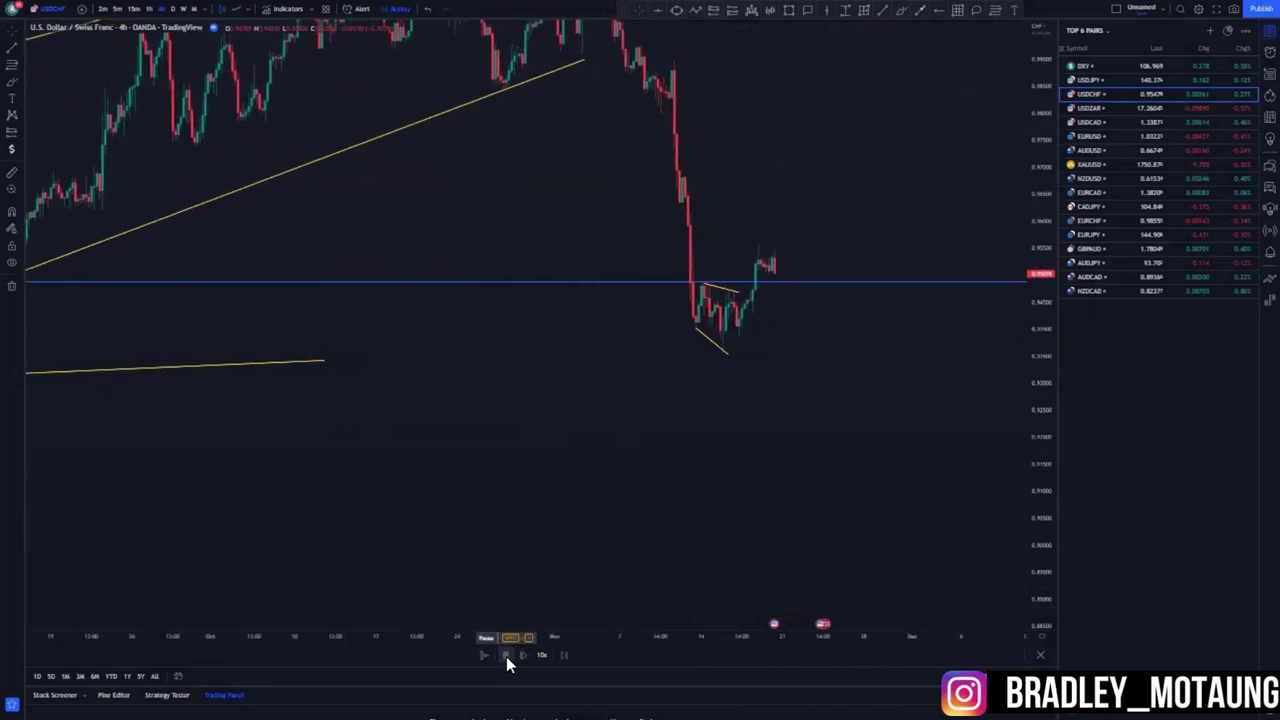
click(506, 656)
Delete both trend lines bounding the small mid-November consolidation
drag(614, 391, 696, 400)
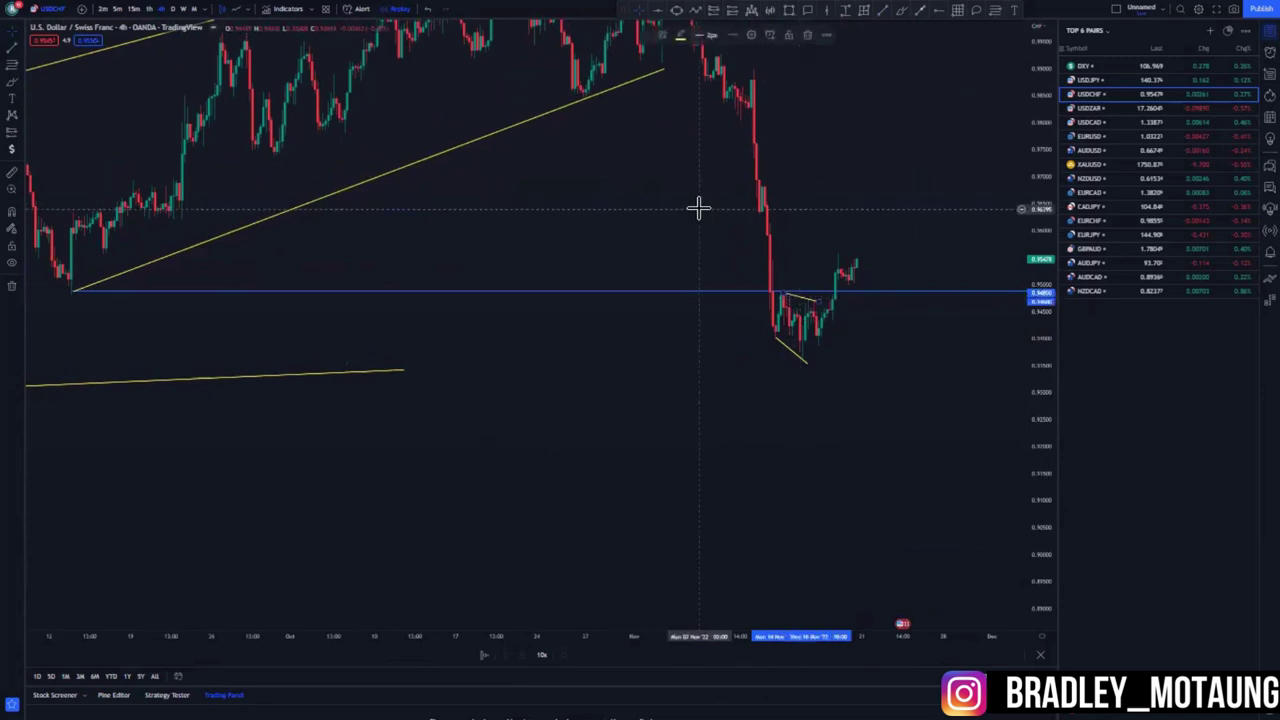
click(806, 366)
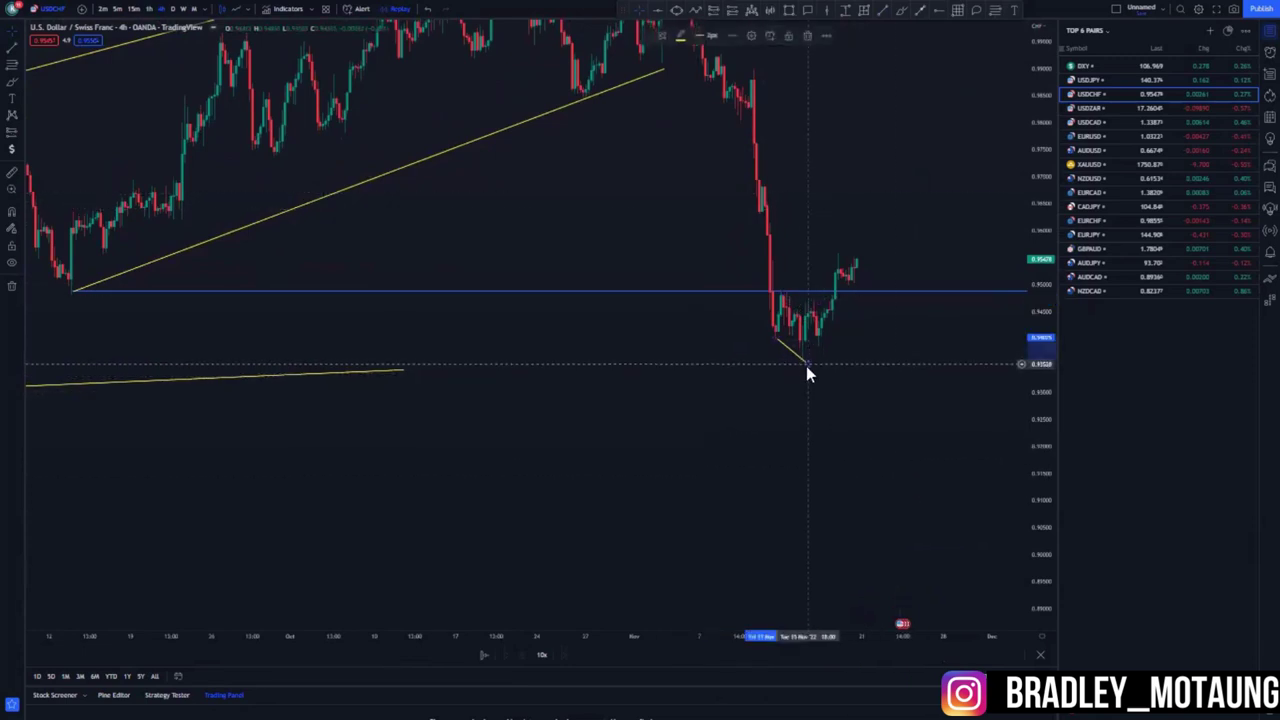
click(806, 37)
Copy the steep November drop as a bars pattern, move it to start at the 0.949 ray, and shorten it to about 0.925
scroll(643, 246, down, 6)
drag(830, 371, 683, 391)
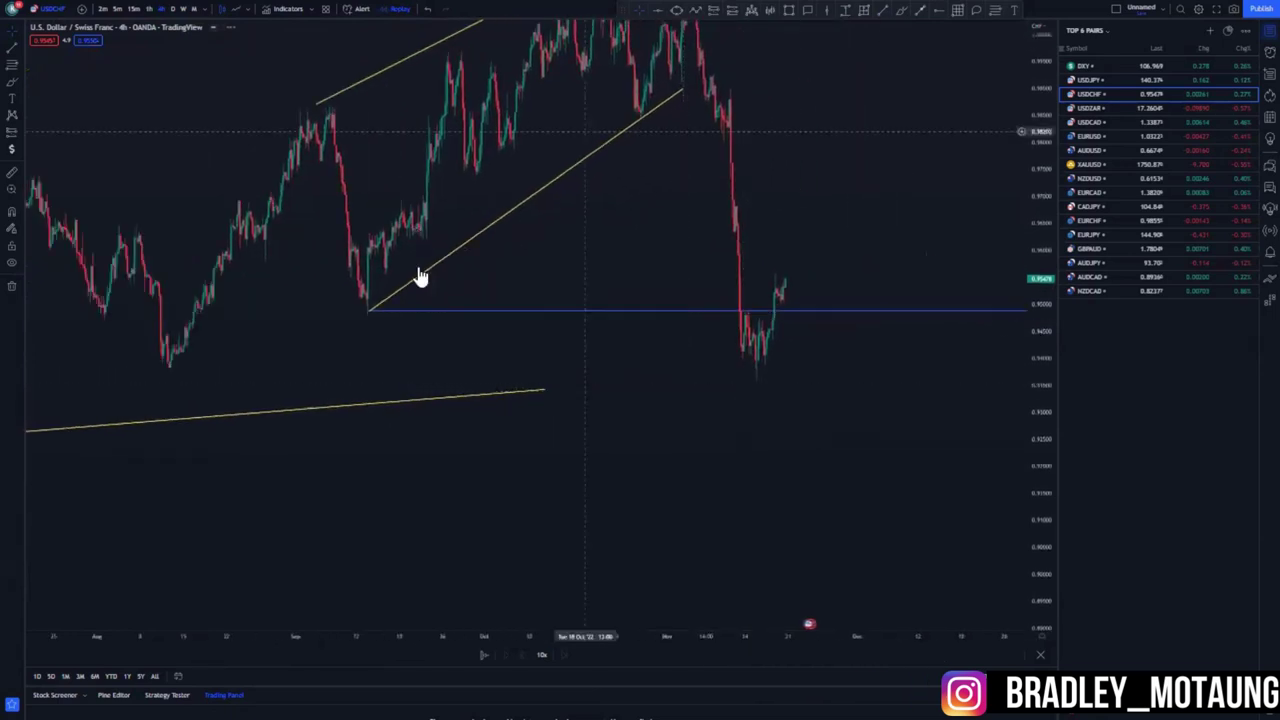
click(369, 311)
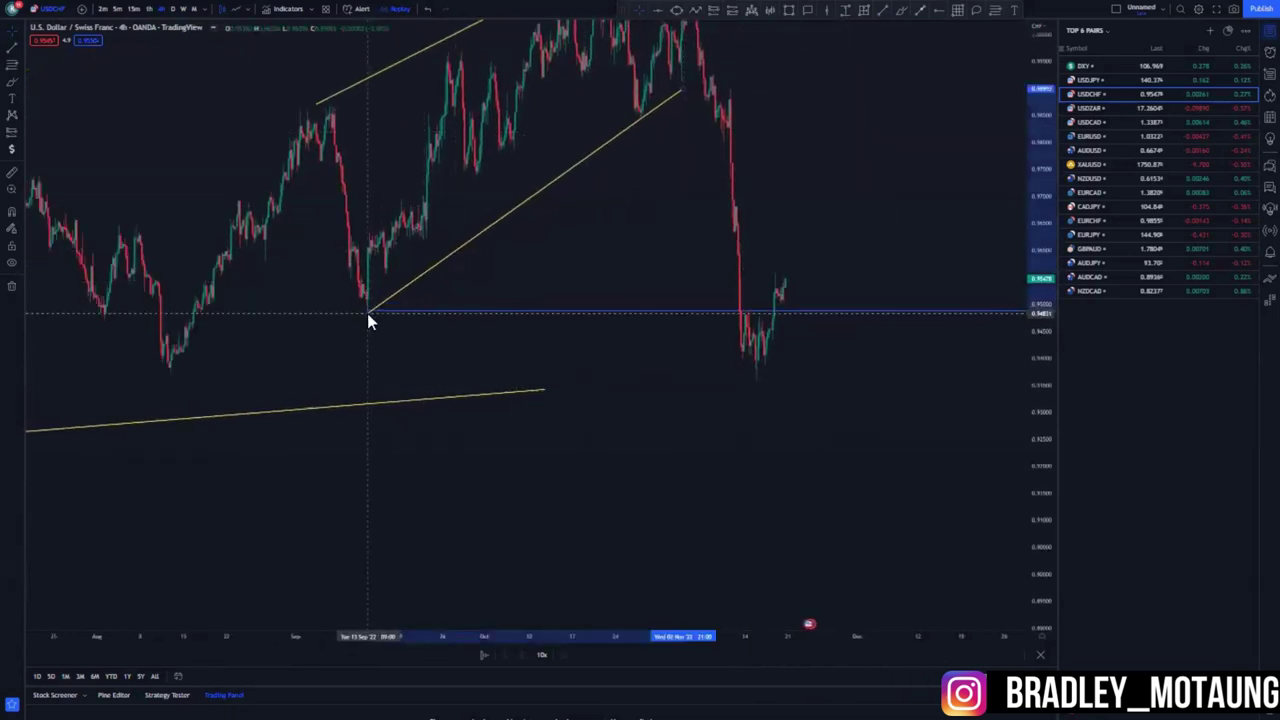
drag(673, 407, 665, 409)
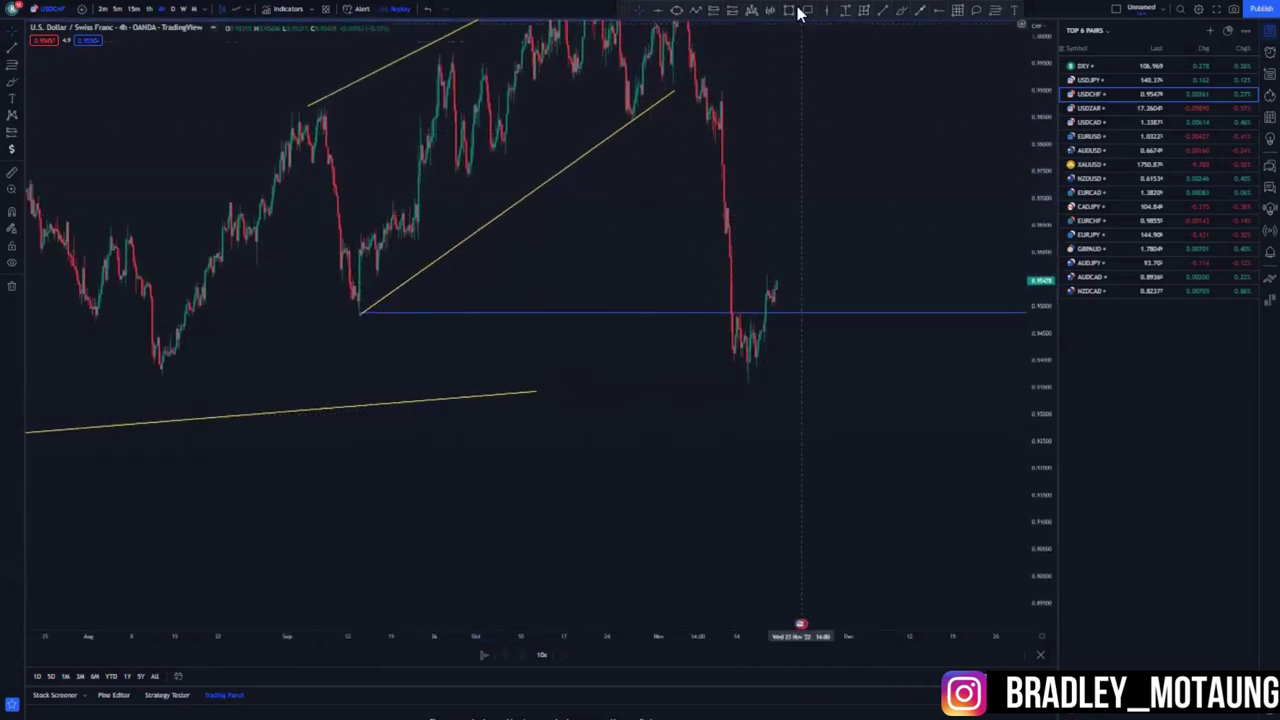
click(721, 80)
click(729, 241)
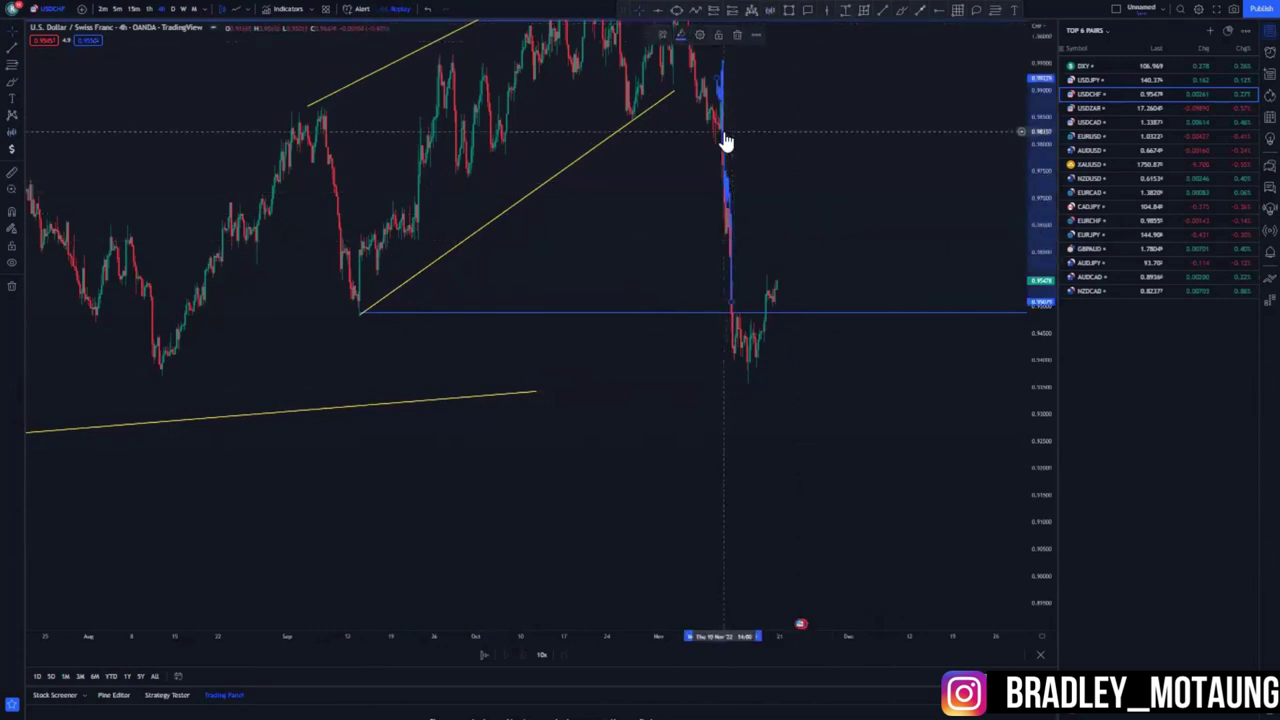
drag(725, 141, 742, 365)
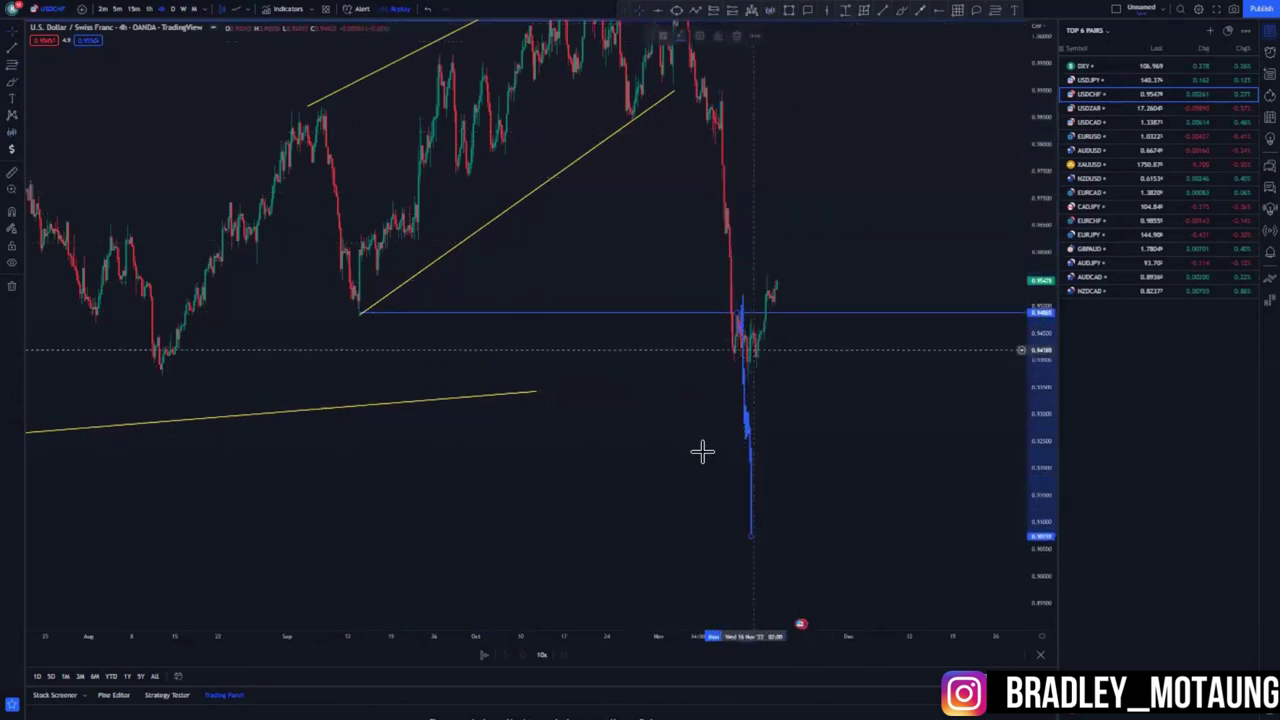
drag(754, 544, 750, 446)
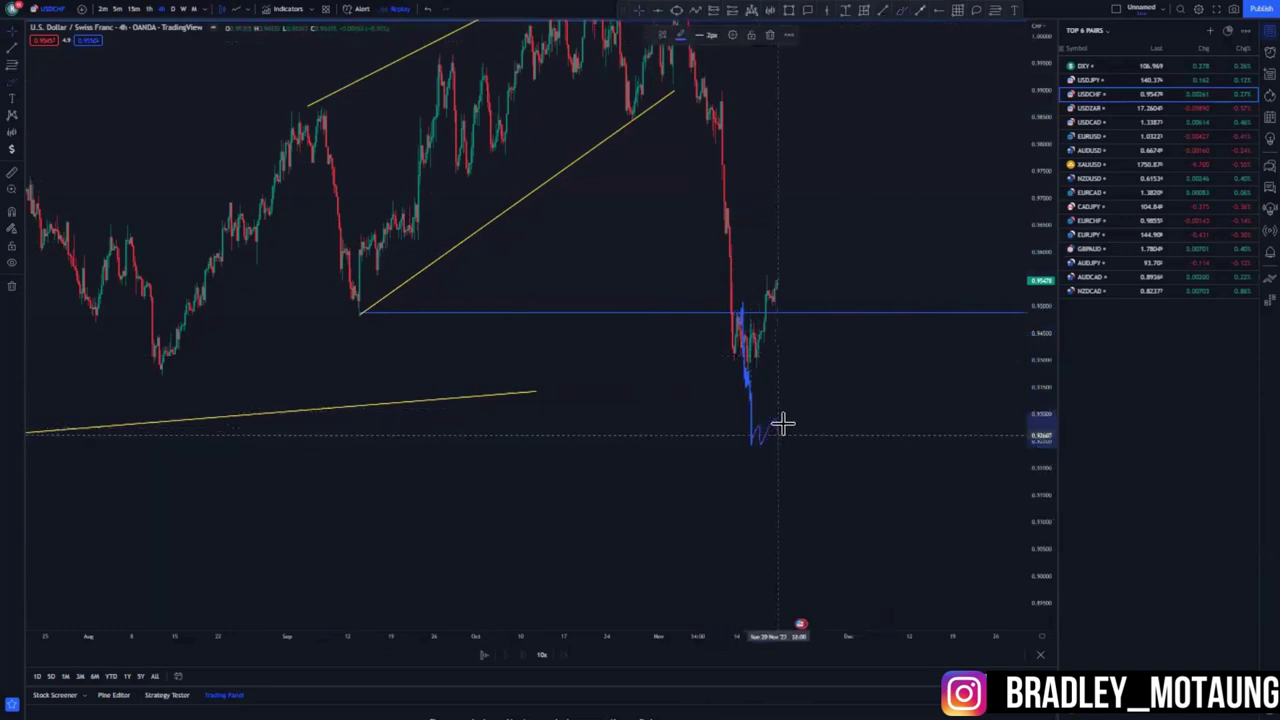
Brush and circle a projected consolidation at the copied drop's low, and circle the actual consolidation and retest area at the 0.949 ray
mouse_move(791, 426)
mouse_down()
mouse_move(771, 423)
mouse_move(785, 432)
mouse_up()
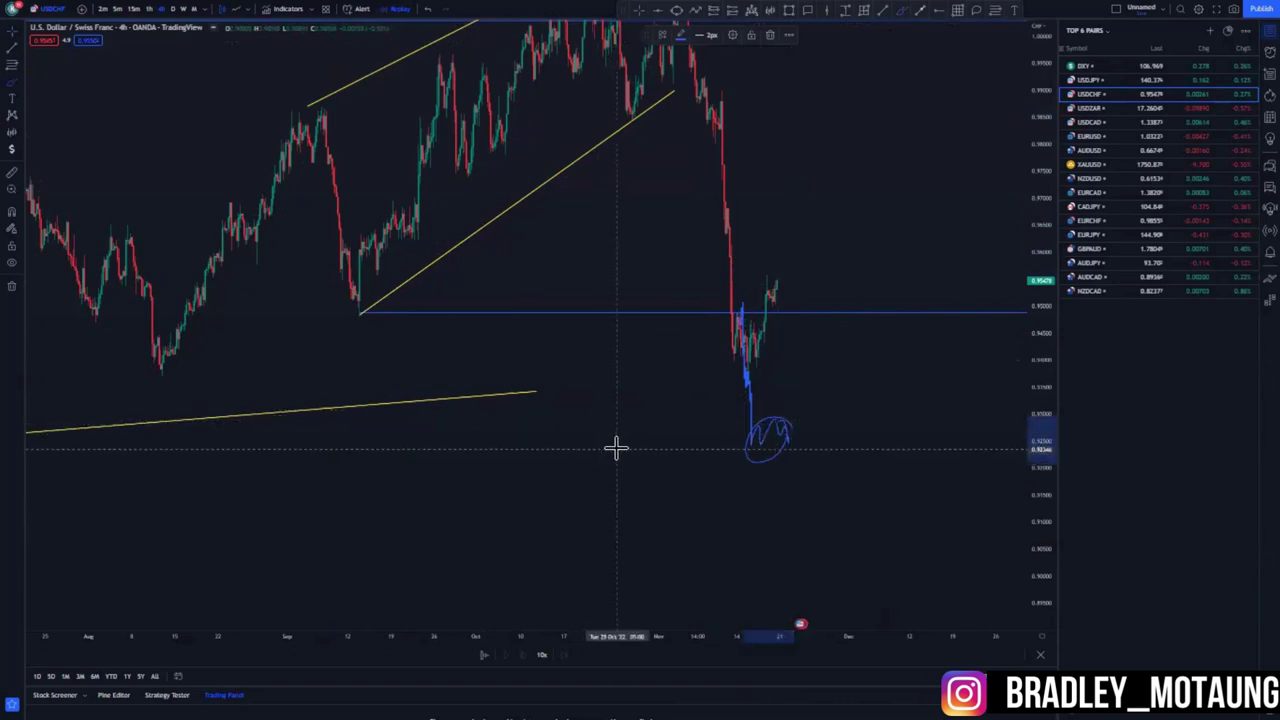
mouse_move(762, 298)
mouse_down()
mouse_move(714, 354)
mouse_move(735, 316)
mouse_move(717, 309)
mouse_move(720, 320)
mouse_move(792, 317)
mouse_up()
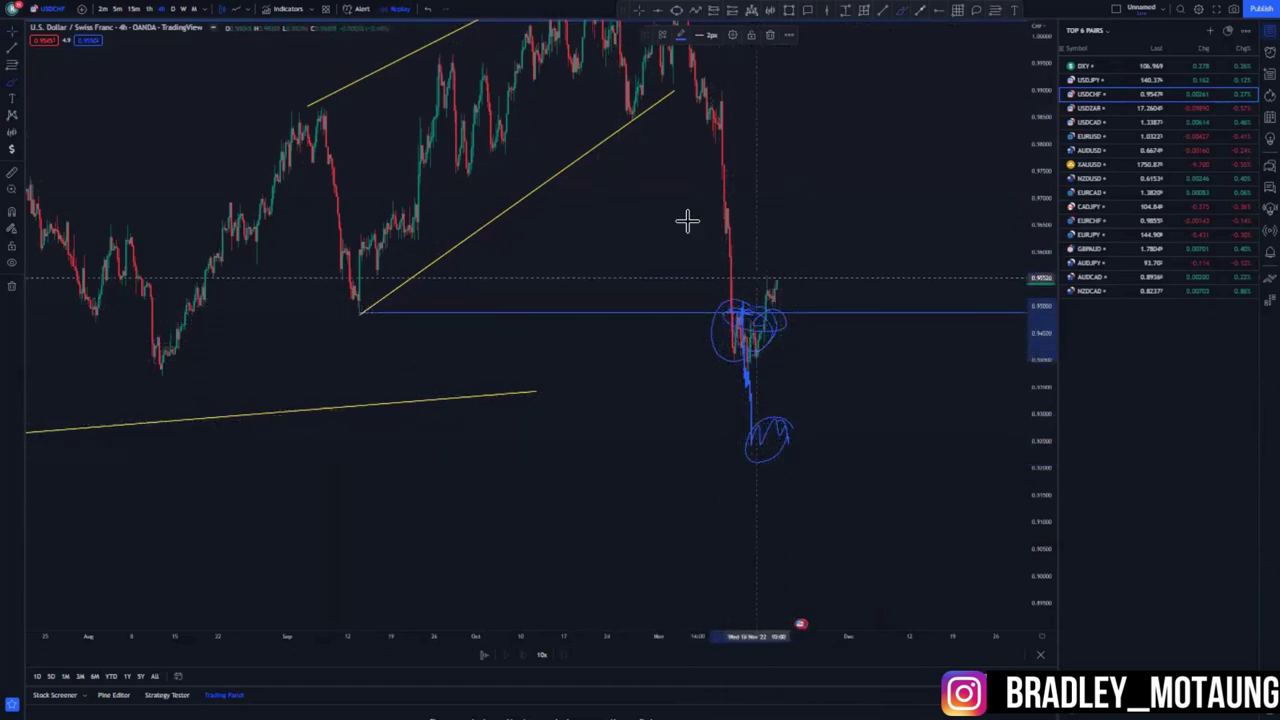
Undo the brushed consolidation, the circles and the copied bars pattern
click(430, 12)
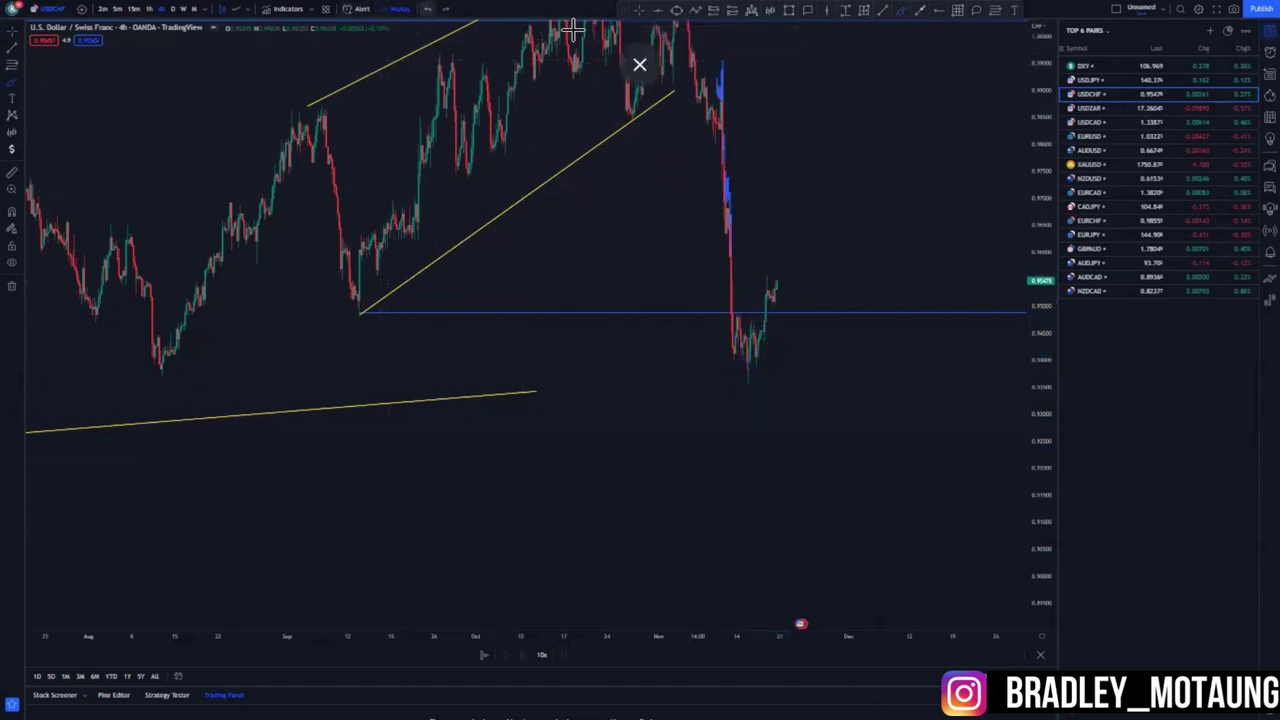
key(ctrl+z)
scroll(1030, 300, down, 4)
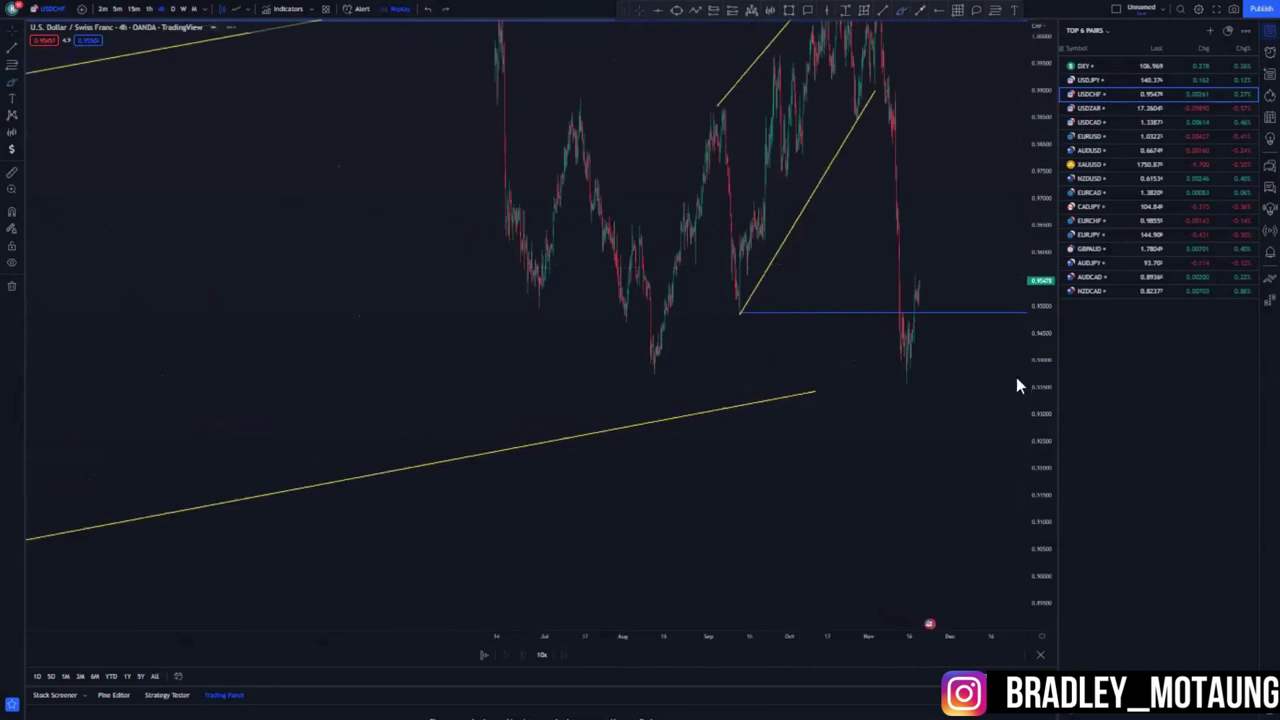
scroll(711, 378, down, 4)
scroll(711, 378, up, 4)
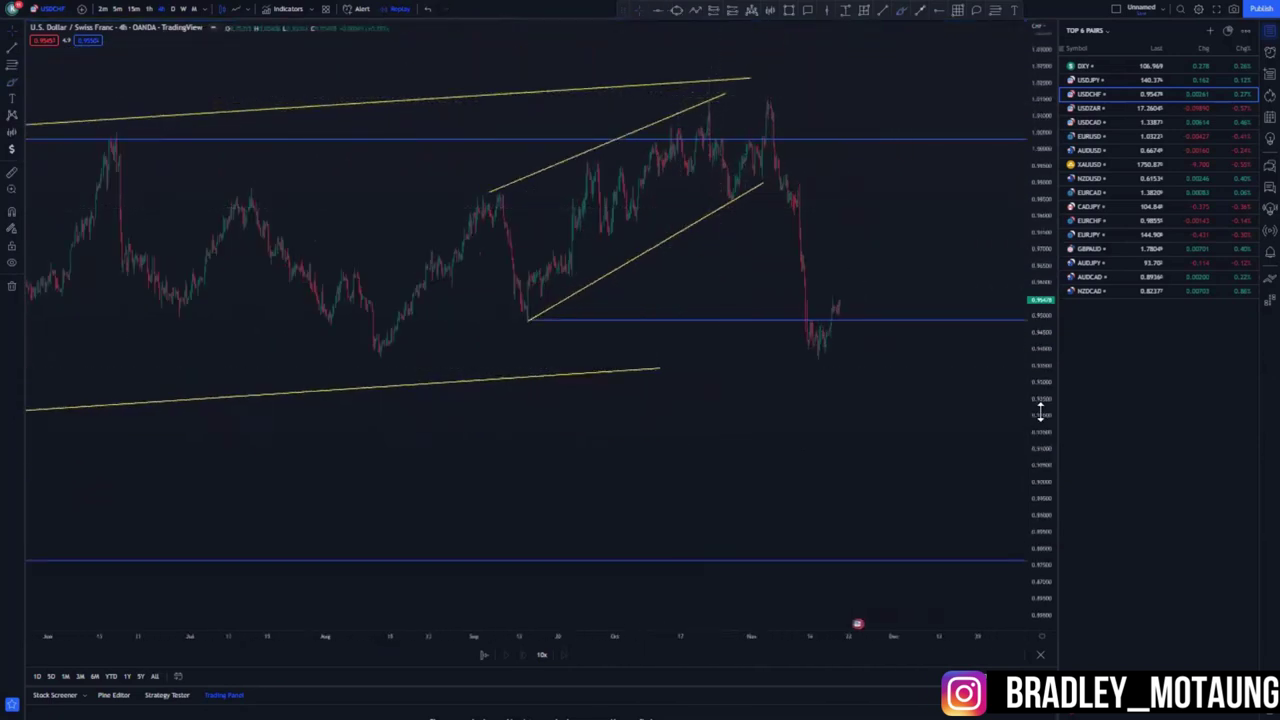
Delete the 0.949 horizontal ray and place a new horizontal ray at the mid-November rebound high
scroll(980, 400, up, 6)
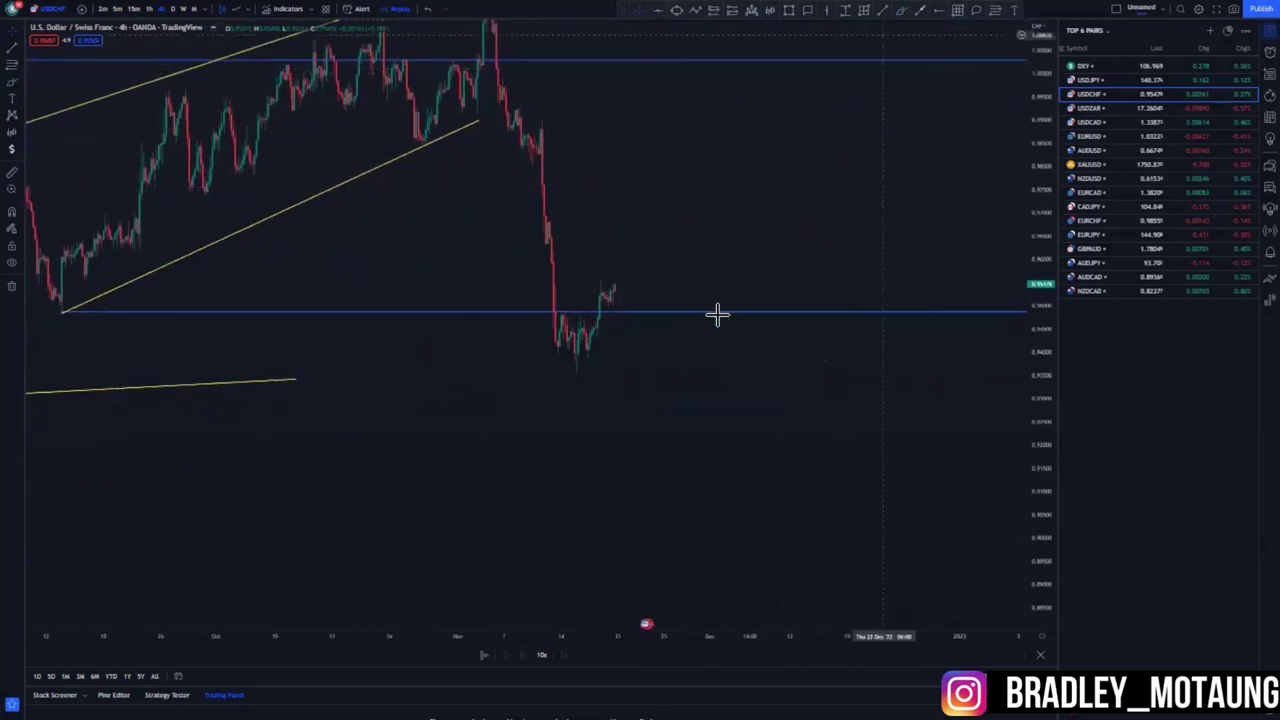
click(268, 312)
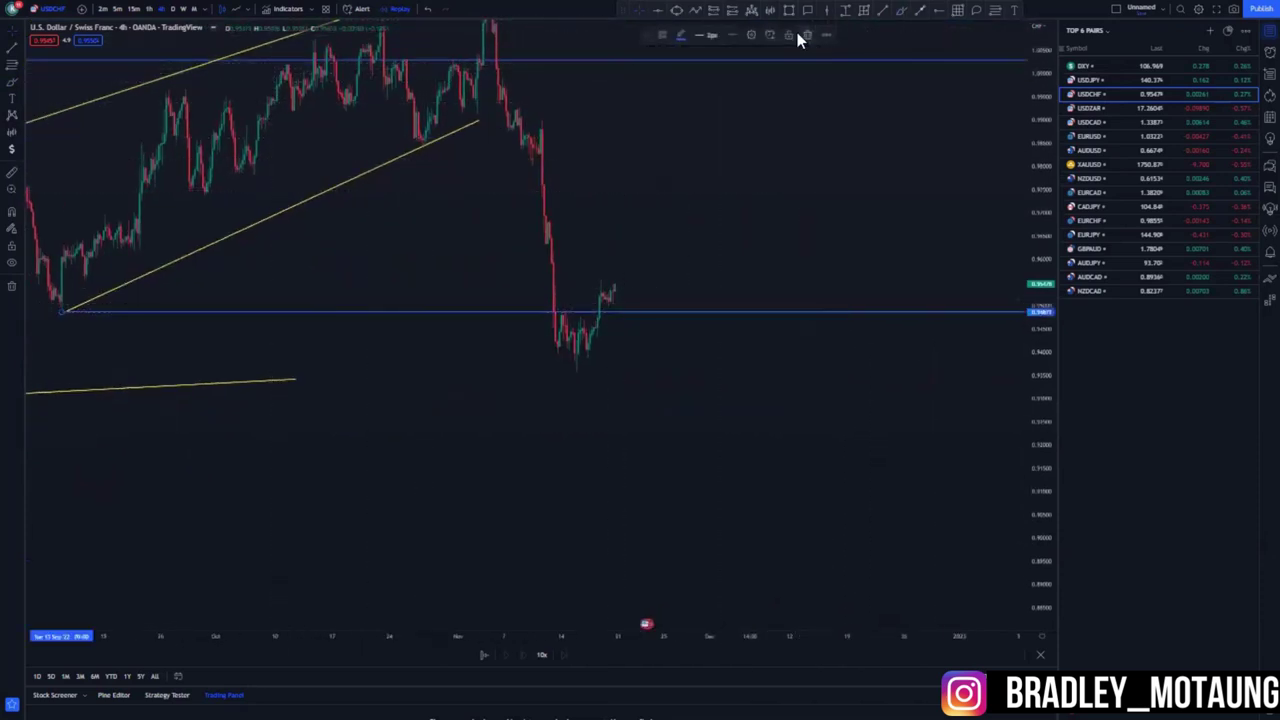
click(808, 38)
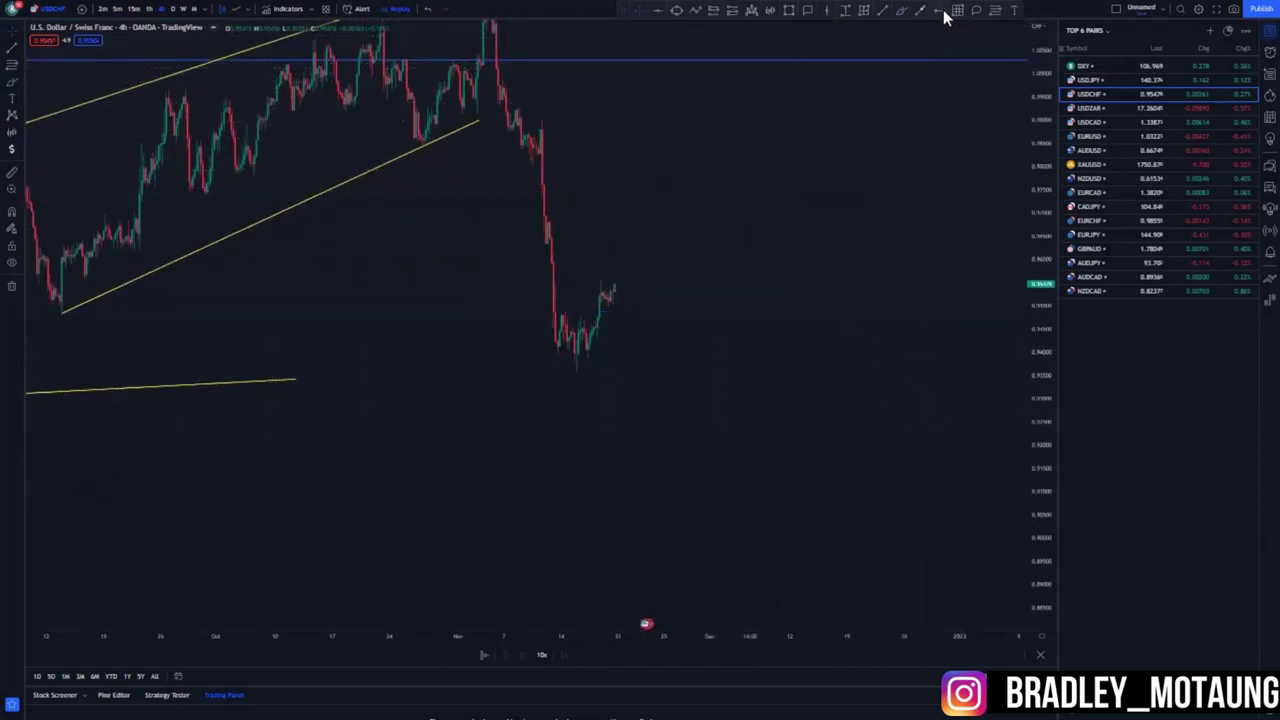
click(598, 279)
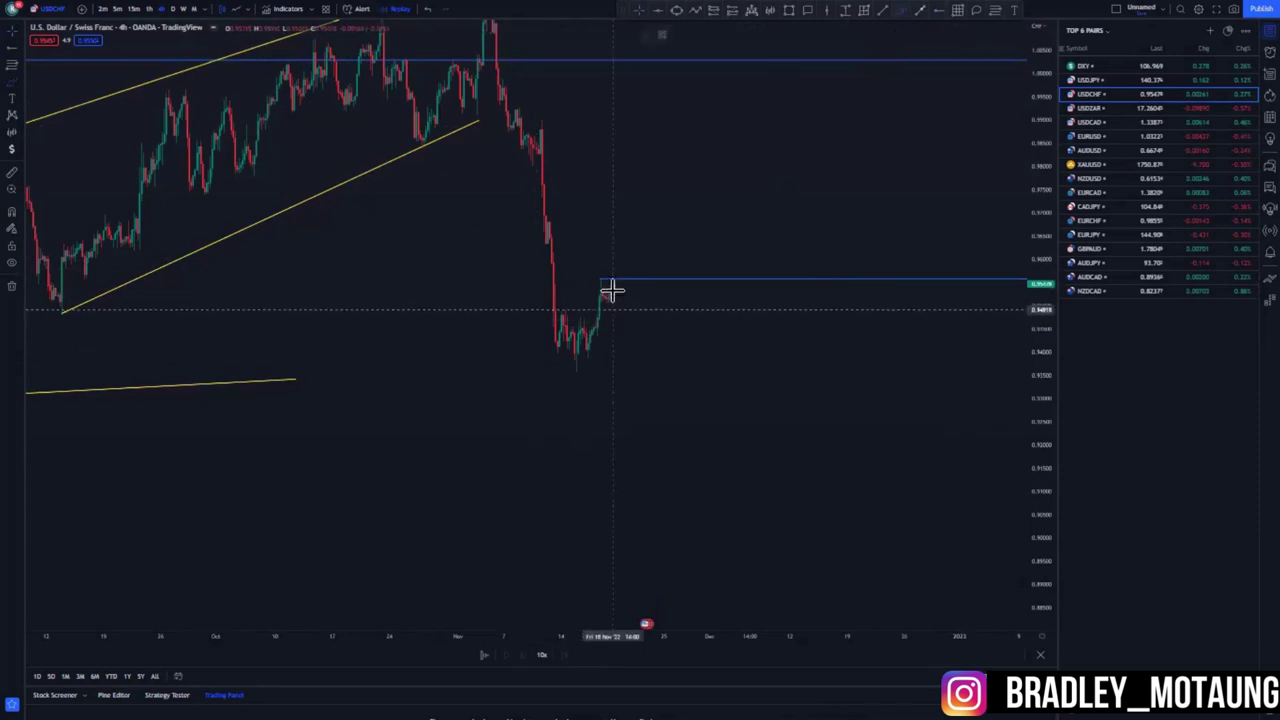
Brush a projected zigzag with two dips and a return to the ray, and draw a trend line beneath its lows from the November low
mouse_move(608, 289)
mouse_down()
mouse_move(626, 303)
mouse_move(640, 369)
mouse_move(683, 286)
mouse_move(694, 294)
mouse_move(717, 371)
mouse_move(744, 277)
mouse_up()
key(alt+t)
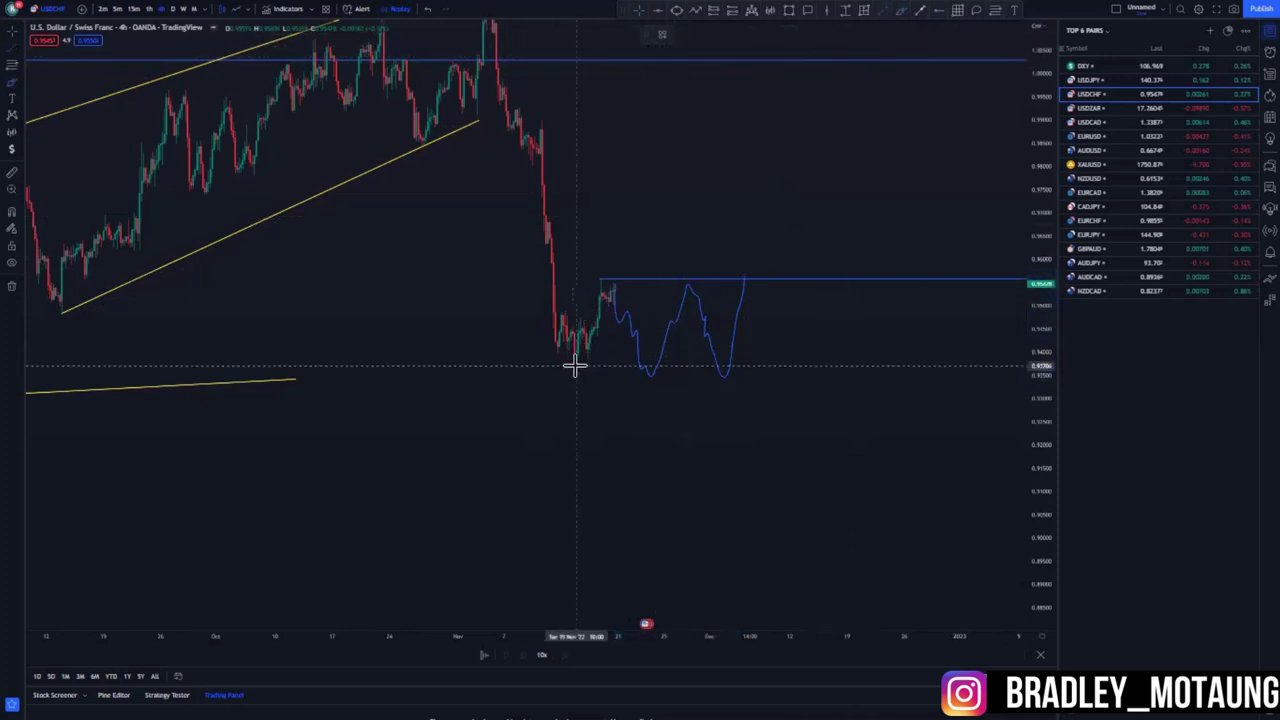
drag(573, 370, 738, 378)
click(838, 393)
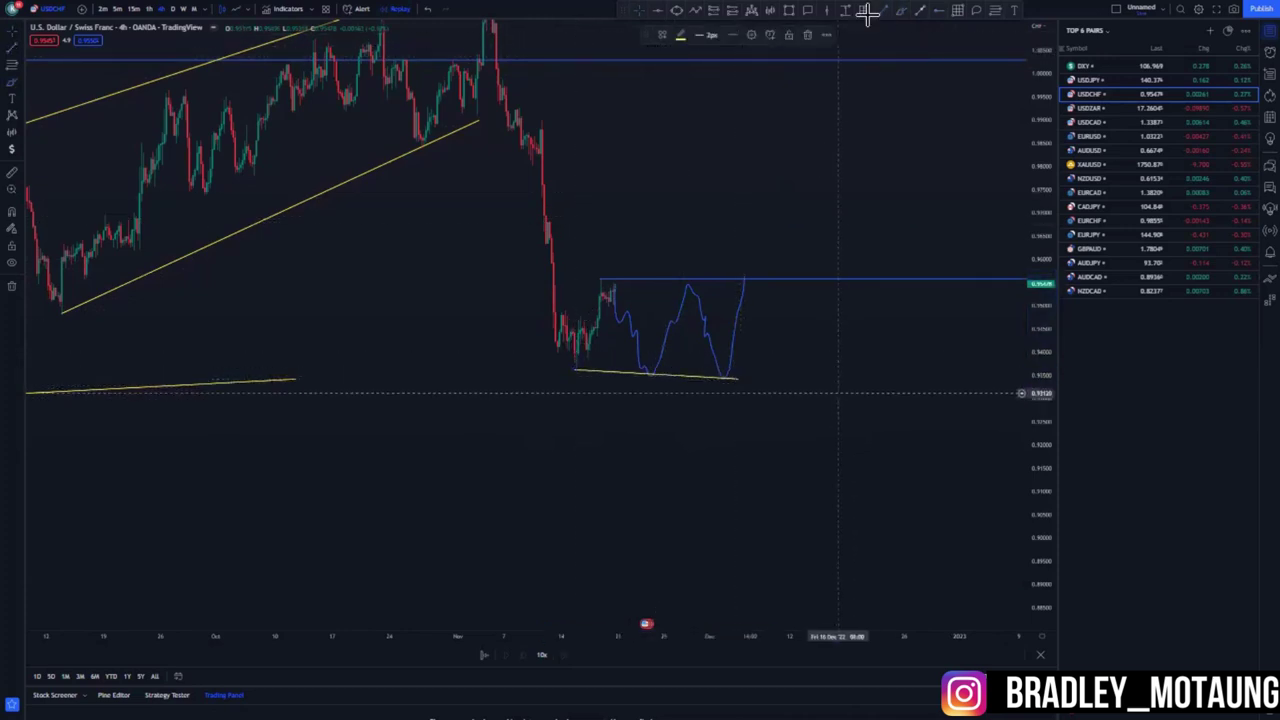
Draw a trend line across the projected range's highs and delete the overlapping horizontal ray
drag(597, 278, 755, 276)
click(792, 280)
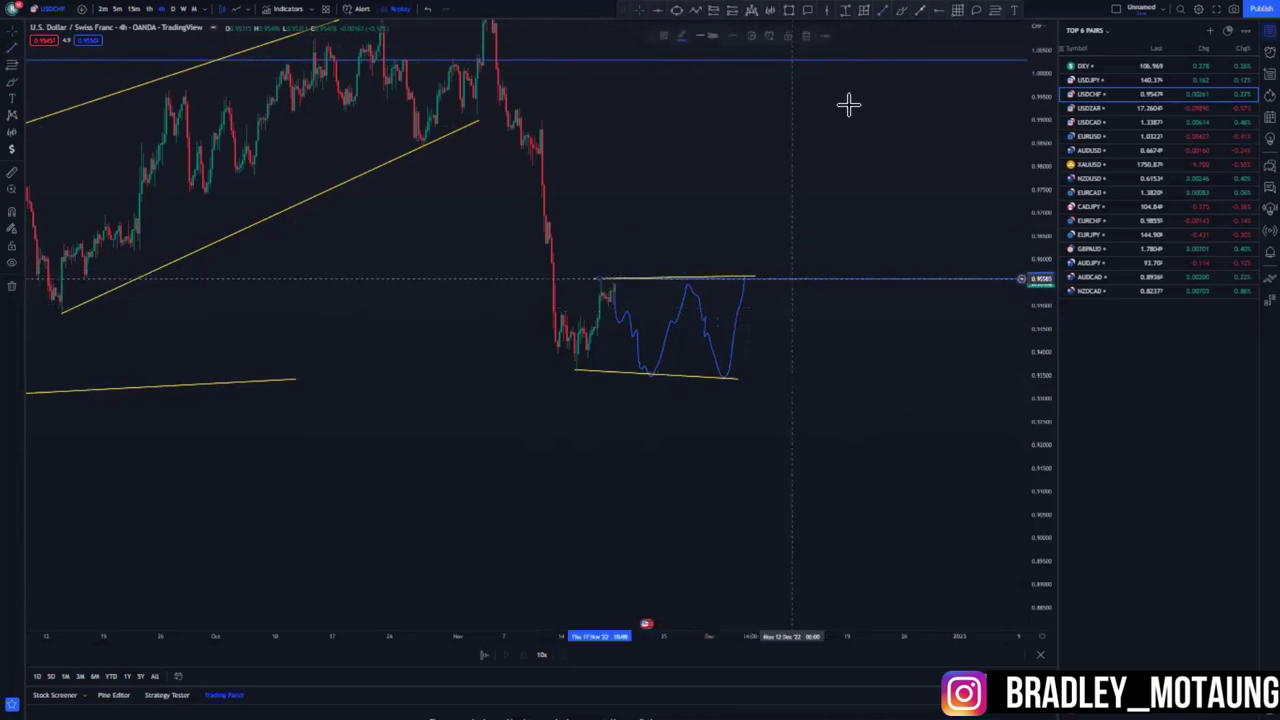
click(806, 38)
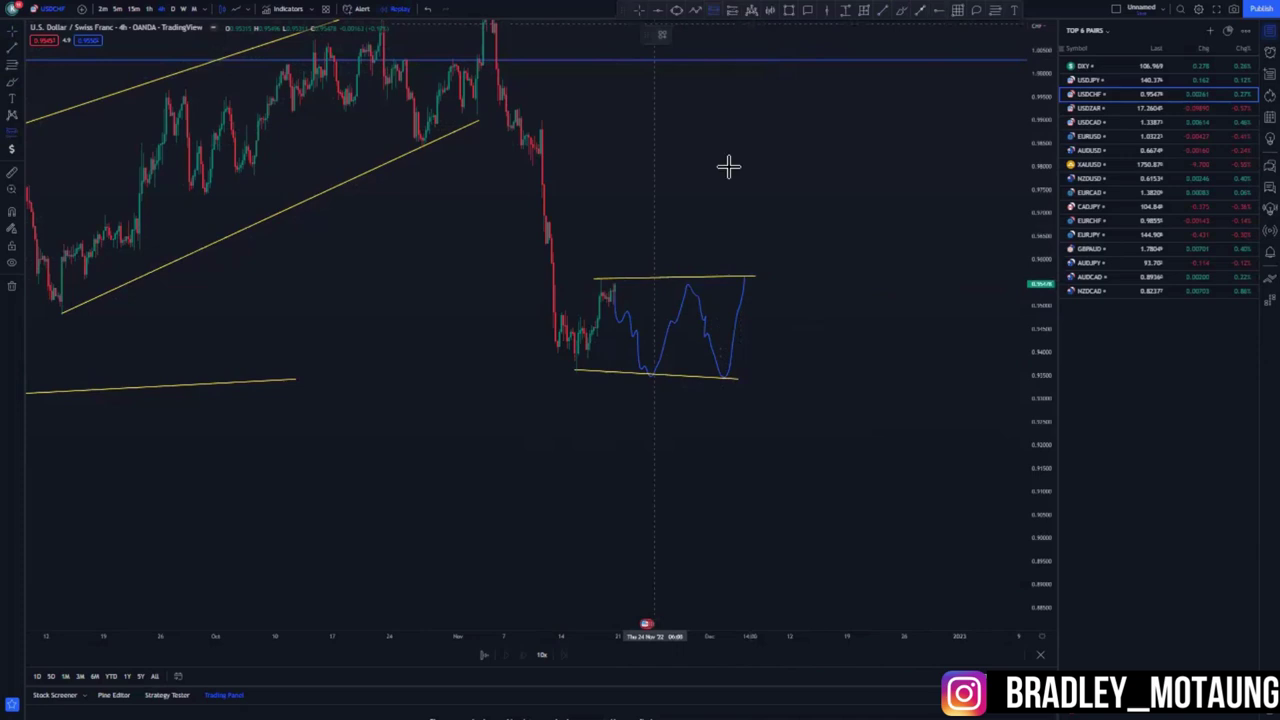
key(Escape)
Brush a pullback from the projected range's final high into a small sideways consolidation inside the range
drag(848, 320, 805, 319)
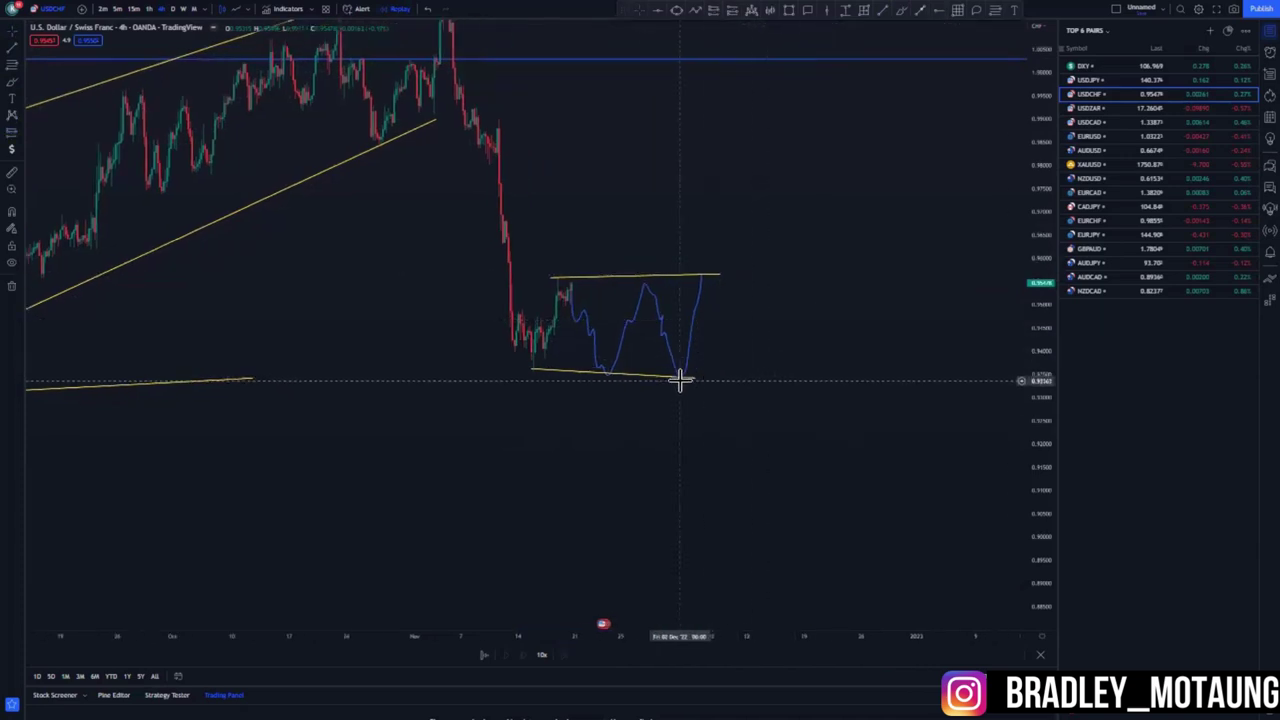
scroll(795, 415, down, 4)
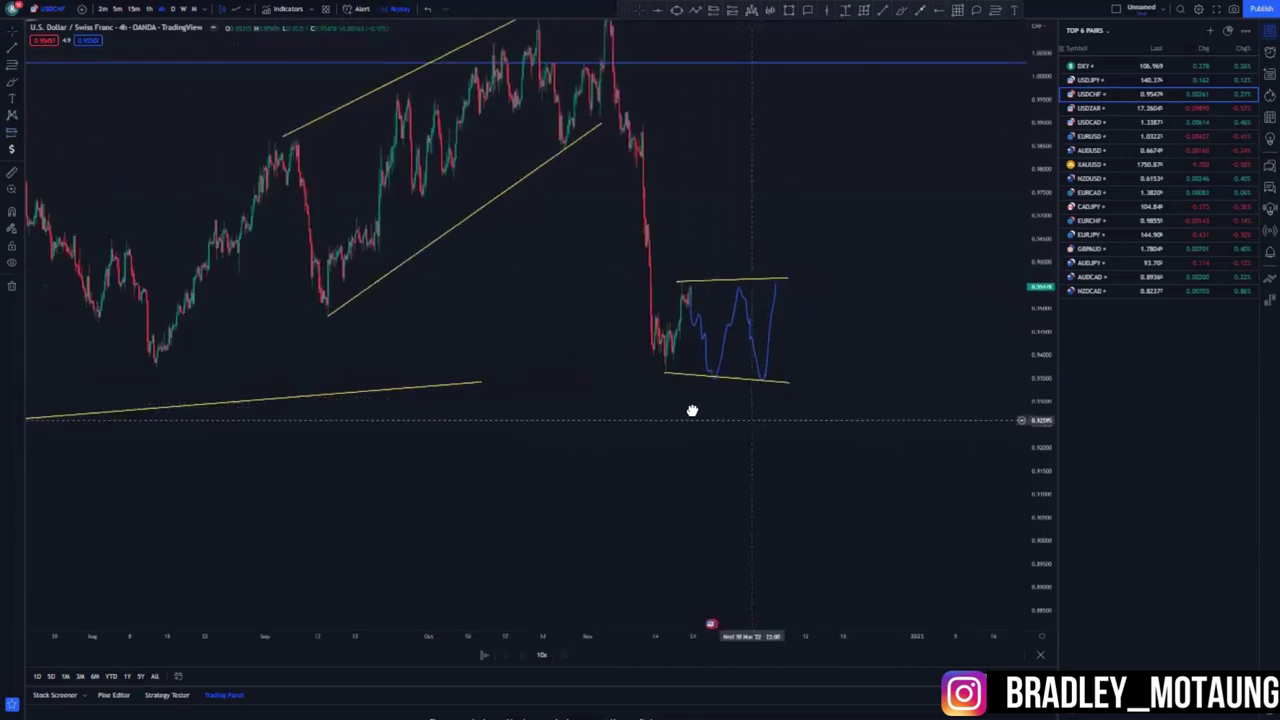
scroll(757, 437, down, 3)
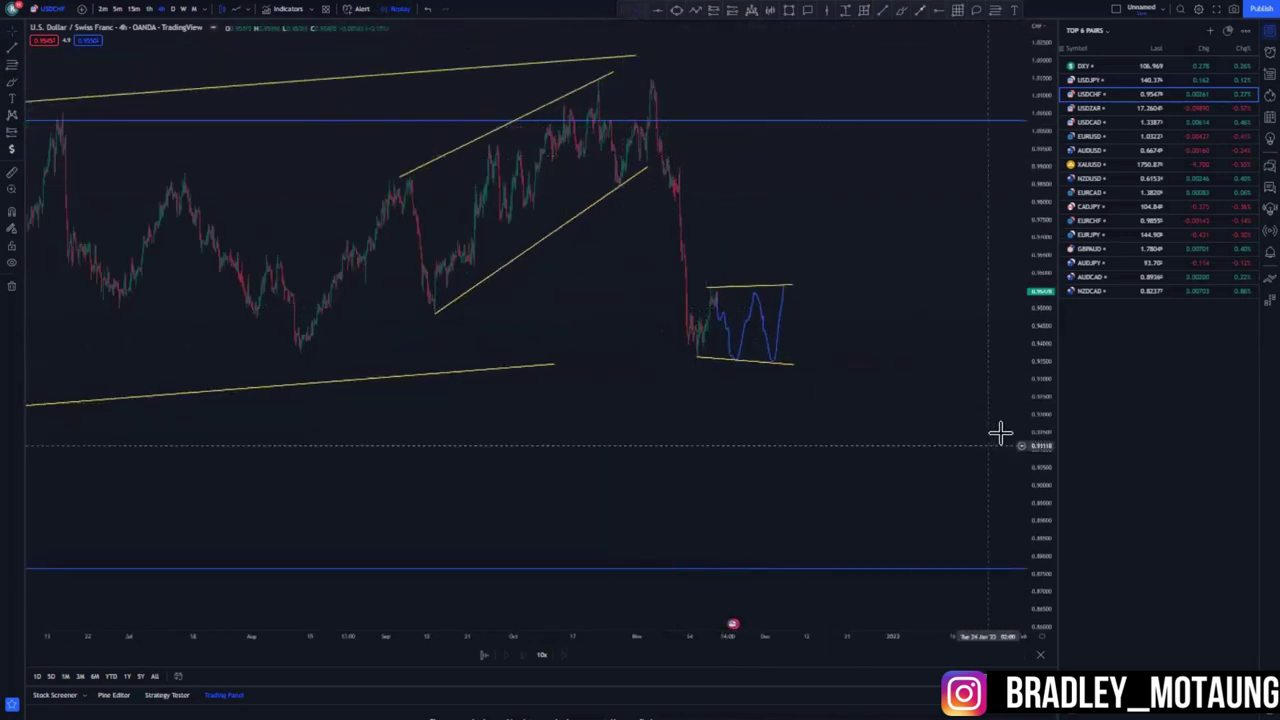
drag(1038, 409, 1038, 318)
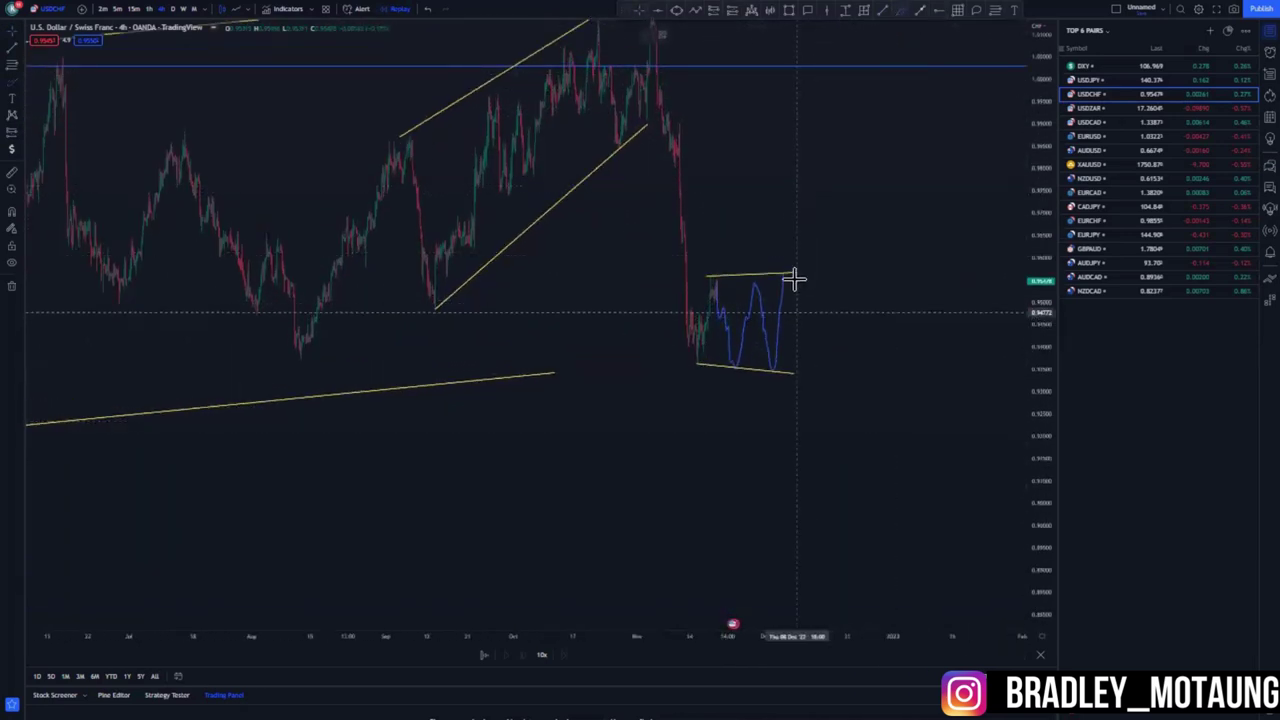
mouse_move(786, 298)
mouse_down()
mouse_move(811, 315)
mouse_move(810, 297)
mouse_up()
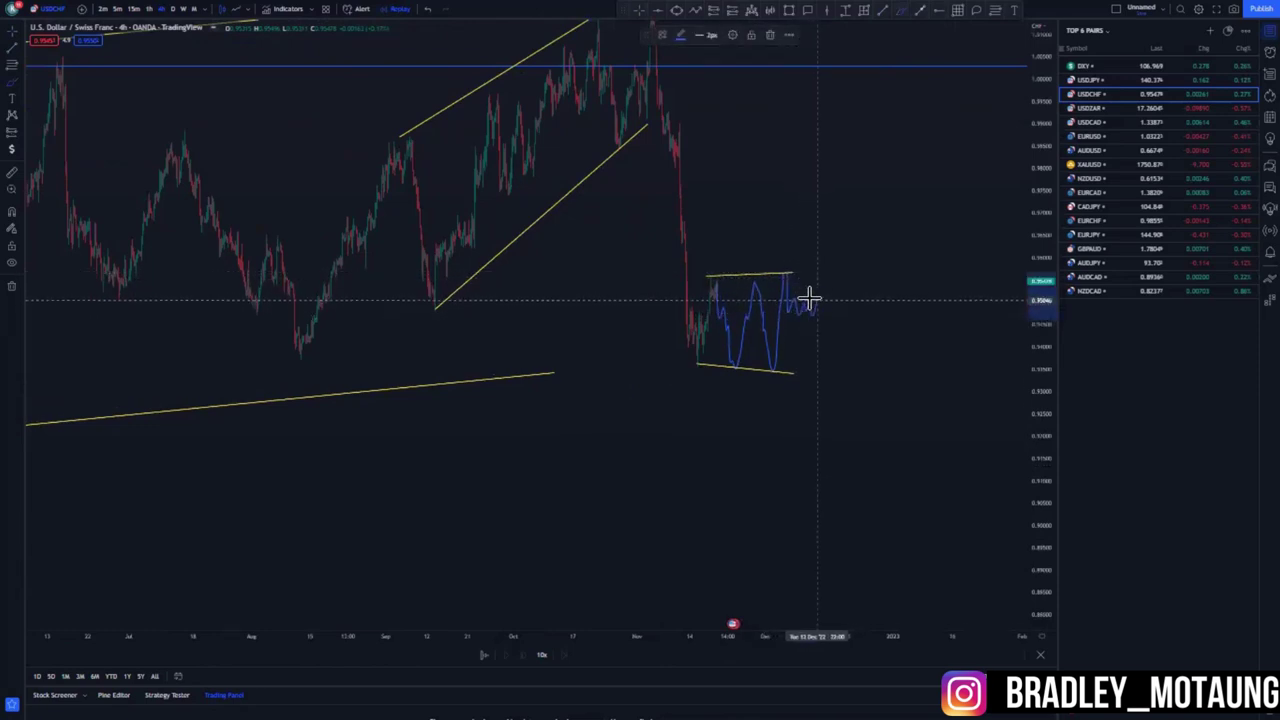
Place a short position with entry at 0.94751 after the small brushed consolidation and tighten its stop to about 0.953
click(724, 14)
click(814, 313)
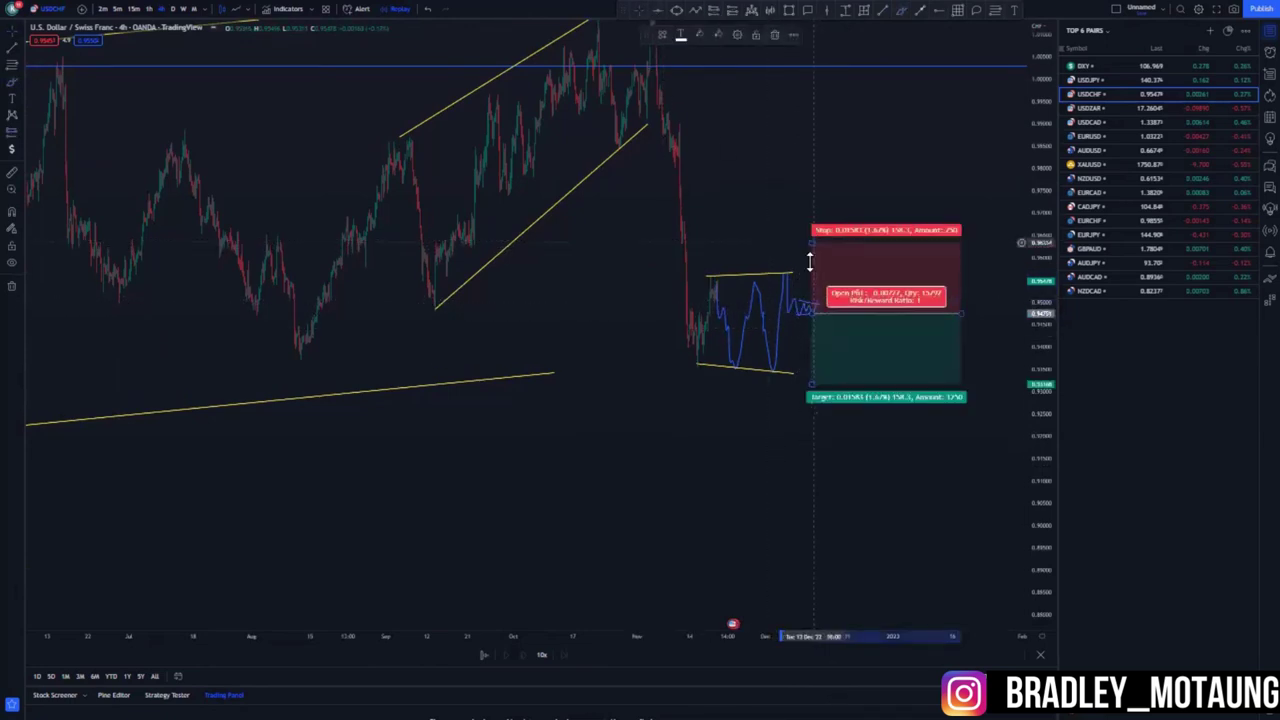
scroll(586, 449, down, 4)
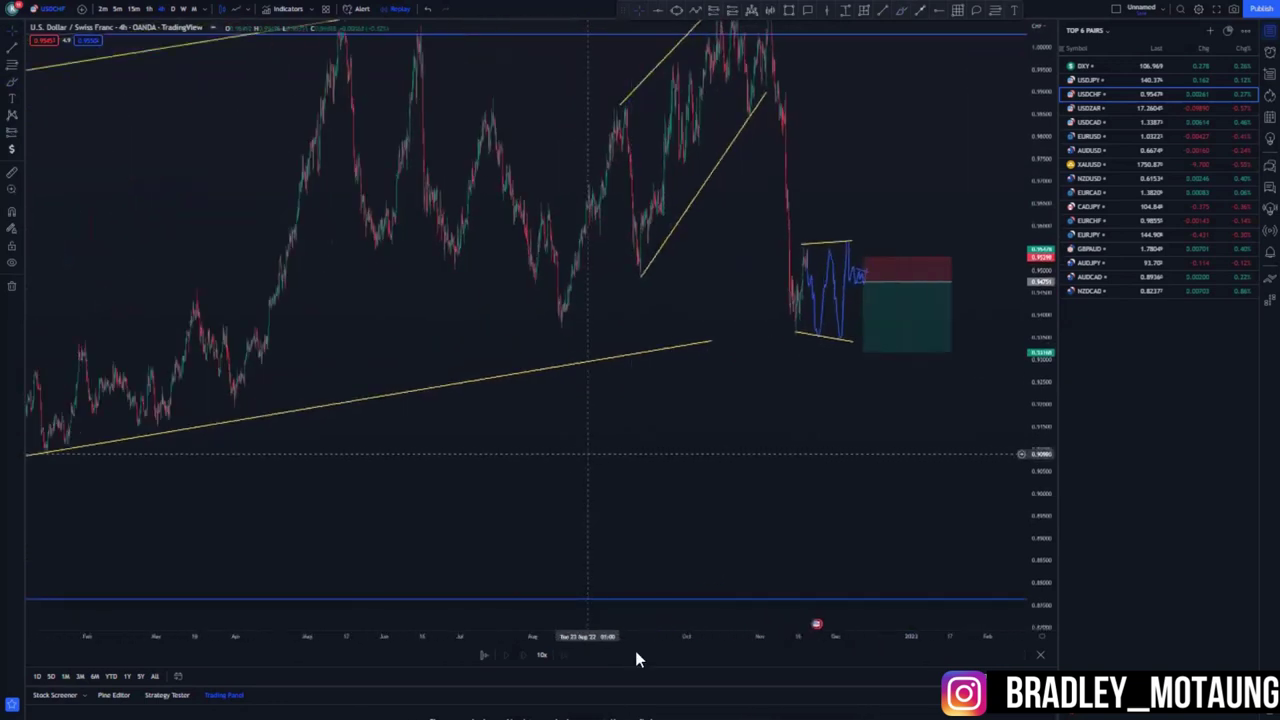
Extend the short position's target down to the lower blue horizontal ray, at about 0.878
scroll(820, 440, down, 5)
drag(836, 434, 717, 397)
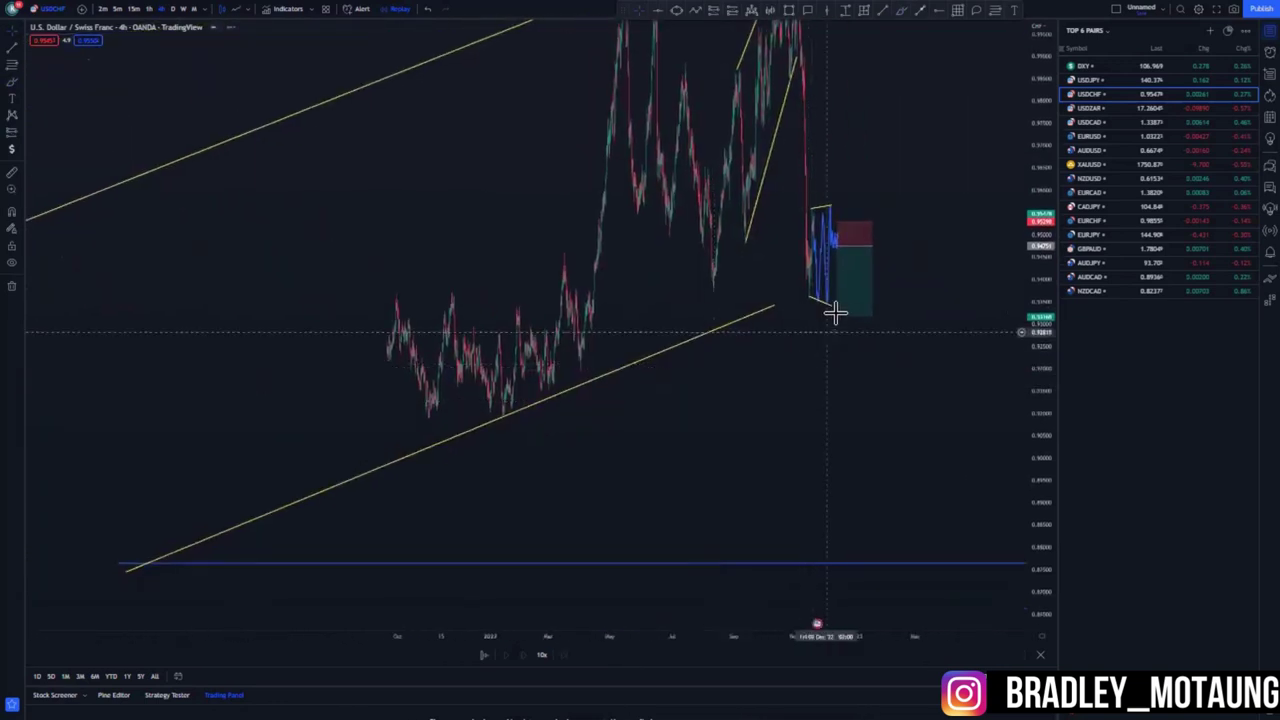
drag(837, 314, 817, 537)
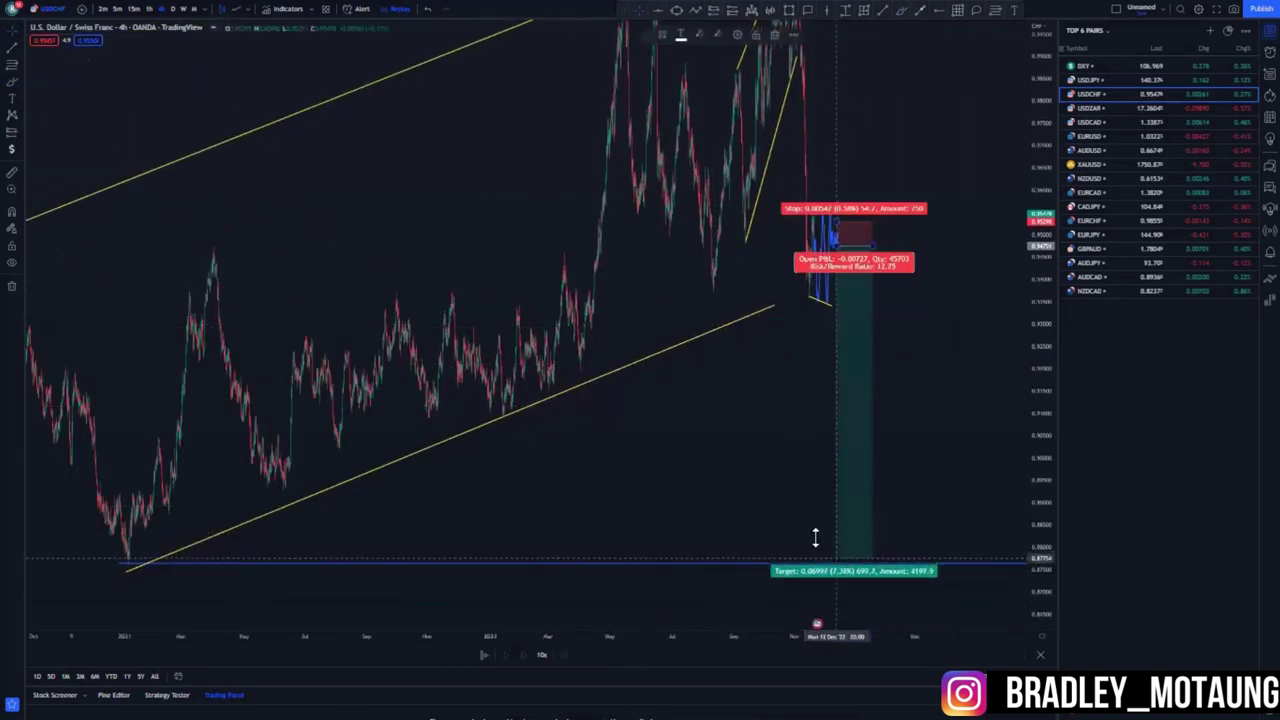
scroll(743, 403, up, 2)
scroll(749, 386, up, 1)
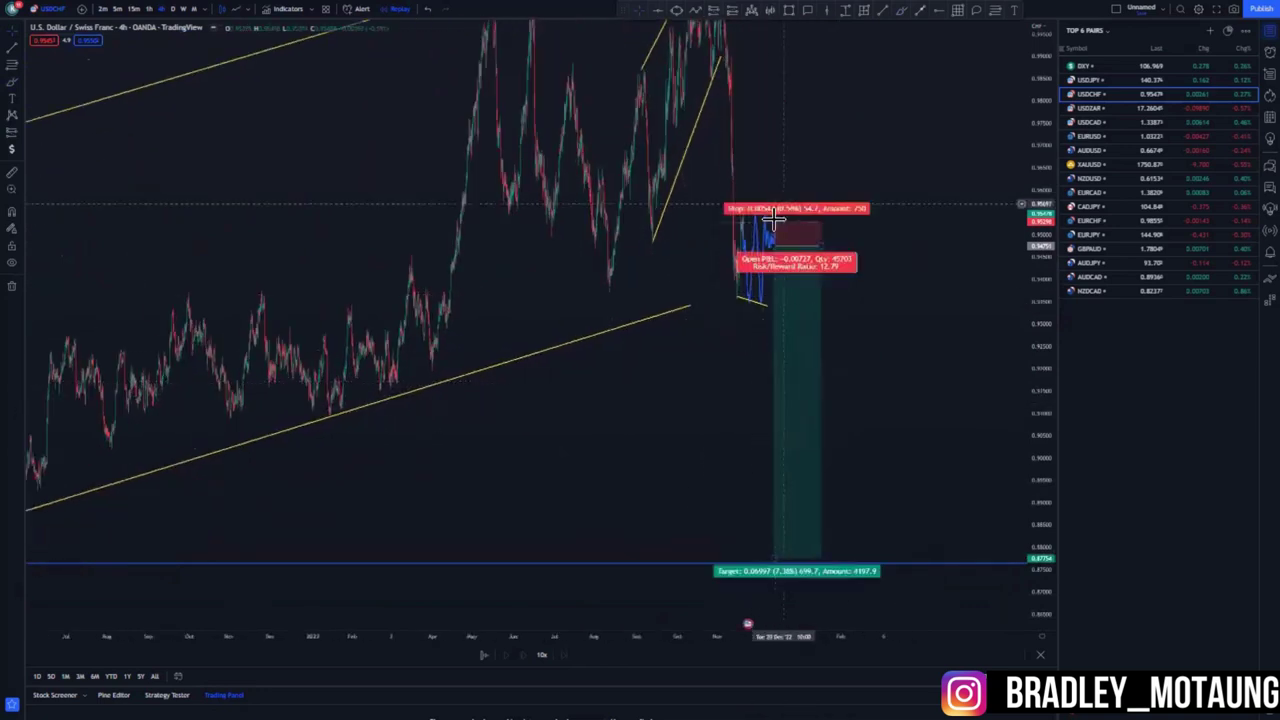
Undo the short position, the brushed projections, the range trend lines and the horizontal ray's move, back to its placement at the September low
click(429, 10)
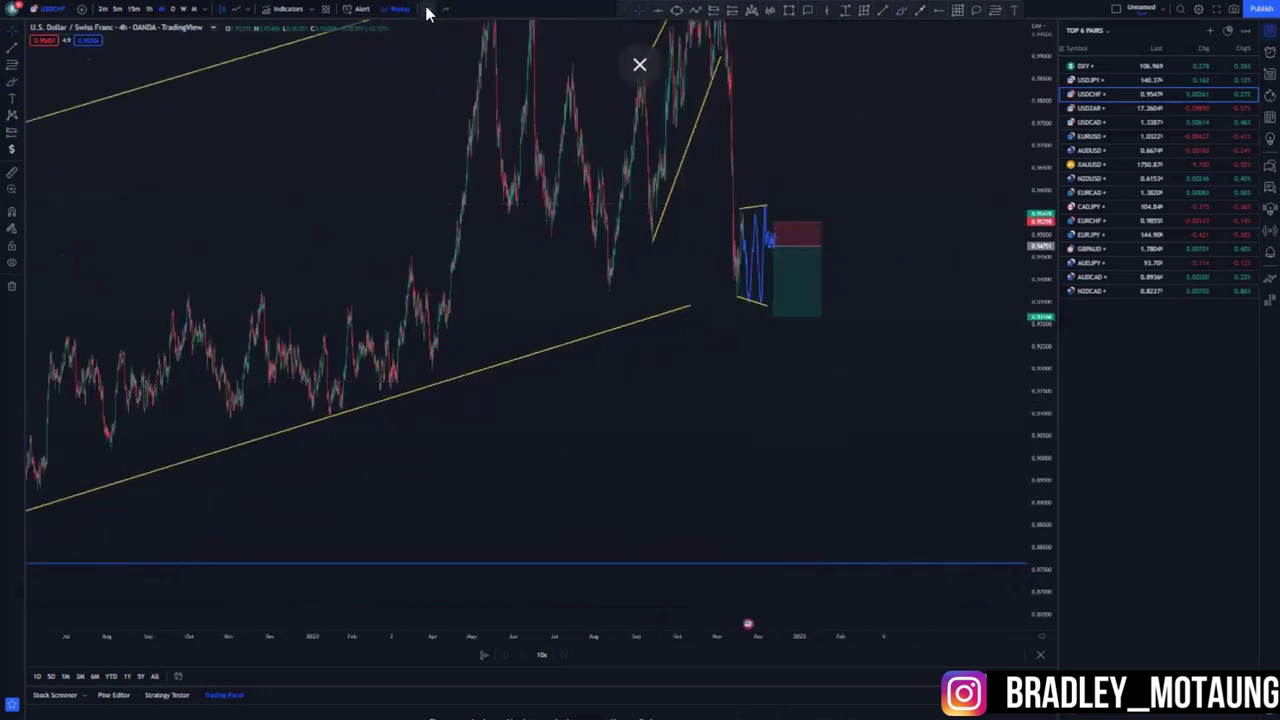
click(429, 10)
click(429, 10)
click(428, 10)
click(428, 10)
click(428, 9)
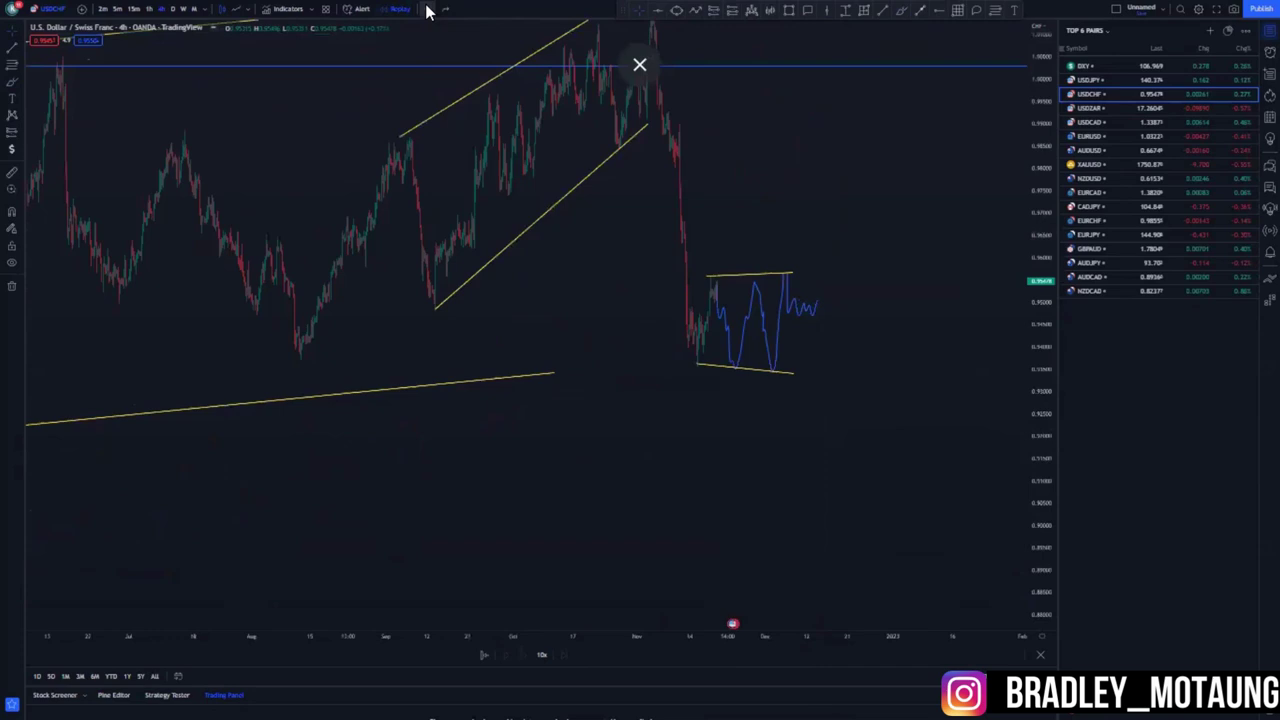
click(428, 9)
click(428, 9)
click(428, 9)
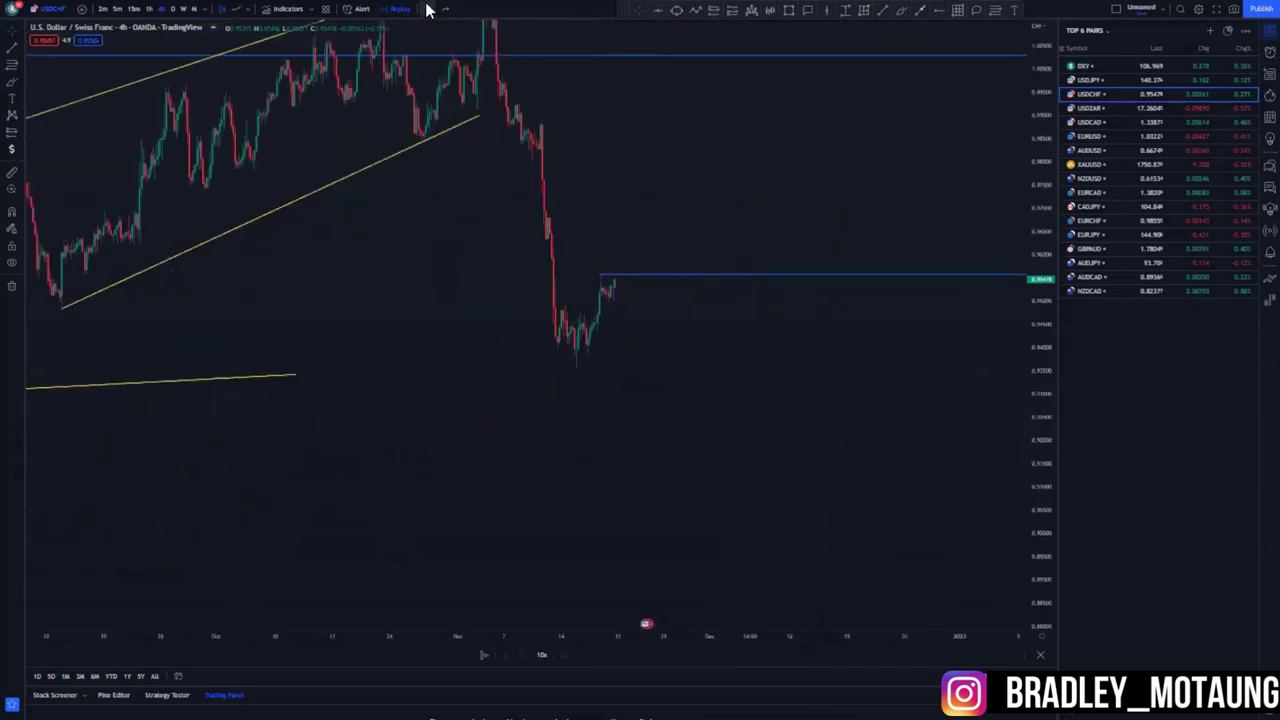
click(428, 9)
Move the horizontal ray from the September low down to the August low, at about 0.937
scroll(660, 249, down, 3)
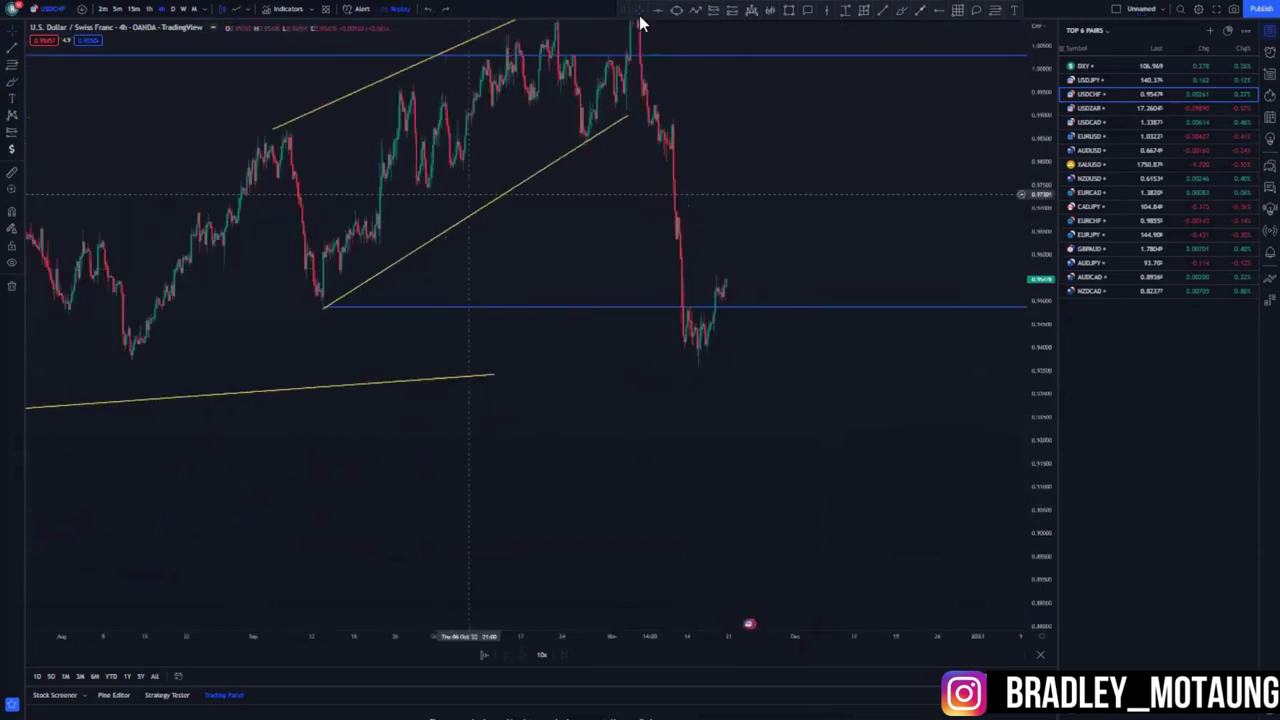
drag(348, 306, 155, 359)
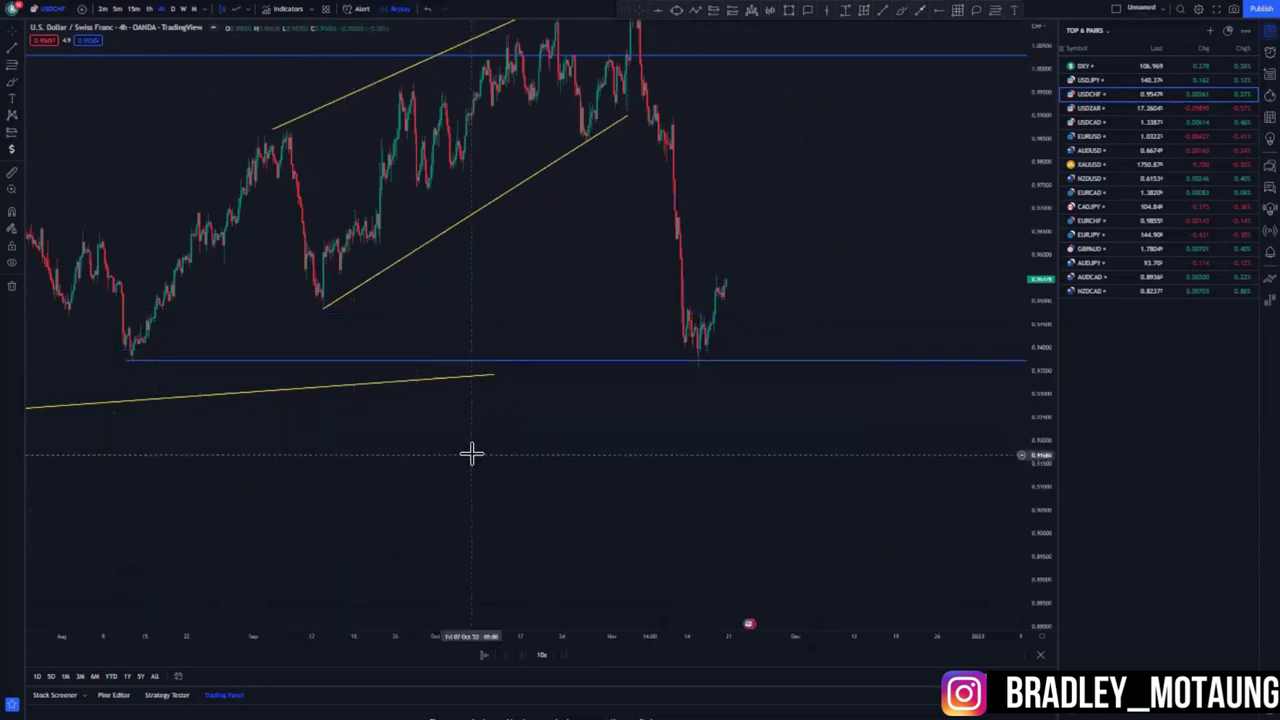
Draw a steep falling channel with one trend line from the November peak across the highs and another beneath the decline to the November low
scroll(600, 320, down, 3)
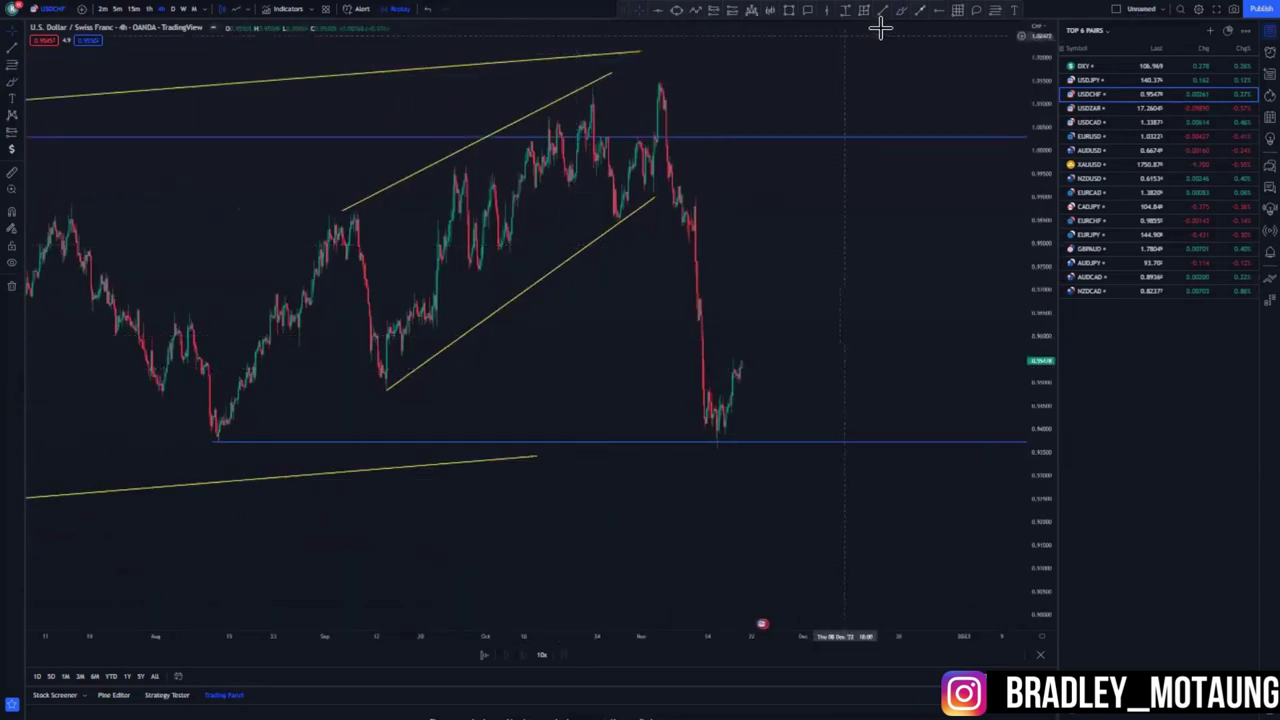
click(661, 73)
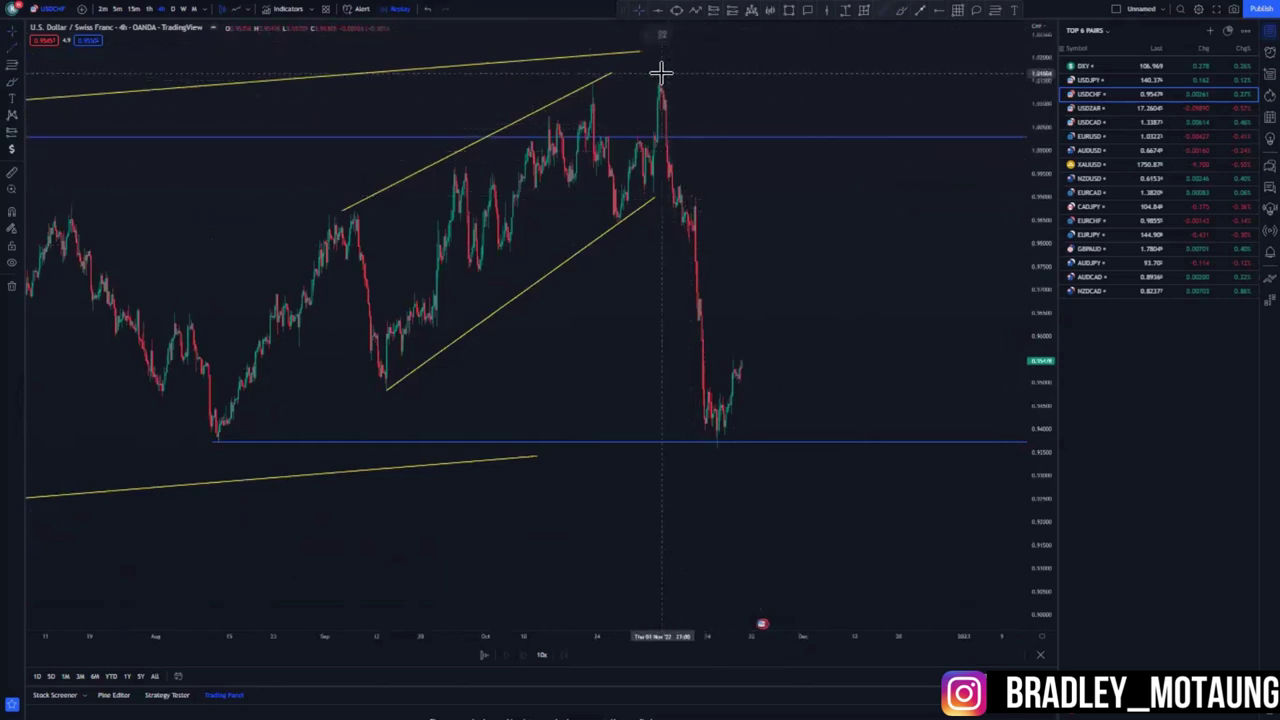
click(752, 397)
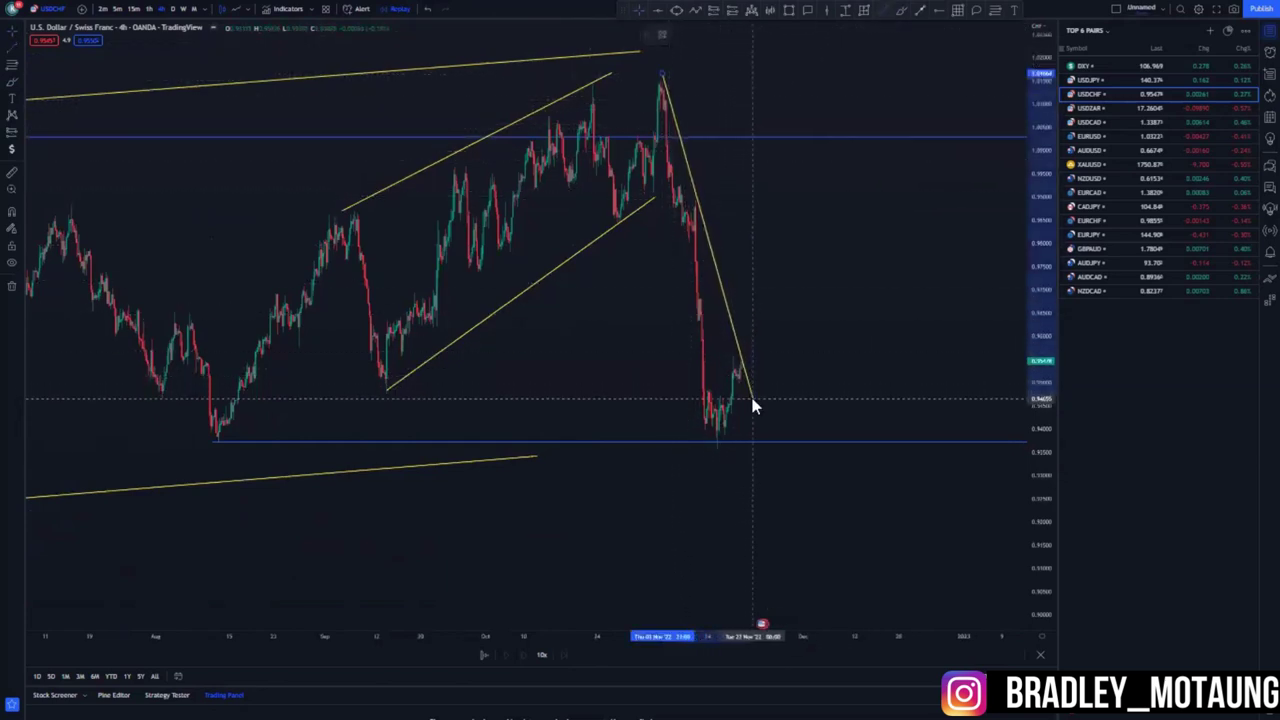
click(883, 11)
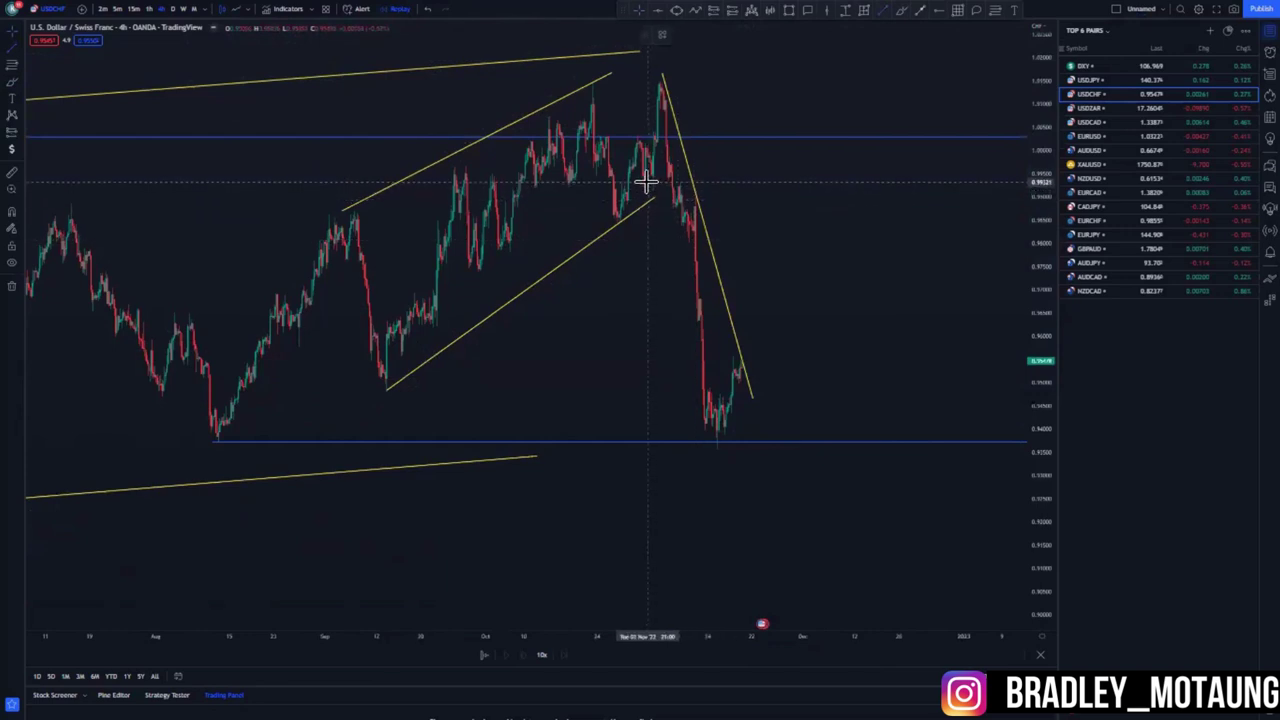
click(648, 186)
click(706, 443)
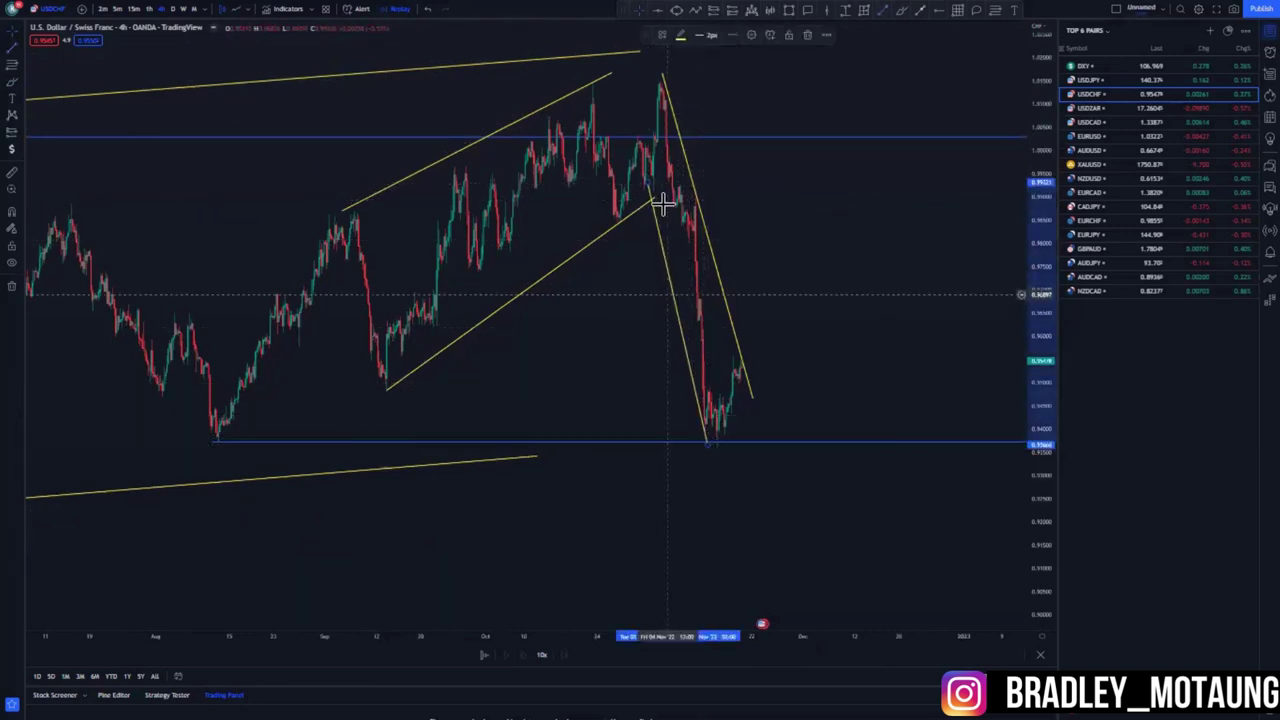
drag(646, 184, 644, 184)
click(968, 190)
Delete both yellow trend lines of the rising channel that precedes the November drop
drag(1036, 260, 1000, 365)
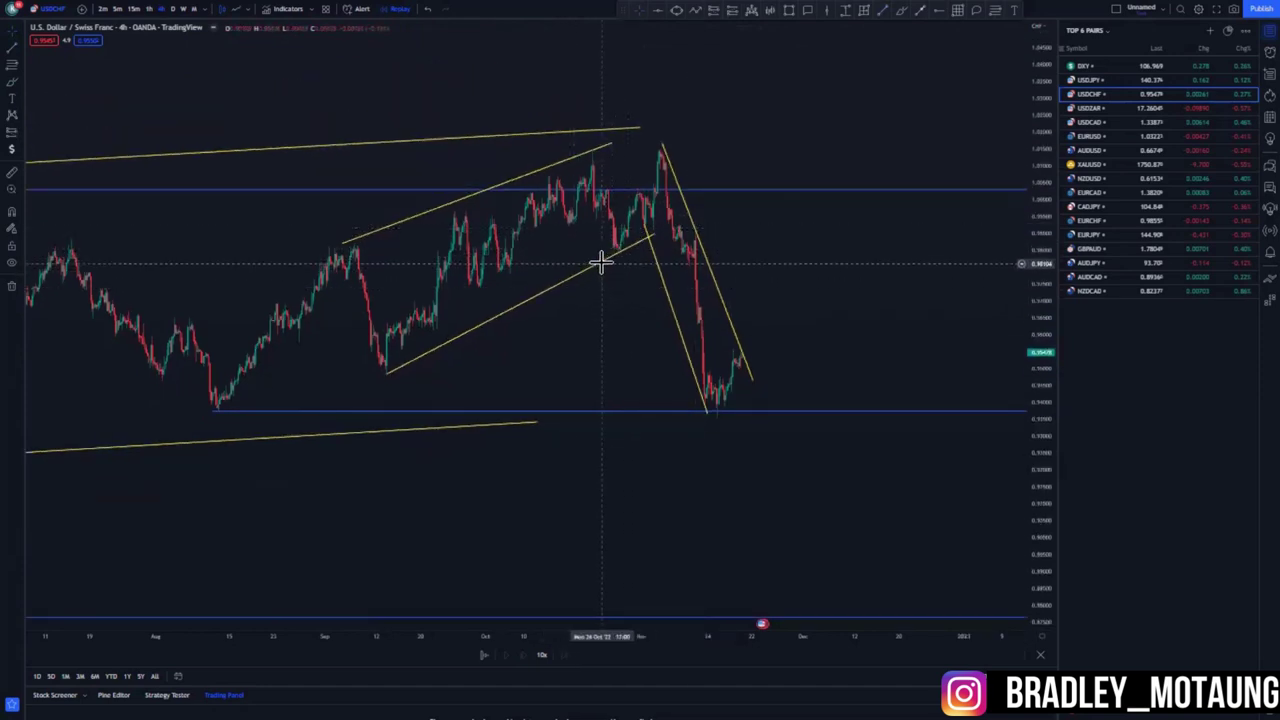
click(587, 156)
key(Delete)
Brush a projected breakout above the falling channel into a small sideways consolidation, and undo the final dip-and-rise stroke
scroll(722, 400, up, 4)
drag(606, 460, 795, 413)
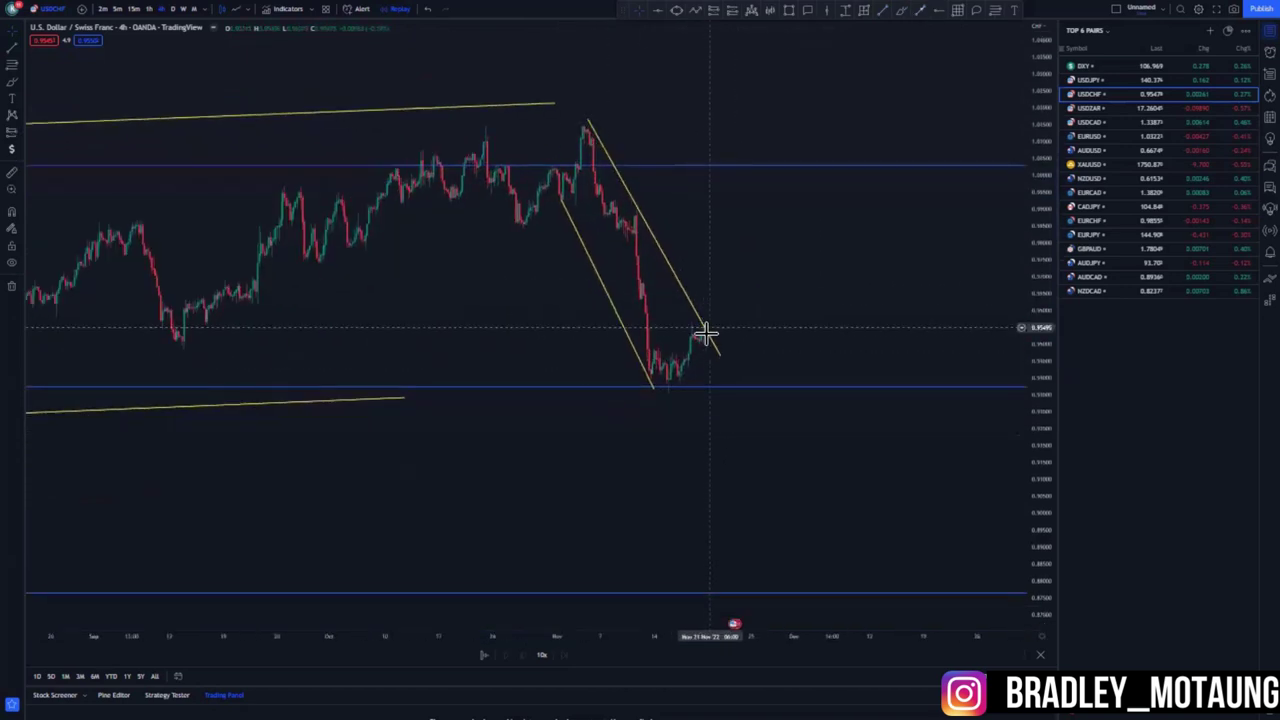
mouse_move(705, 333)
mouse_down()
mouse_move(726, 257)
mouse_move(756, 261)
mouse_move(766, 323)
mouse_move(795, 248)
mouse_up()
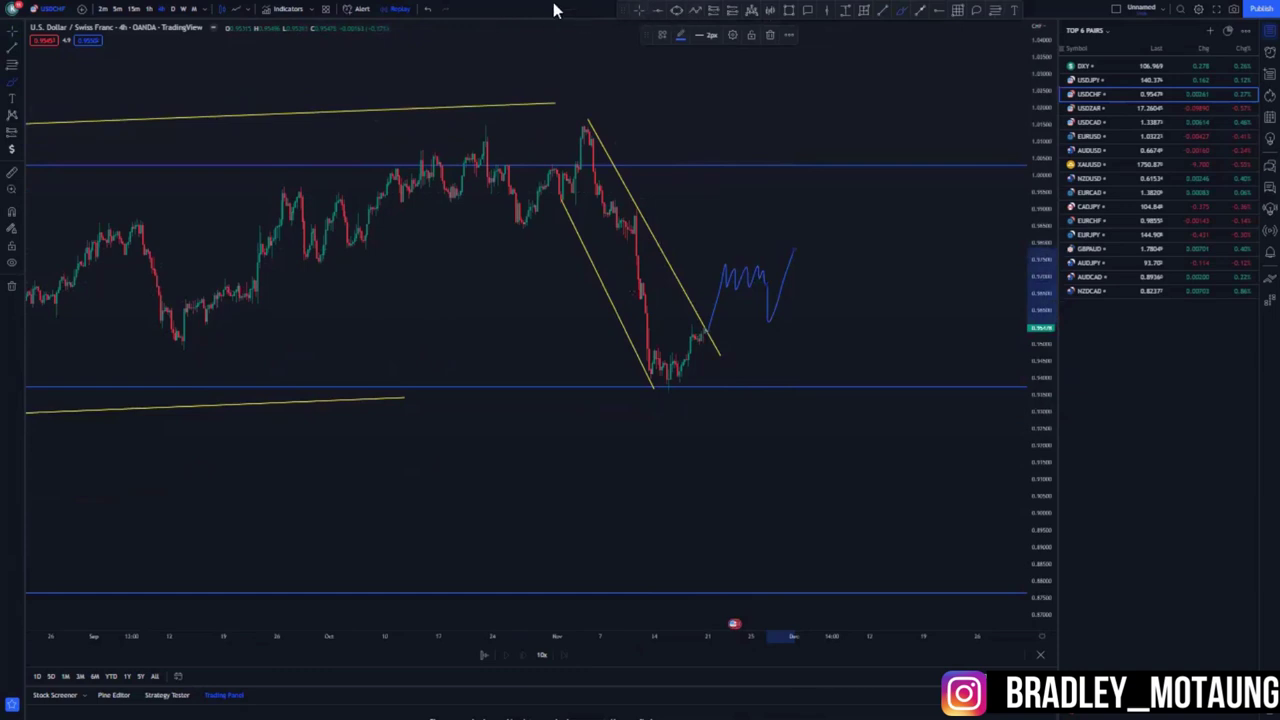
key(ctrl+z)
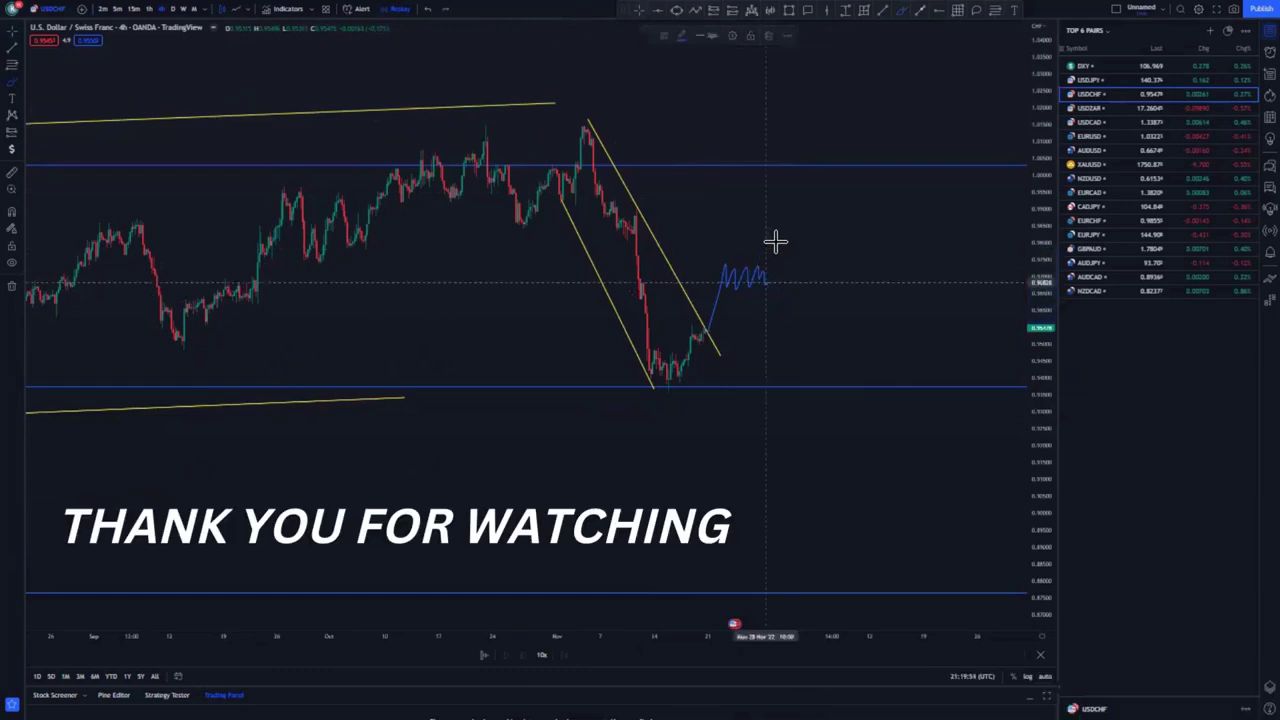